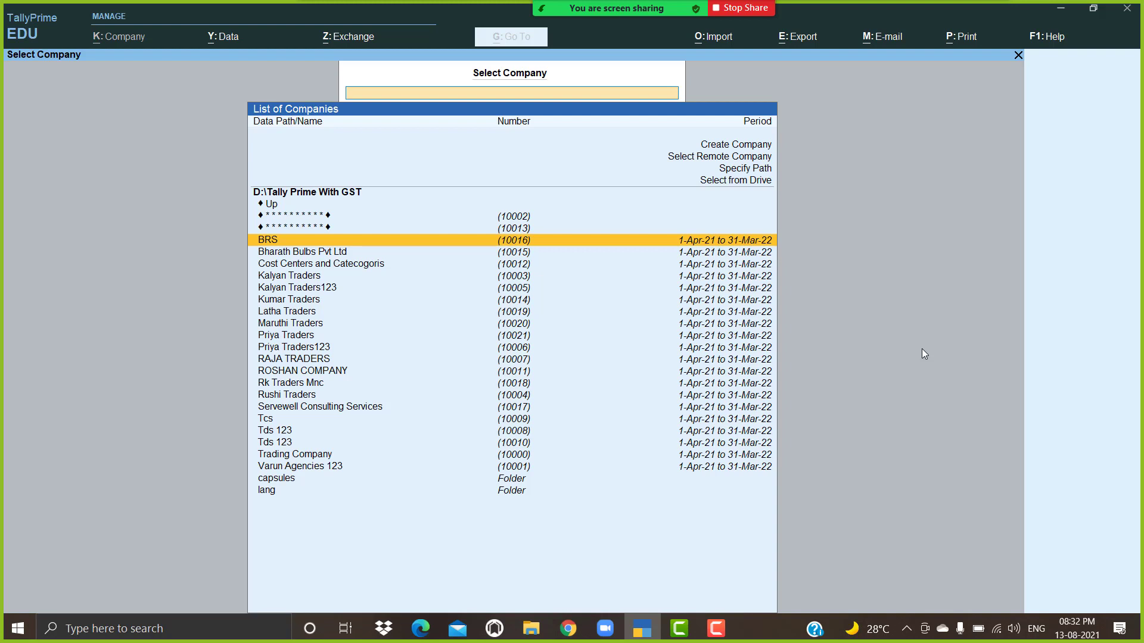
Step: Select and open Trading Company from the company list
key(Down)
key(Down)
key(Down)
key(Down)
key(Down)
key(Down)
key(Down)
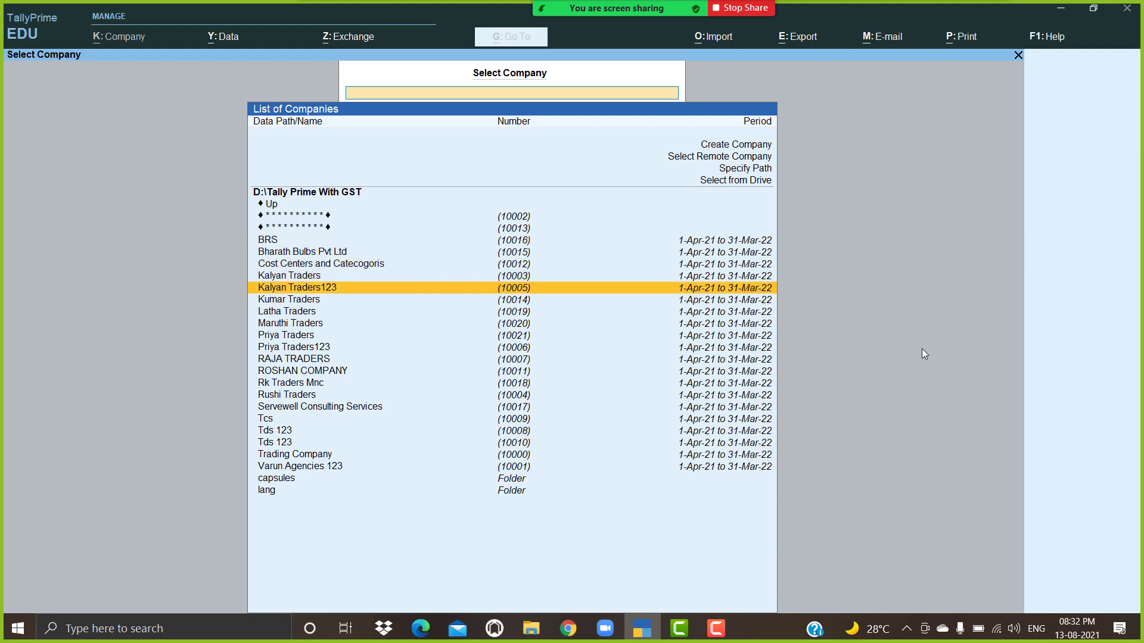
key(Down)
key(Down)
key(Down)
key(Down)
key(Down)
key(Down)
key(Down)
key(Down)
key(Down)
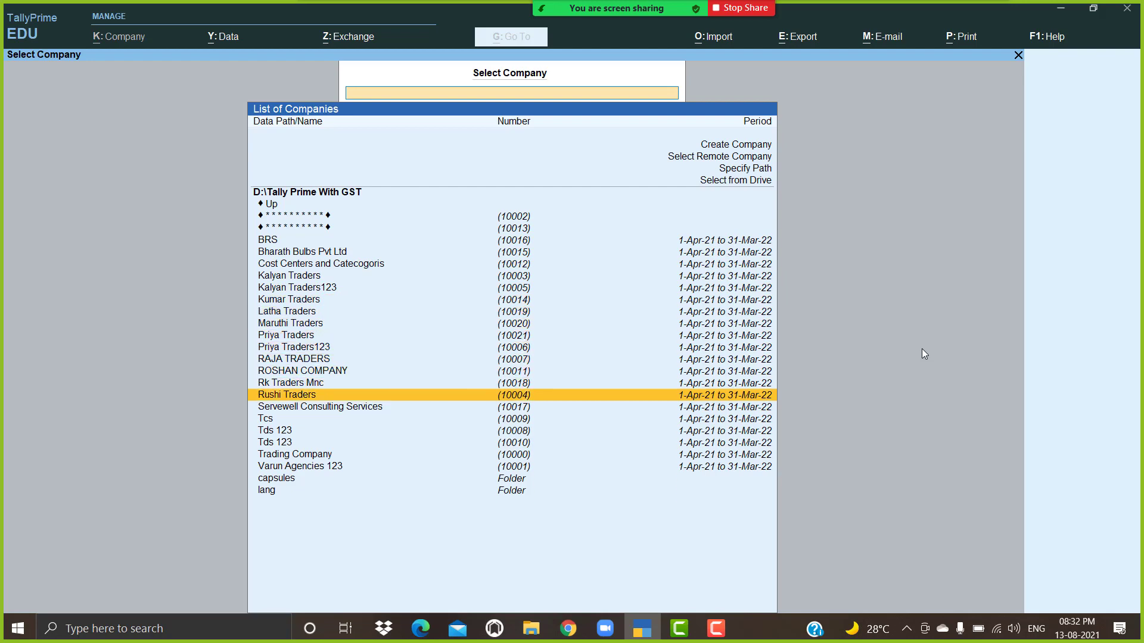
key(Down)
key(Down)
key(Return)
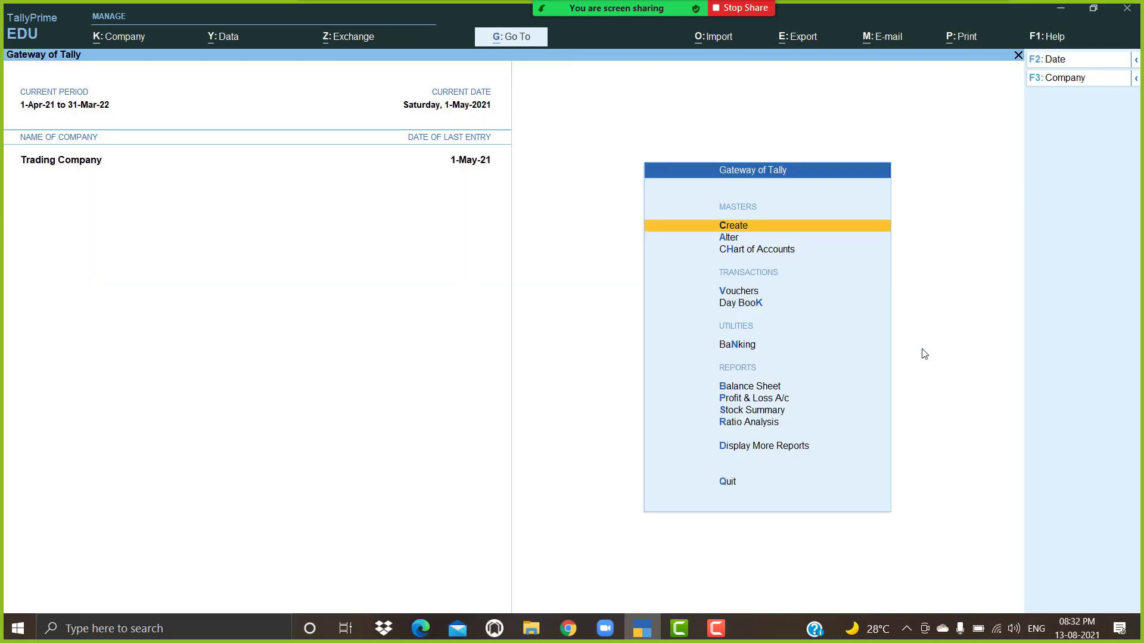
Step: Open the Day Book and bring up Mri Traders Sales voucher 11 for alteration
key(Down)
key(Down)
key(Down)
key(Down)
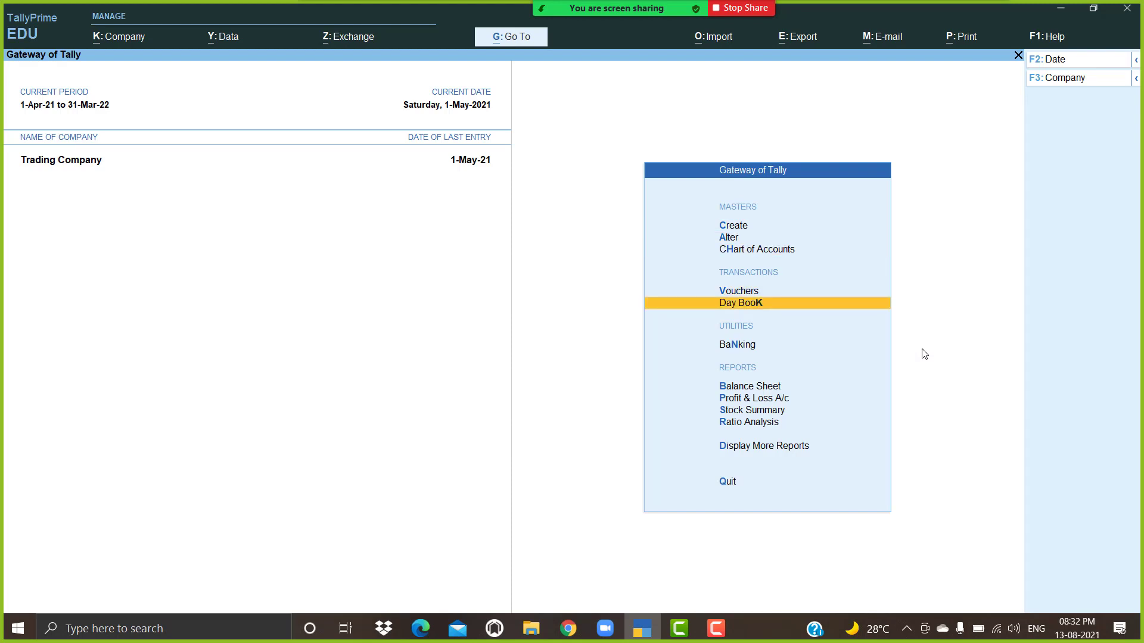
key(Return)
key(Down)
key(Down)
key(Down)
key(Down)
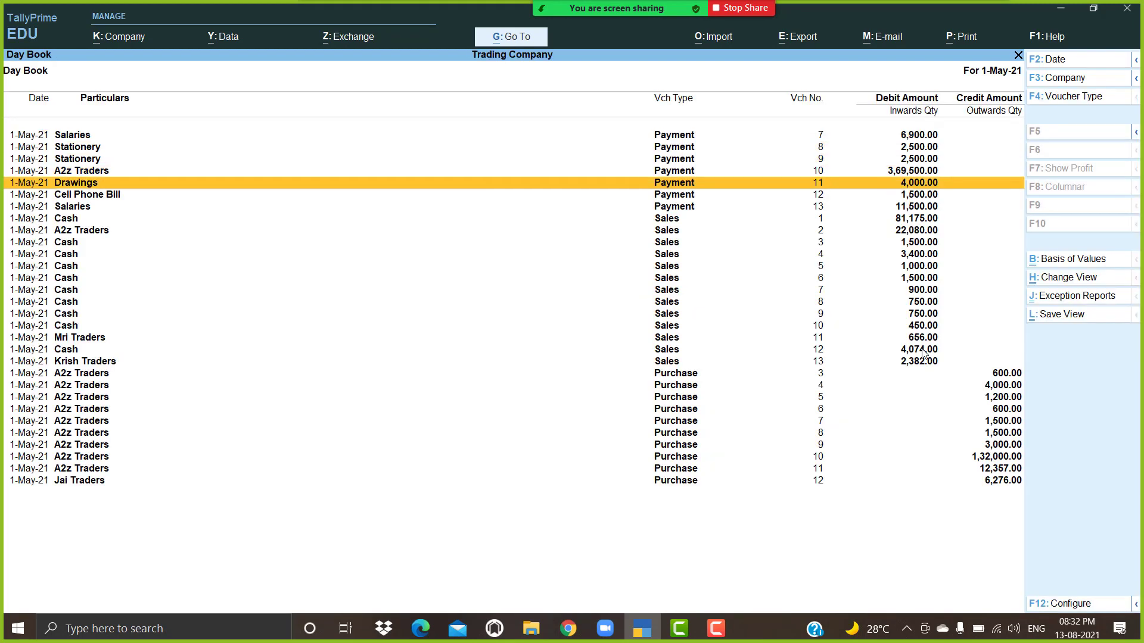
key(Down)
key(Down)
key(Down)
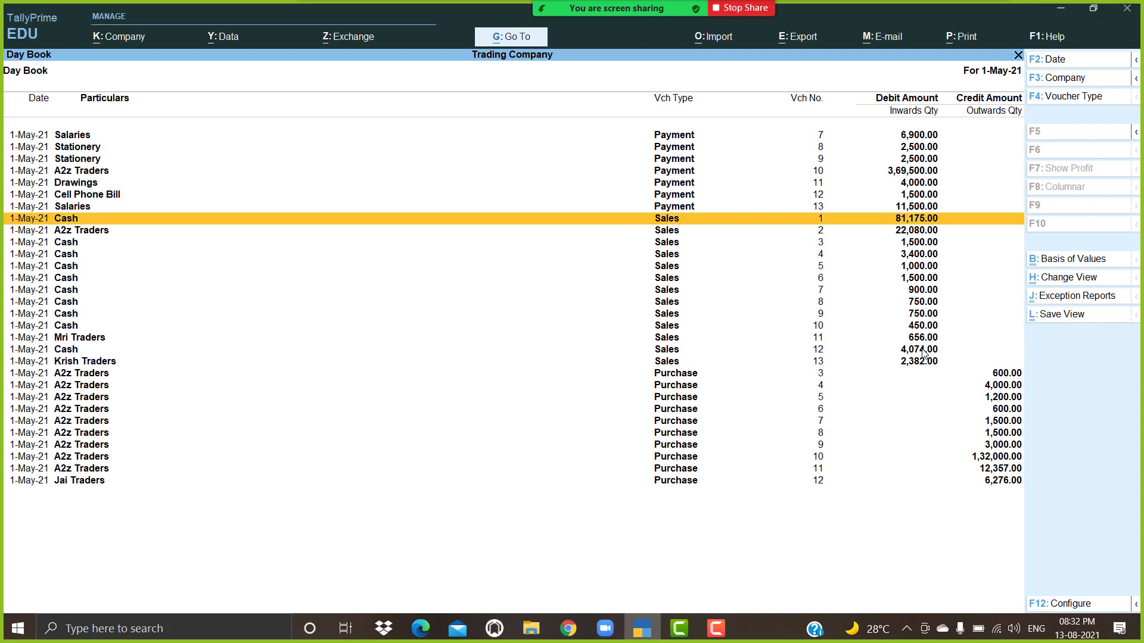
key(Down)
key(Down)
key(Down)
key(Down)
key(Down)
key(Down)
key(Down)
key(Down)
key(Down)
key(Down)
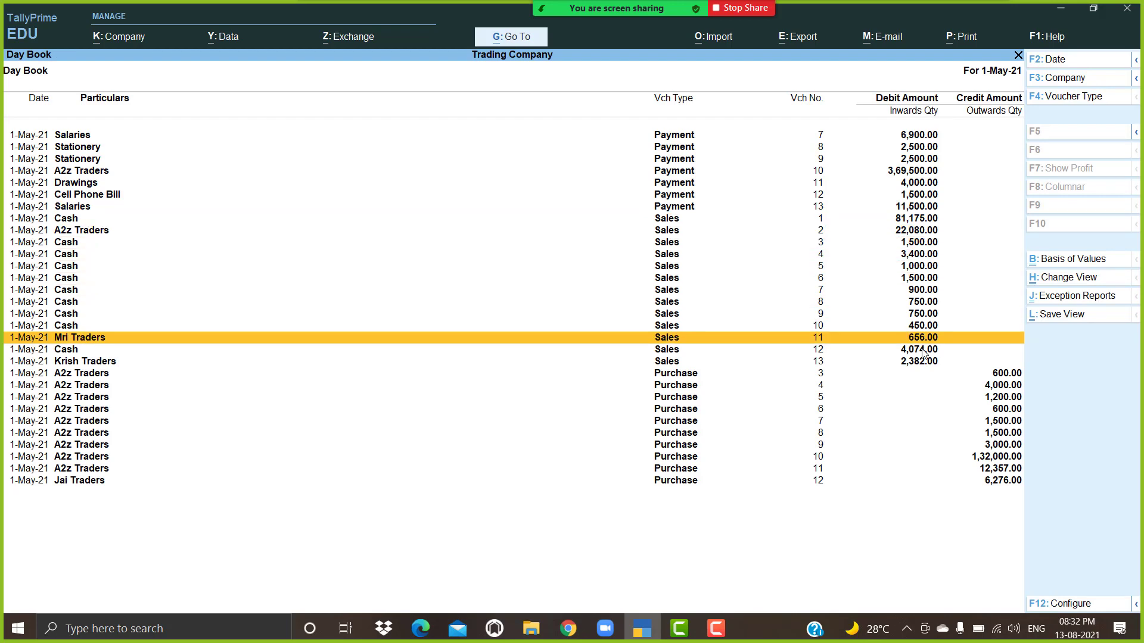
key(Return)
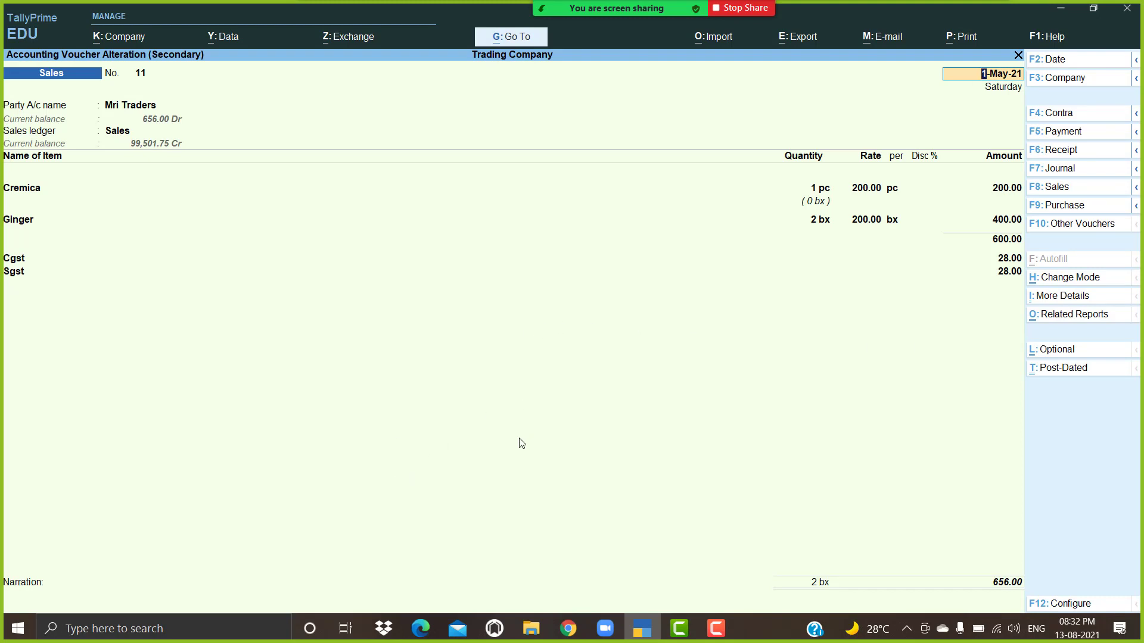
Step: Check voucher 11's print settings, then quit the voucher and Day Book back to Gateway of Tally
key(ctrl)
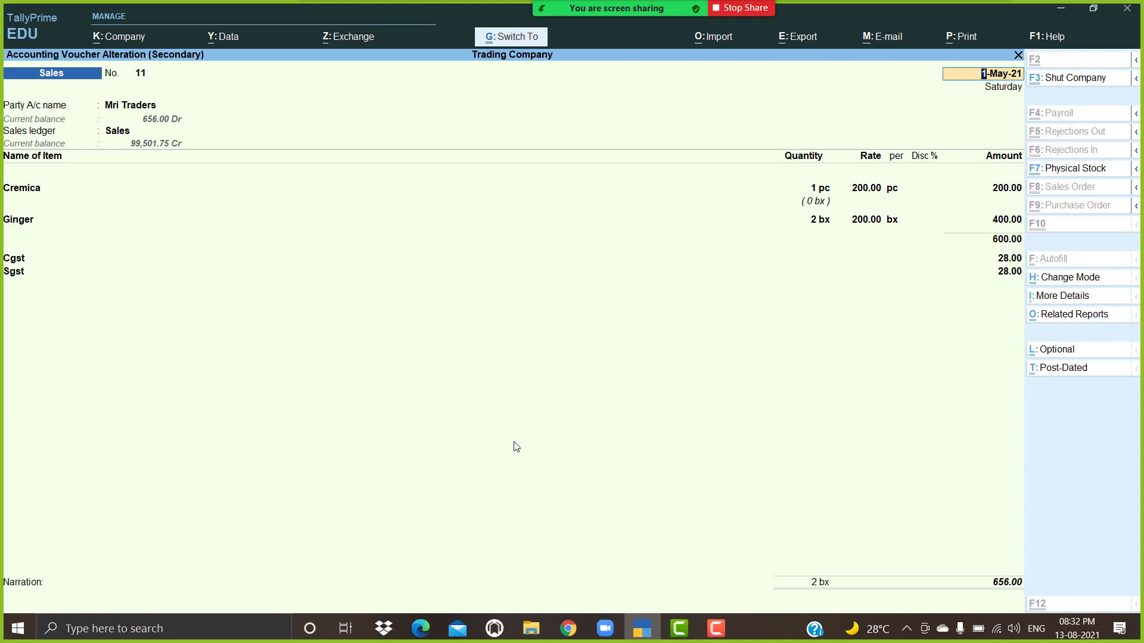
key(ctrl+p)
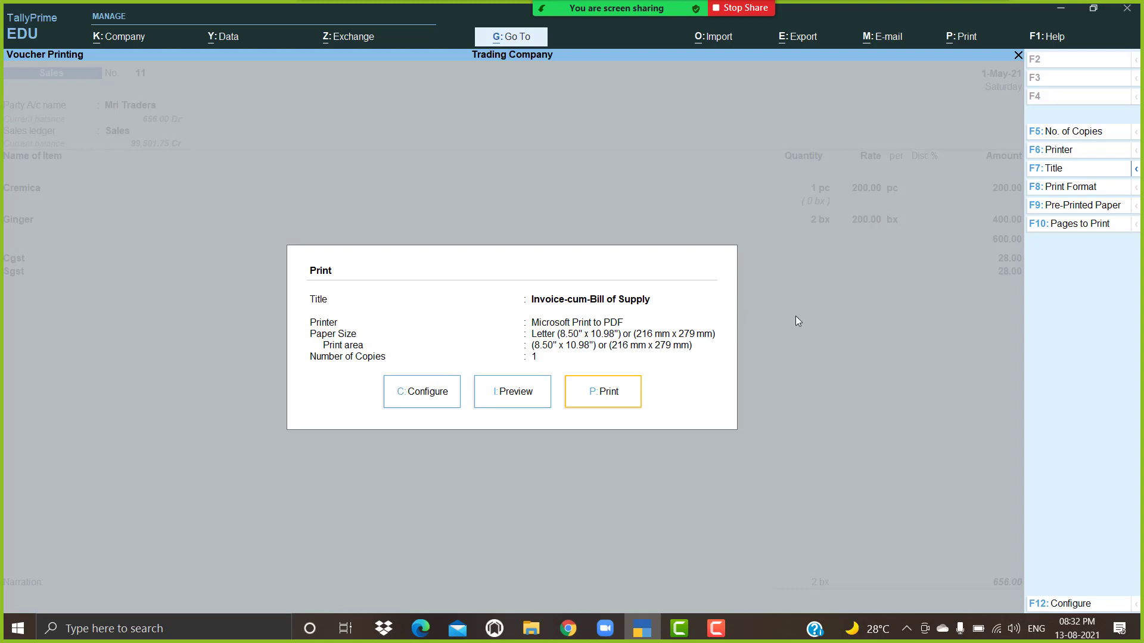
key(Escape)
key(Escape)
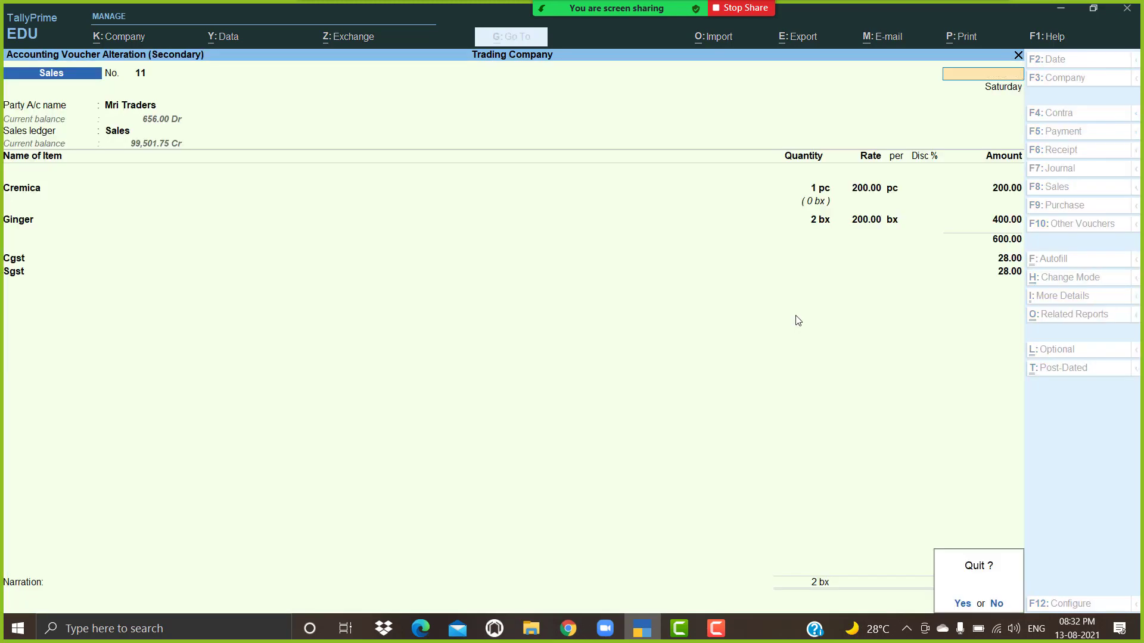
key(Return)
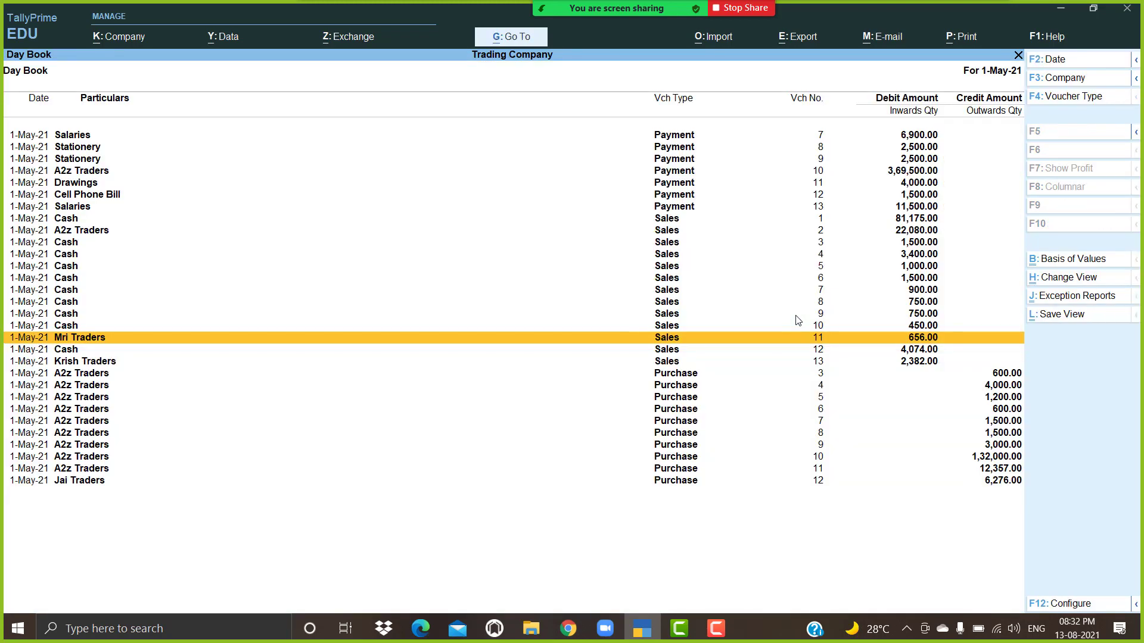
key(Escape)
key(Up)
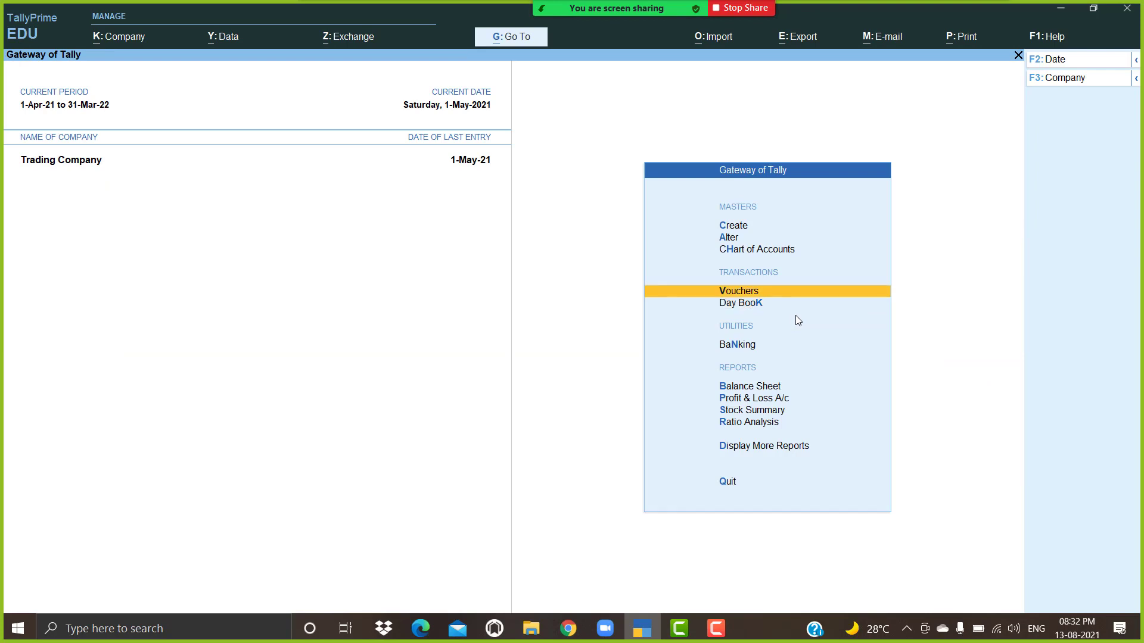
Step: Start a new sales voucher and create party ledger 'Pallavi Traders' under Sundry Debtors
key(Return)
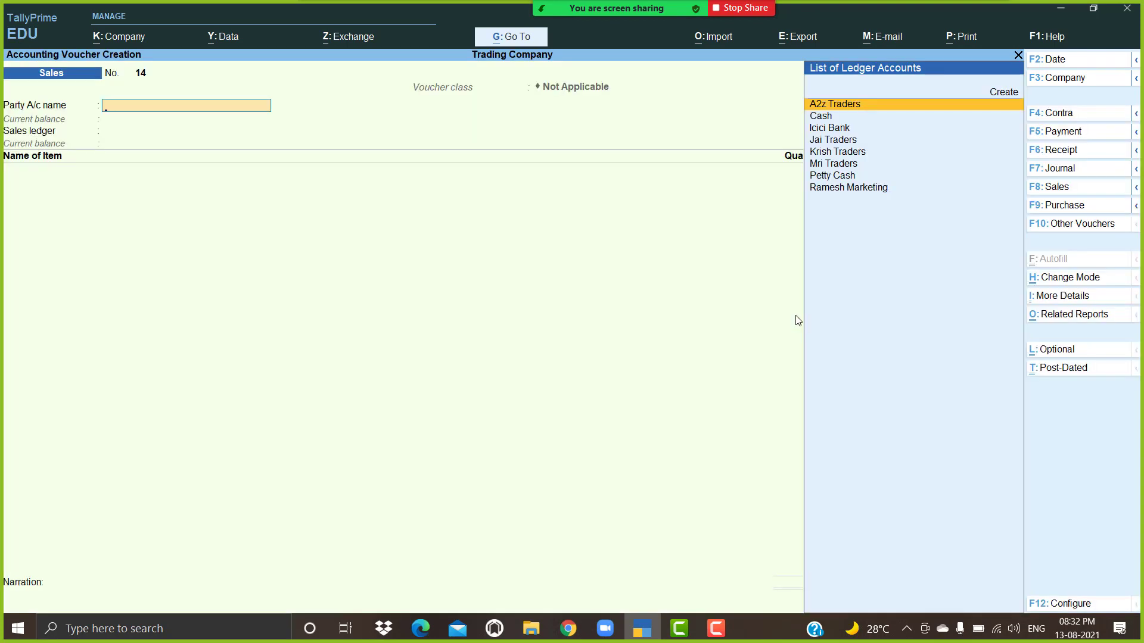
key(alt+c)
text(Pa)
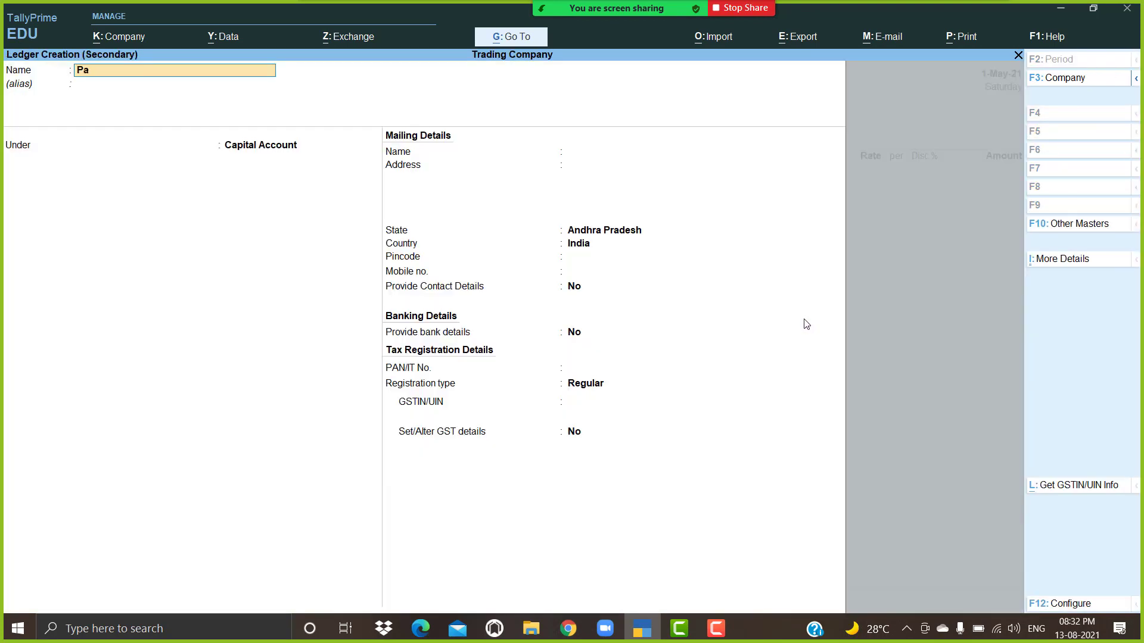
text(llavi traders)
key(Return)
text(Sun)
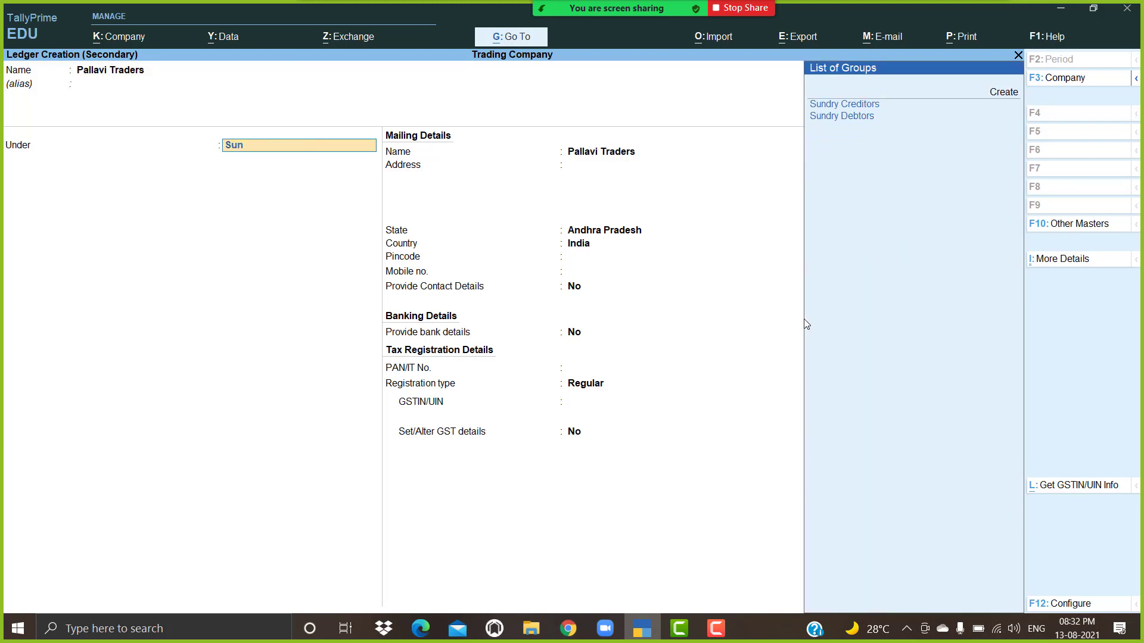
key(Down)
key(Return)
key(Return)
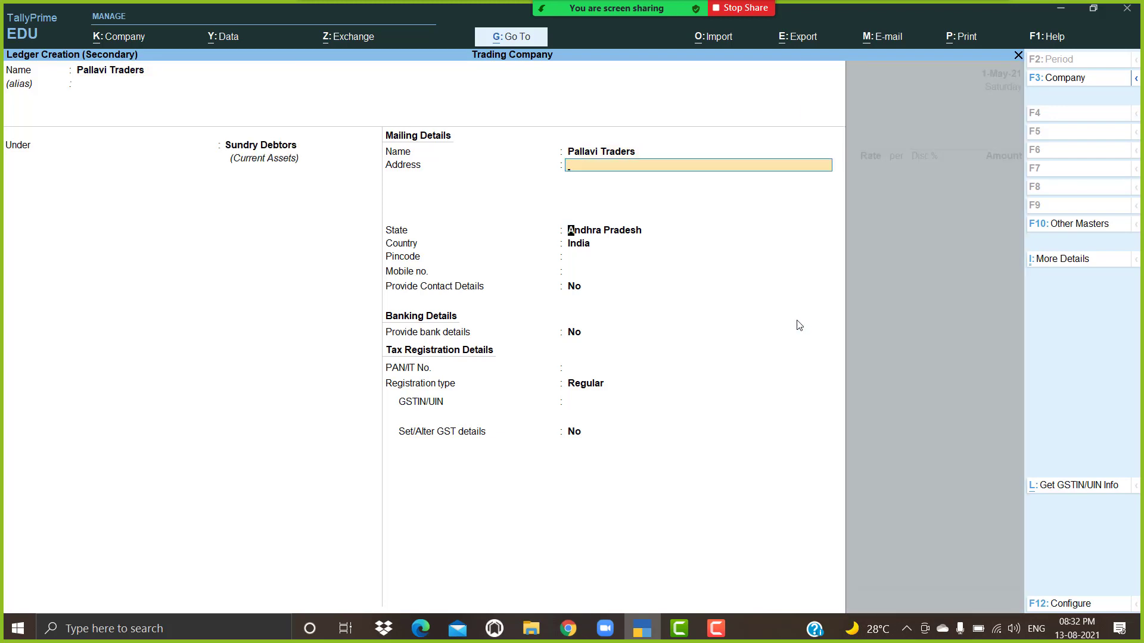
key(Return)
key(Return)
key(Return)
Step: Enter the party's mailing address, correcting typos along the way
key(BackSpace)
key(BackSpace)
key(BackSpace)
key(BackSpace)
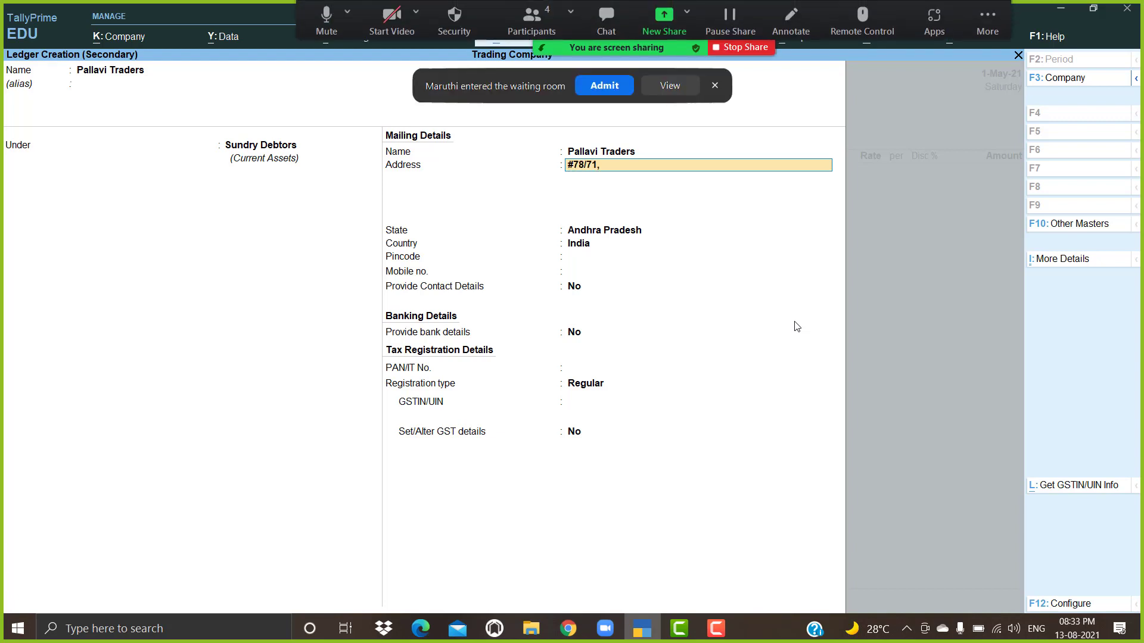
click(596, 89)
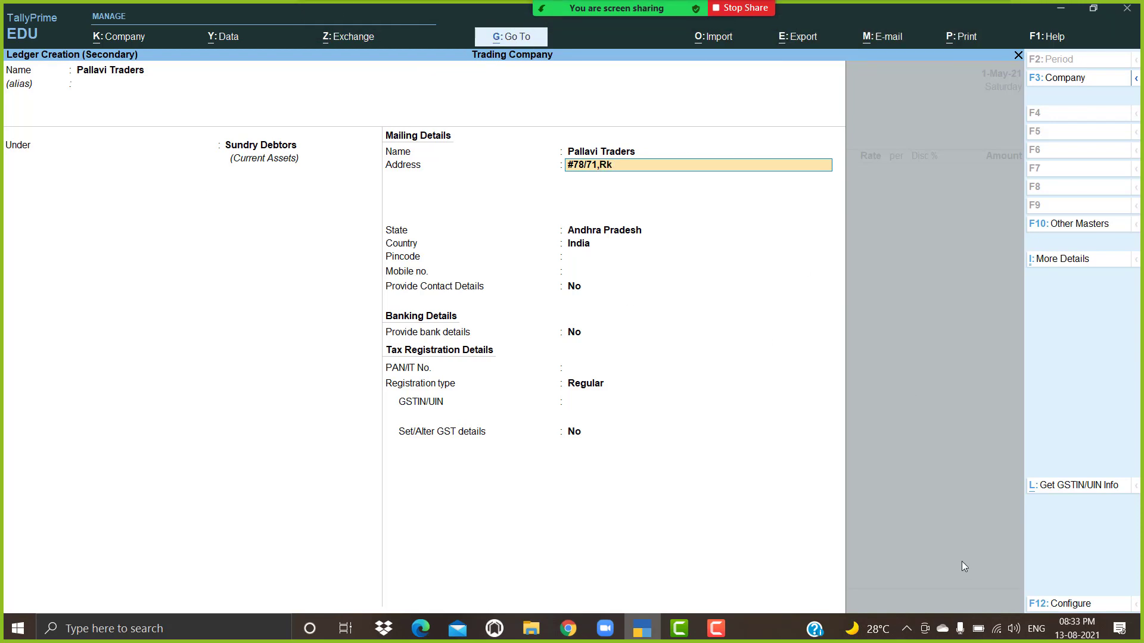
Step: Set the registration type to Regular and enter the party's GSTIN
key(Return)
key(Return)
key(Return)
key(Return)
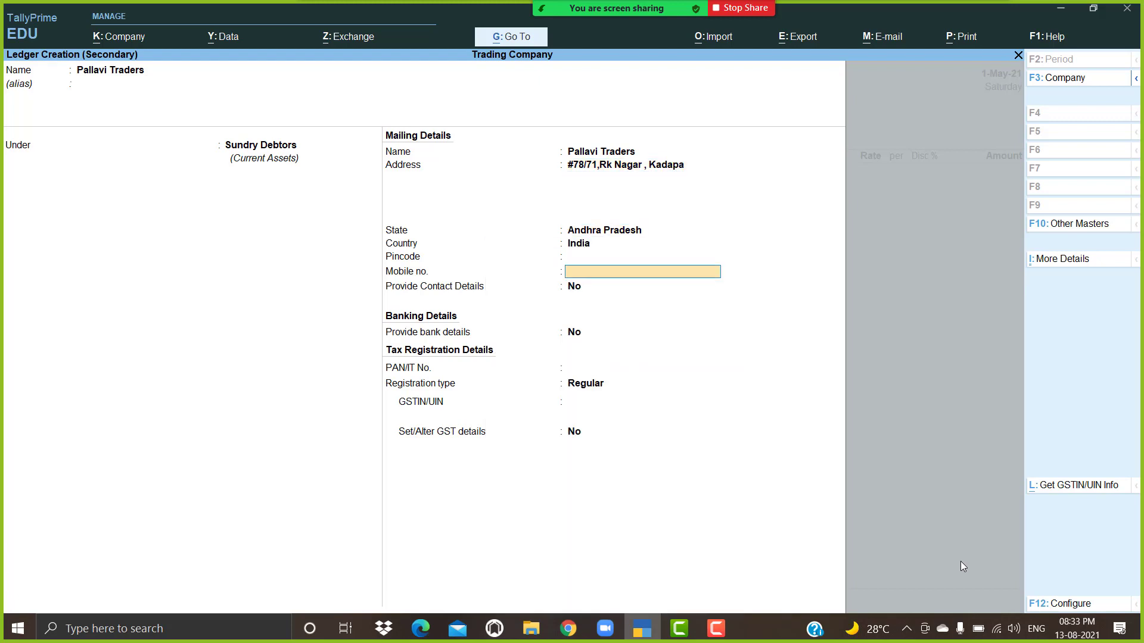
key(Return)
key(Return)
key(Return)
key(Return)
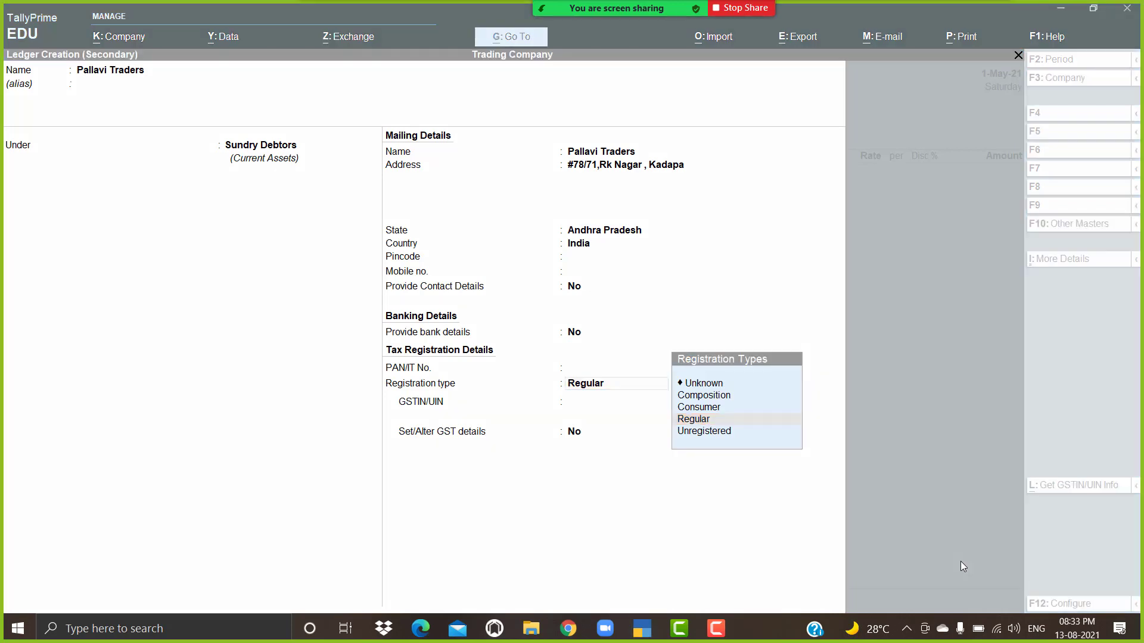
click(622, 392)
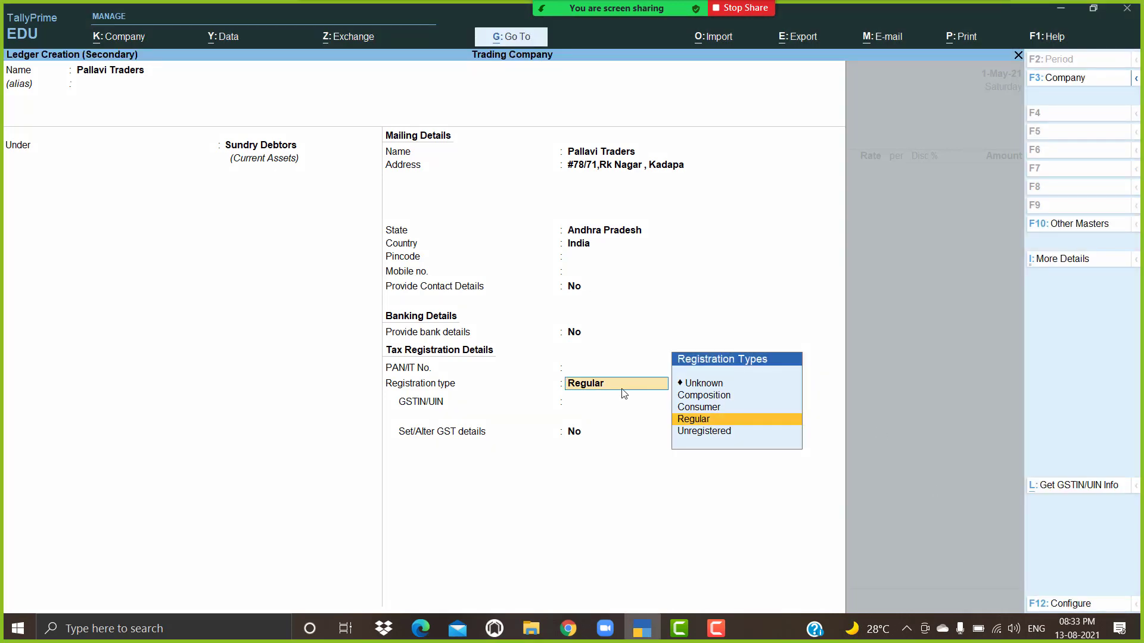
key(Return)
text(37)
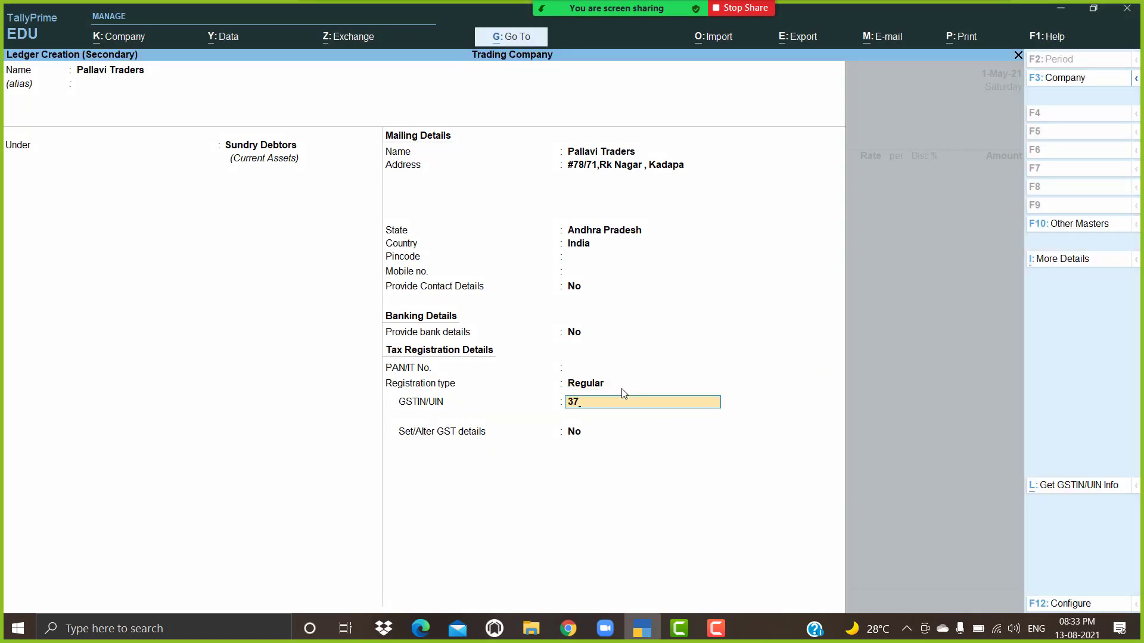
text(ERTYU1234A1Z8)
Step: Save the Pallavi Traders ledger, accept Andhra Pradesh place of supply and Sales ledger
key(Return)
key(Return)
key(Return)
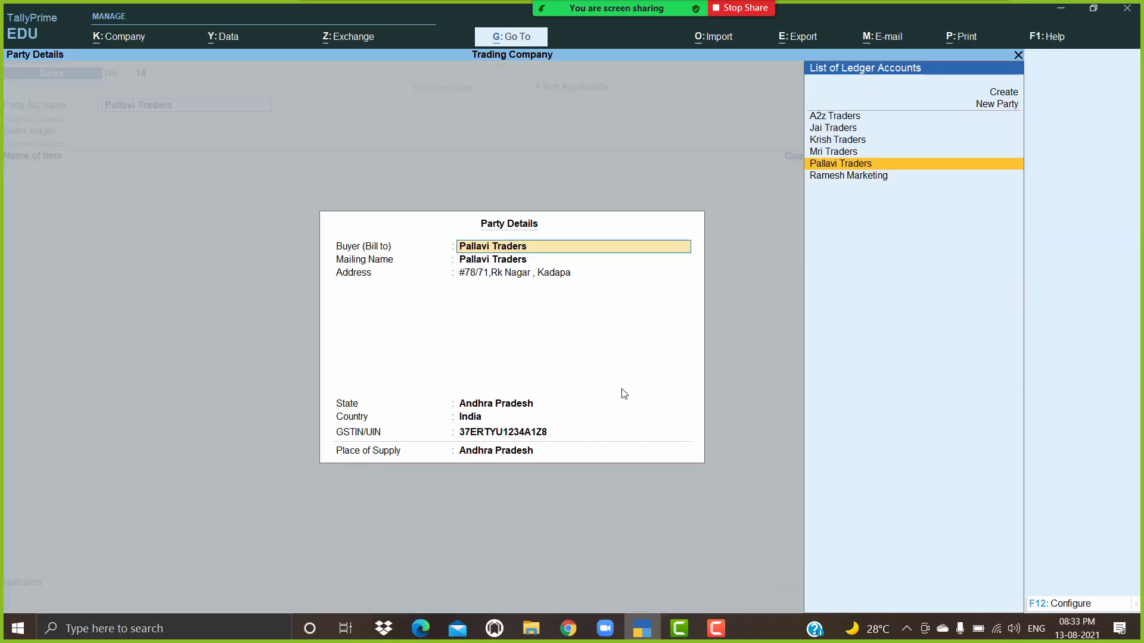
key(Return)
key(Return)
key(Return)
key(Return)
key(Return)
key(Return)
key(Return)
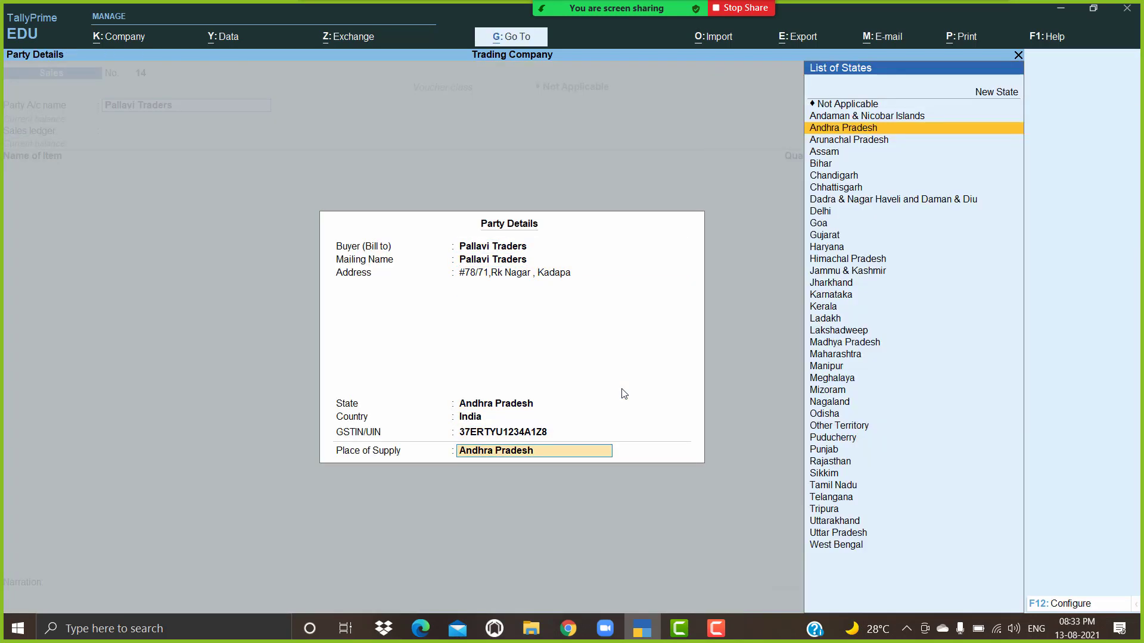
key(Return)
key(Return)
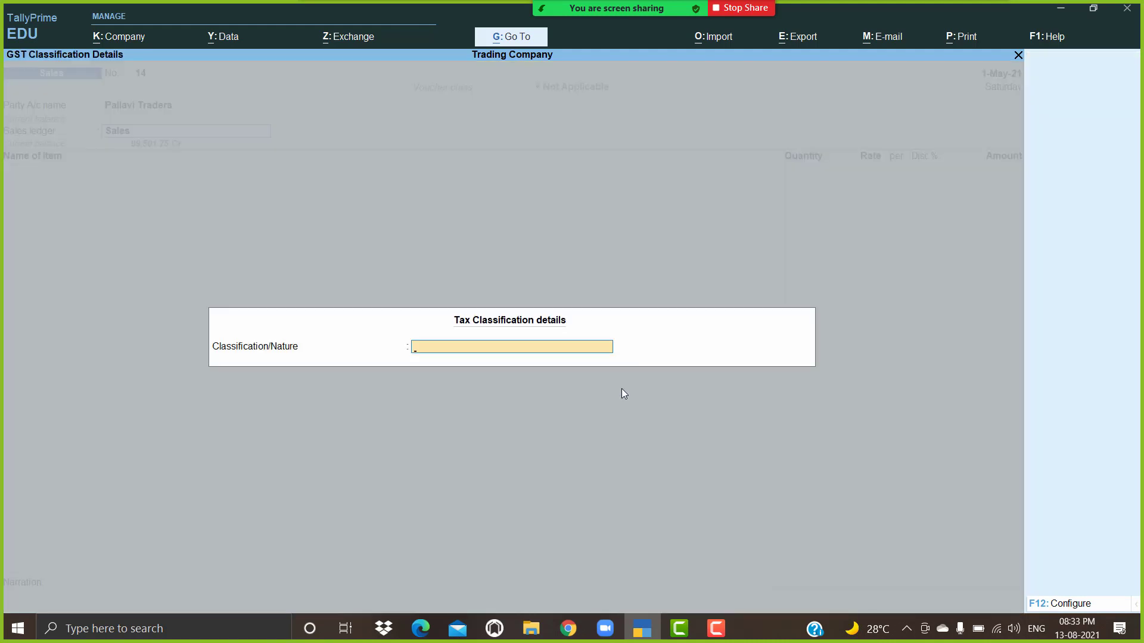
key(Return)
Step: Add 10 nos of High Capacity Stabiliozers at rate 480.35
key(Down)
key(Down)
key(Down)
key(Down)
key(Down)
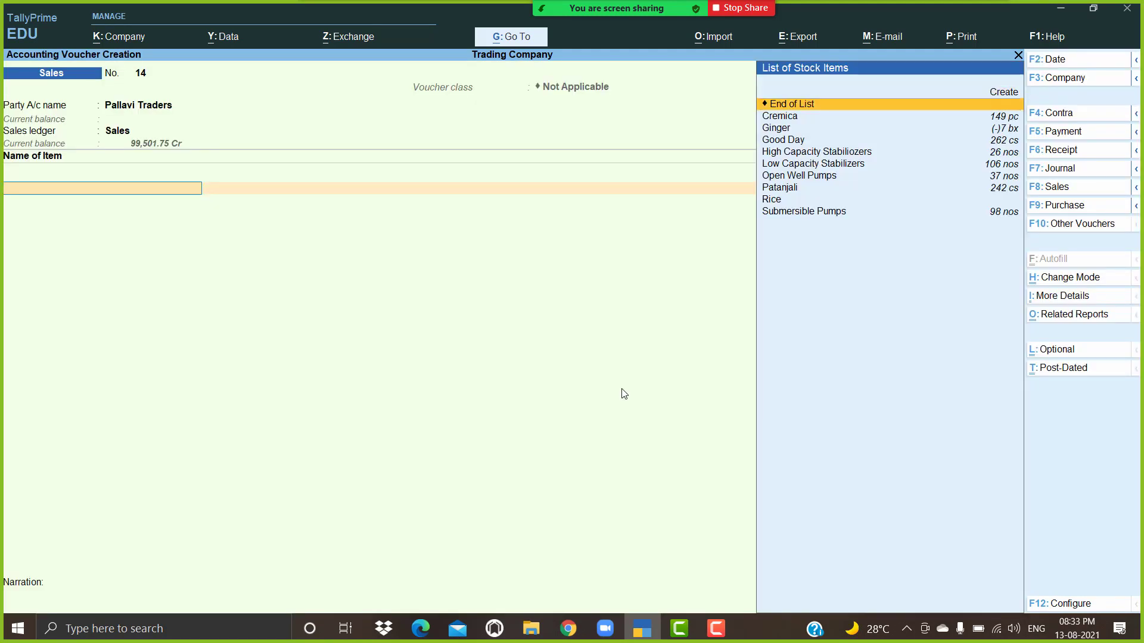
key(Return)
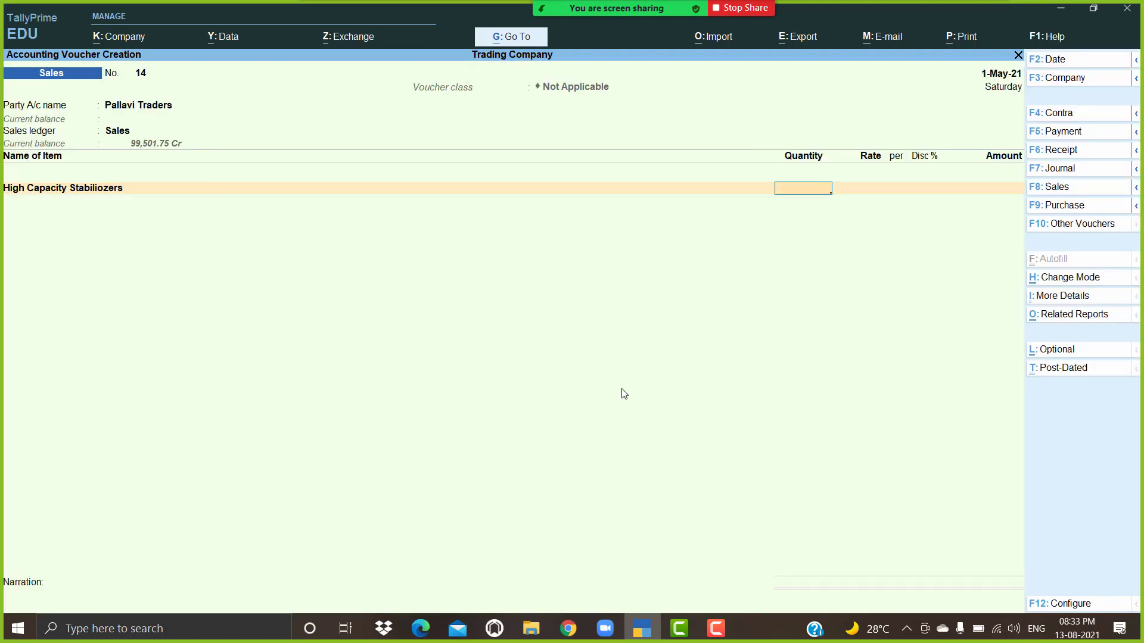
text(10)
key(Return)
key(Return)
key(Return)
key(Return)
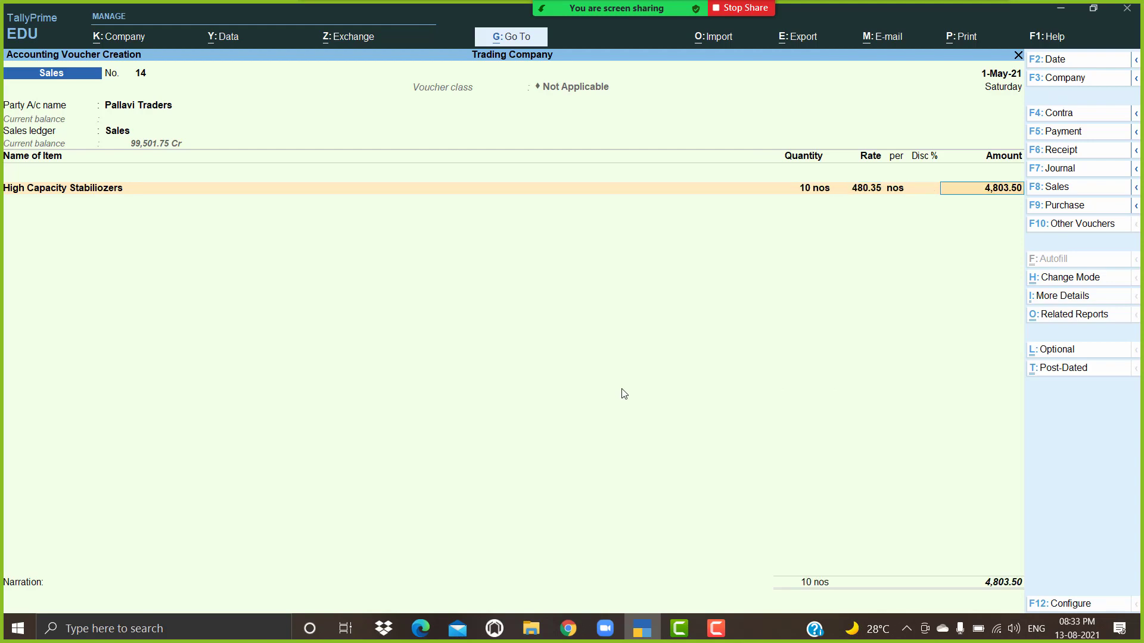
key(Return)
key(Return)
key(Return)
key(BackSpace)
key(Return)
key(Return)
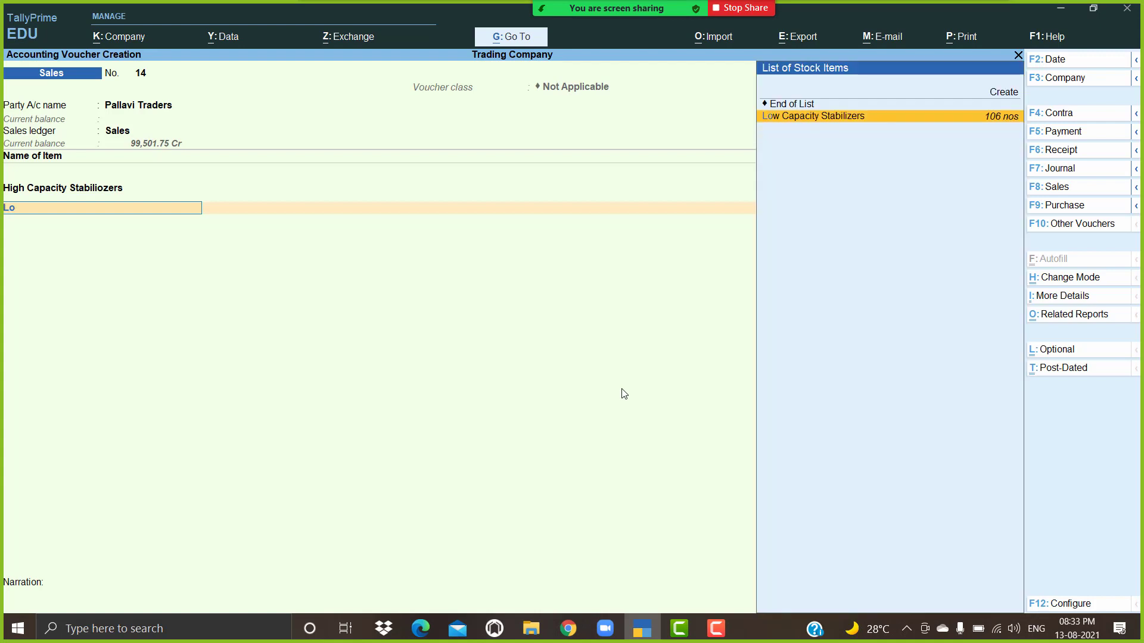
Step: Add 10 Low Capacity Stabilizers at rate 450.00 as the second item
key(Return)
text(10)
key(Return)
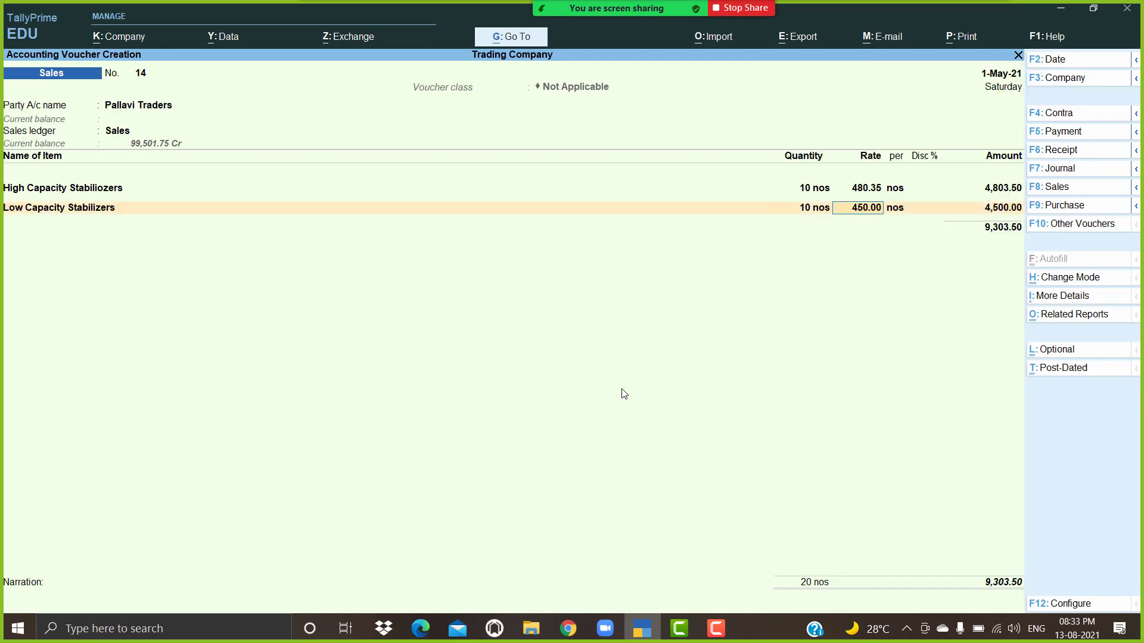
text(450)
key(Return)
key(Return)
Step: Add Cgst and Sgst ledgers of 1,302.49 each and bring up printing
key(Return)
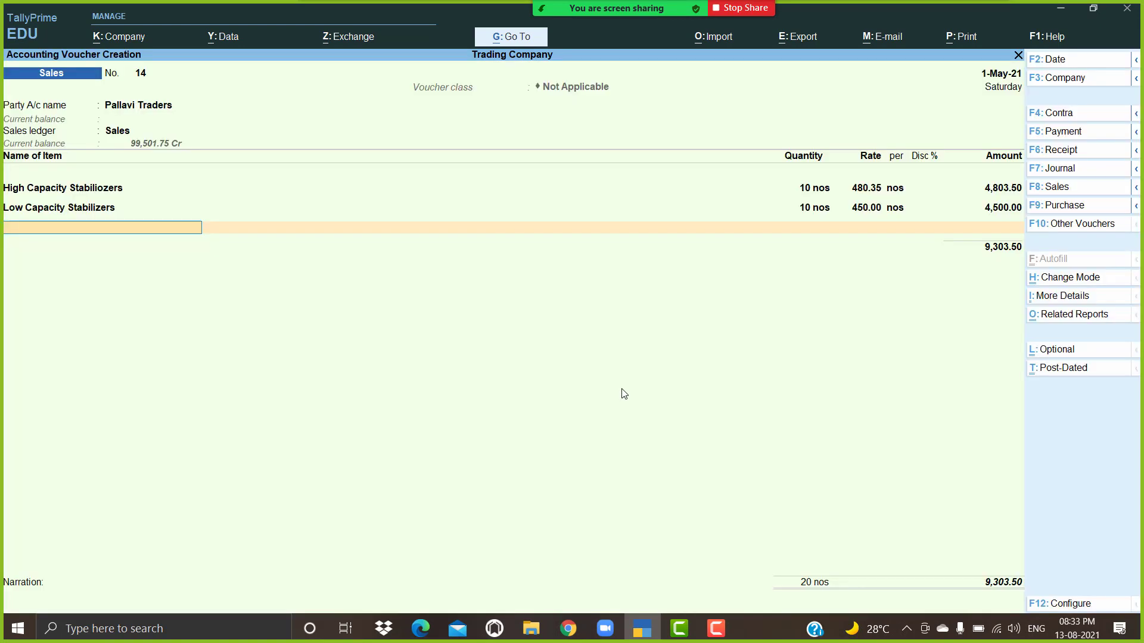
key(Return)
text(Cg)
key(Return)
key(Return)
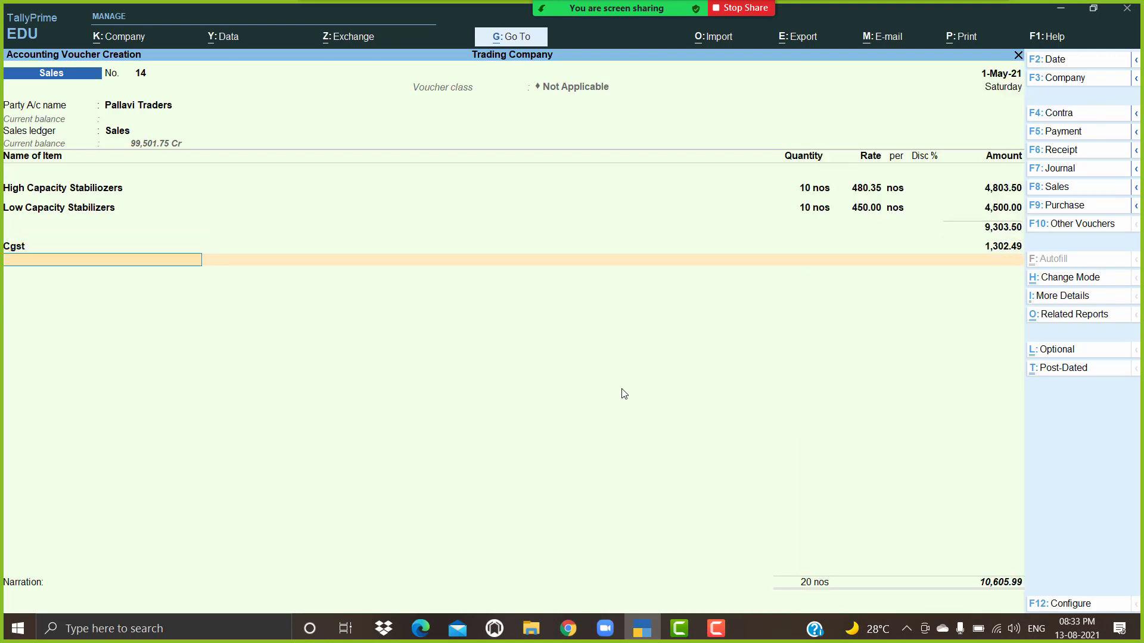
text(Sg)
key(Return)
key(Return)
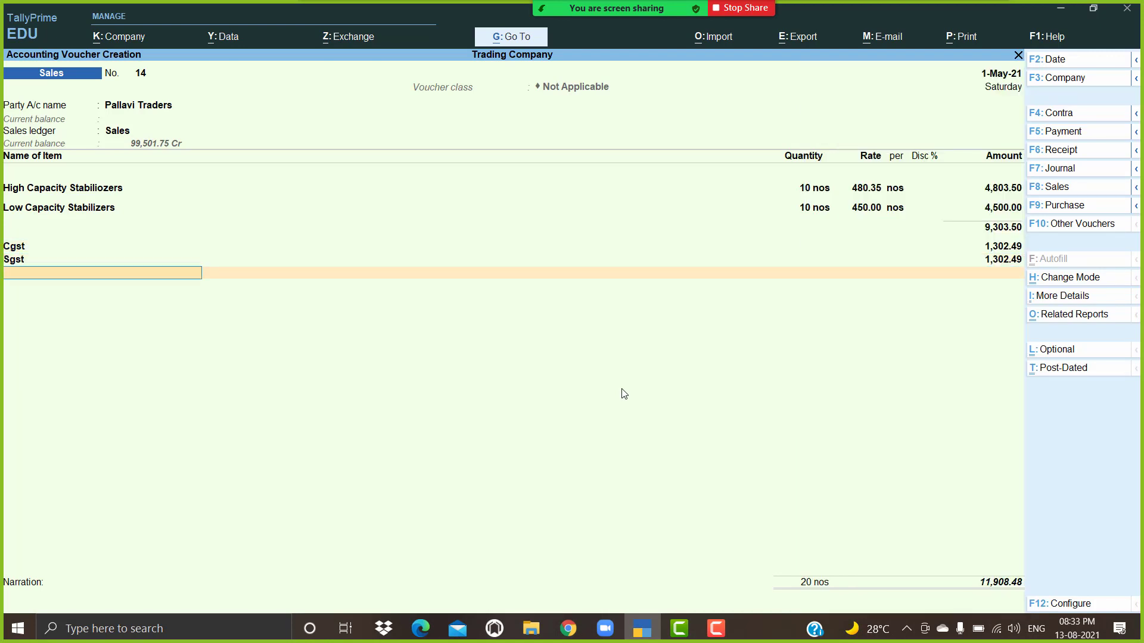
key(alt+p)
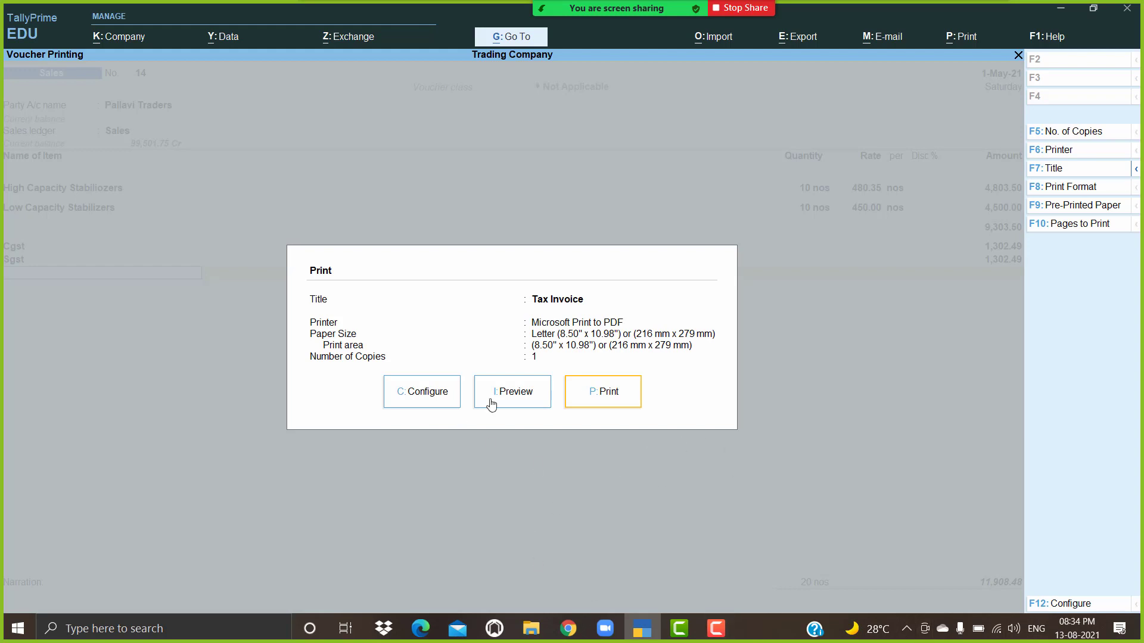
Step: Preview the Tax Invoice zoomed in and scroll through it
click(515, 399)
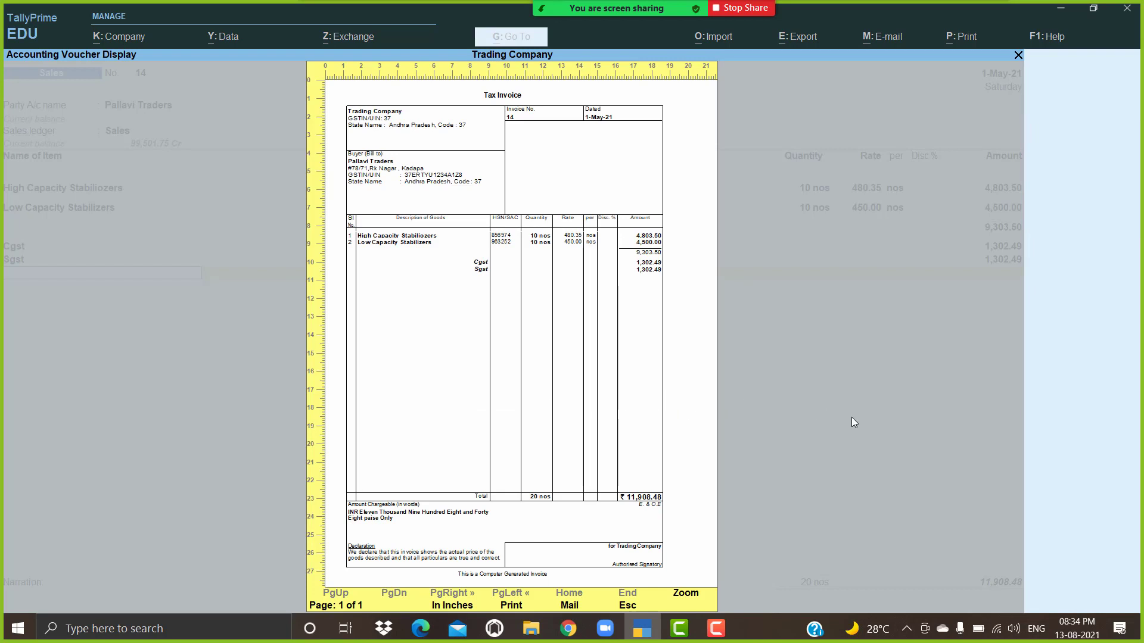
key(Return)
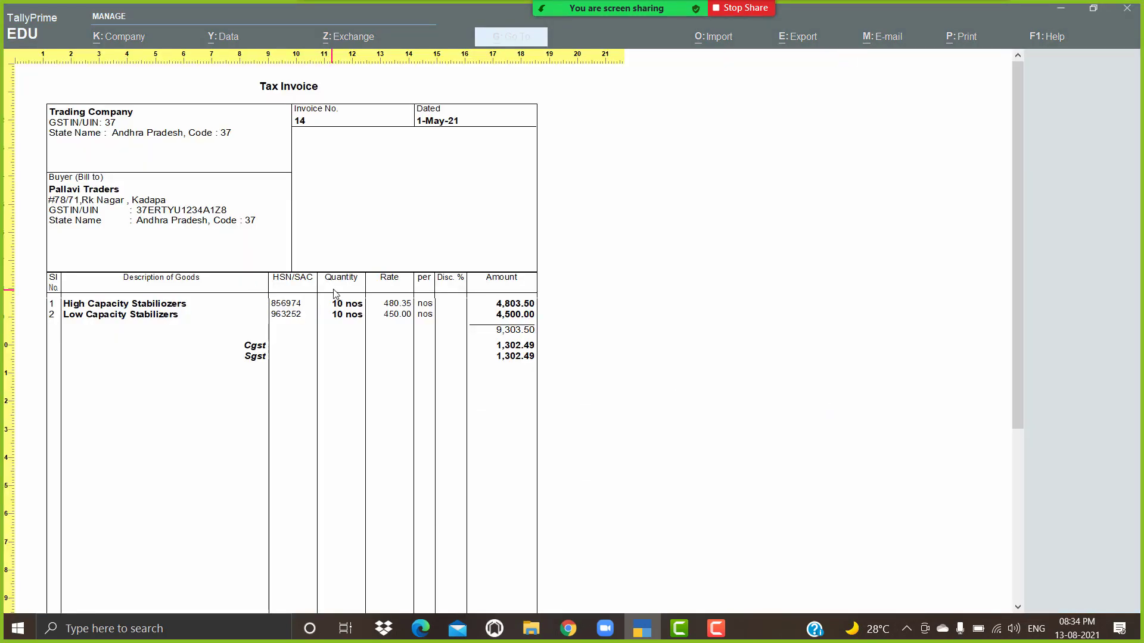
scroll(334, 293, down, 5)
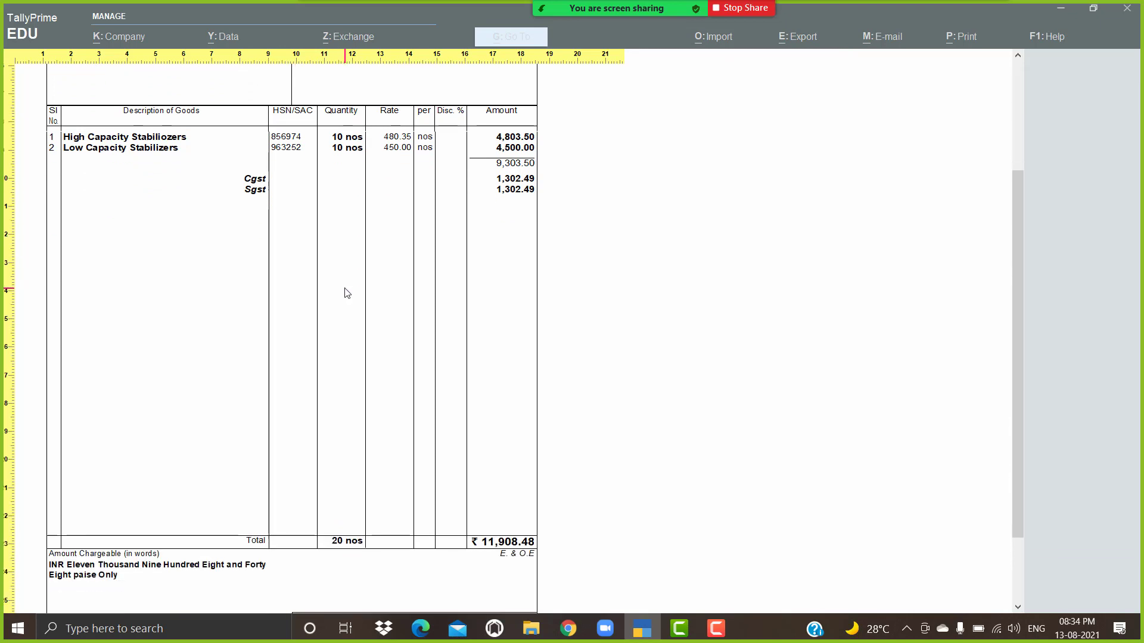
scroll(347, 292, down, 3)
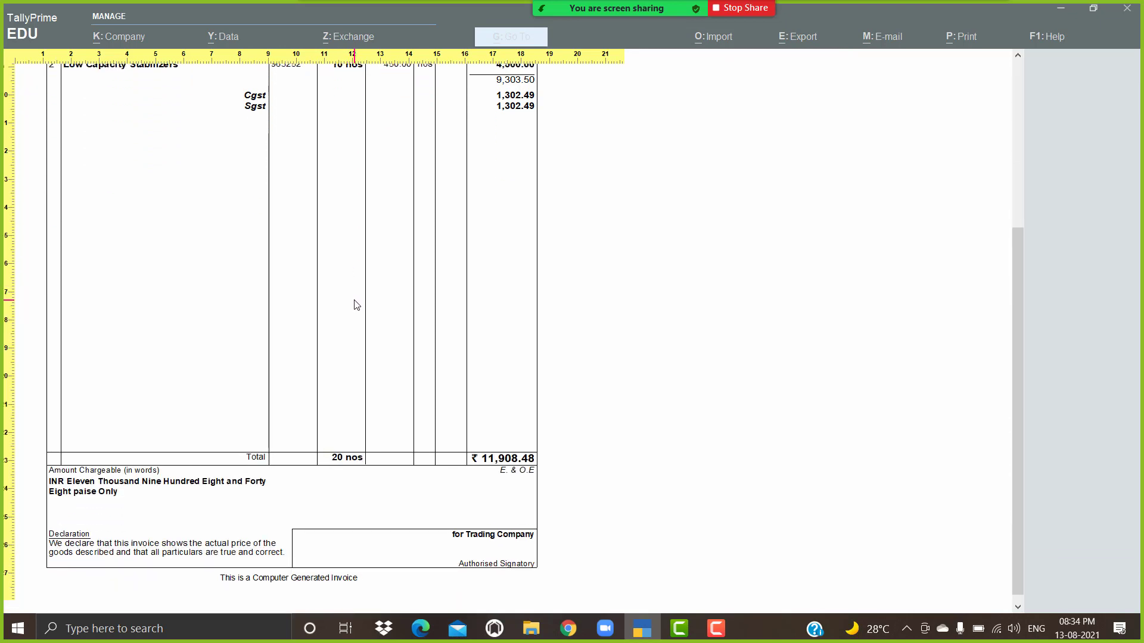
key(Return)
key(Escape)
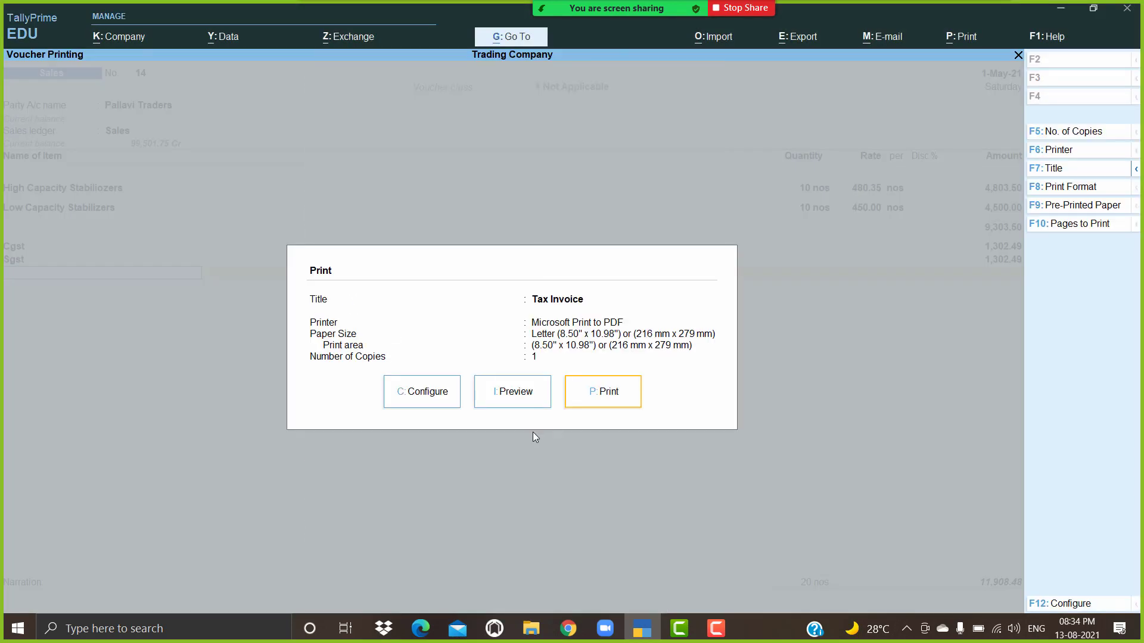
Step: Set Use Simple Invoice format to Yes in the print configuration
click(434, 397)
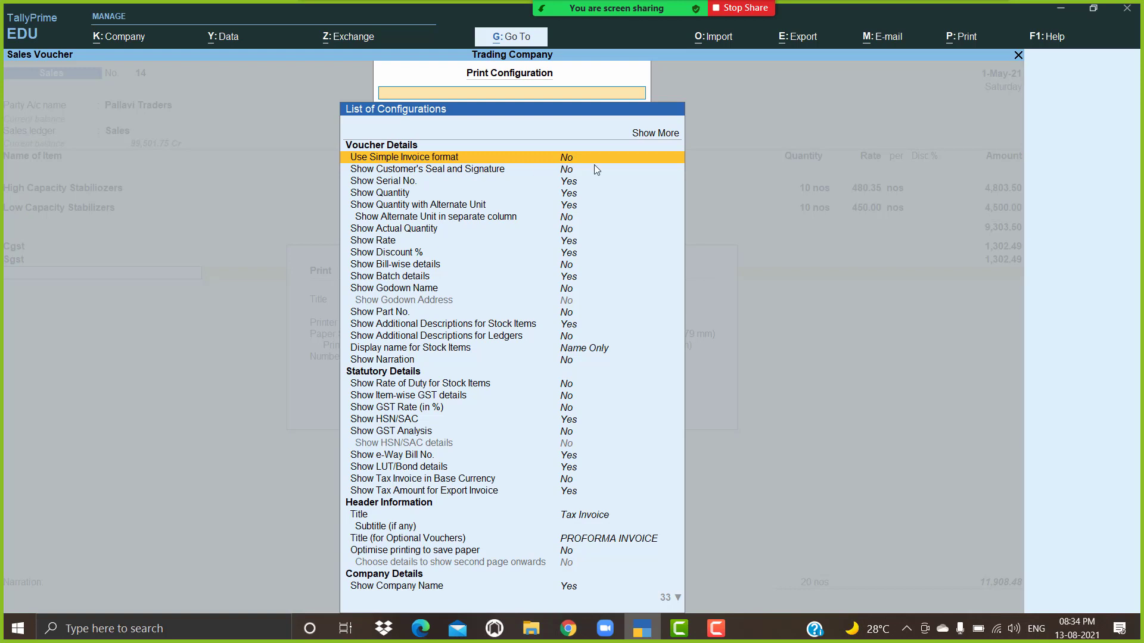
key(Up)
key(Down)
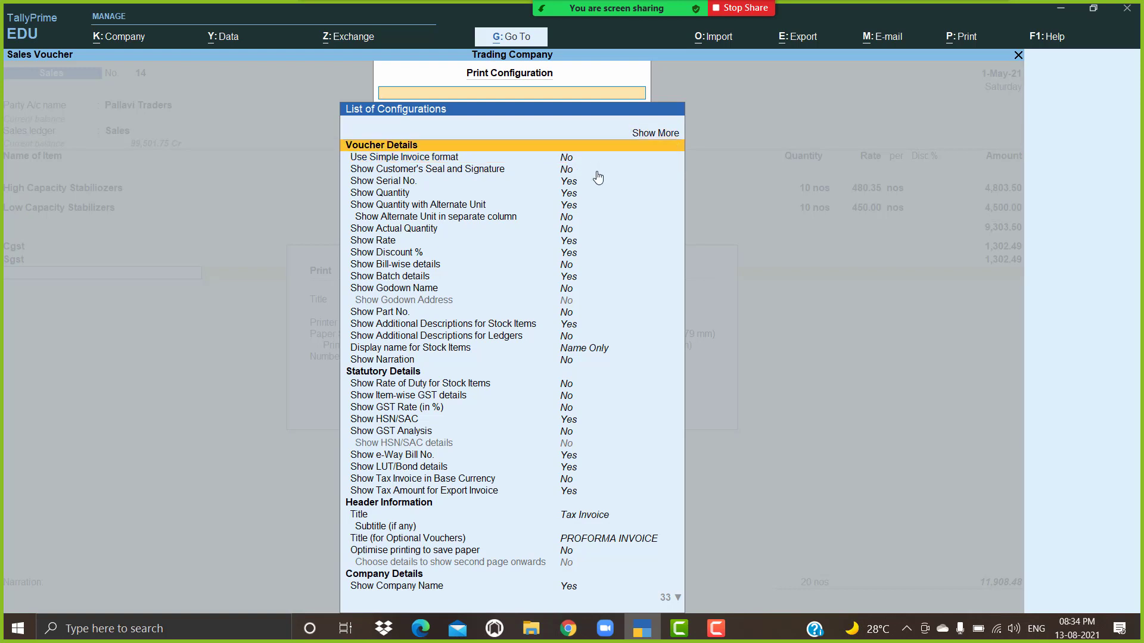
key(Return)
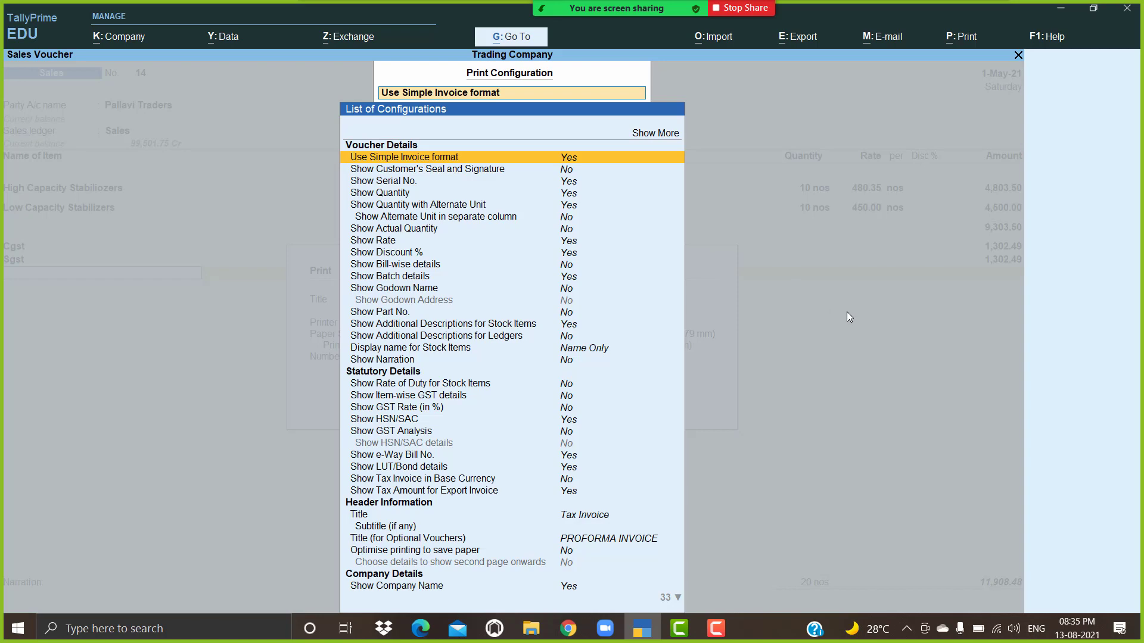
key(Escape)
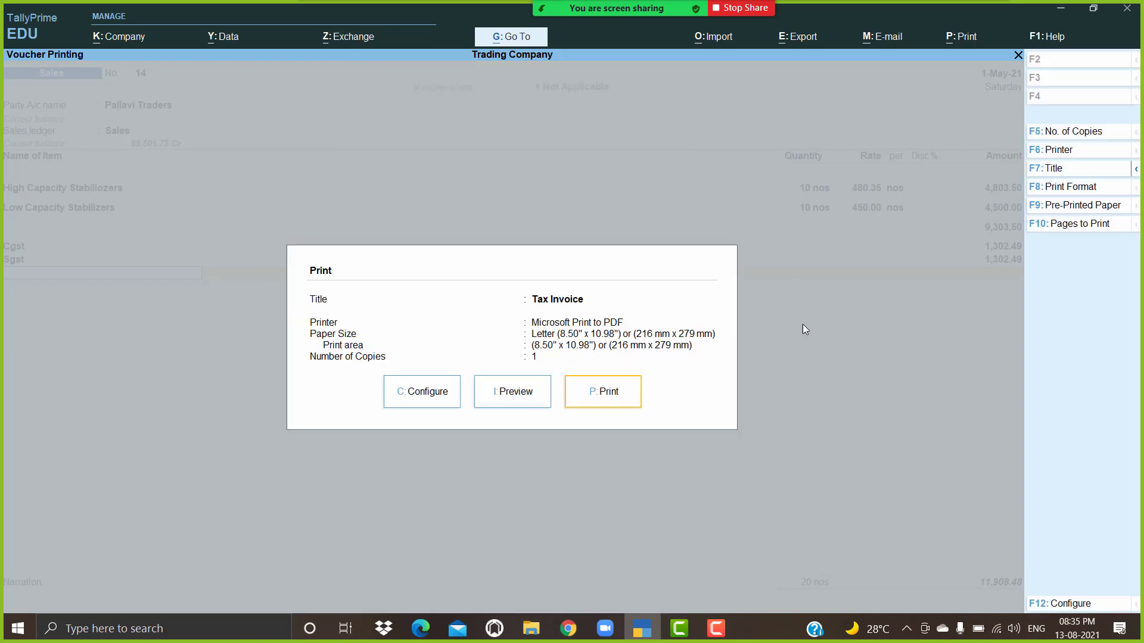
click(511, 392)
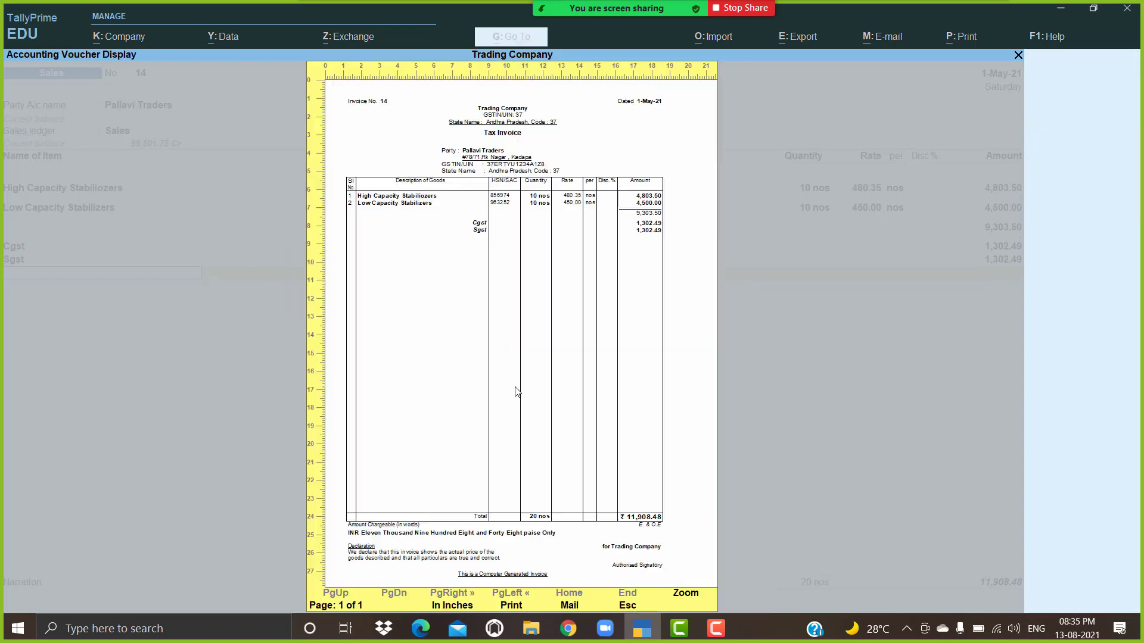
click(576, 373)
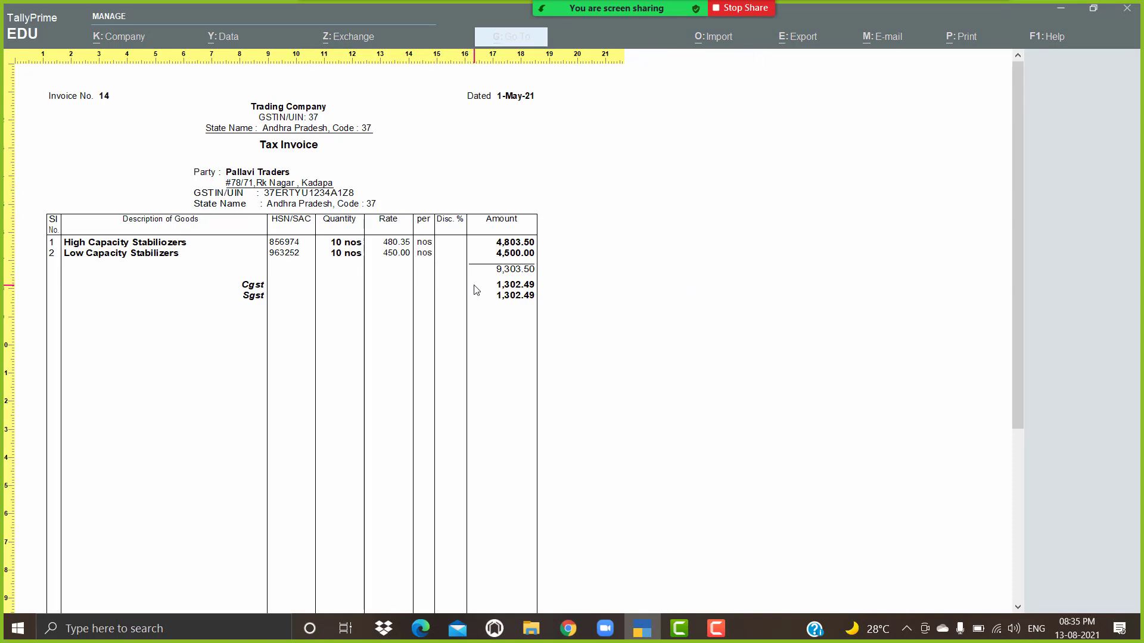
key(Escape)
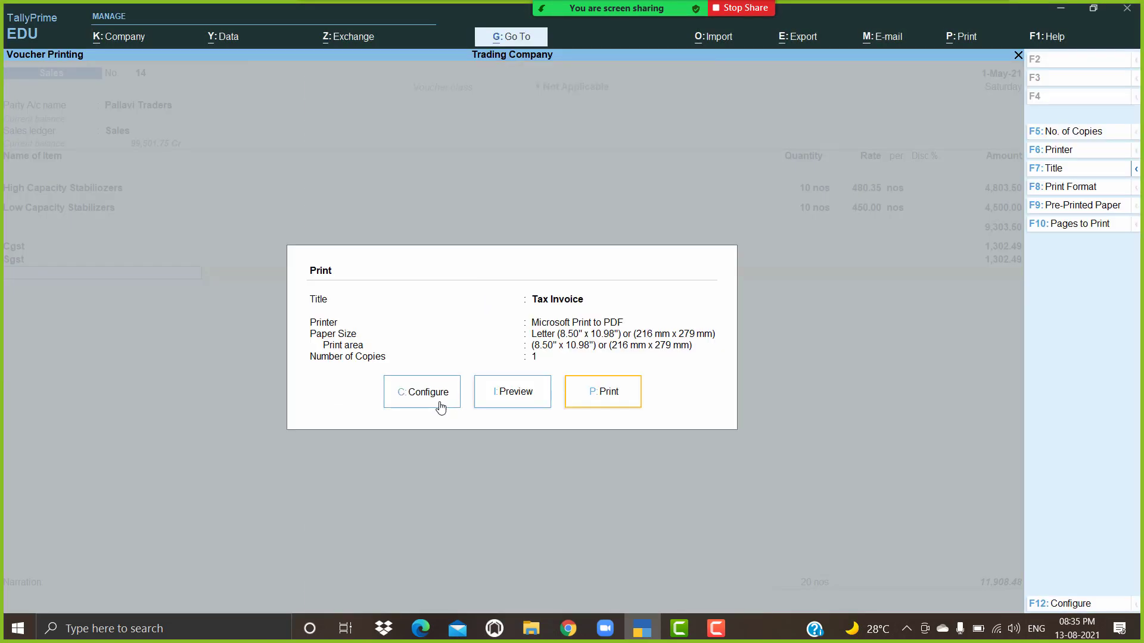
Step: Turn Use Simple Invoice format off and try enabling Show Item-wise GST details
click(441, 406)
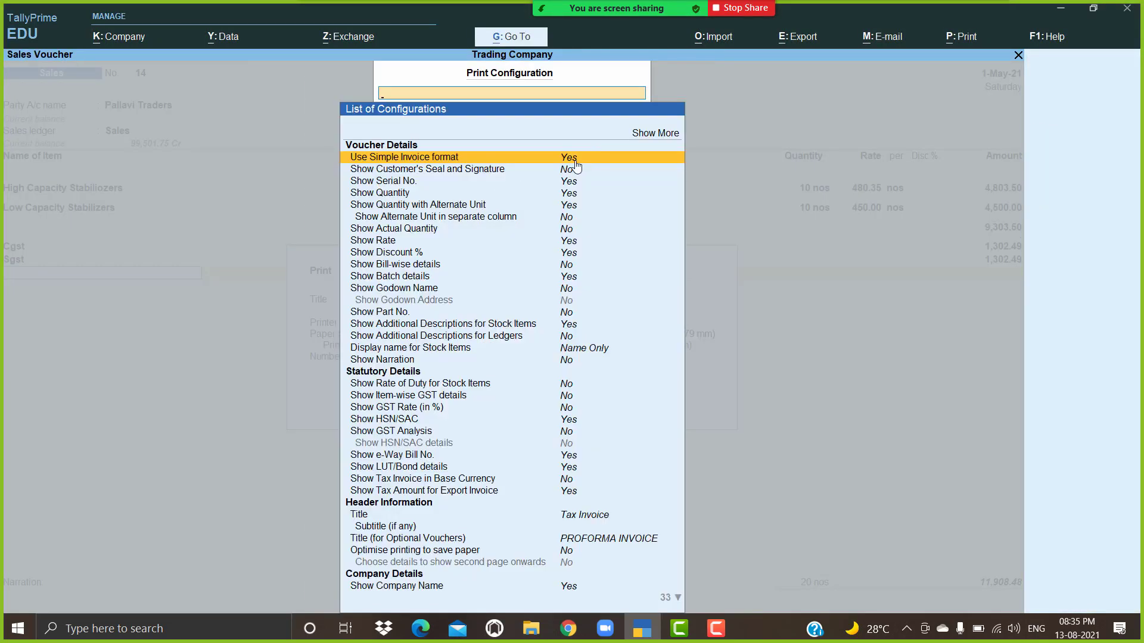
key(Return)
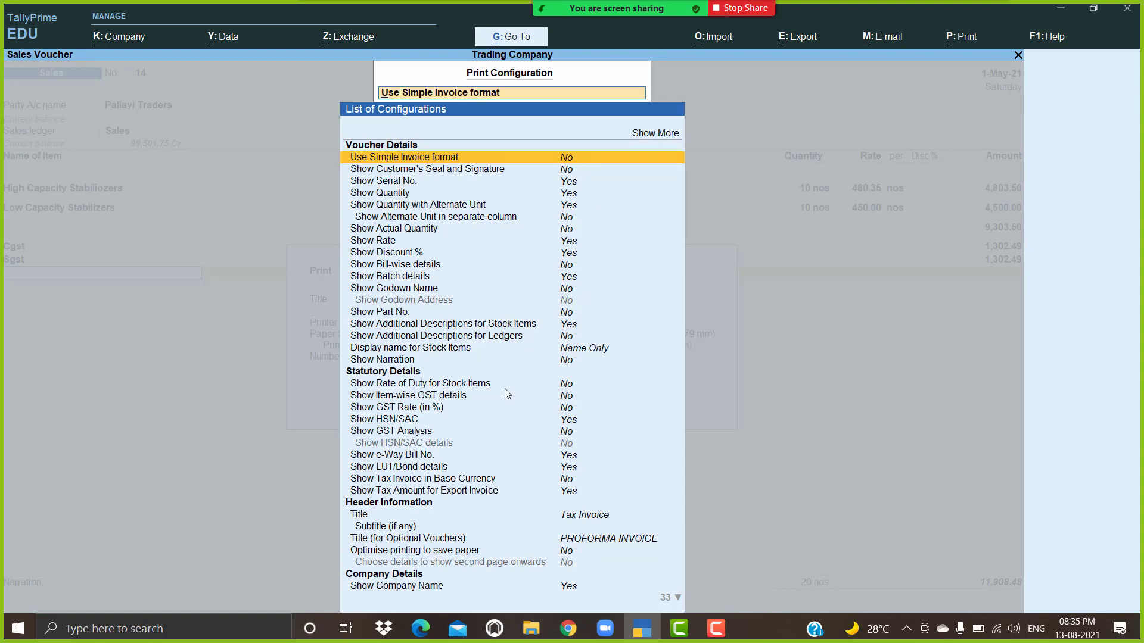
click(464, 397)
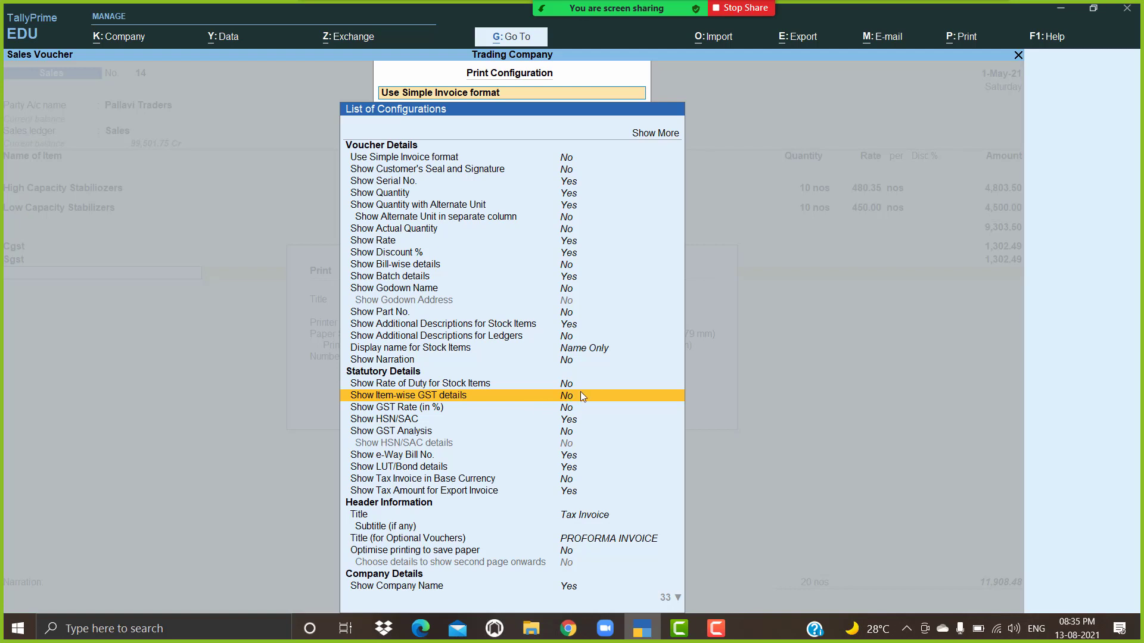
text(y)
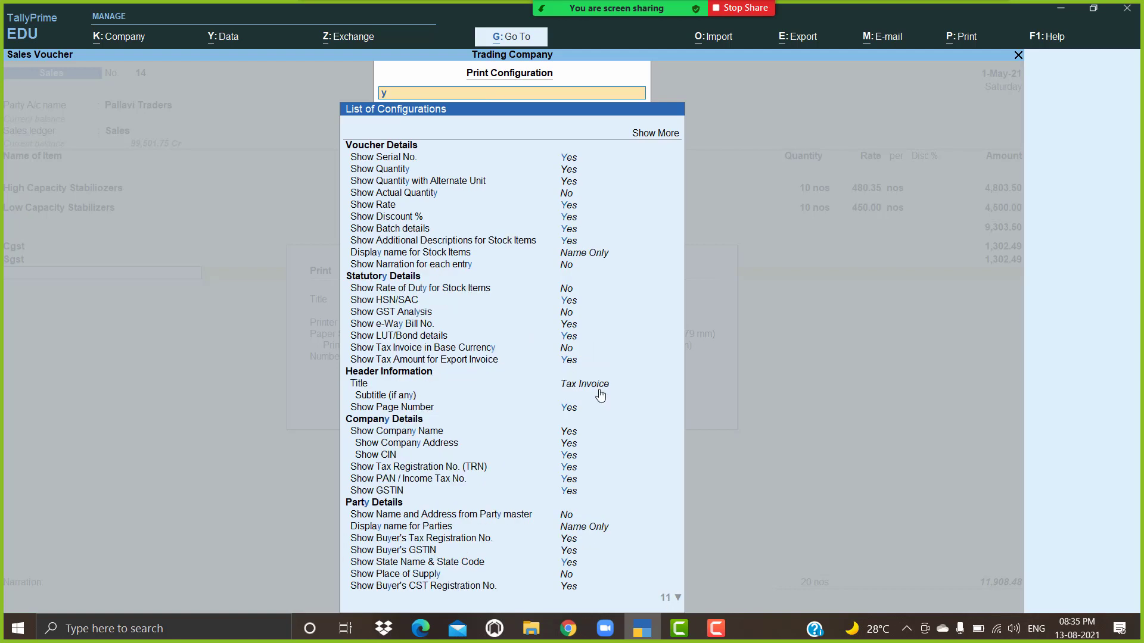
key(Return)
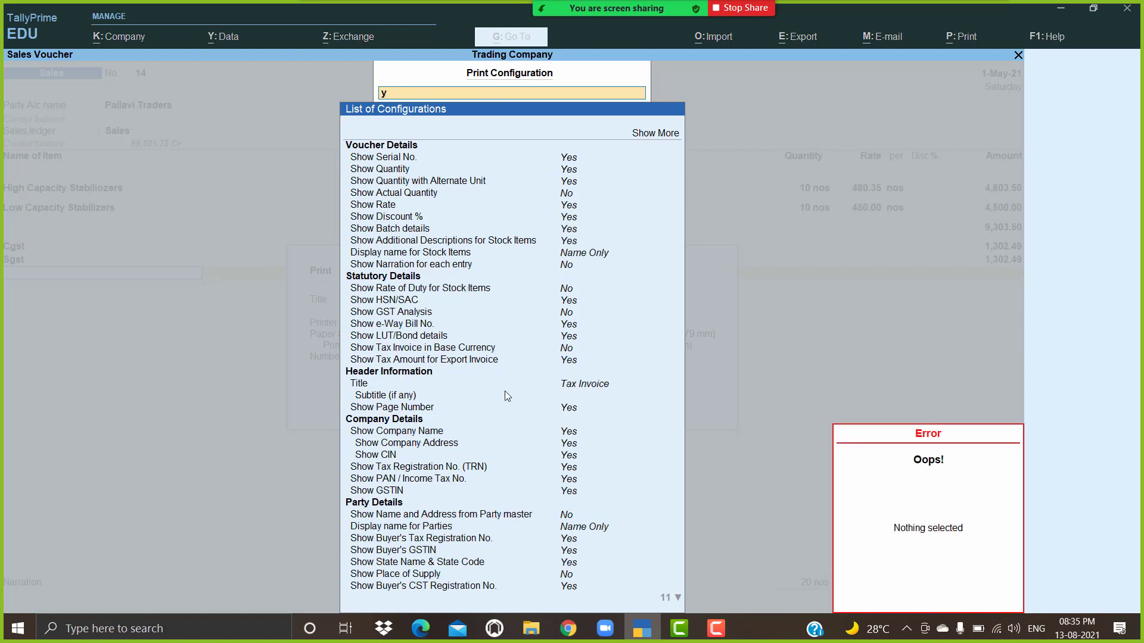
Step: Clear the list filter and set Show Item-wise GST details to Yes
scroll(502, 417, down, 3)
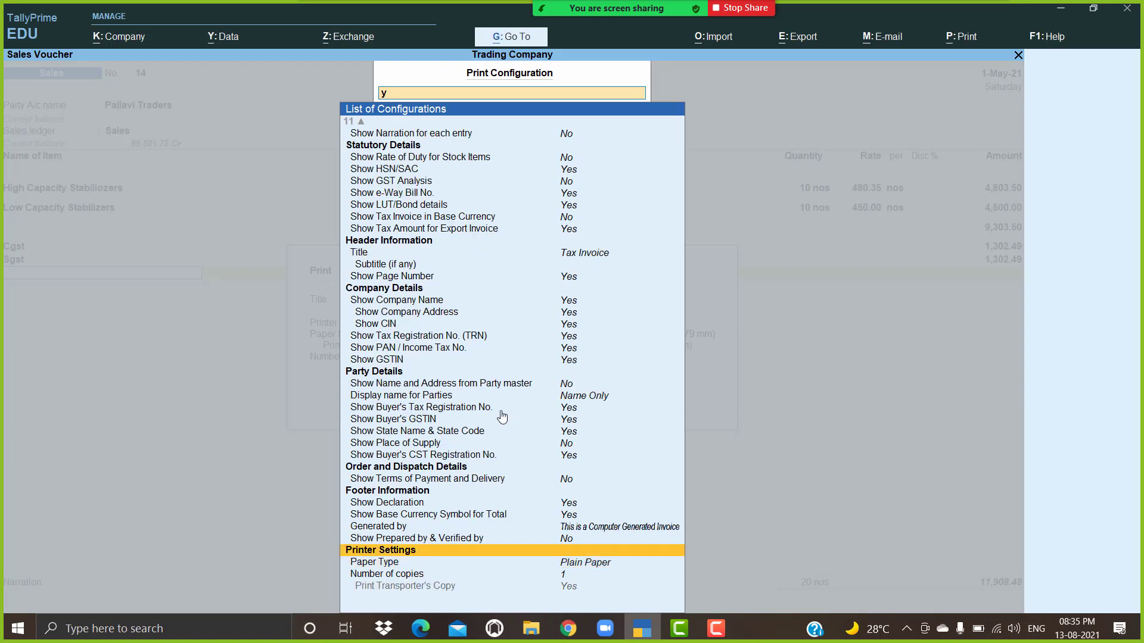
scroll(502, 417, up, 5)
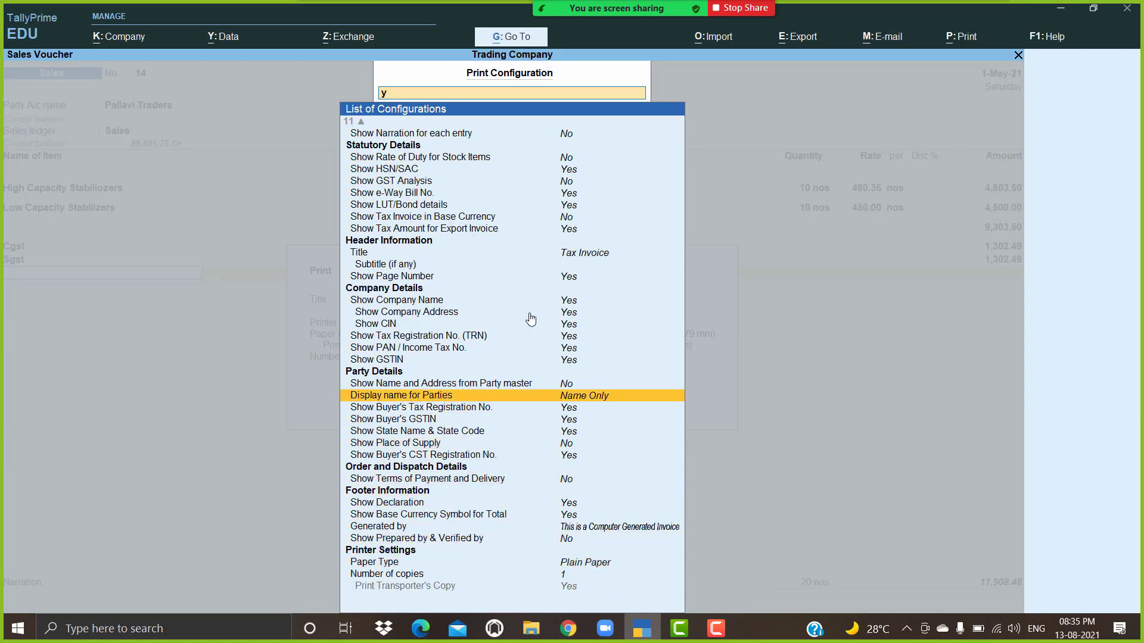
scroll(530, 320, up, 10)
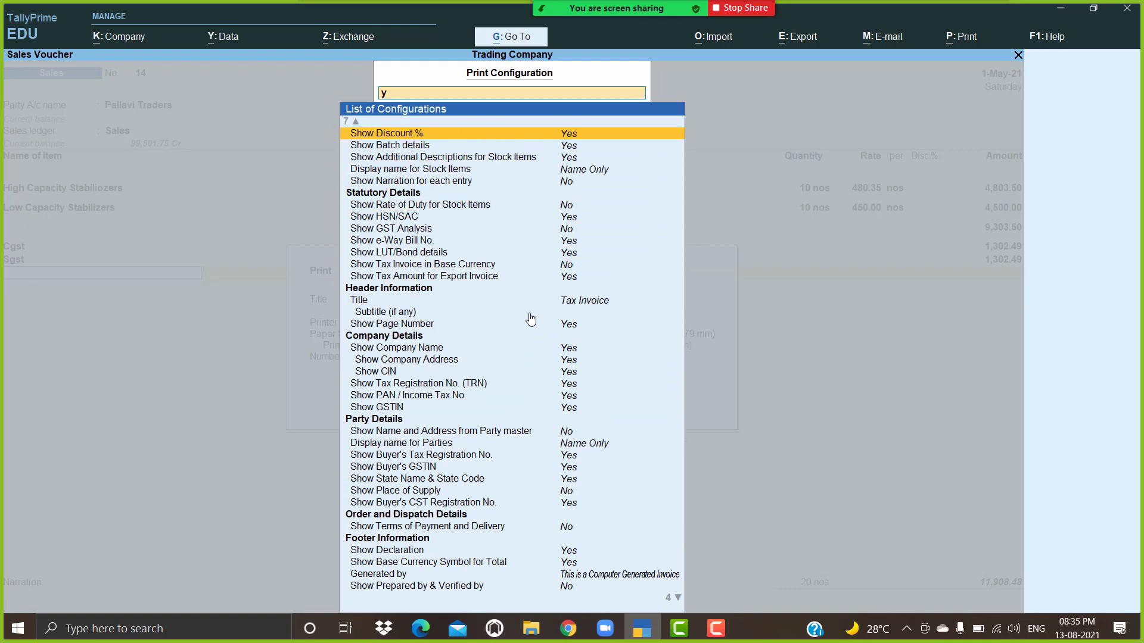
scroll(530, 320, down, 6)
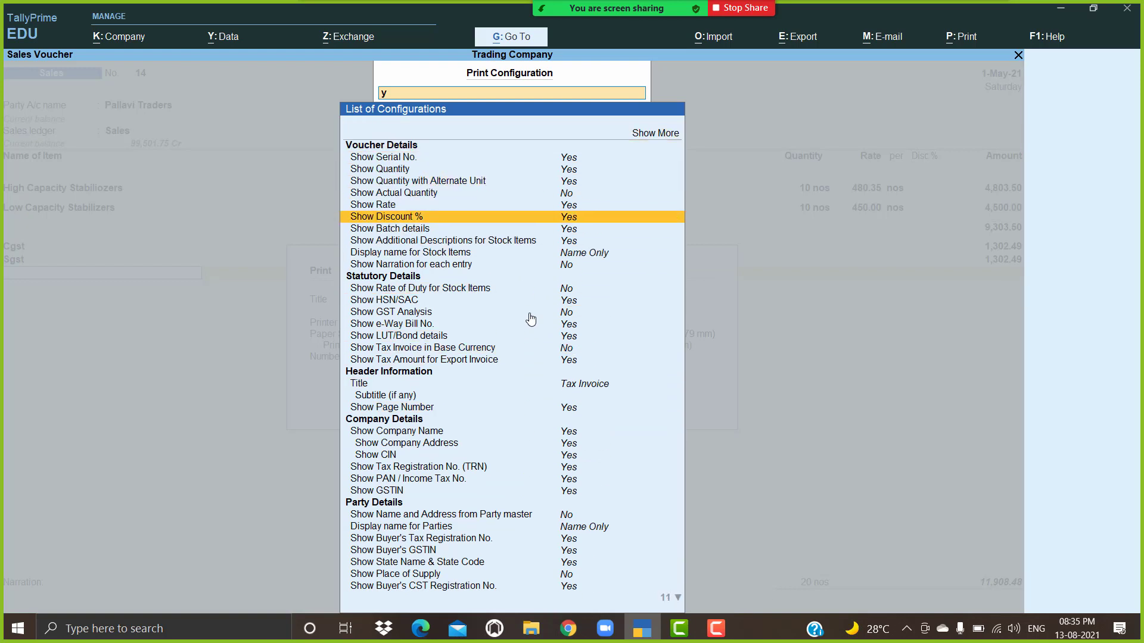
key(BackSpace)
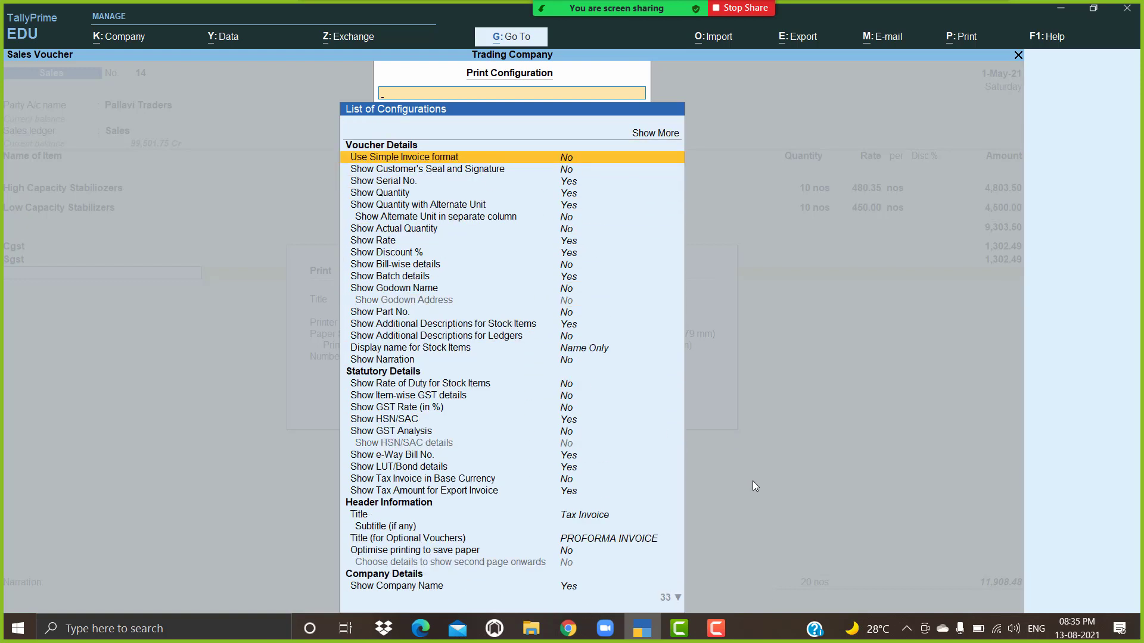
click(474, 399)
key(Return)
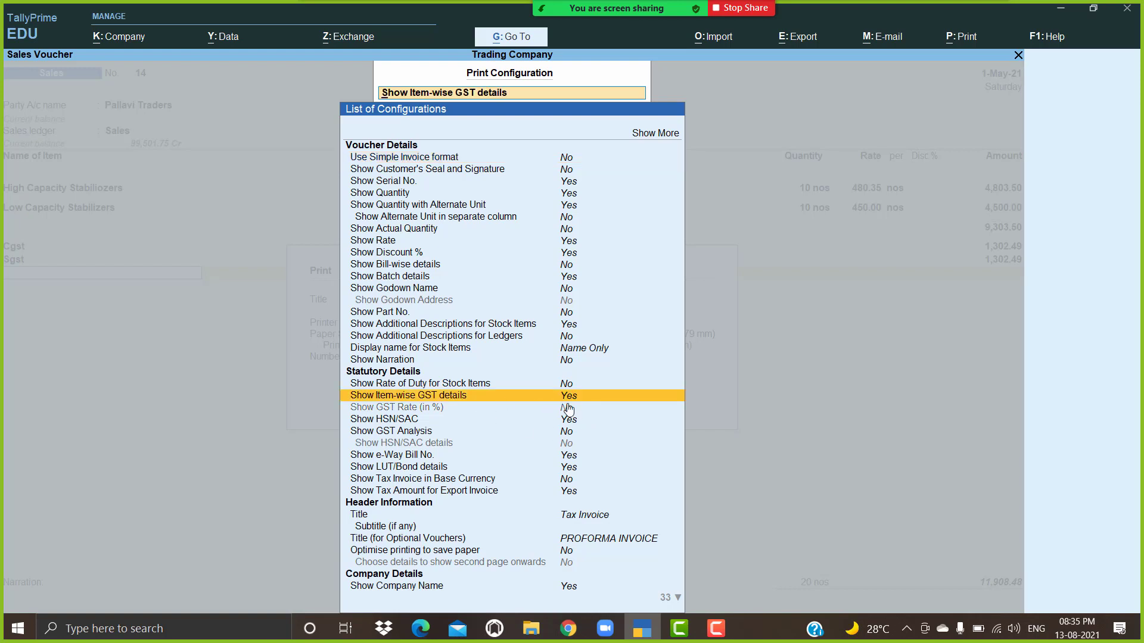
key(Escape)
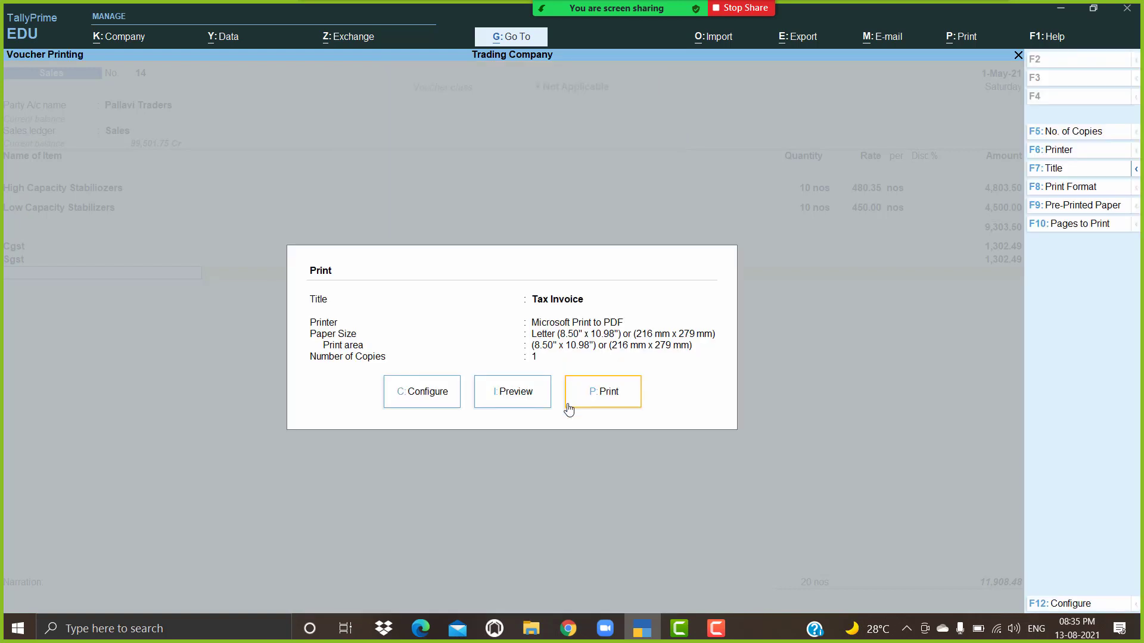
key(Left)
key(Return)
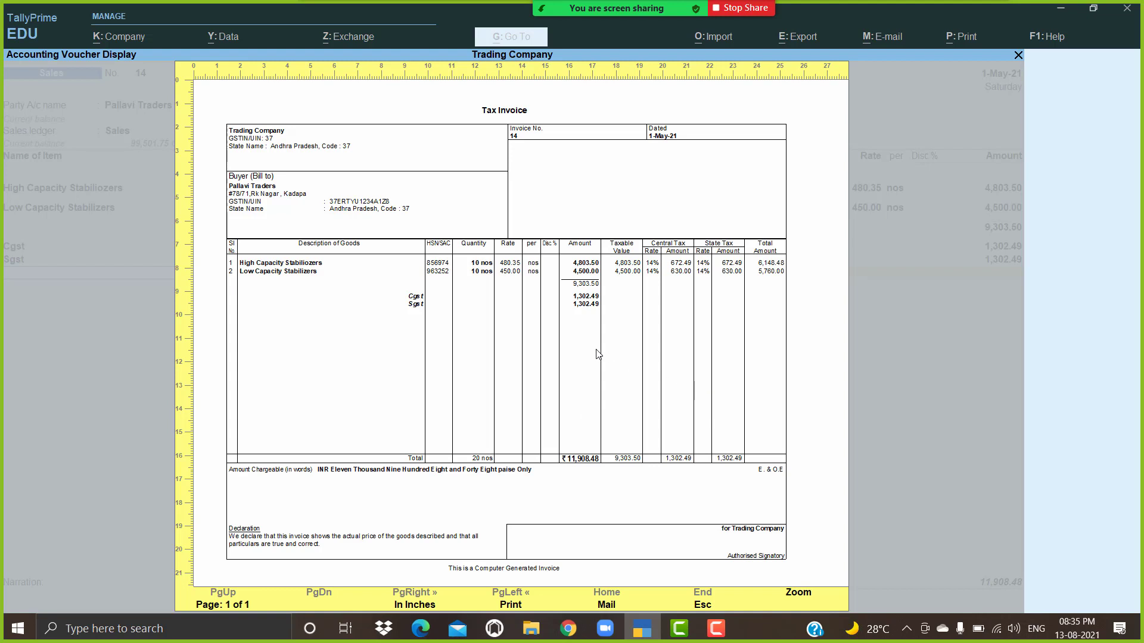
key(Return)
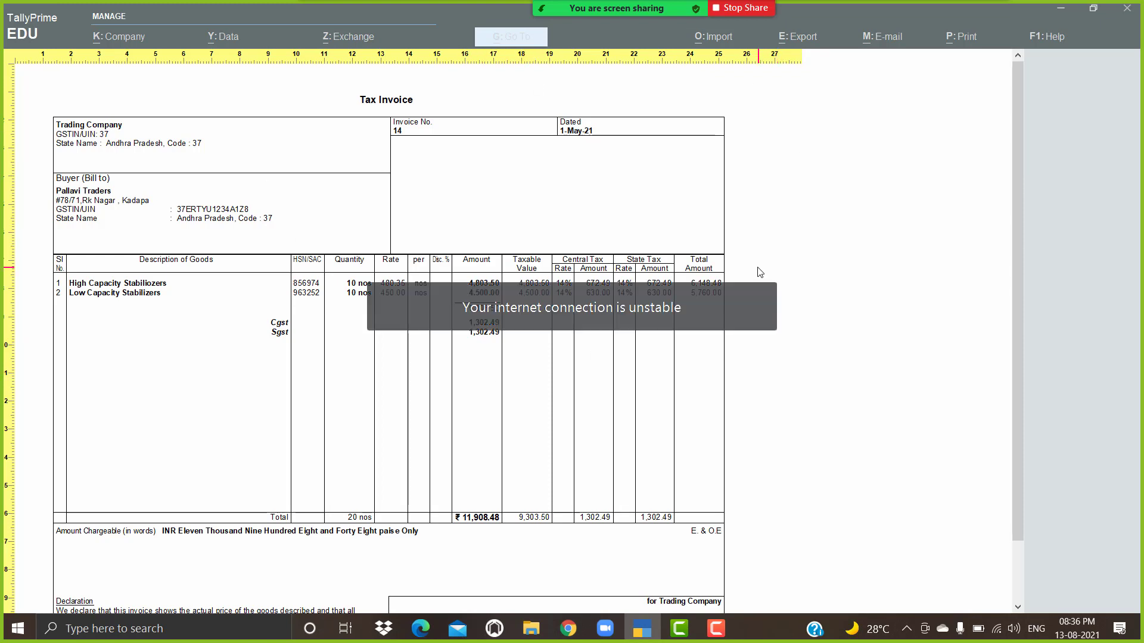
click(714, 276)
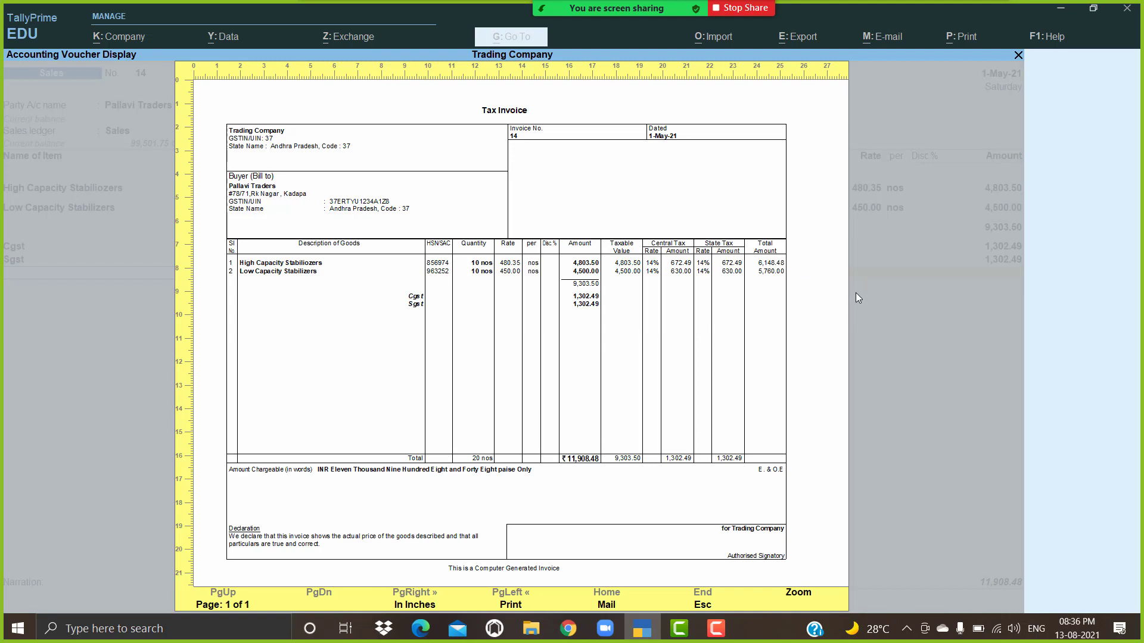
key(Escape)
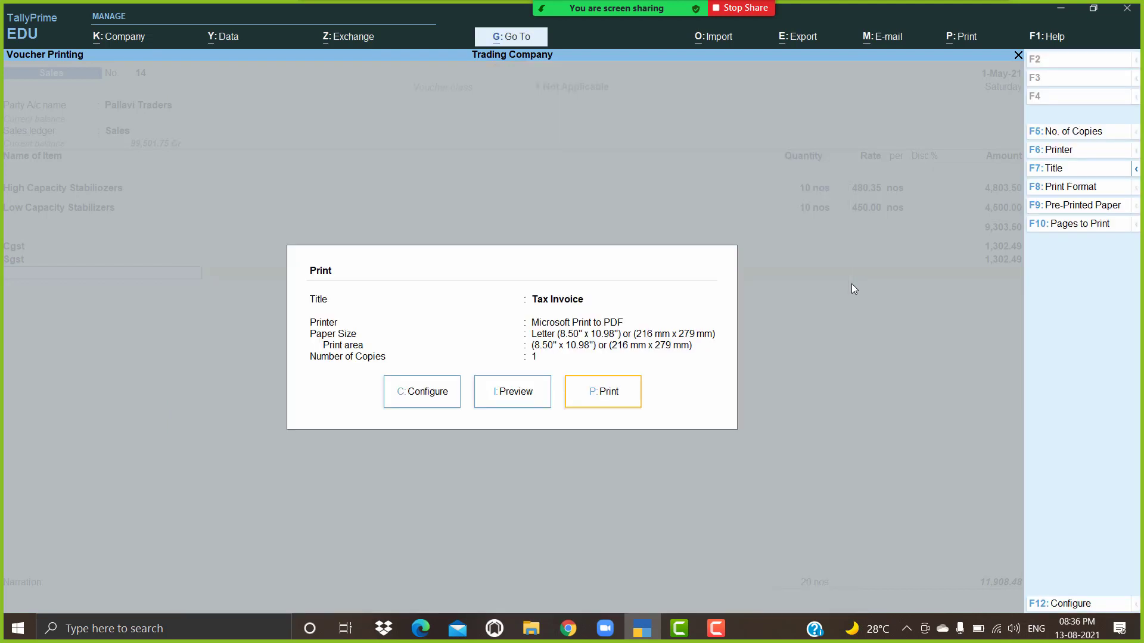
Step: Set Show Item-wise GST details to No in the print configuration
click(440, 392)
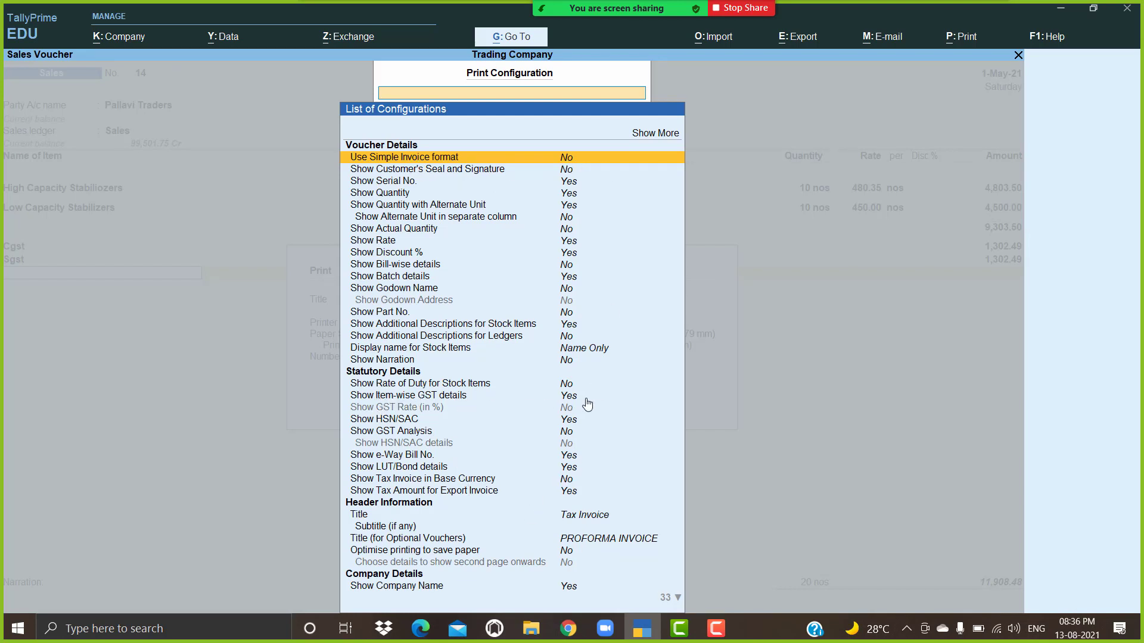
click(564, 398)
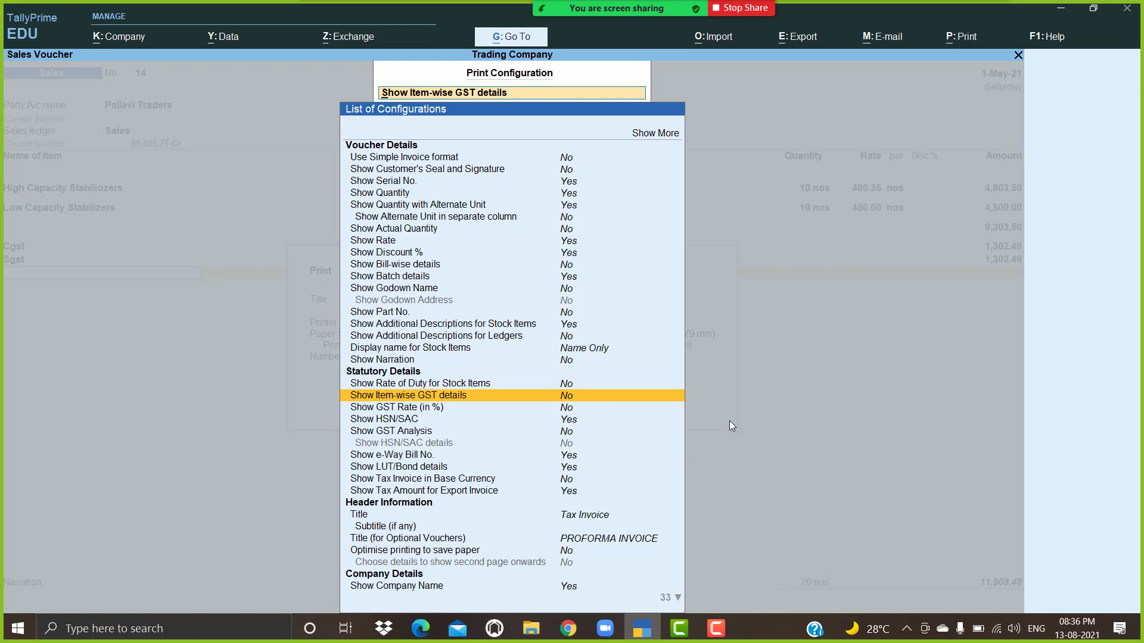
key(Escape)
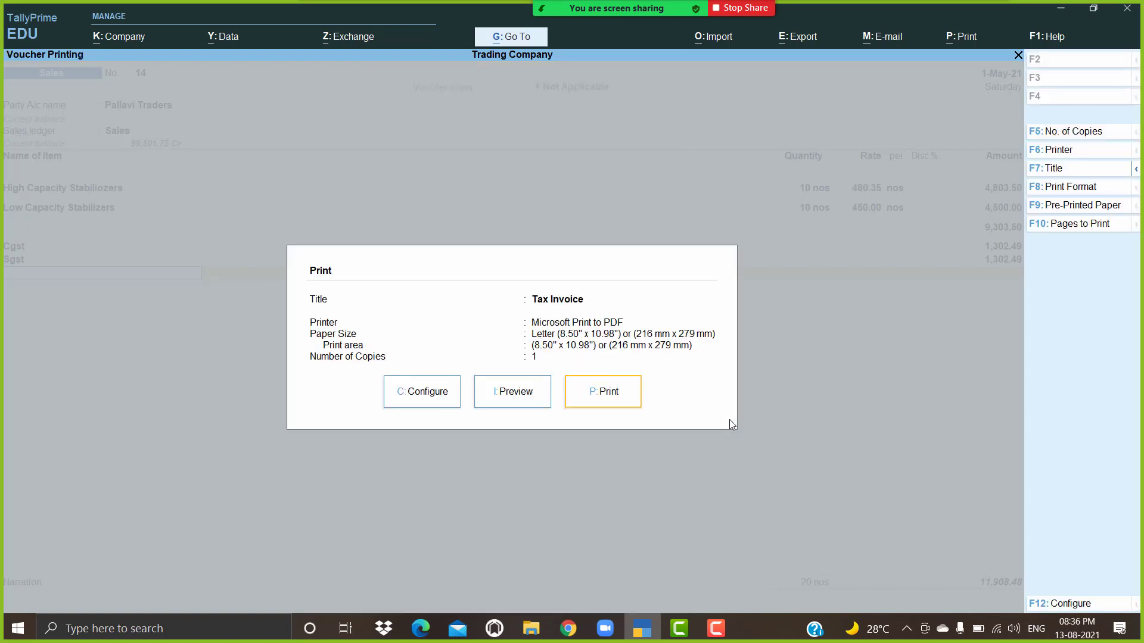
click(522, 392)
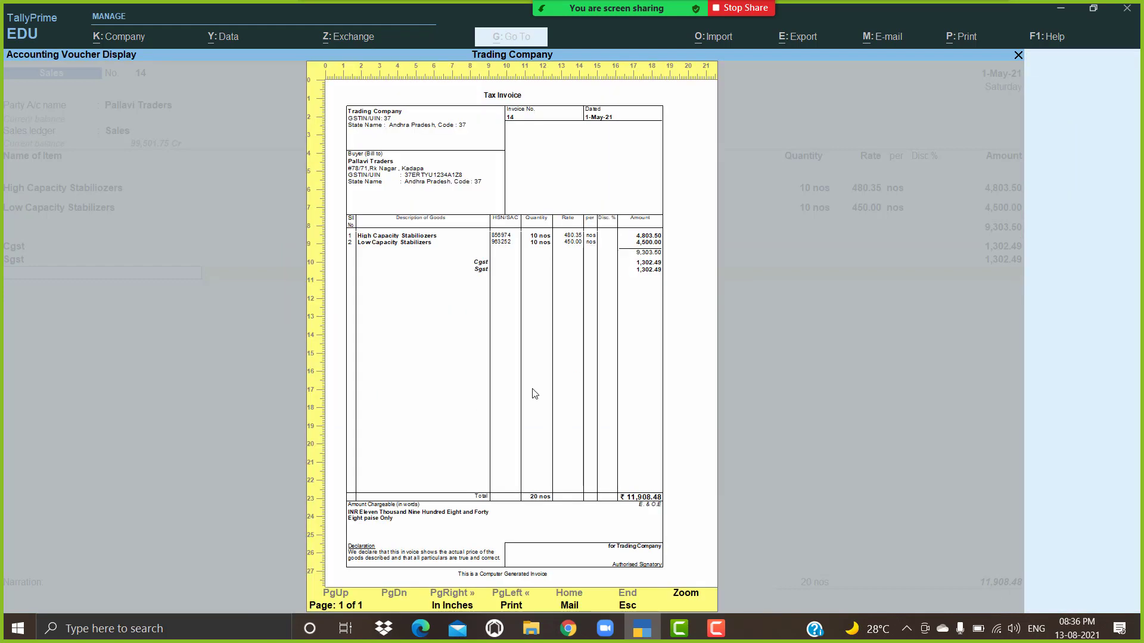
click(657, 379)
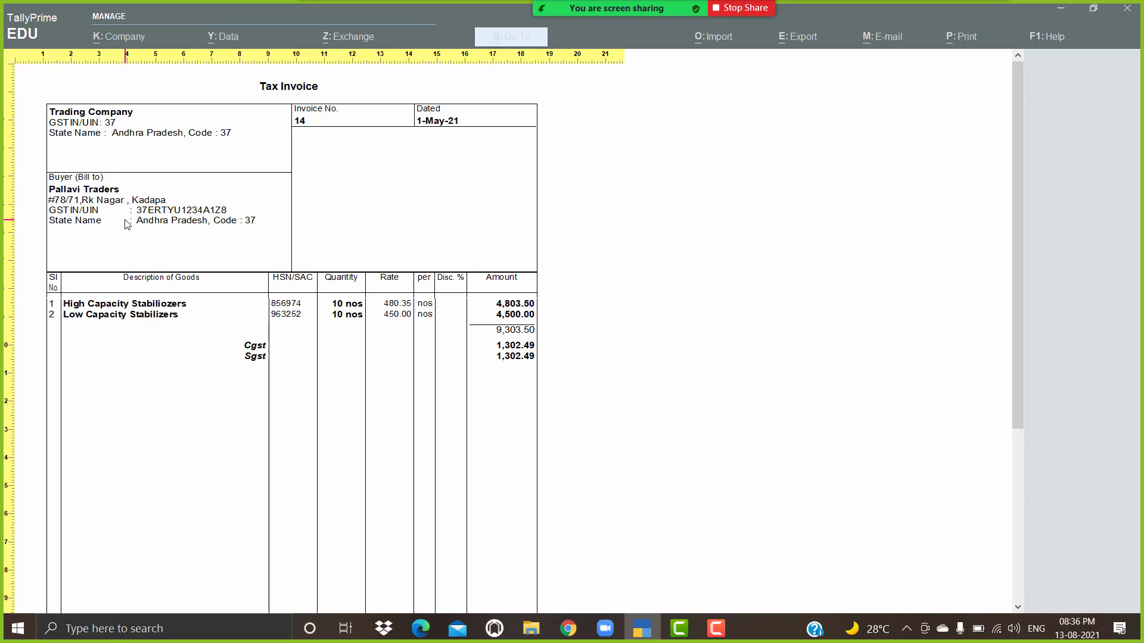
scroll(363, 331, down, 2)
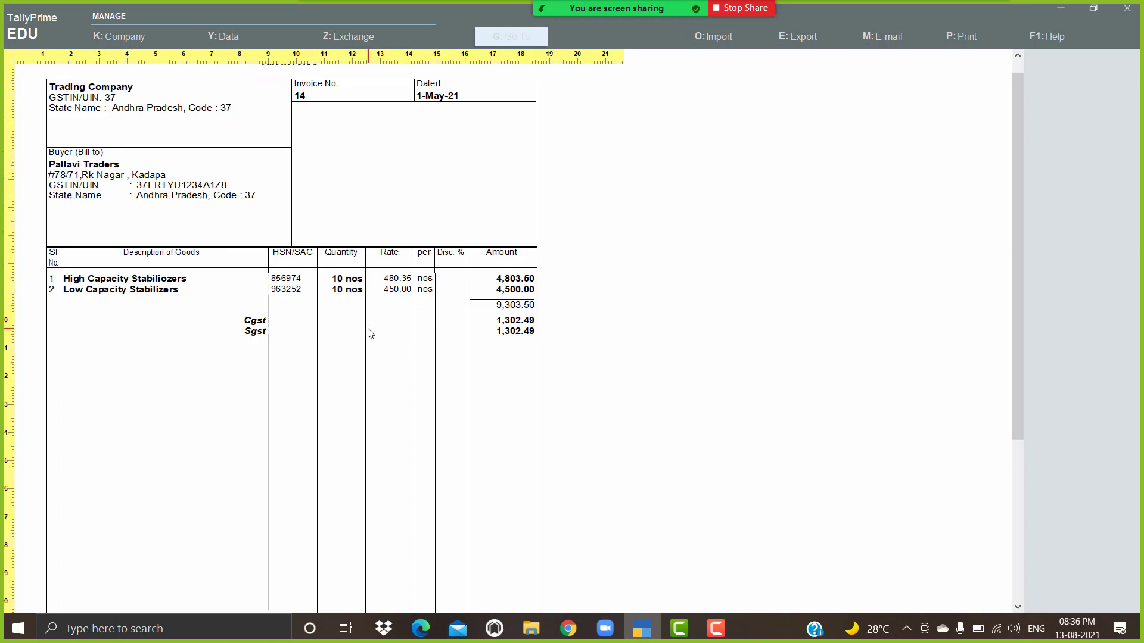
scroll(368, 333, down, 2)
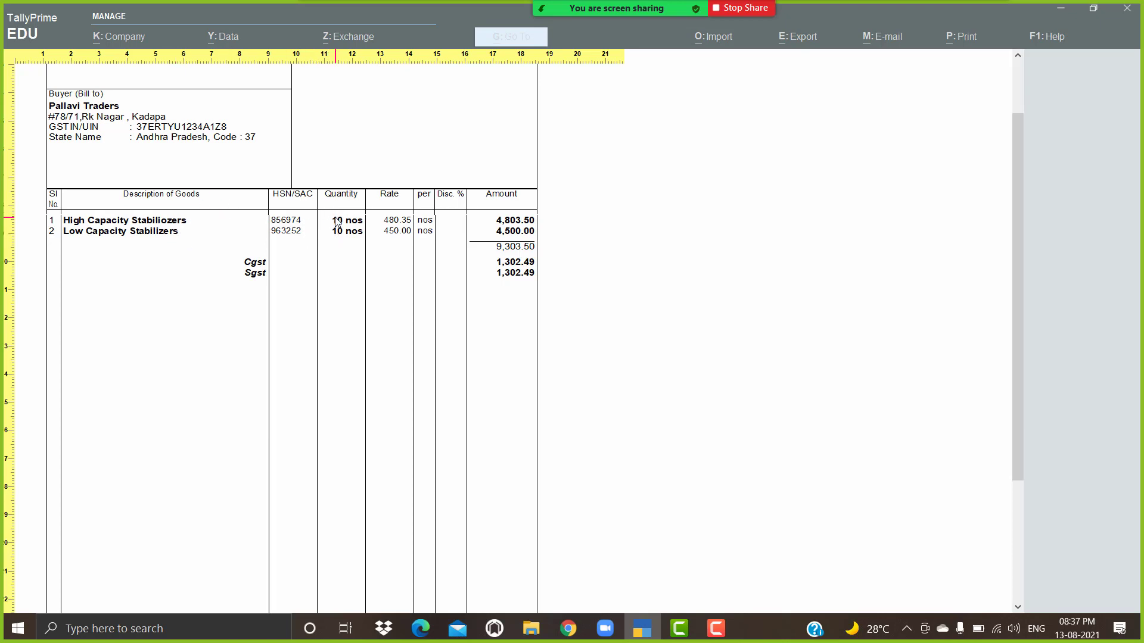
click(337, 222)
key(Escape)
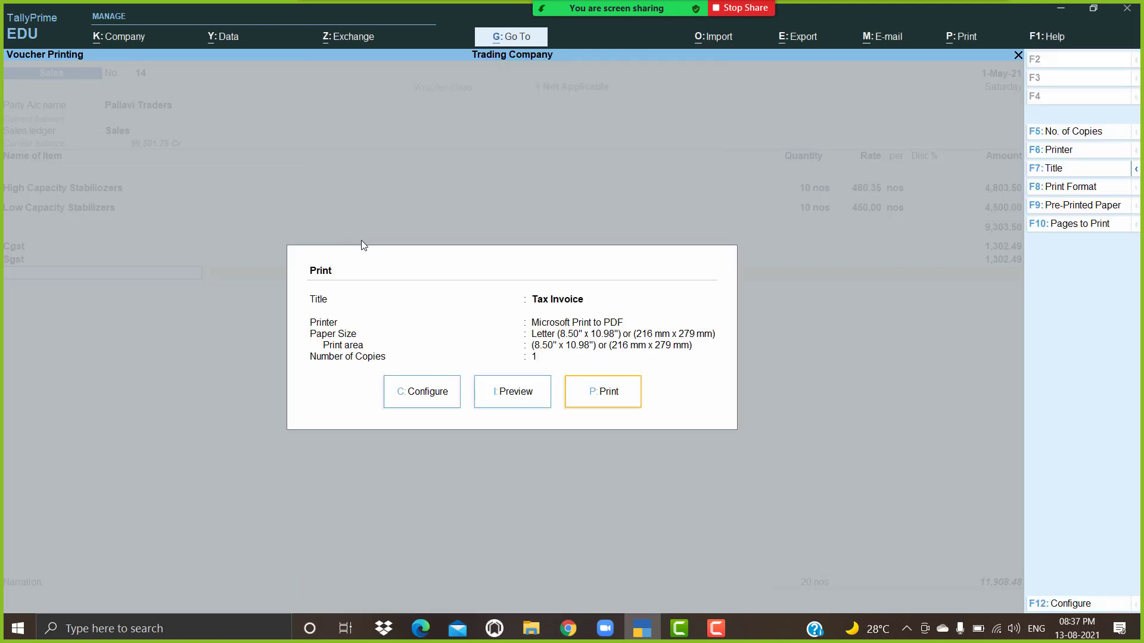
Step: Set Show GST Rate (in %) to Yes in the print configuration
click(451, 403)
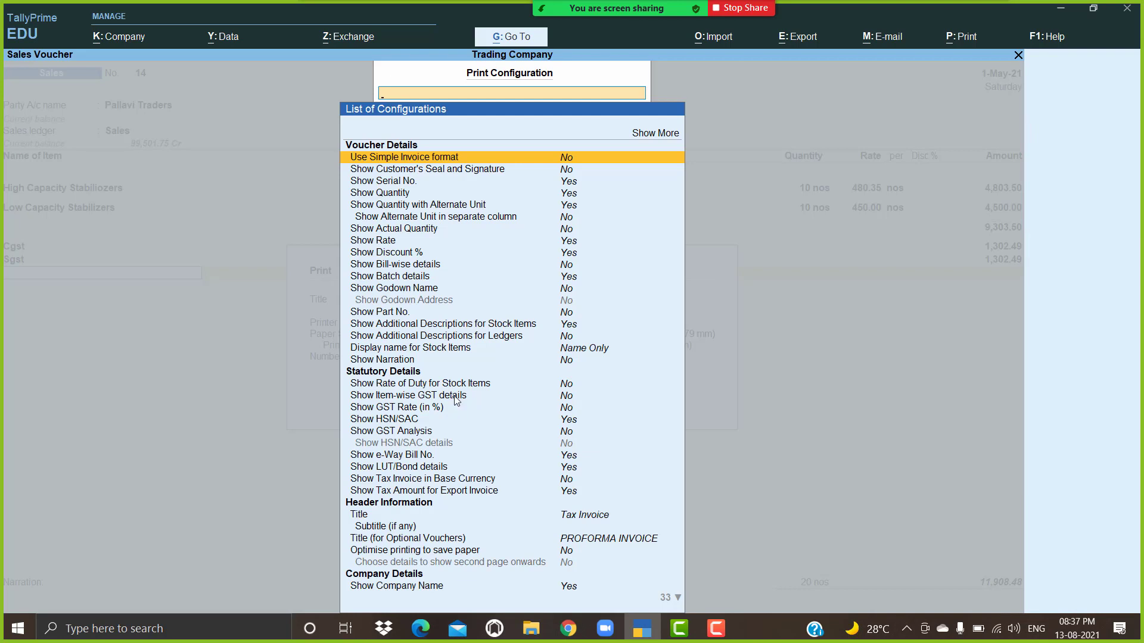
key(Down)
key(Down)
key(Down)
key(Down)
key(Down)
key(Down)
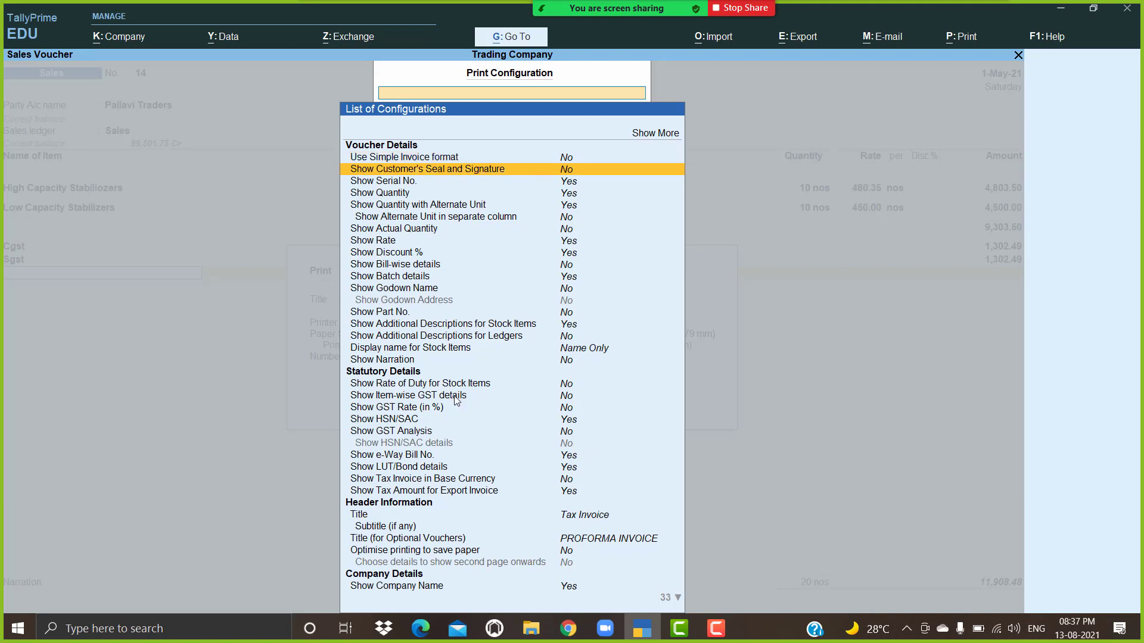
key(Down)
key(Down)
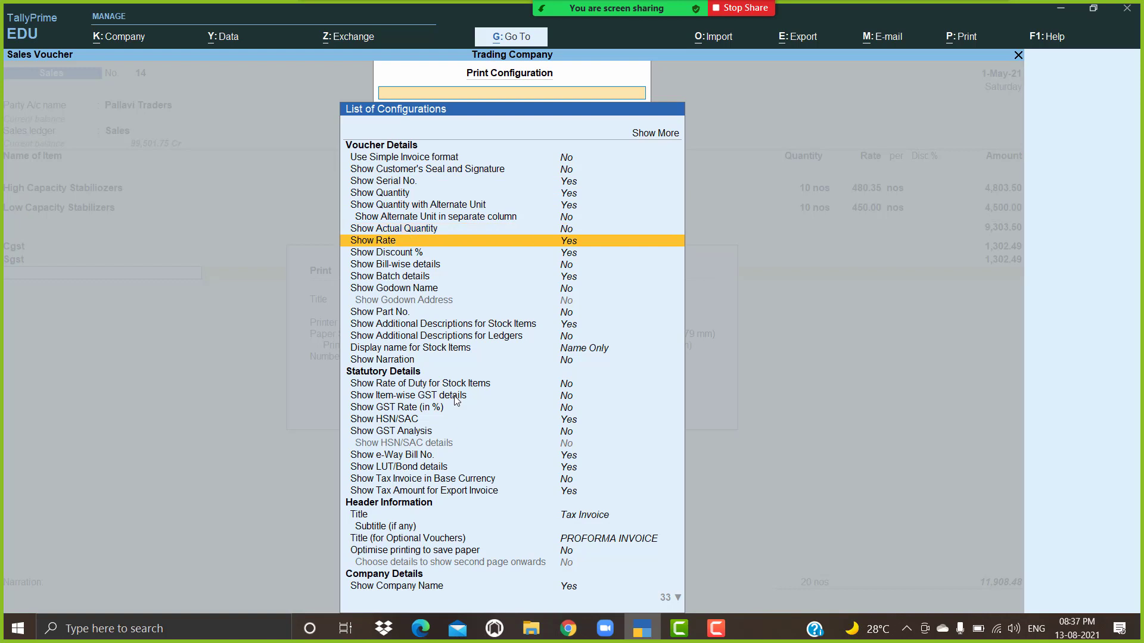
key(Down)
key(Down)
key(Down)
key(Down)
key(Down)
key(Down)
key(Down)
key(Down)
key(Down)
key(Down)
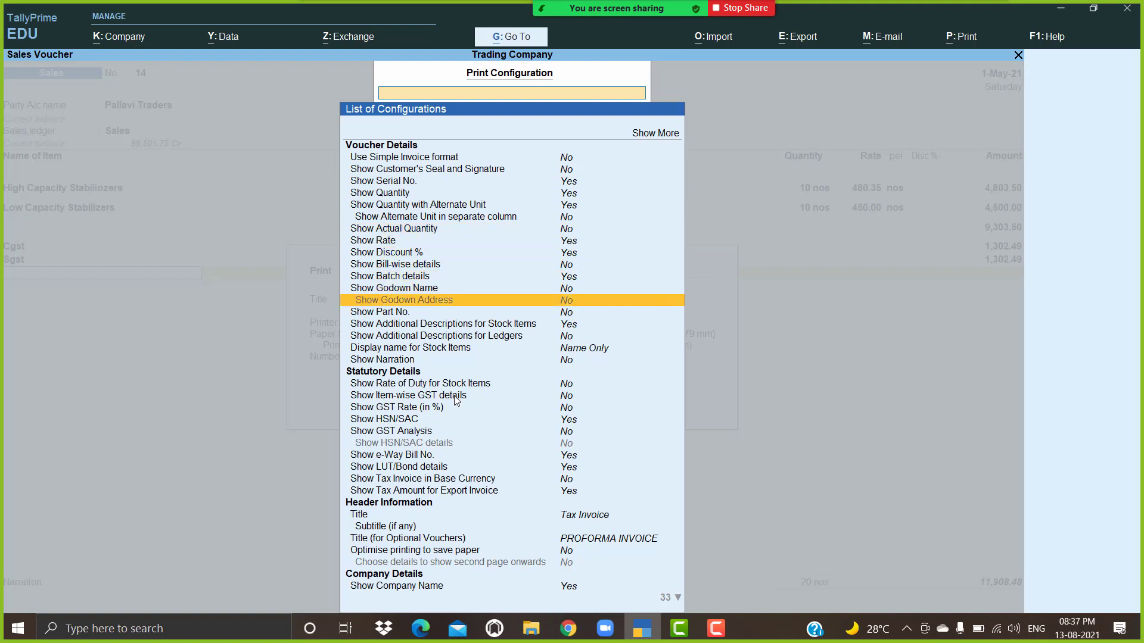
key(Down)
key(Down)
key(Down)
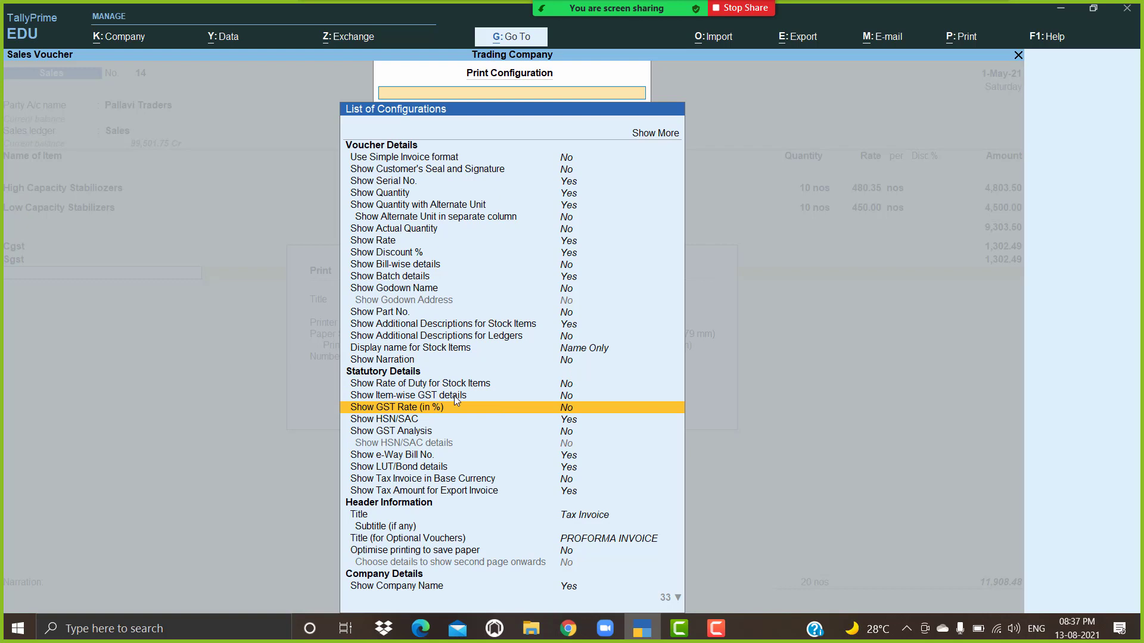
key(Return)
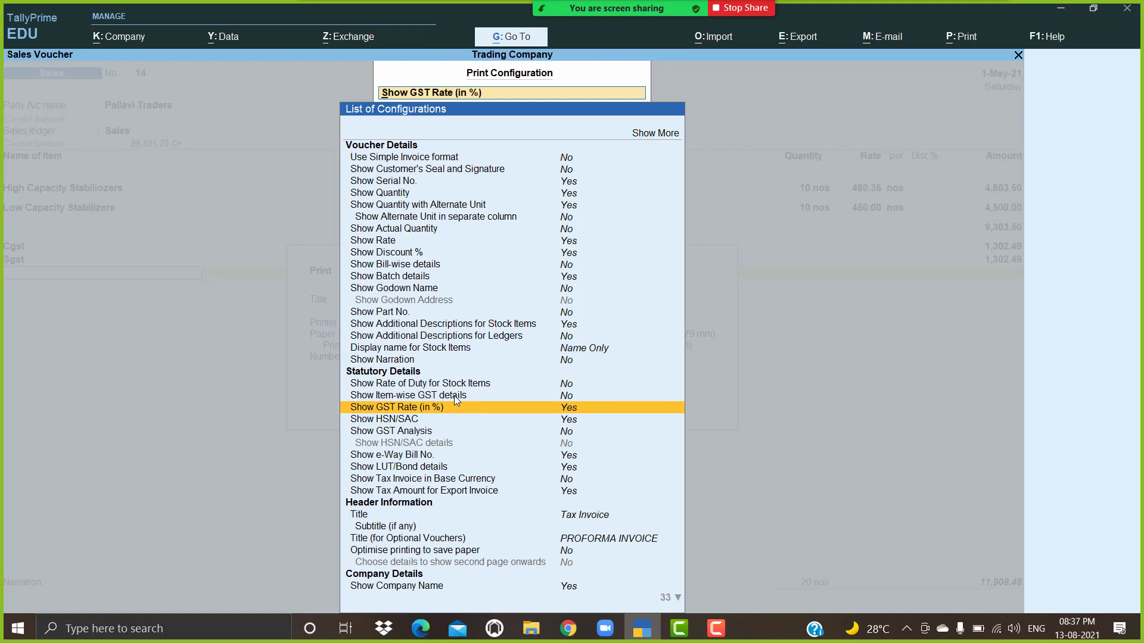
key(Escape)
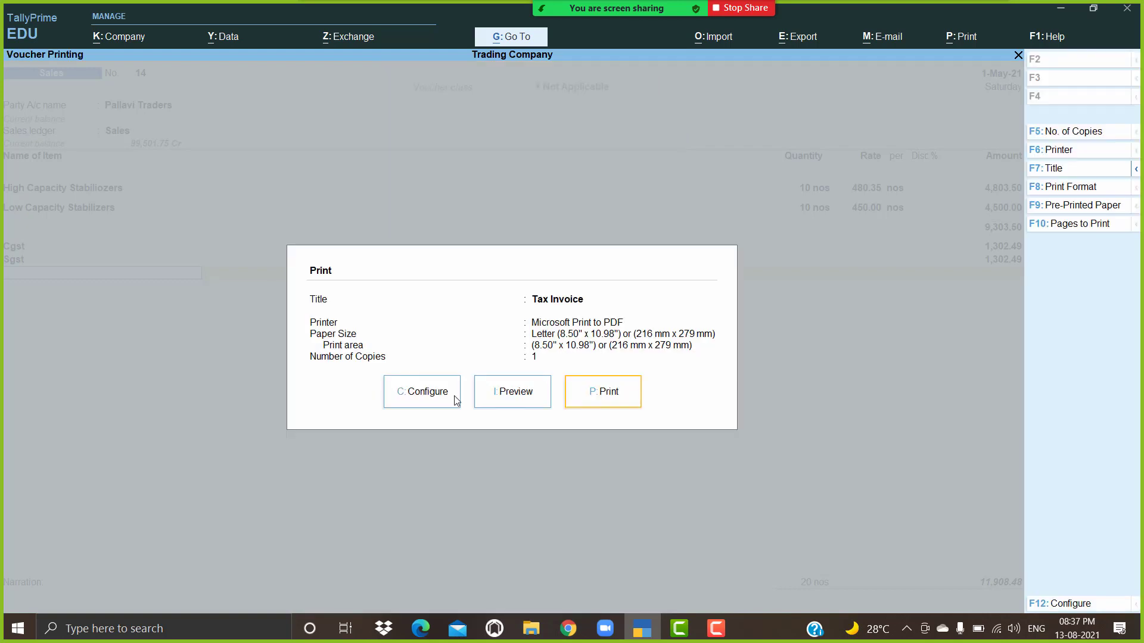
Step: Preview the invoice zoomed to confirm 28% GST Rate for both stabilizers, then reopen Configure
click(529, 404)
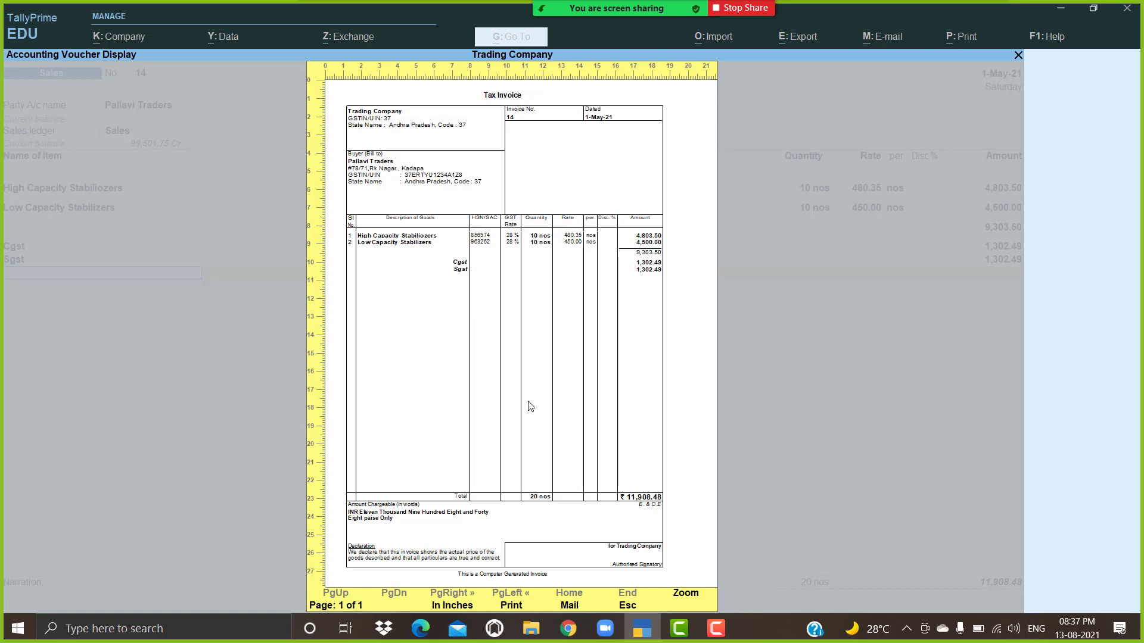
key(alt+z)
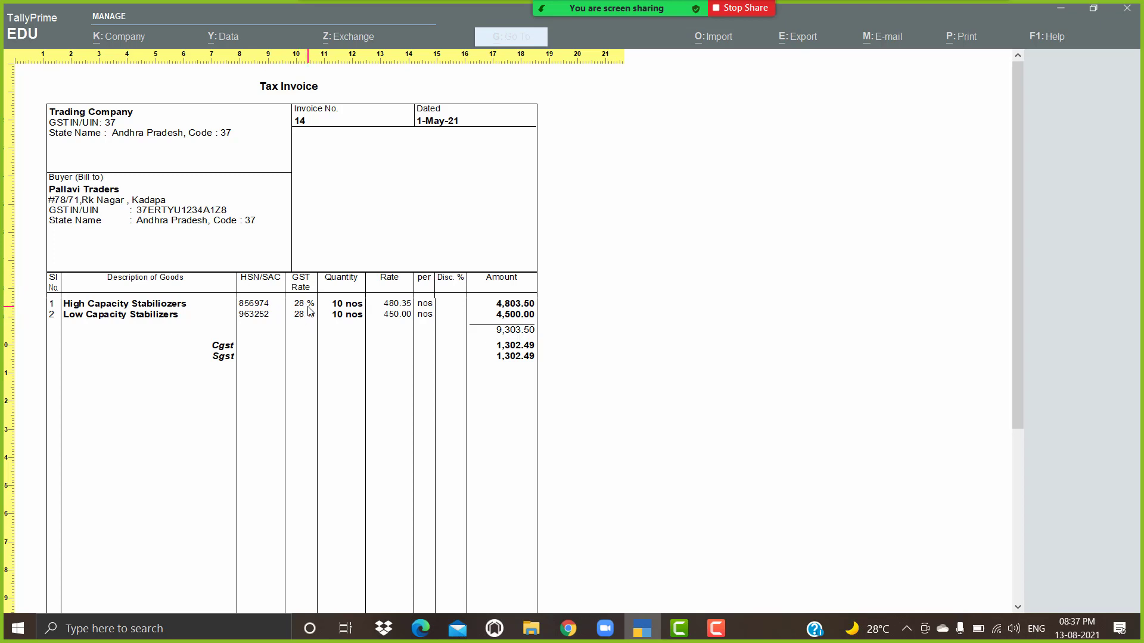
key(Escape)
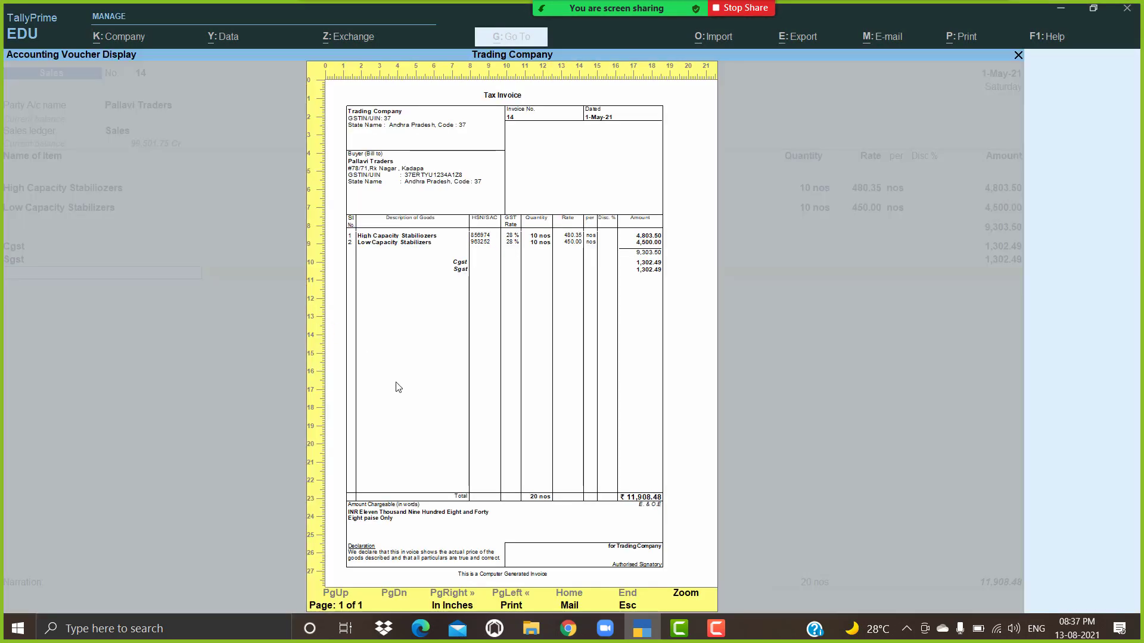
key(Escape)
click(437, 404)
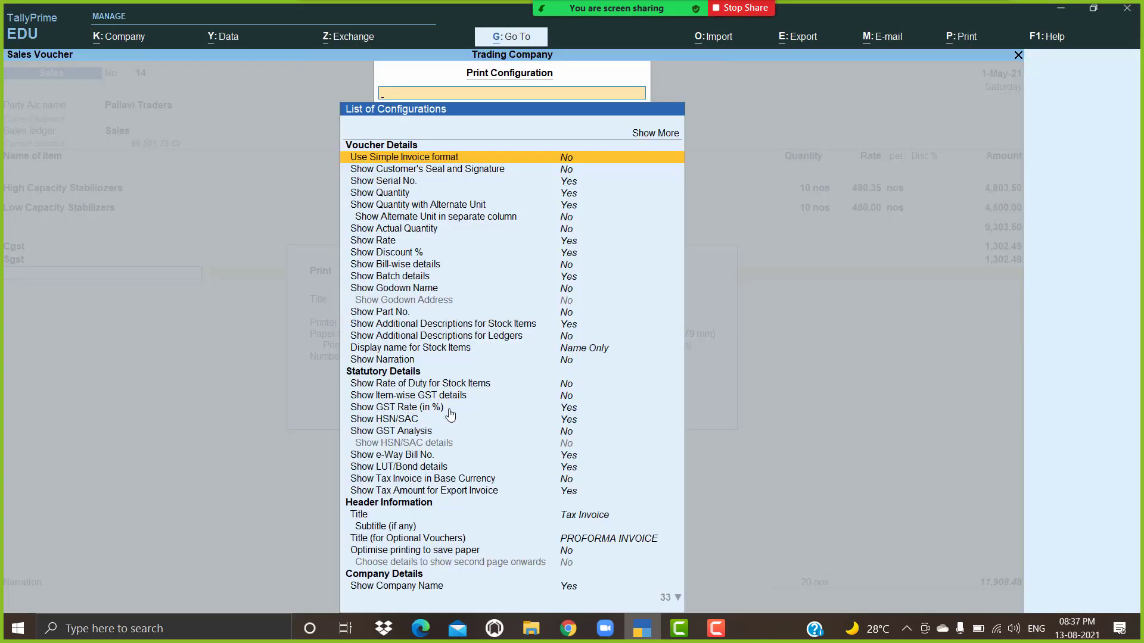
Step: Set Show GST Rate (in %) back to No
click(576, 411)
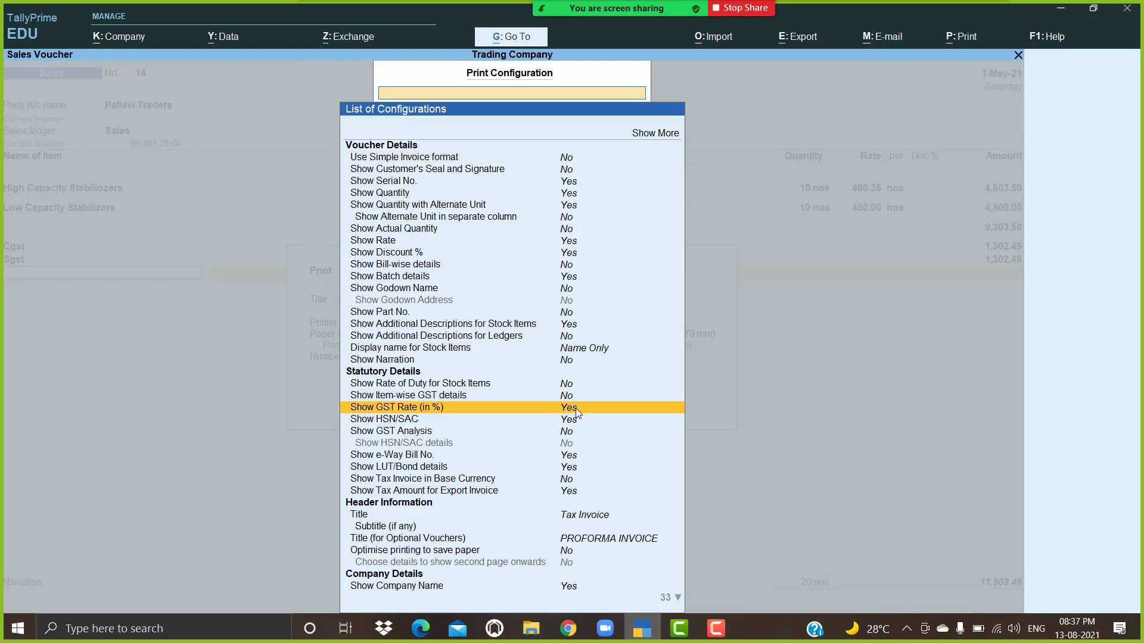
click(576, 411)
key(Escape)
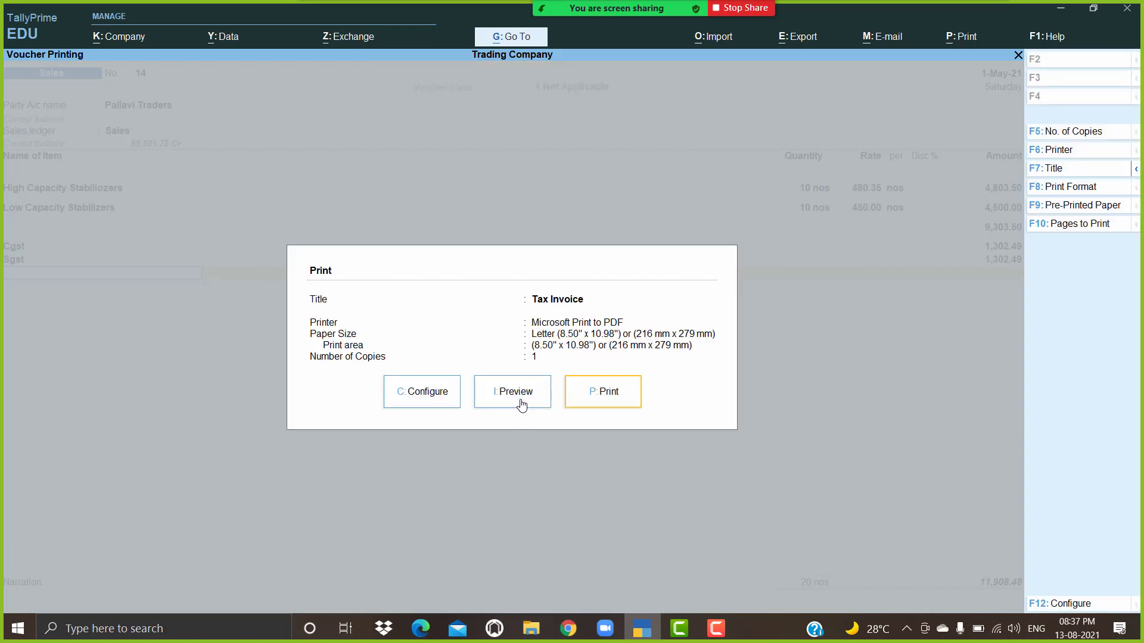
Step: Preview Tax Invoice 14 zoomed to confirm the GST Rate column is gone
click(521, 405)
click(522, 405)
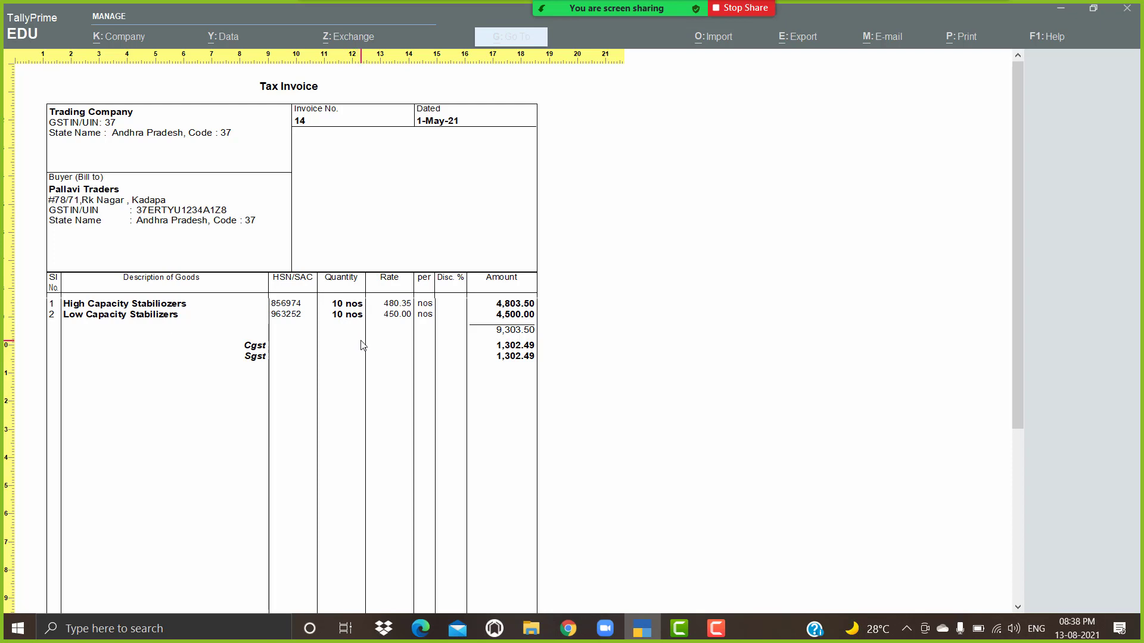
key(alt+z)
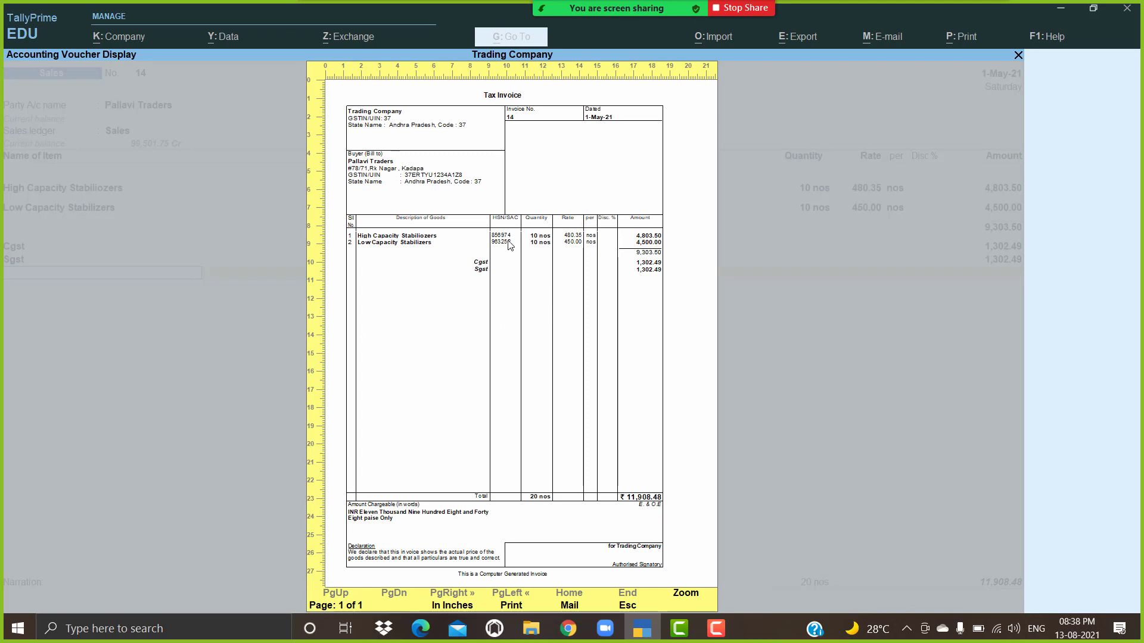
key(alt+z)
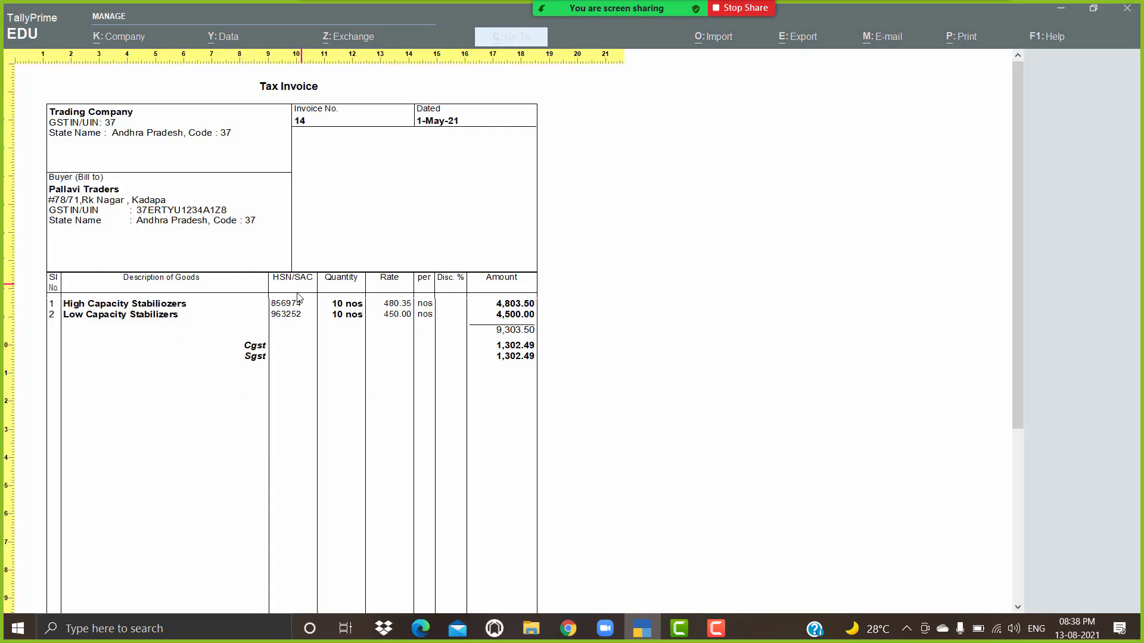
key(alt+z)
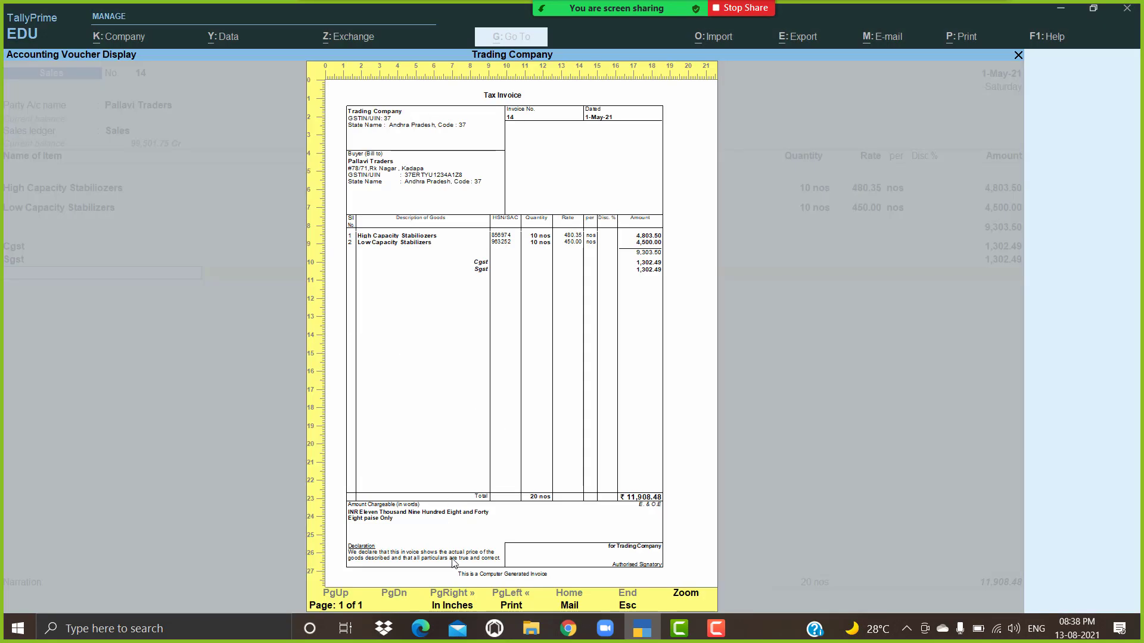
key(Escape)
Step: Set Show HSN/SAC to No in the invoice print configuration
click(423, 393)
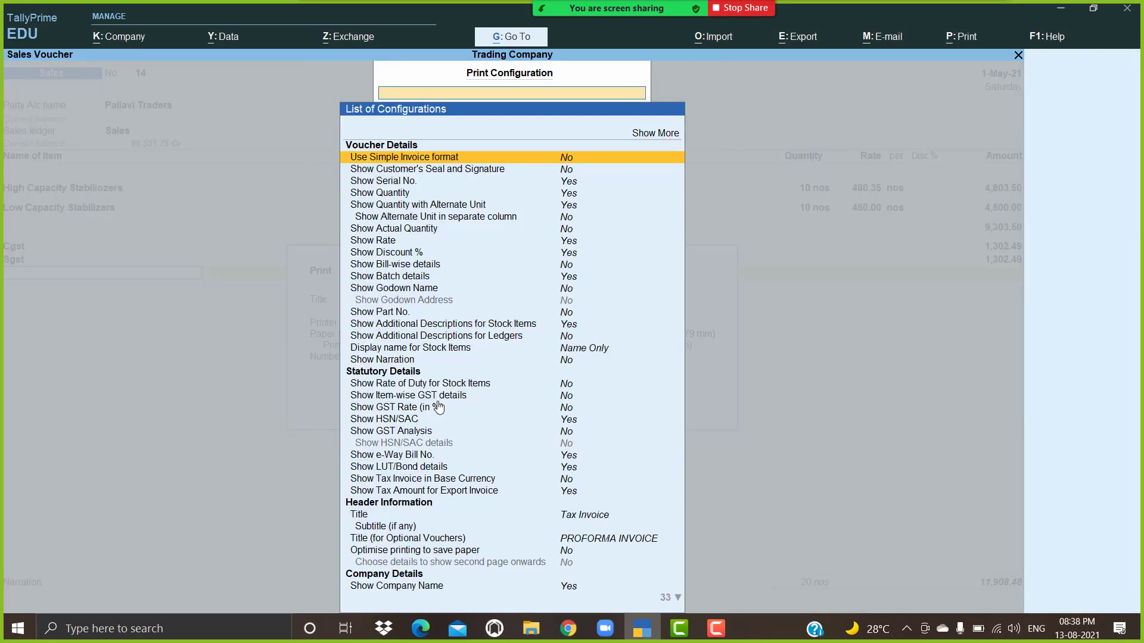
click(401, 422)
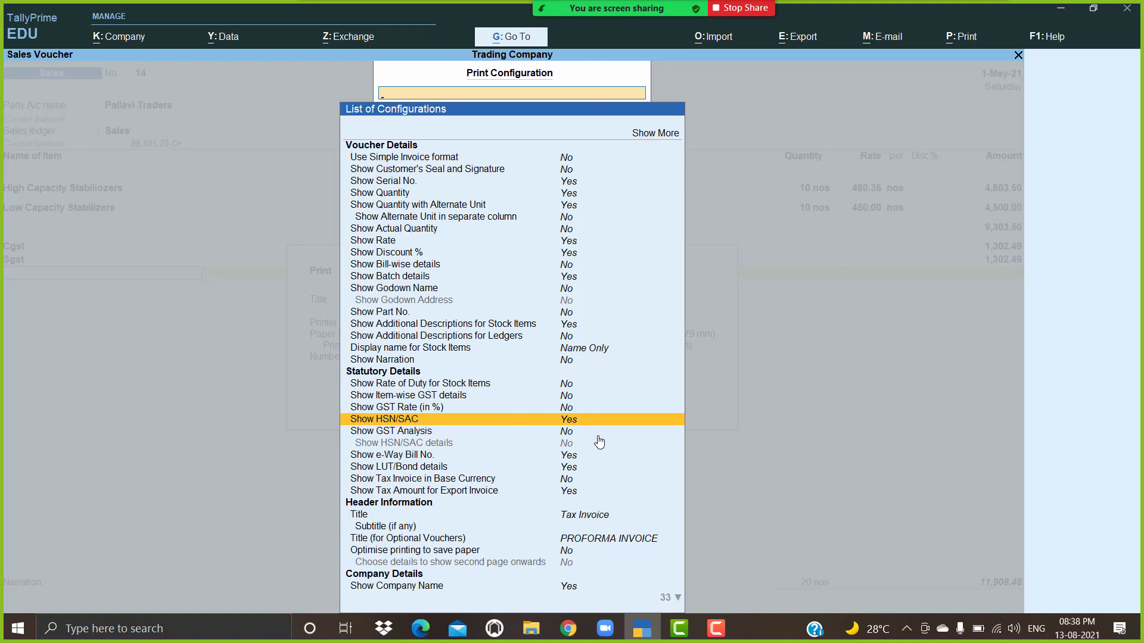
key(Return)
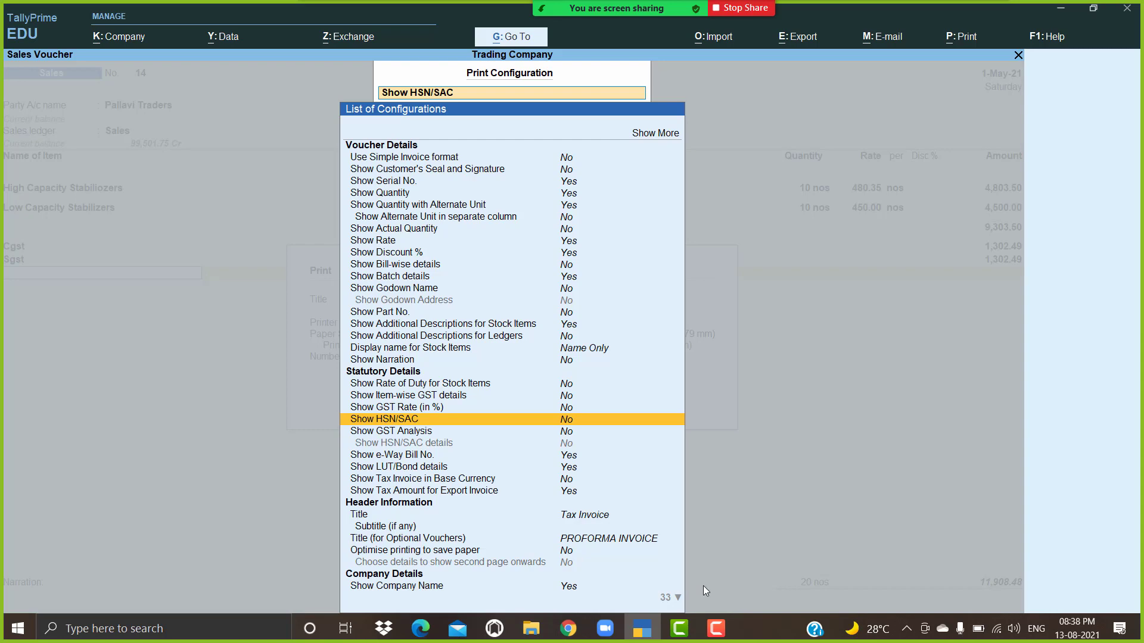
key(Escape)
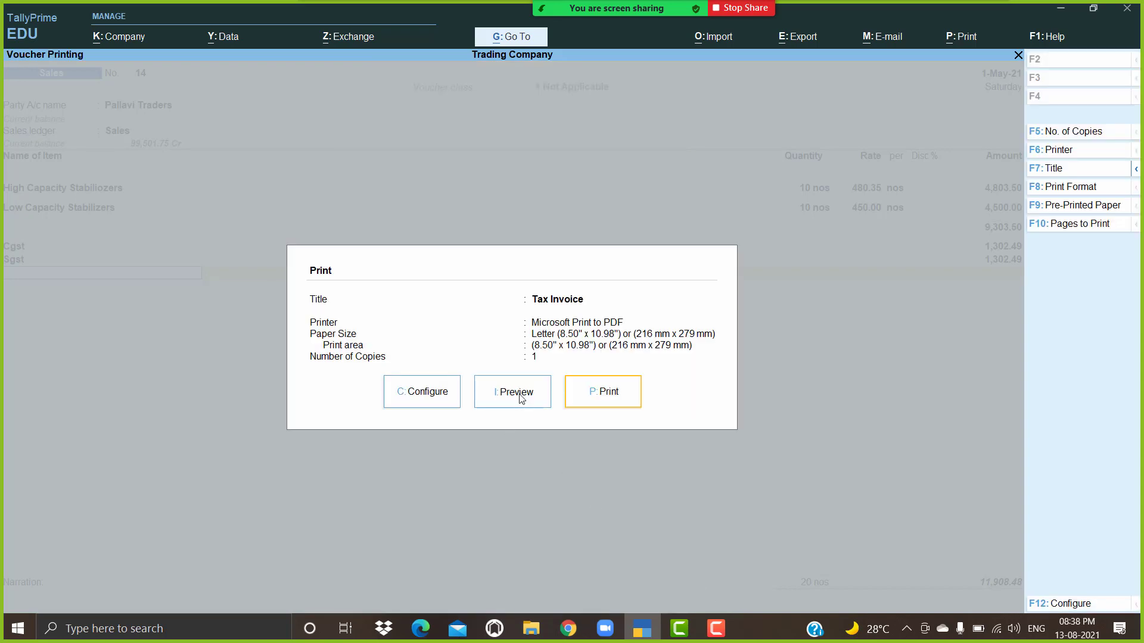
Step: Preview Tax Invoice 14 zoomed in to confirm the HSN/SAC column is gone
click(518, 398)
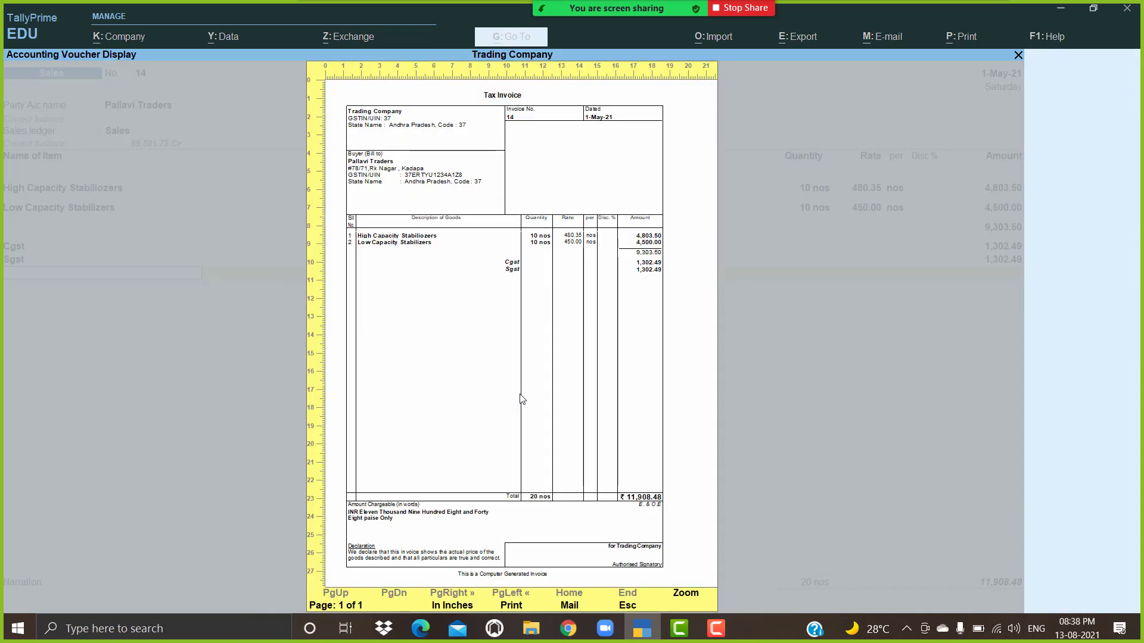
click(521, 399)
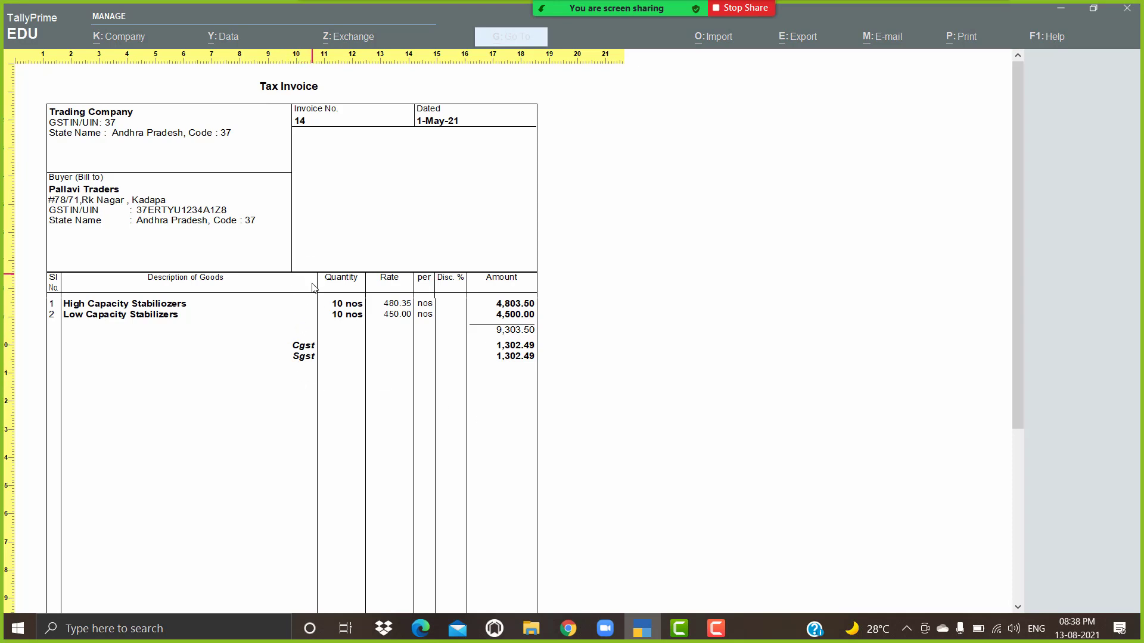
click(316, 333)
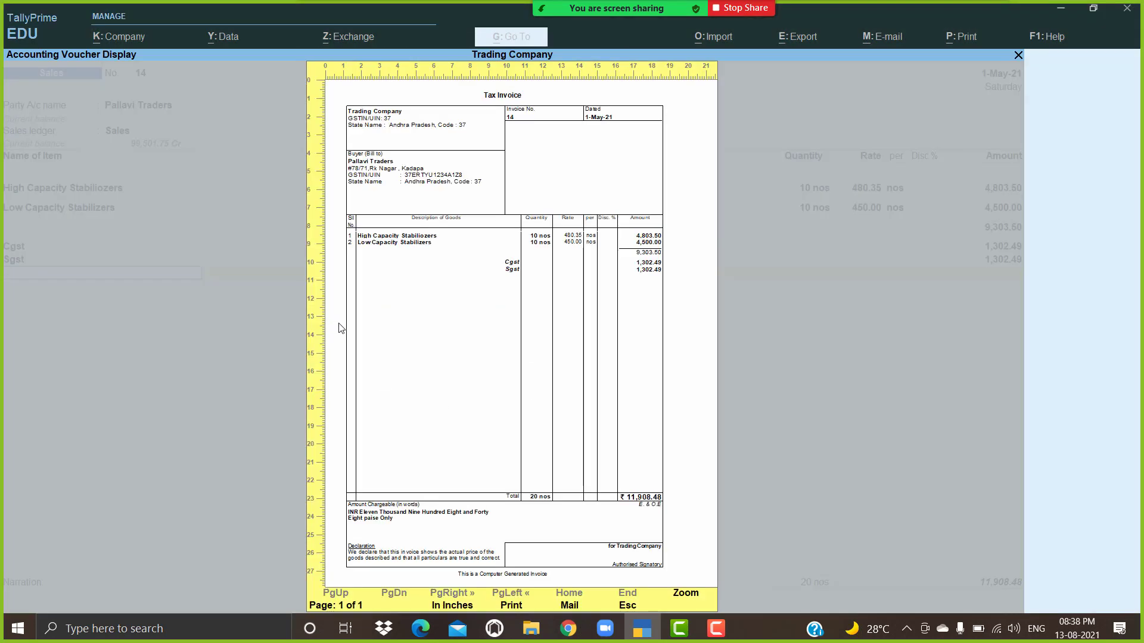
key(Escape)
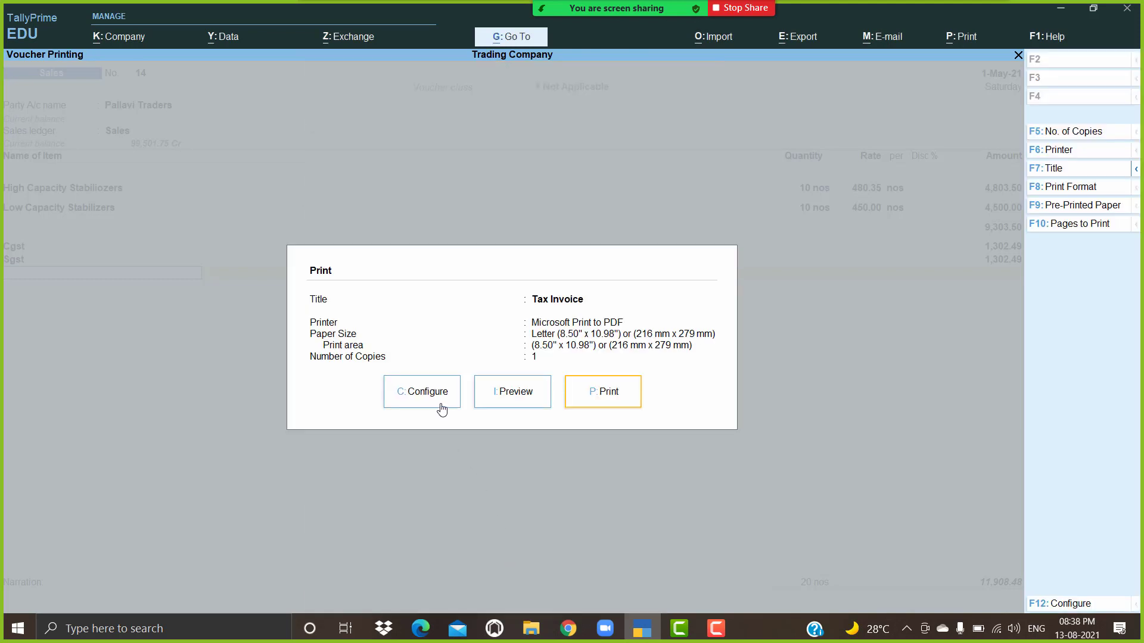
Step: Switch Show HSN/SAC back to Yes in print configuration
click(441, 409)
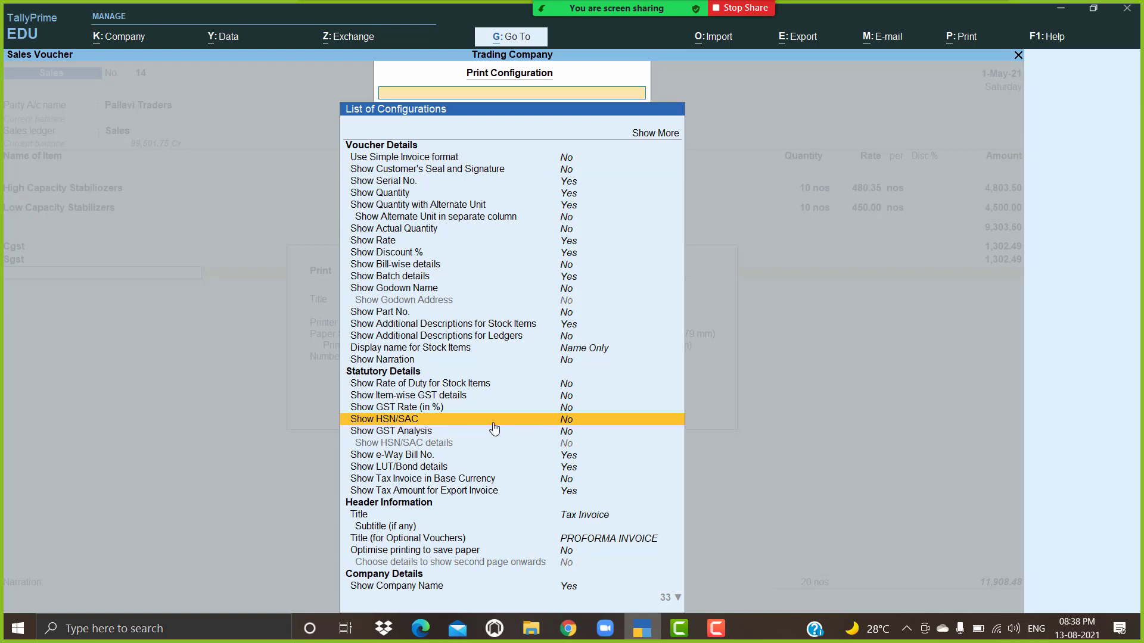
click(566, 425)
key(Escape)
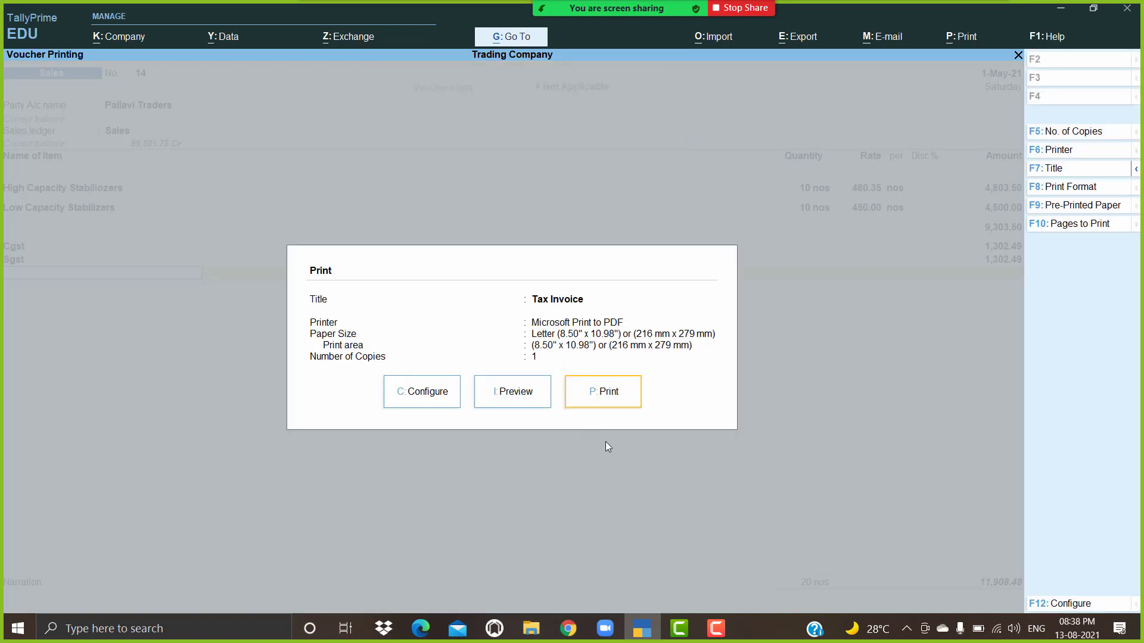
Step: Preview Tax Invoice 14 zoomed in to check the HSN/SAC codes are listed
click(515, 392)
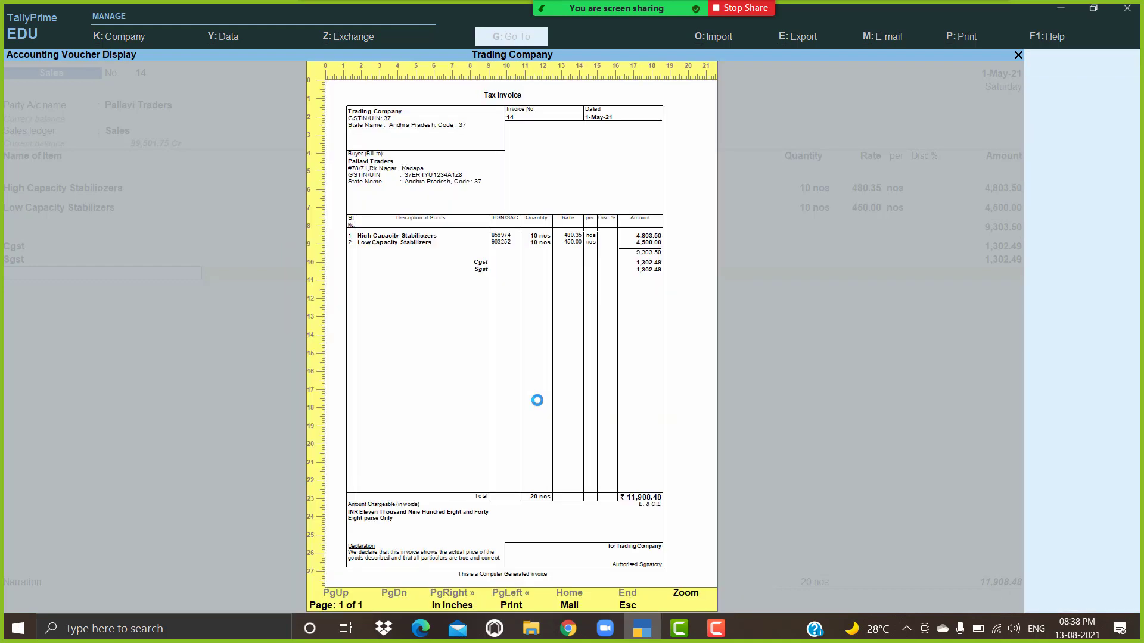
click(536, 401)
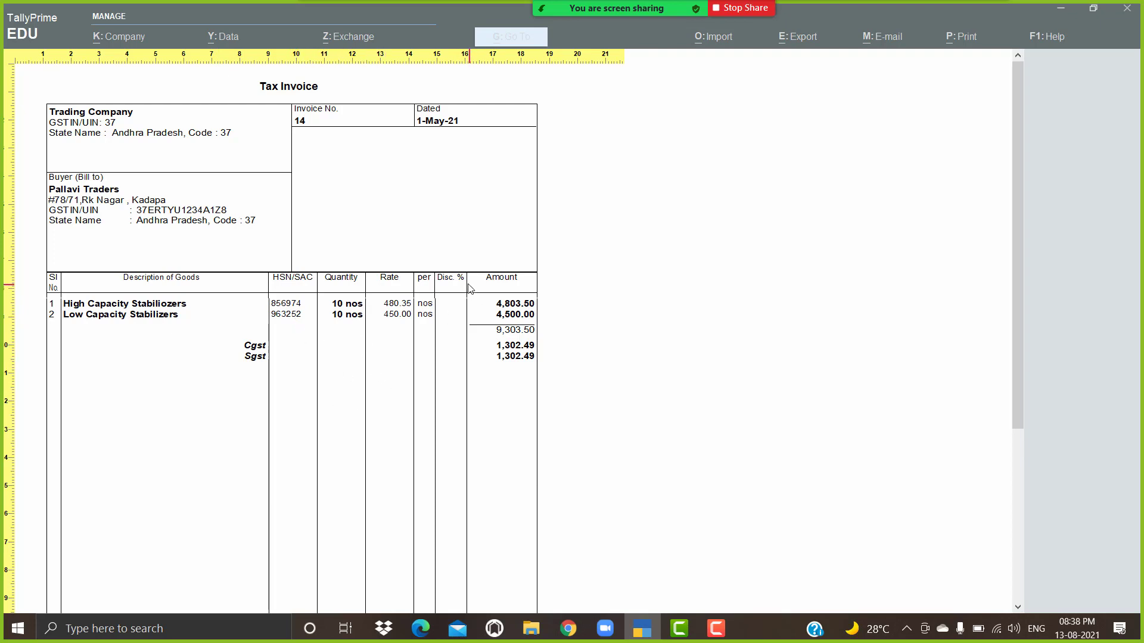
click(462, 329)
key(Escape)
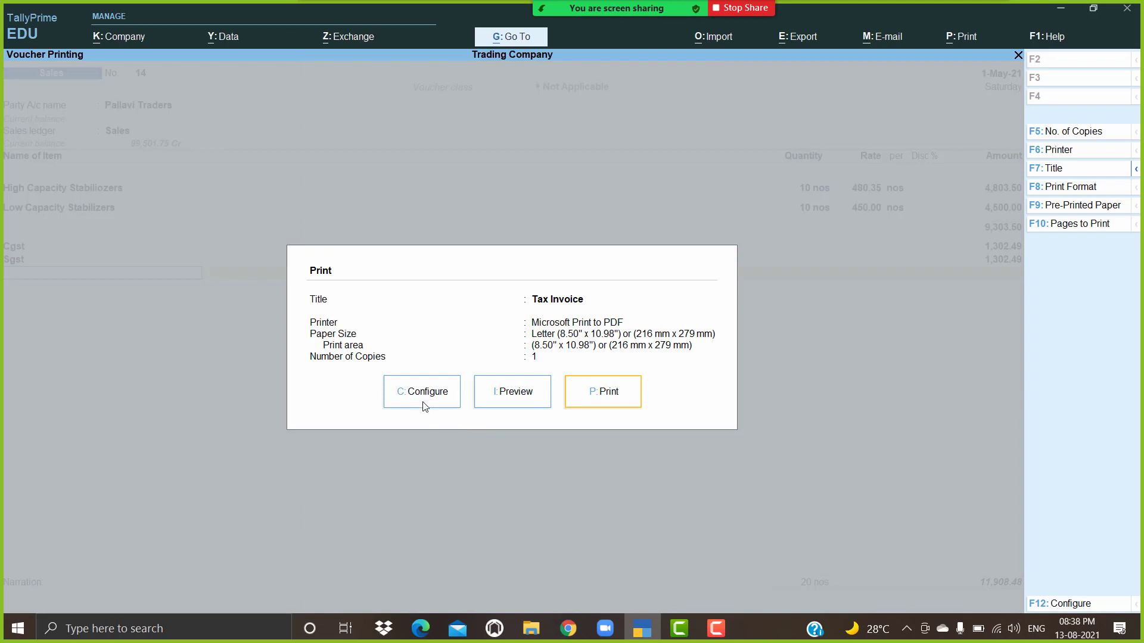
Step: Set Show Discount % and Show Rate to No in print configuration
click(424, 405)
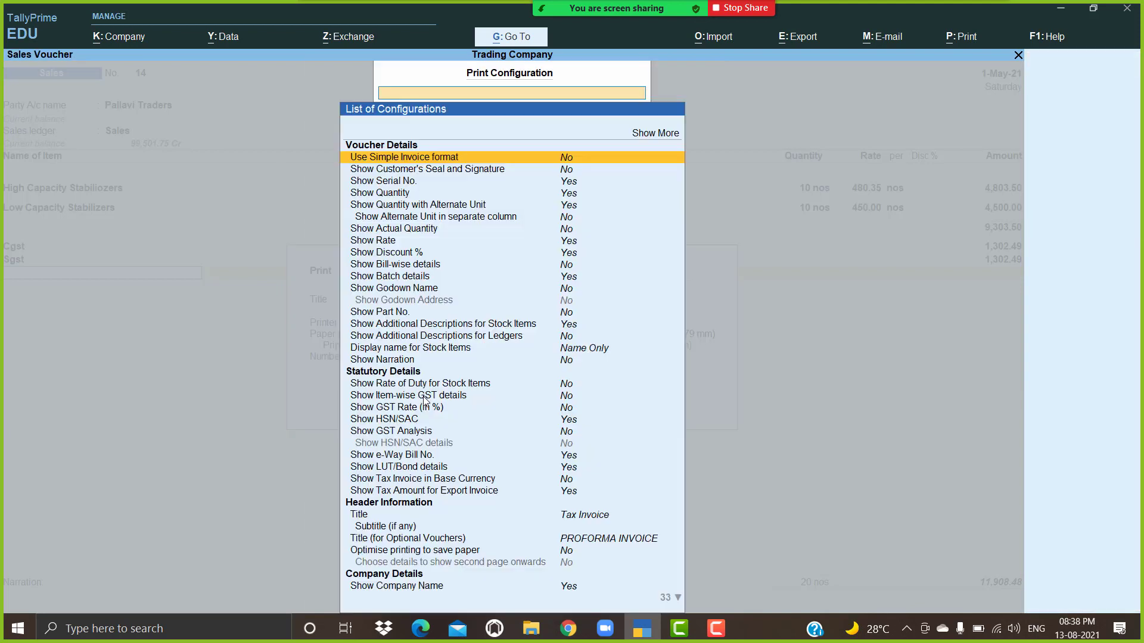
click(582, 255)
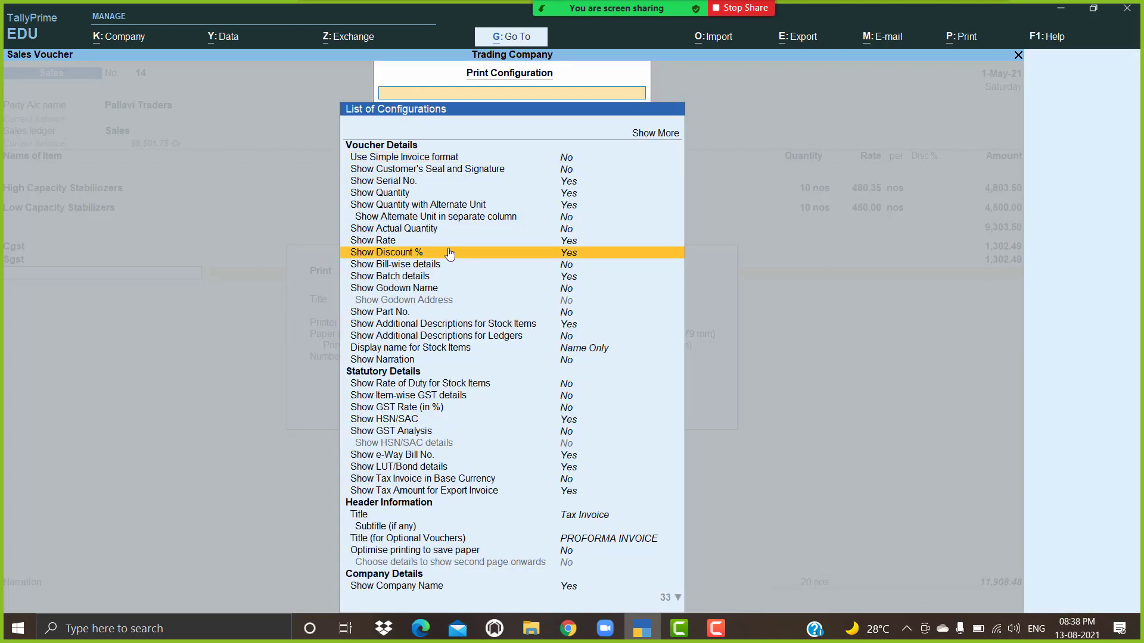
click(557, 256)
click(574, 241)
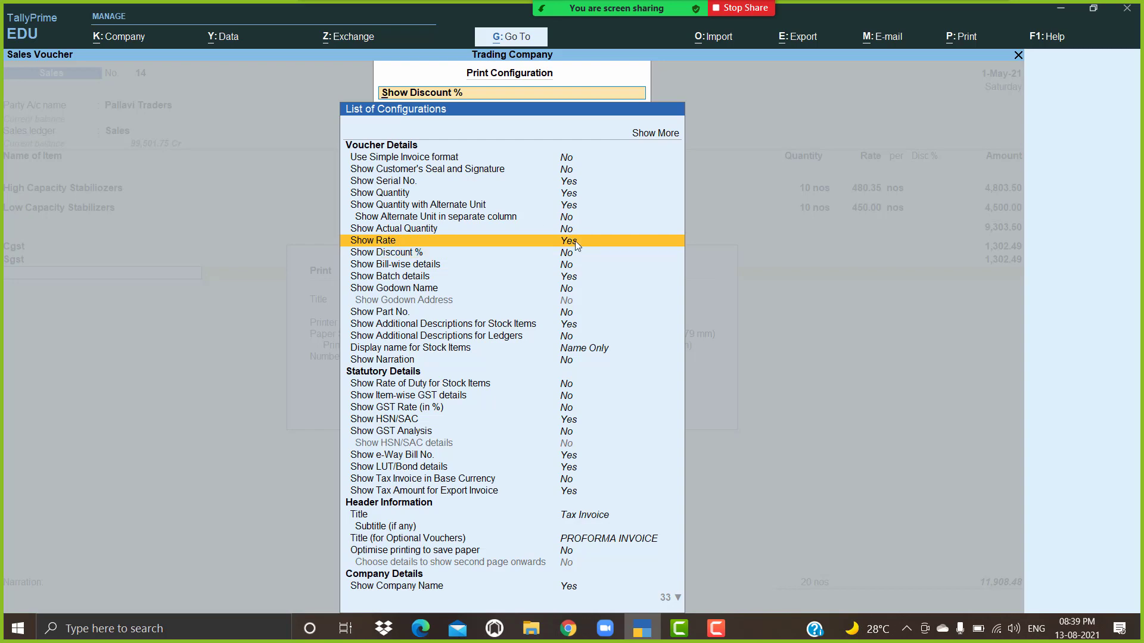
key(Escape)
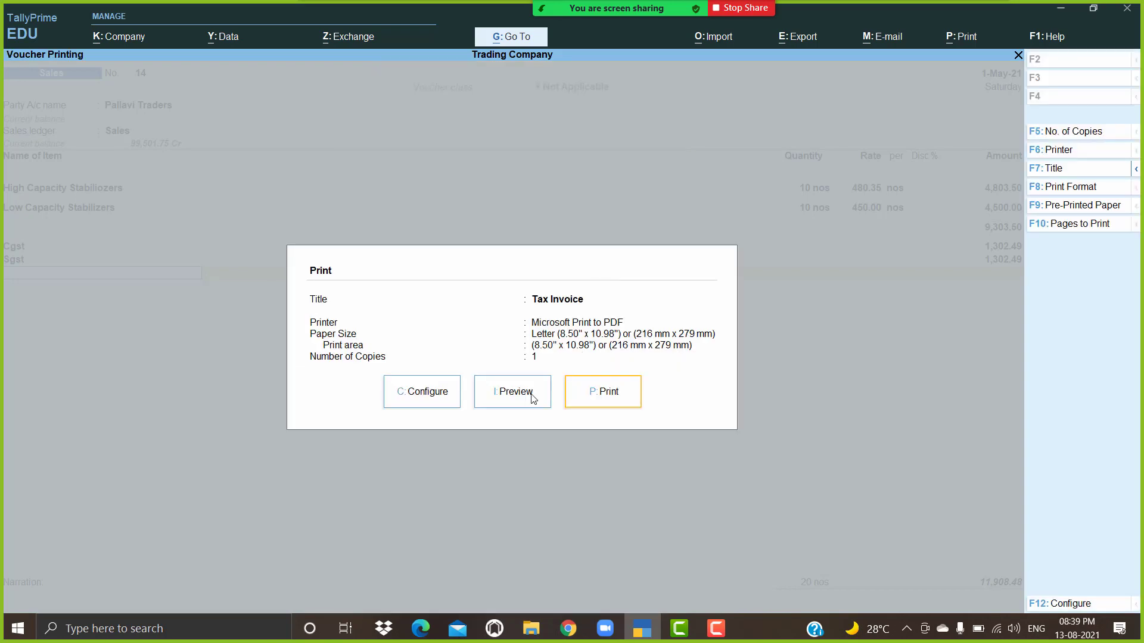
Step: Preview the invoice zoomed in, showing only HSN/SAC, quantity and amount columns
click(532, 397)
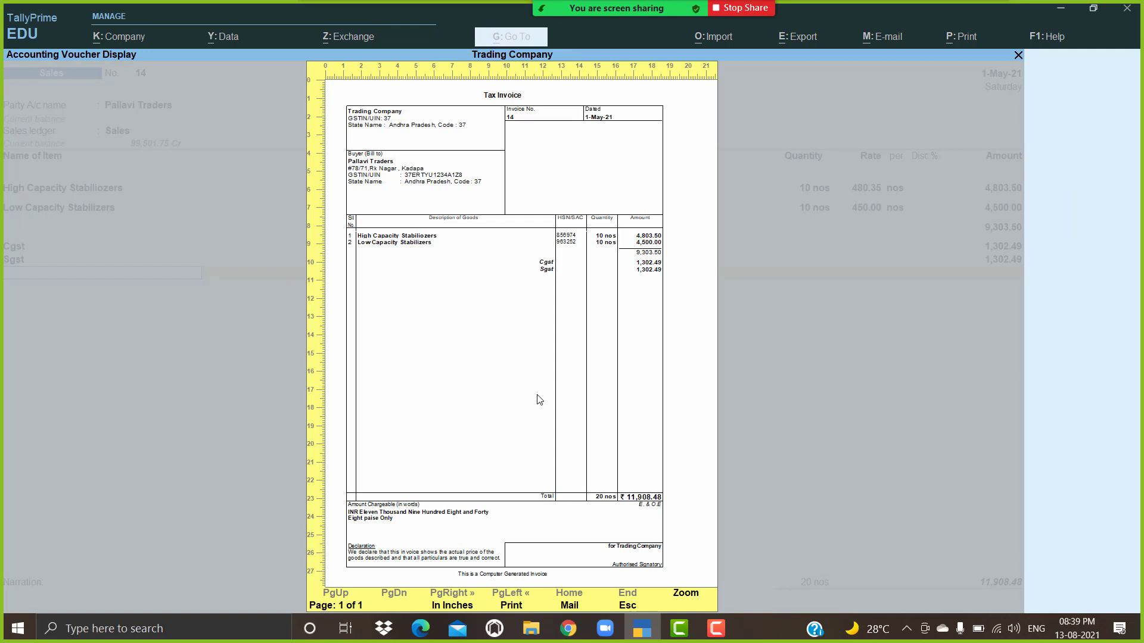
click(539, 399)
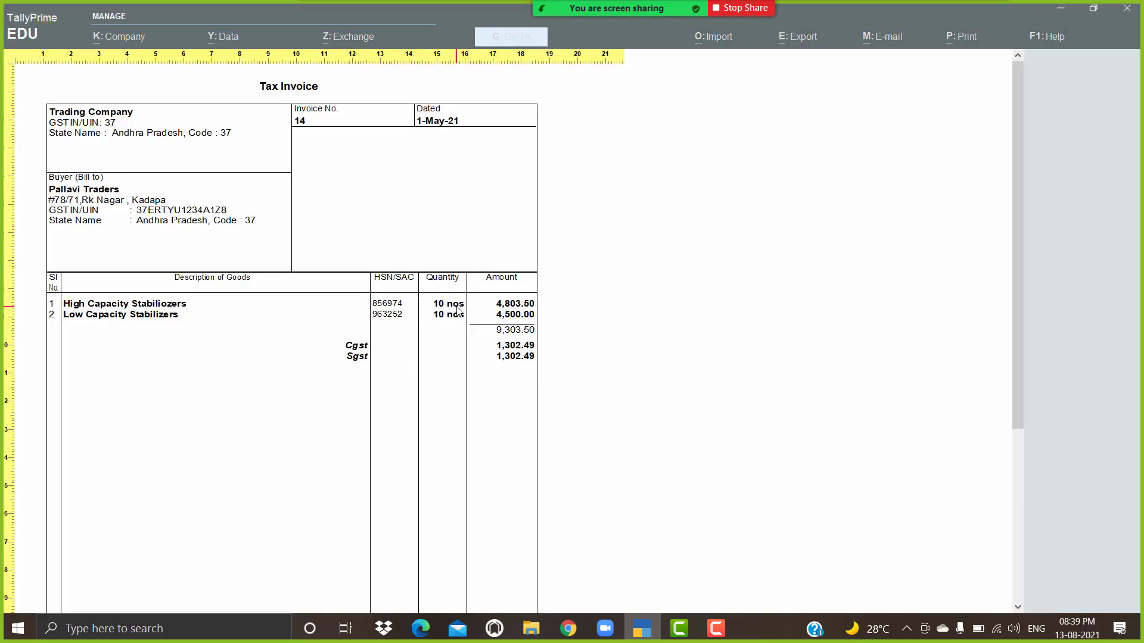
click(512, 301)
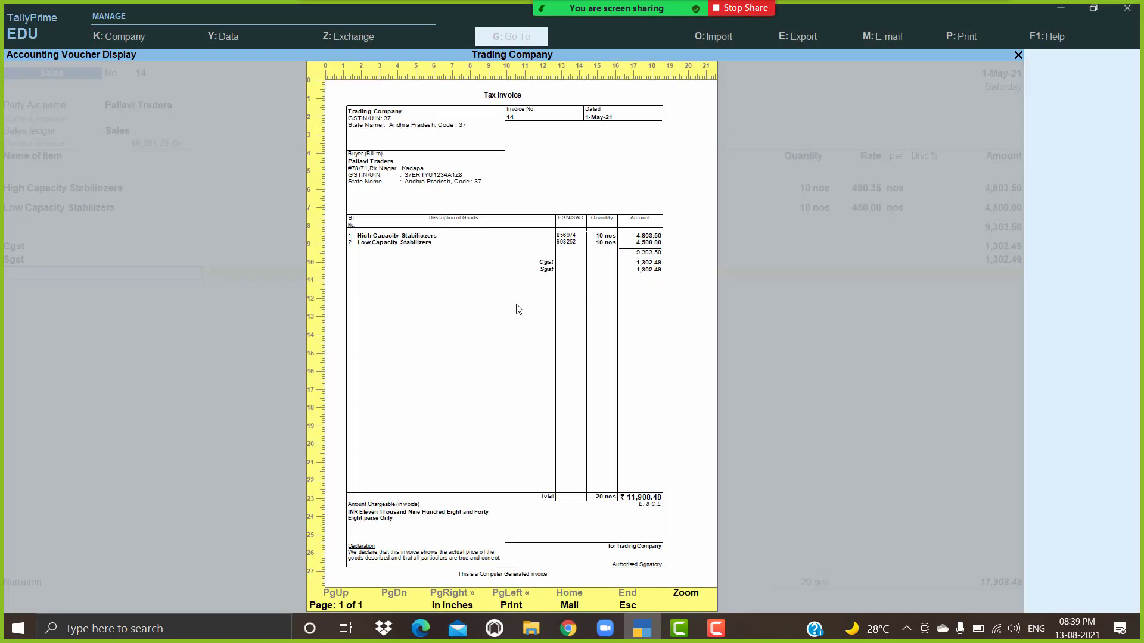
key(Escape)
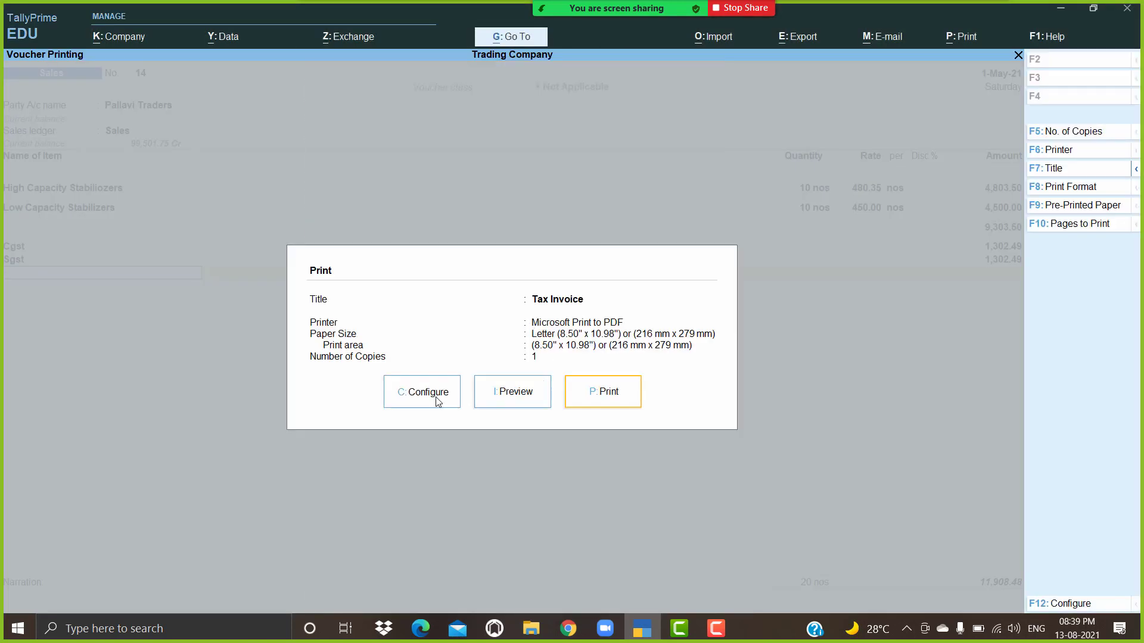
Step: Set Show Rate to Yes and Show Quantity to No in print configuration
click(438, 398)
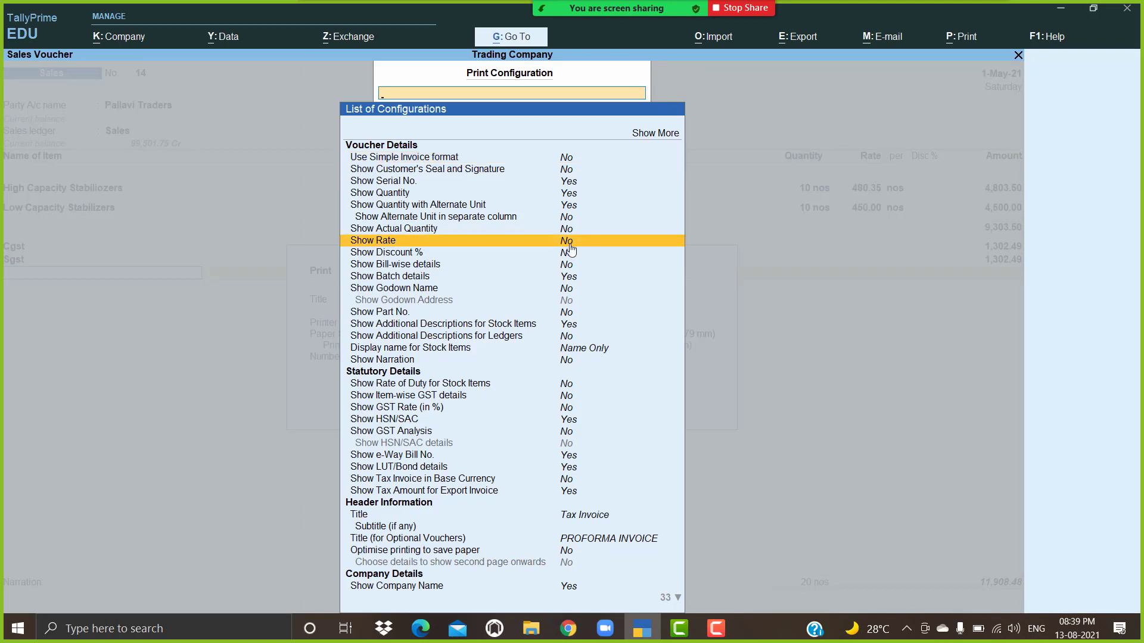
click(569, 245)
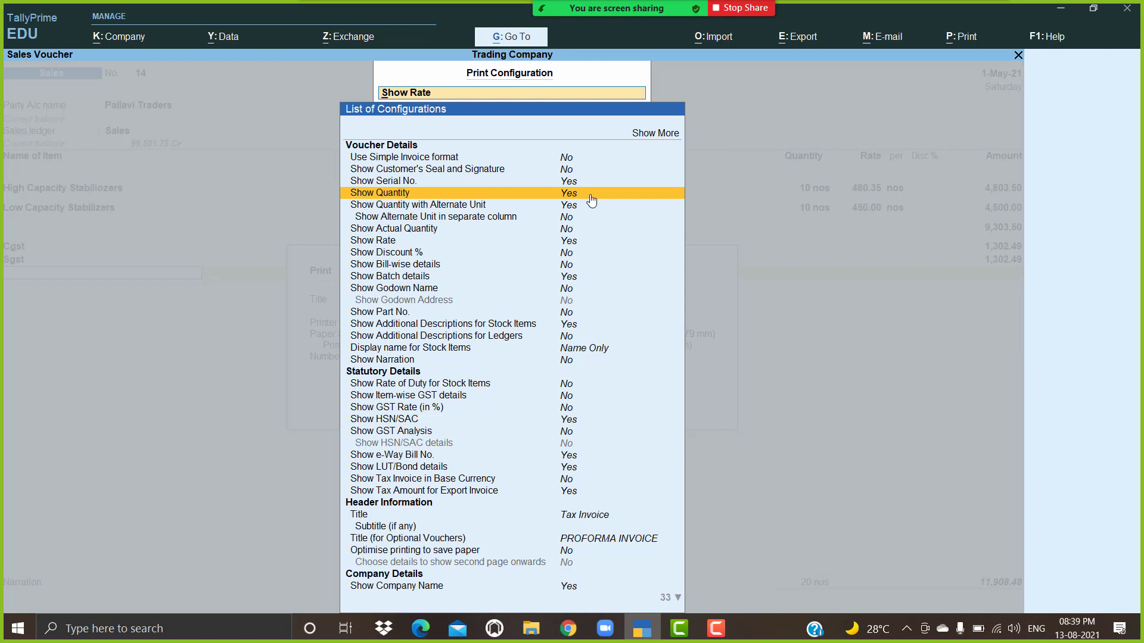
click(611, 196)
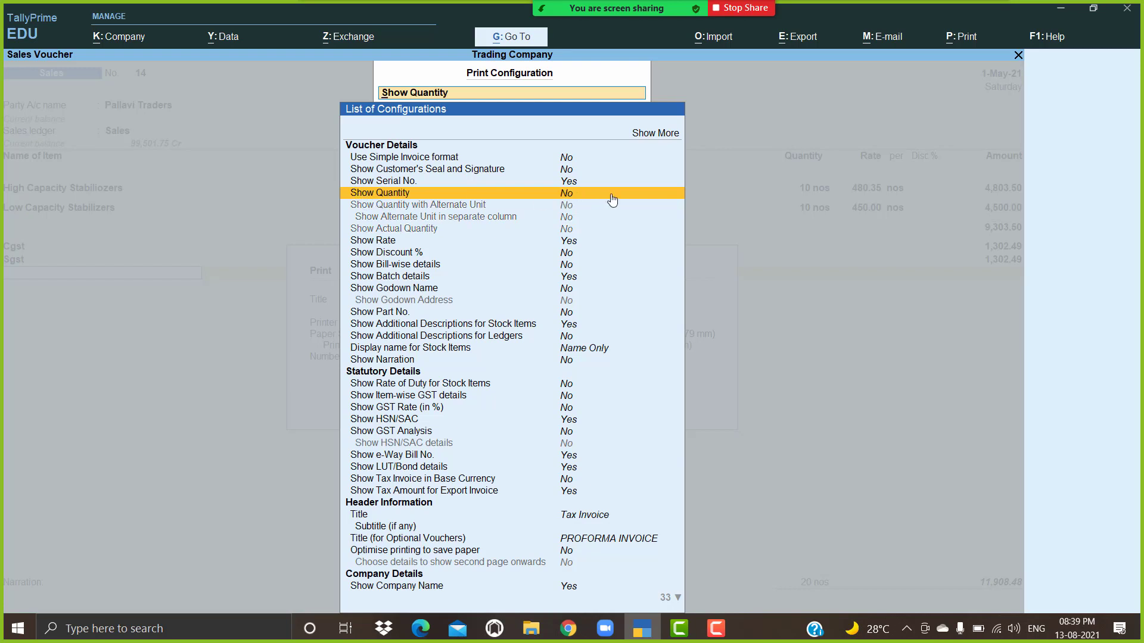
key(Escape)
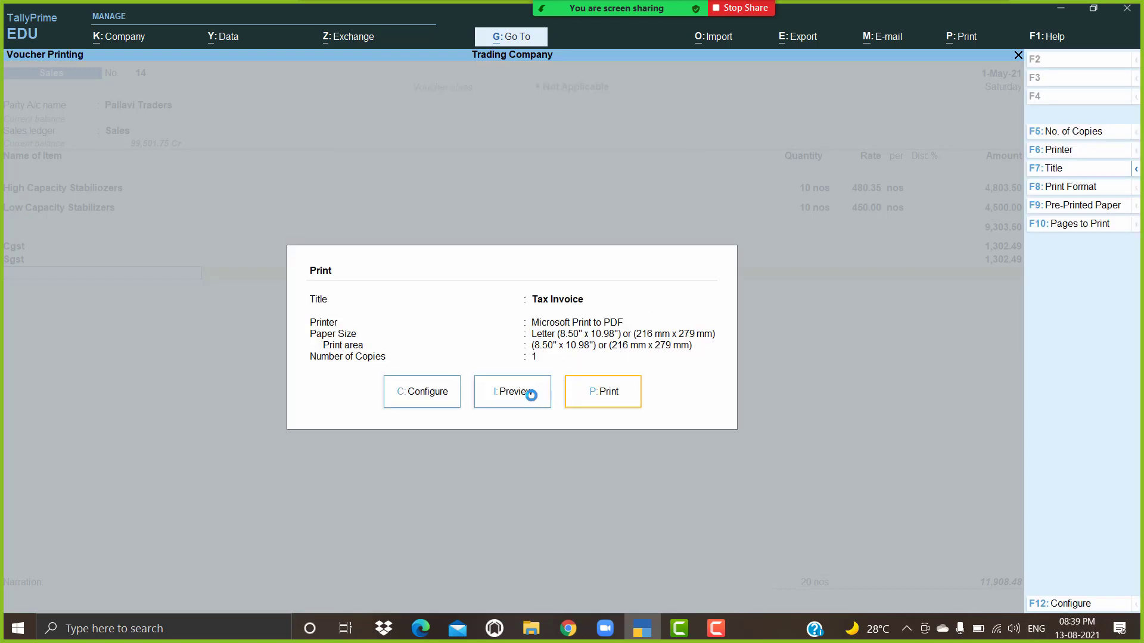
Step: Preview Tax Invoice 14 zoomed in to check quantity is hidden and rate shown
click(533, 398)
click(532, 399)
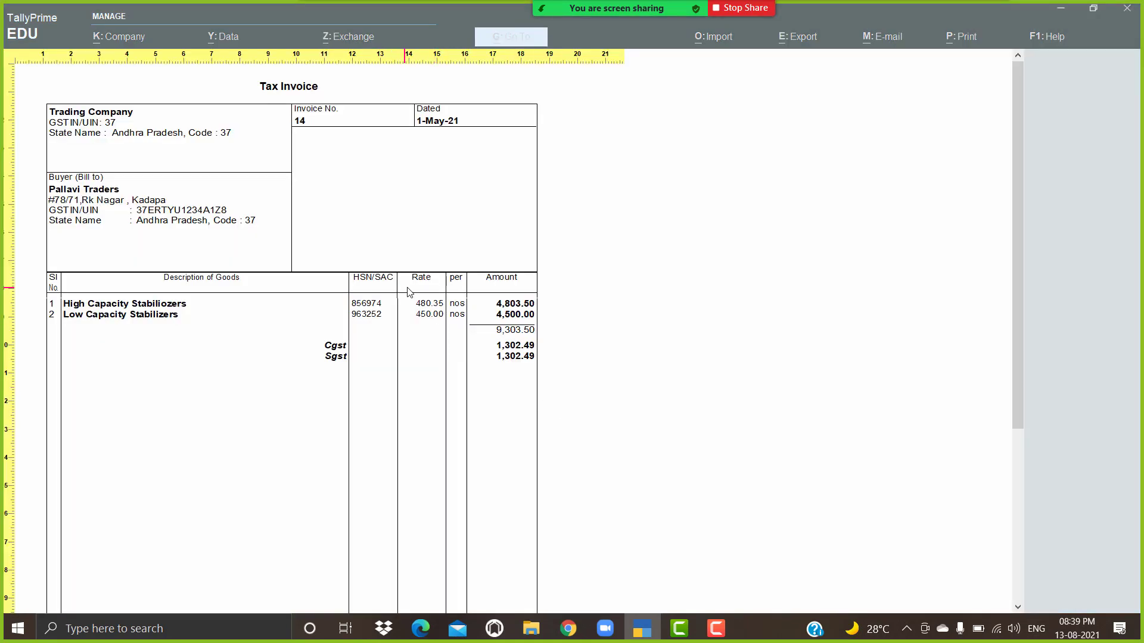
click(504, 320)
key(Escape)
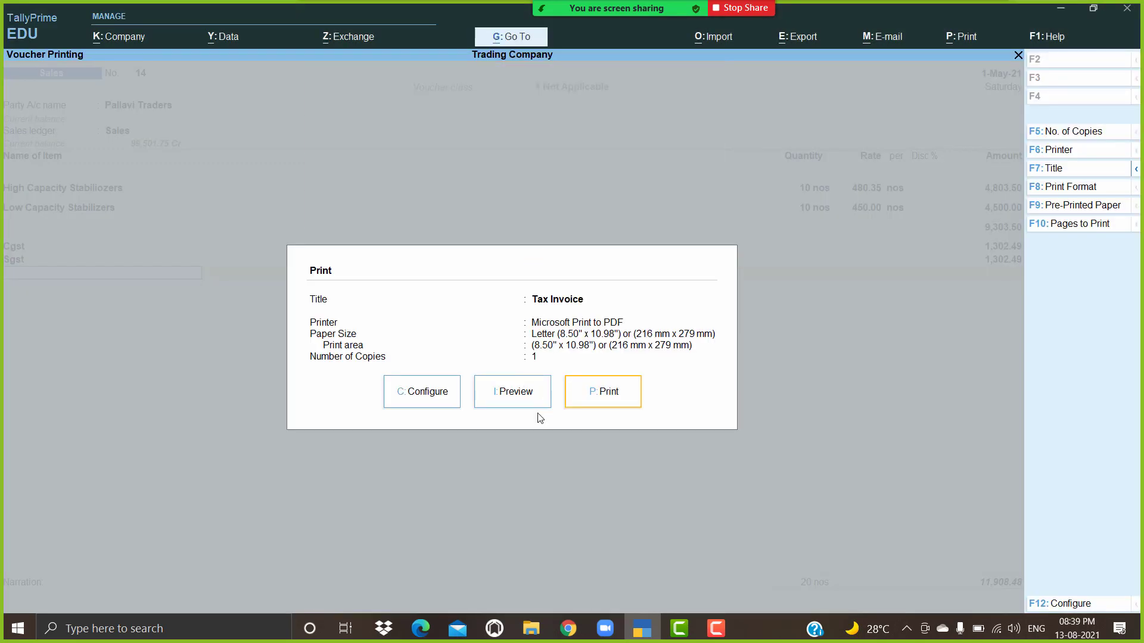
Step: Set Show Quantity back to Yes in print configuration
click(450, 407)
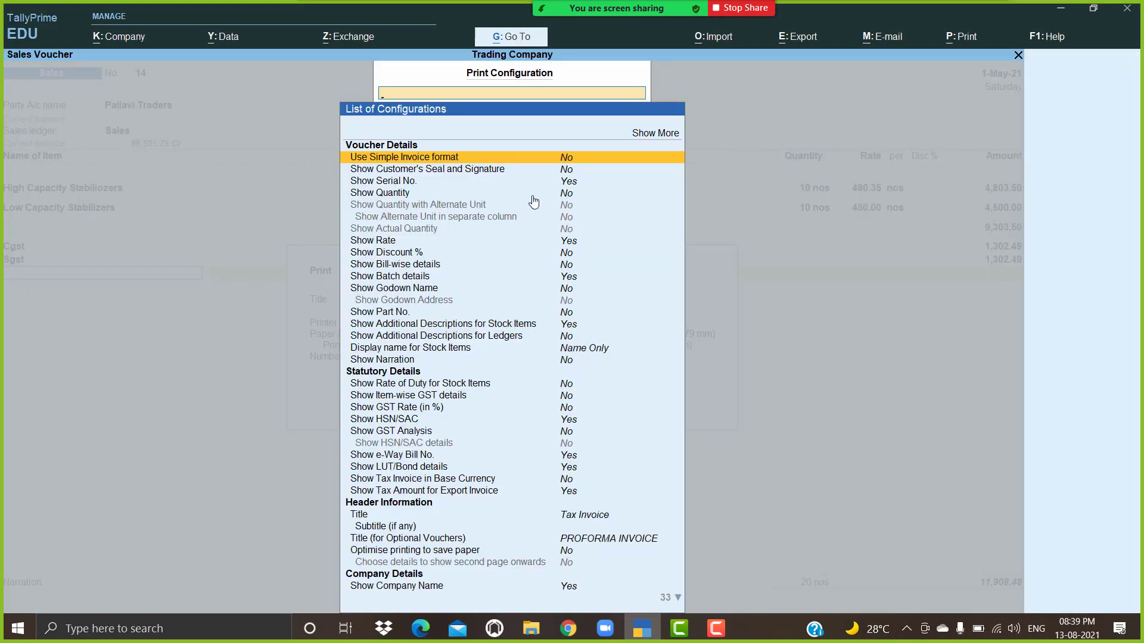
click(566, 196)
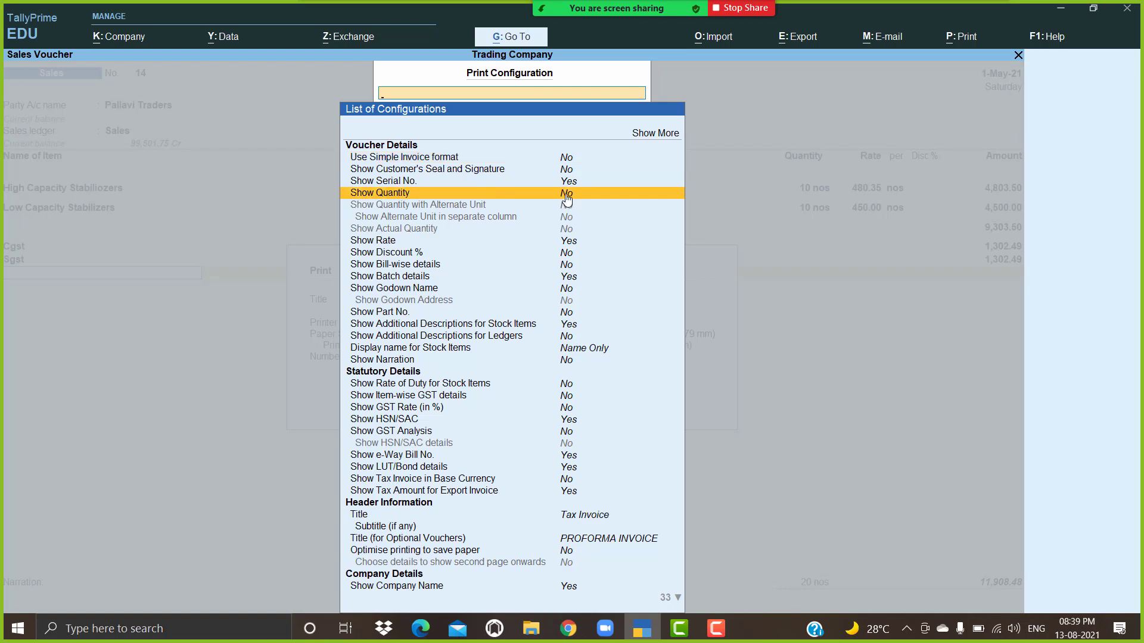
click(566, 199)
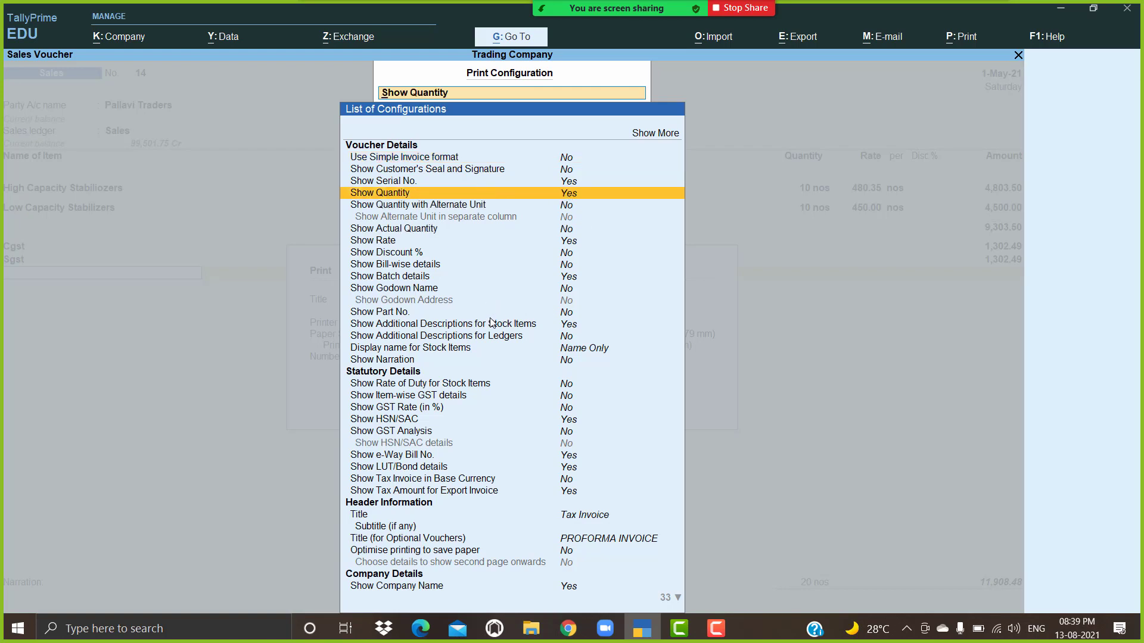
key(Escape)
Step: Preview the full invoice, scrolling to check quantities of 10 nos each and 20 total
click(510, 395)
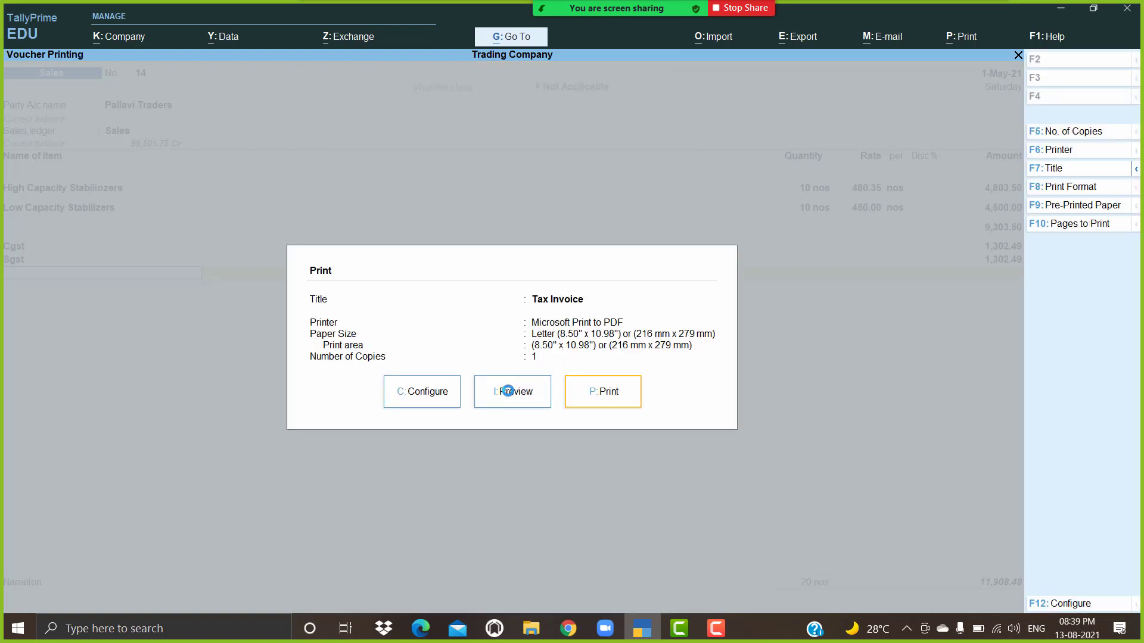
click(509, 396)
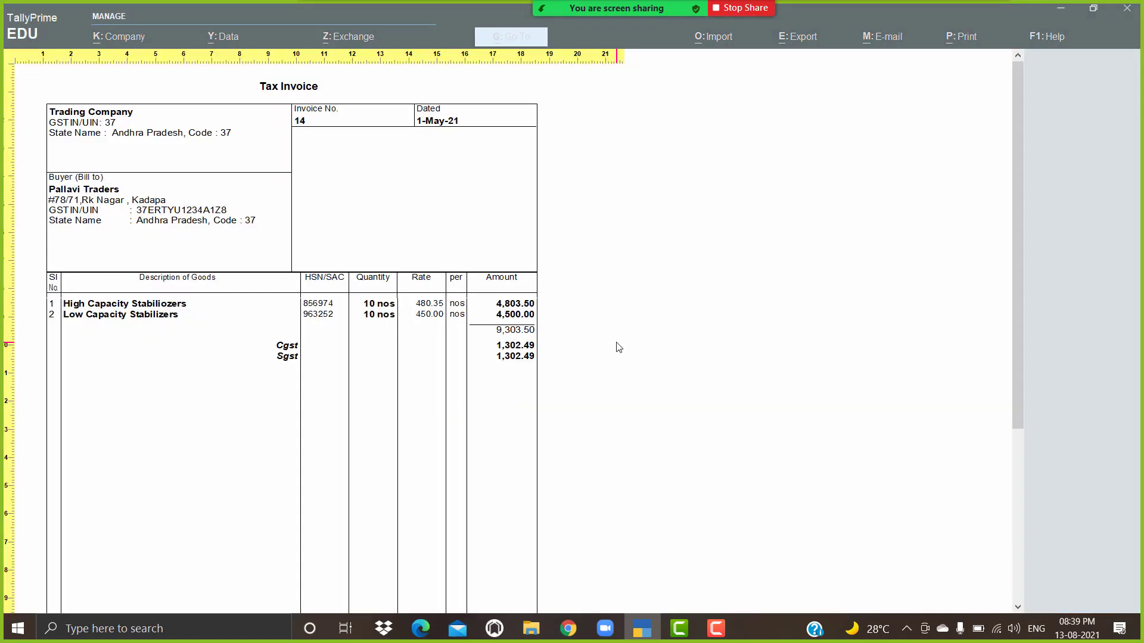
scroll(625, 346, down, 4)
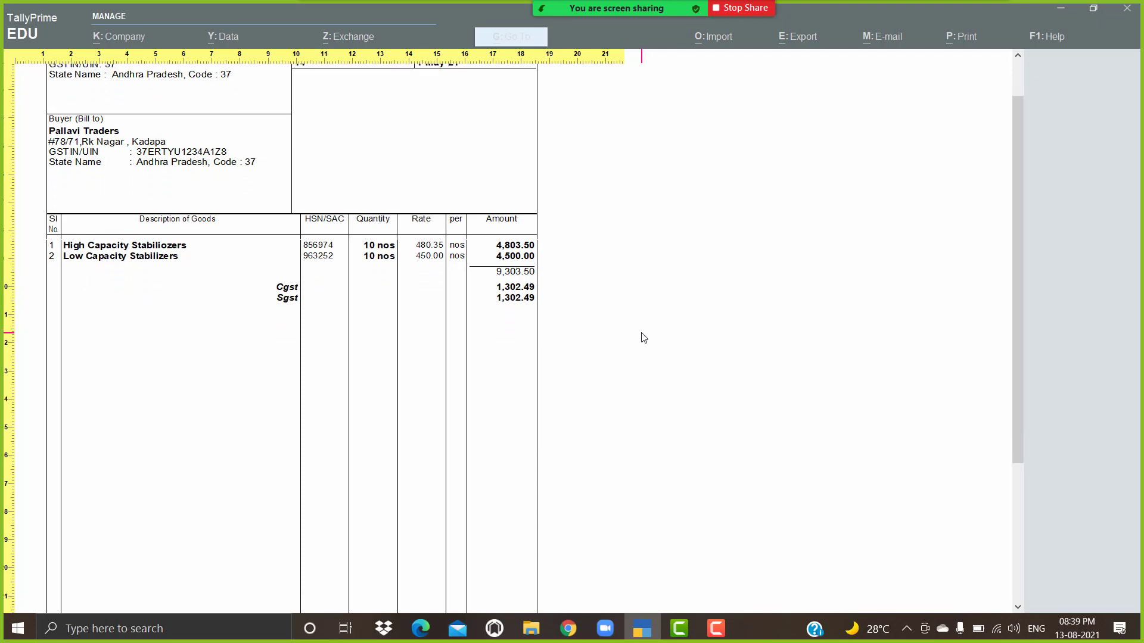
scroll(649, 339, down, 5)
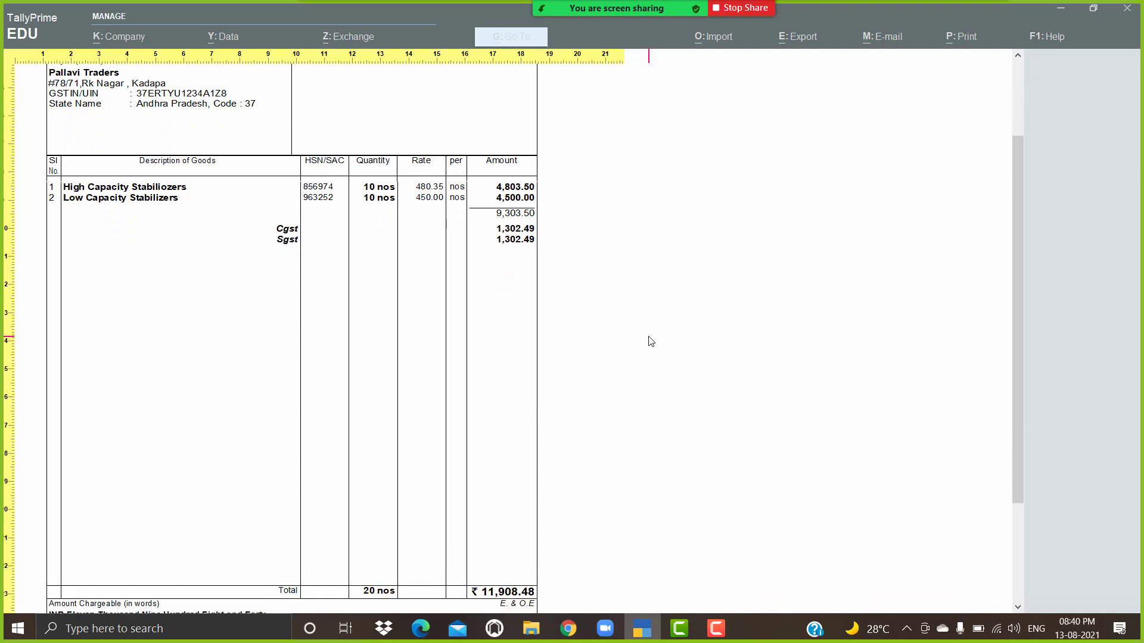
scroll(652, 340, down, 6)
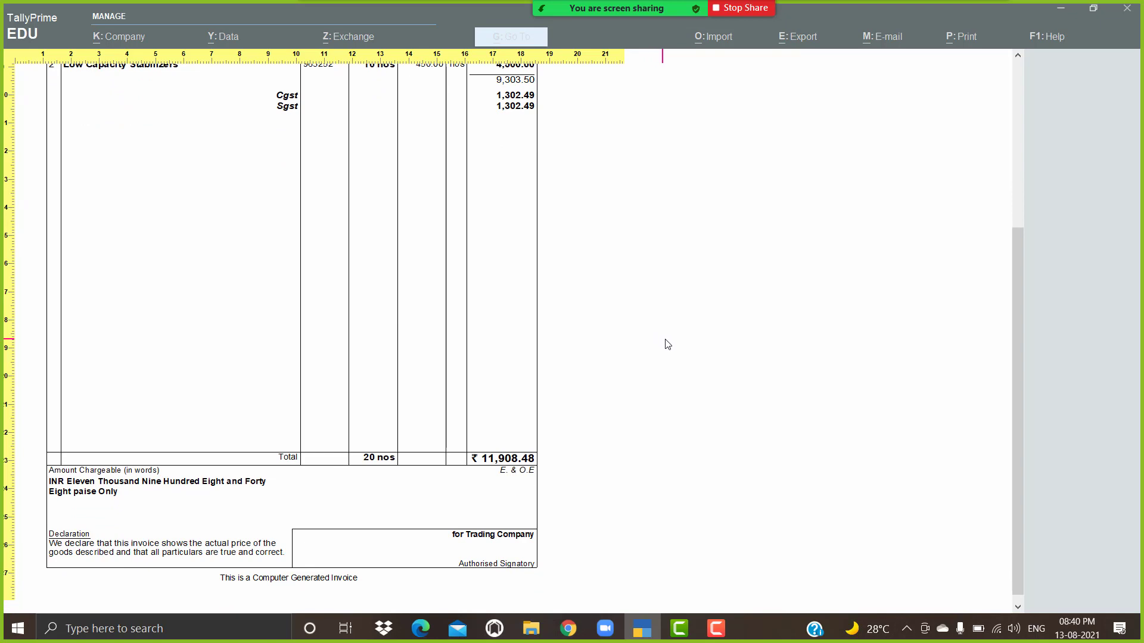
key(Escape)
key(Escape)
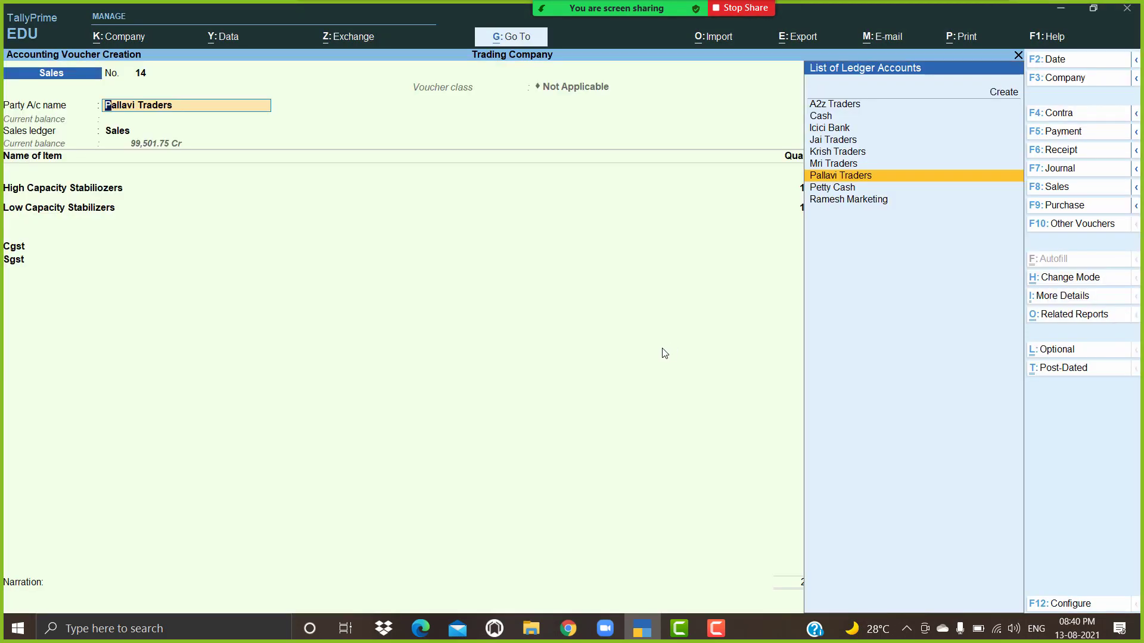
Step: Accept Pallavi Traders, its party details, the Sales ledger and tax classification on voucher 14
key(Return)
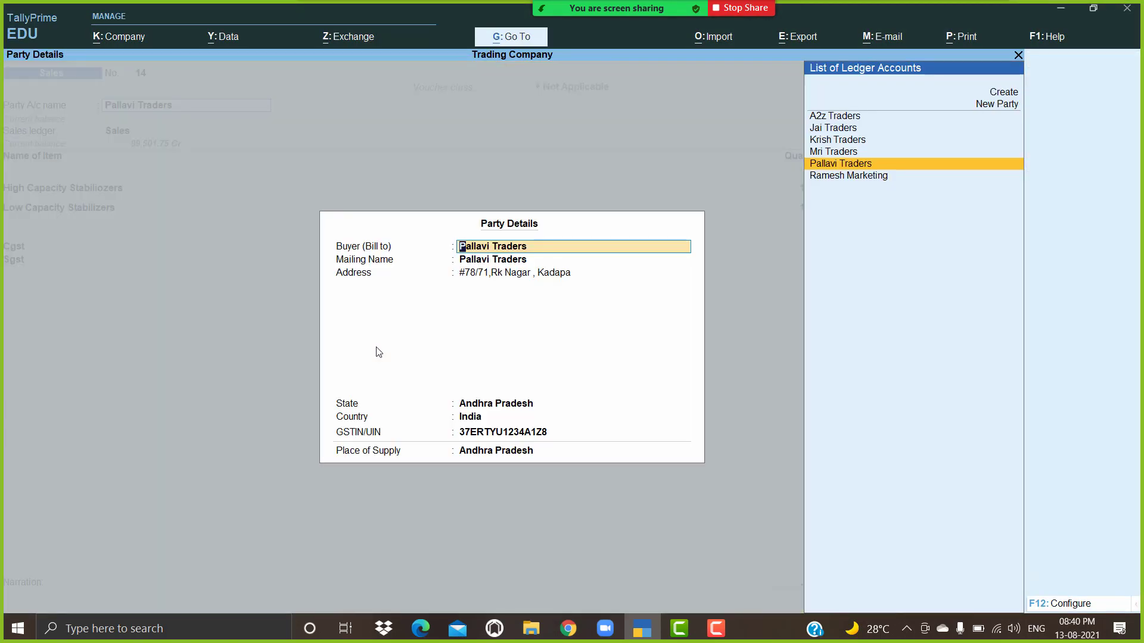
key(ctrl+a)
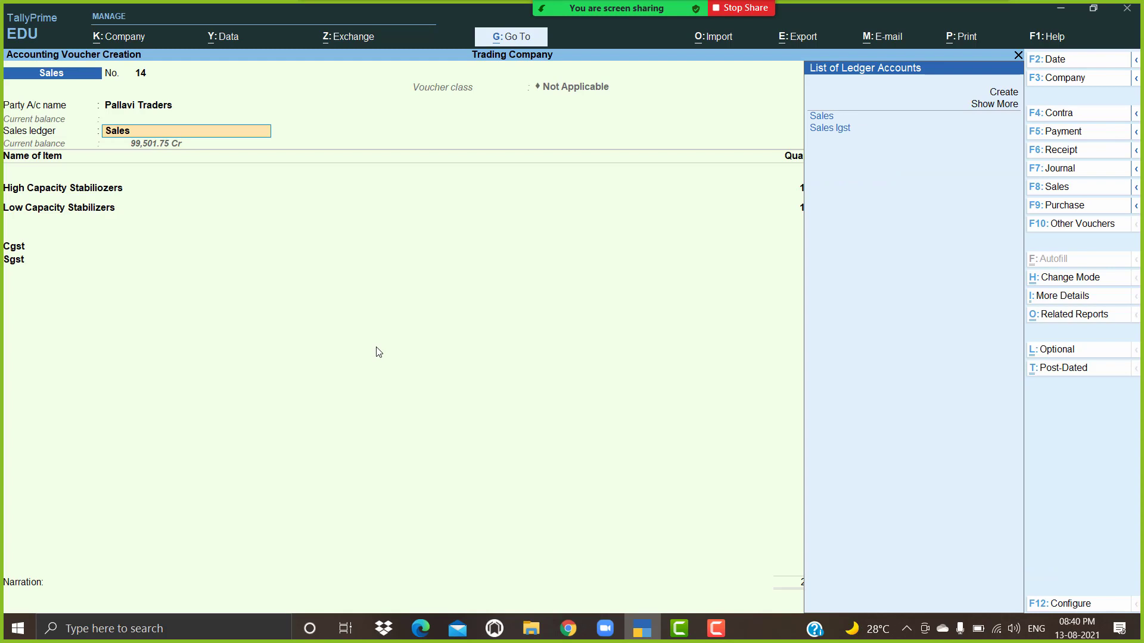
key(Return)
key(ctrl+a)
key(ctrl+a)
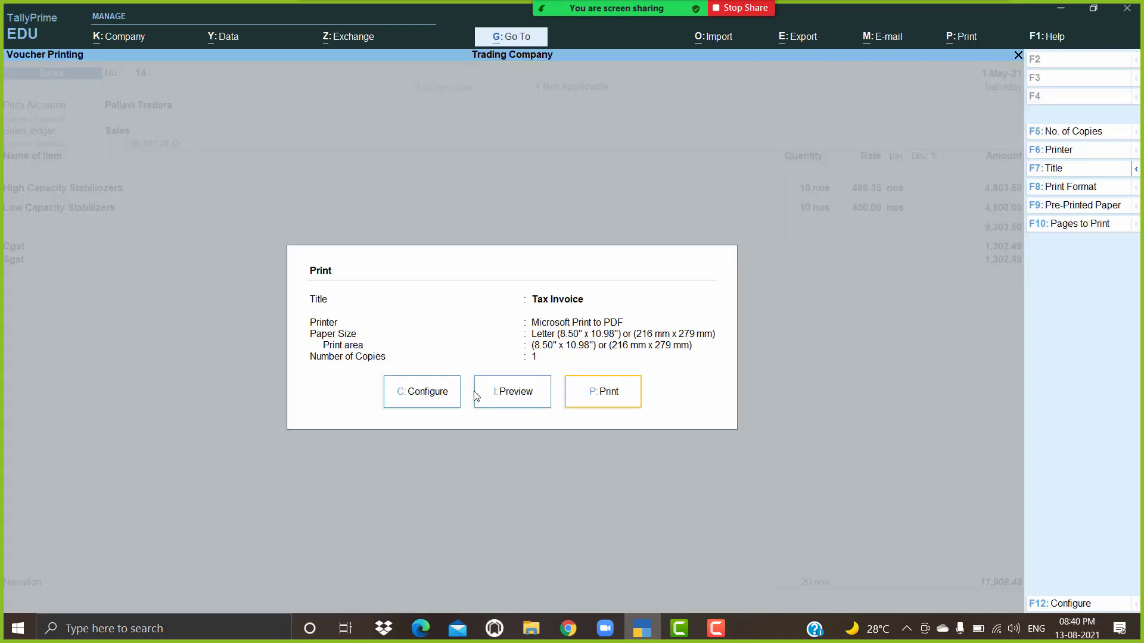
Step: Preview the Pallavi Traders tax invoice at full width, scrolling through the page
click(420, 397)
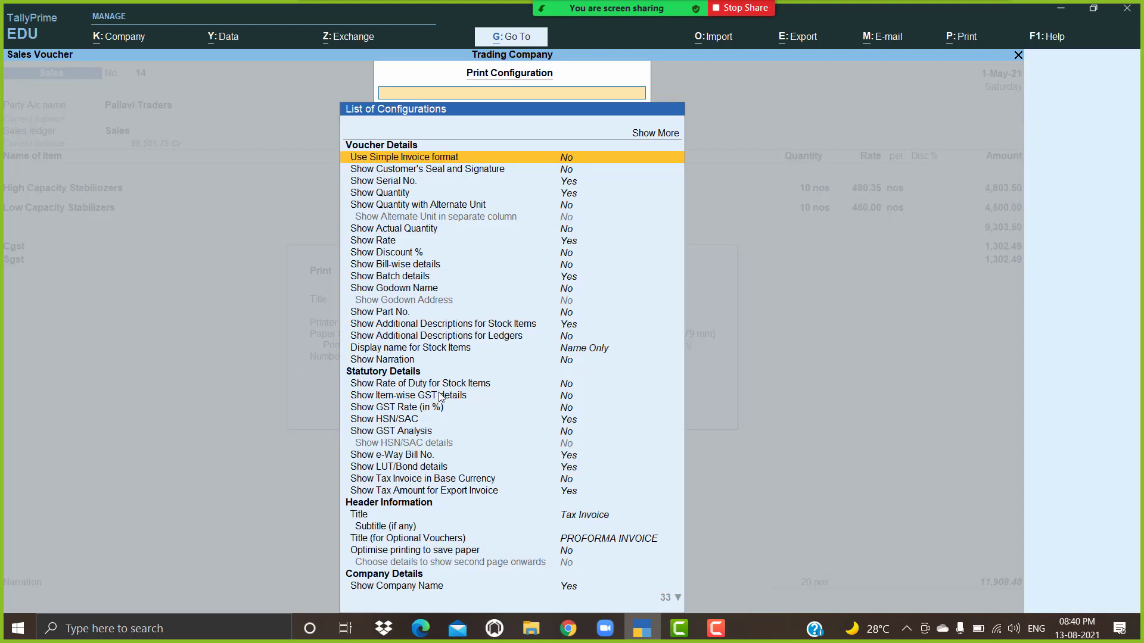
key(Escape)
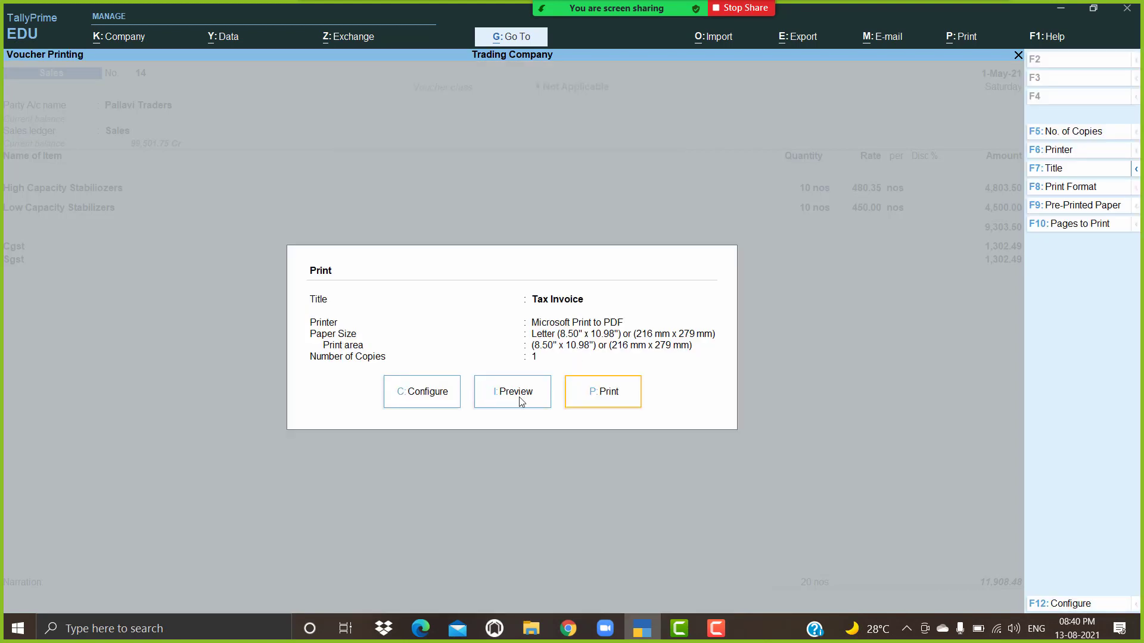
click(520, 401)
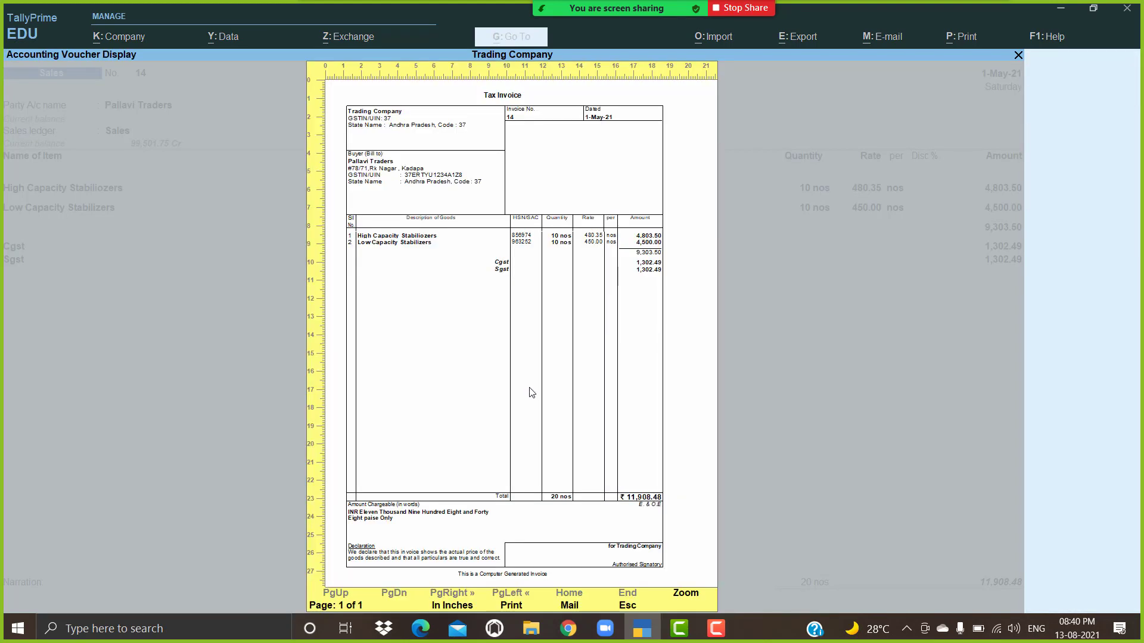
key(super)
click(793, 325)
key(Return)
scroll(672, 355, down, 6)
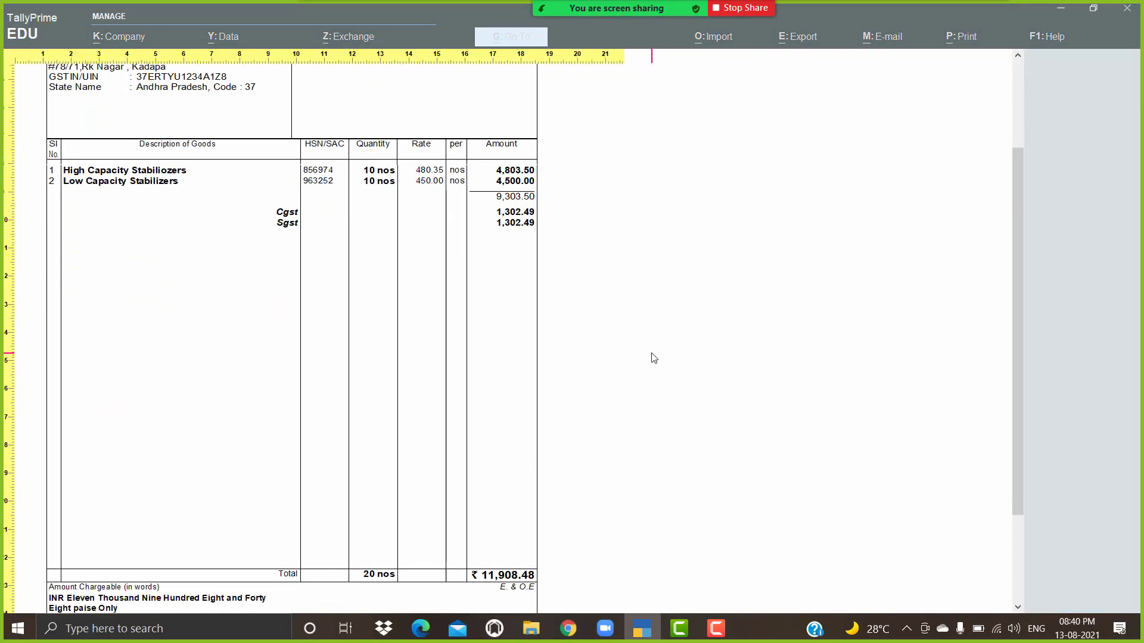
scroll(655, 356, down, 2)
scroll(655, 356, up, 1)
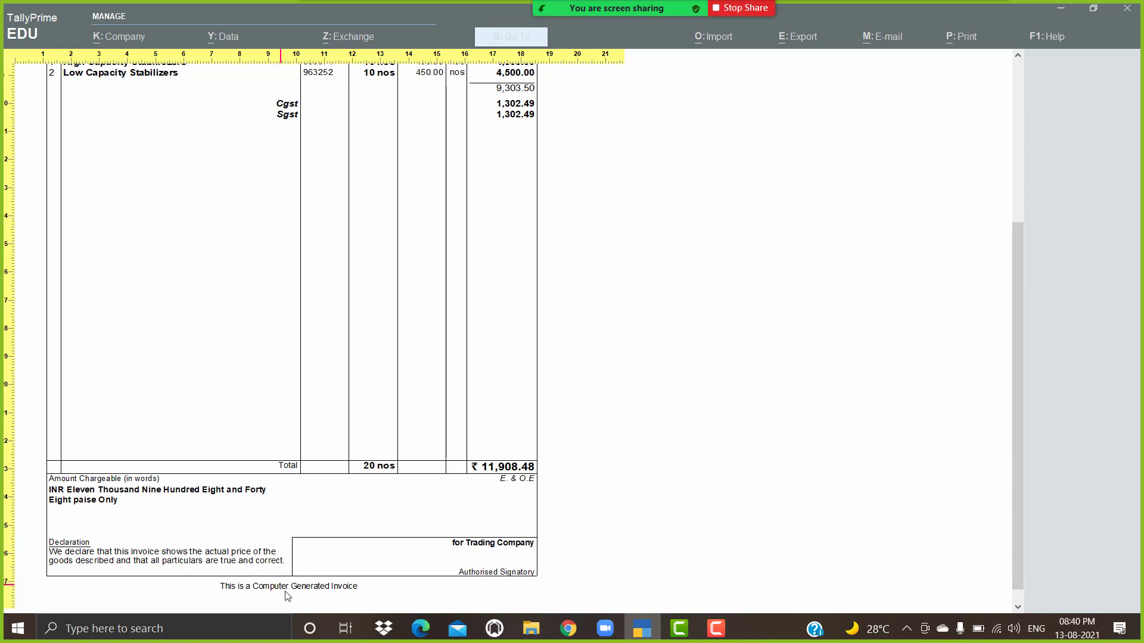
key(Escape)
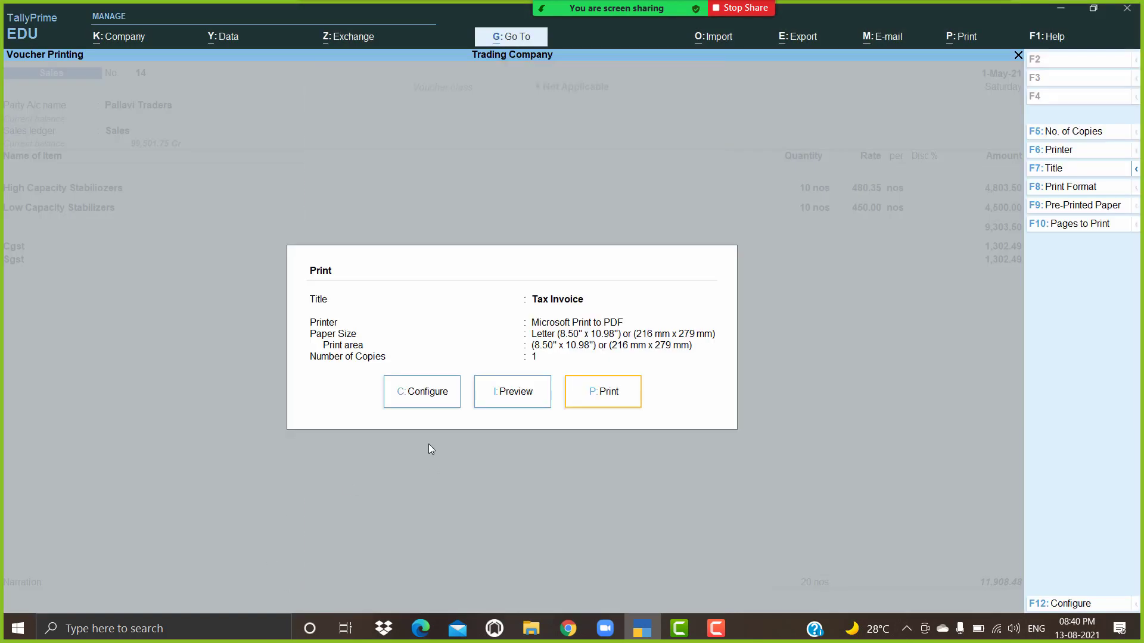
Step: Set Show Customer's Seal and Signature to Yes in print configuration
click(440, 395)
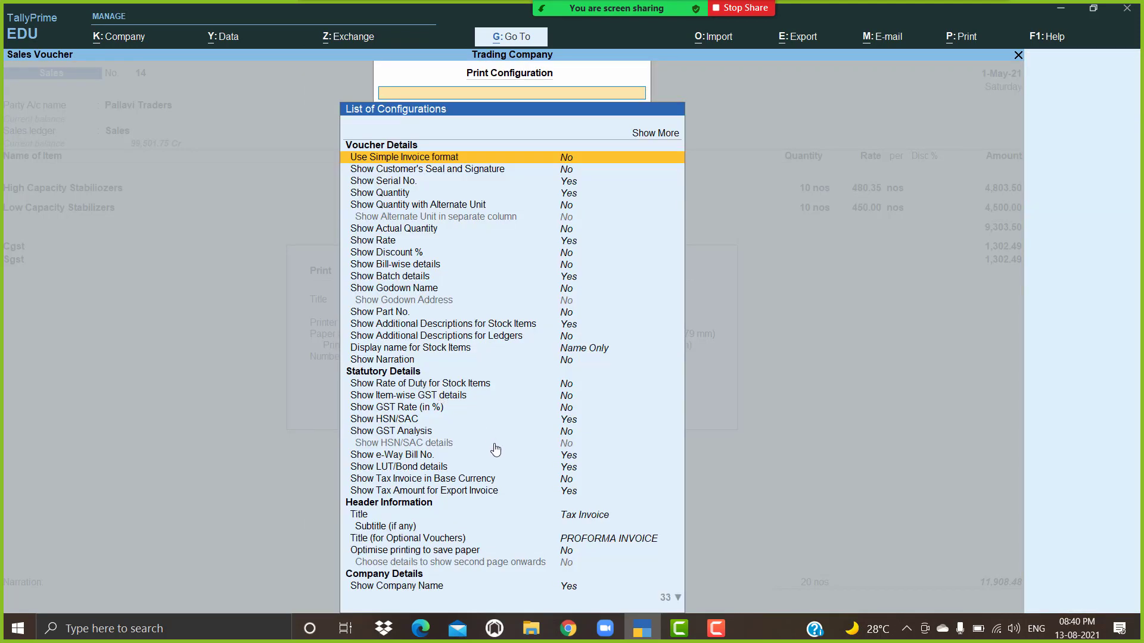
click(569, 171)
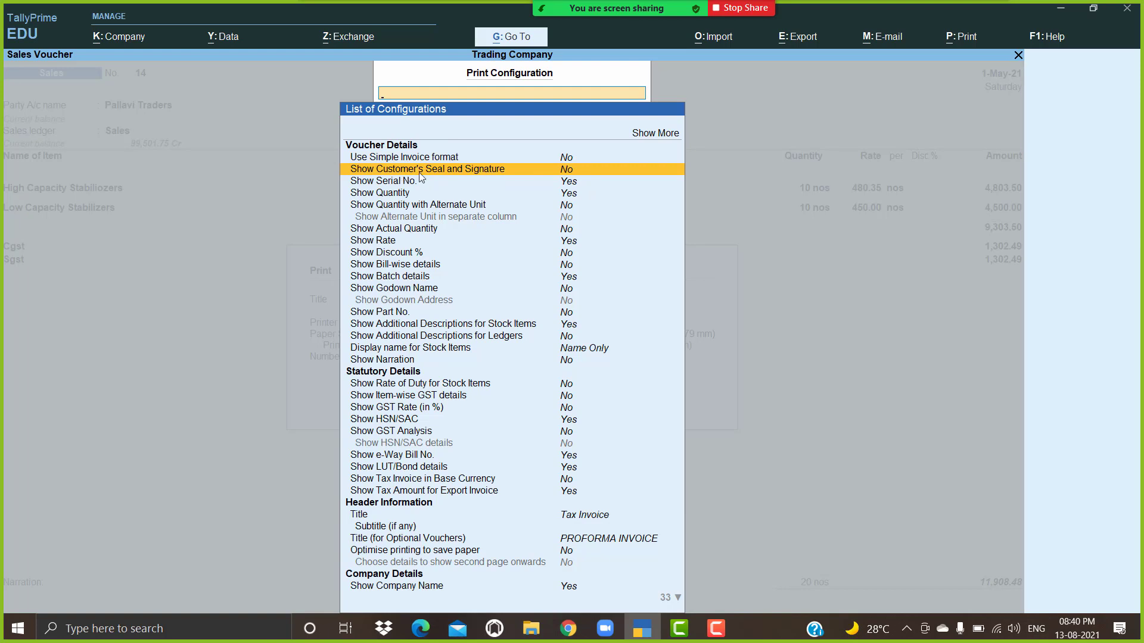
click(590, 176)
key(ctrl+a)
Step: Preview the invoice at full width and scroll to the Customer's Seal and Signature box
click(534, 395)
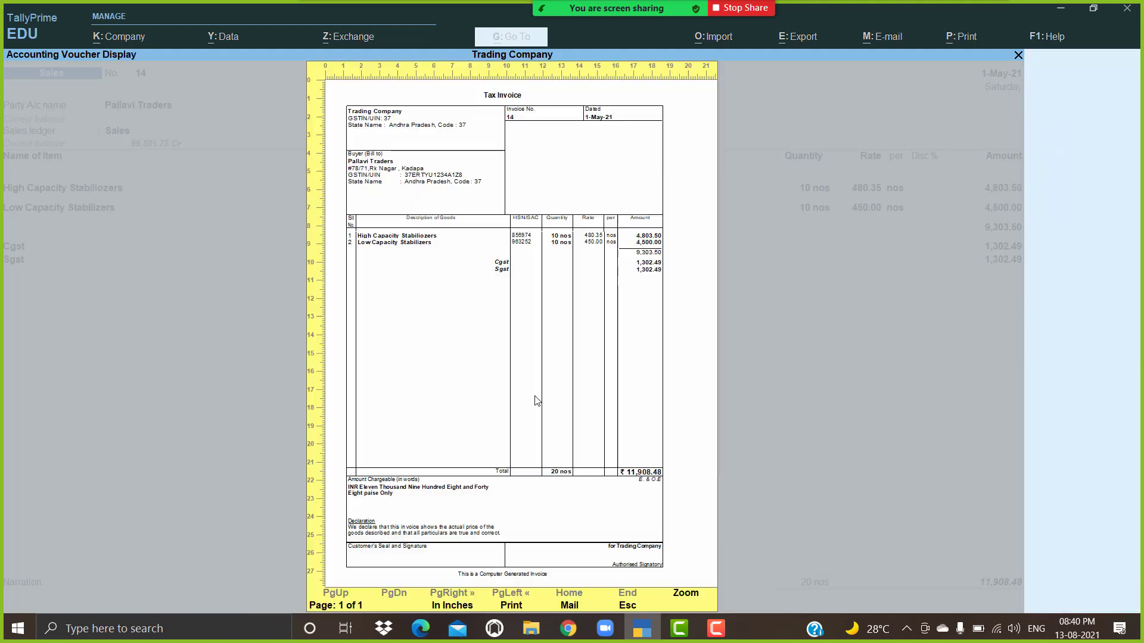
key(alt+z)
scroll(545, 399, down, 5)
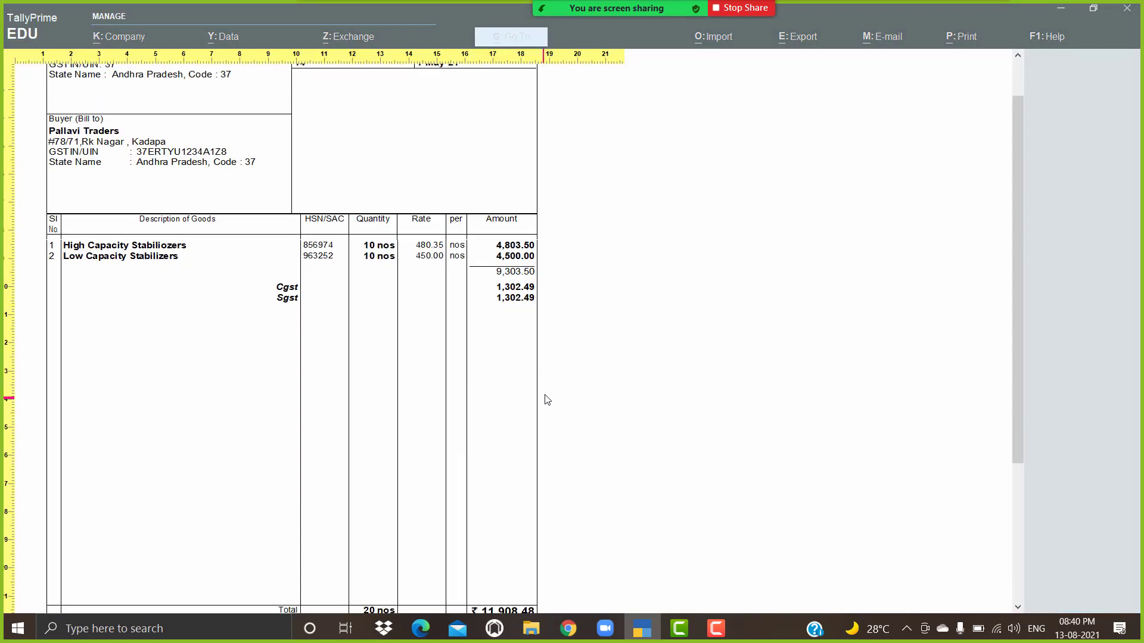
scroll(547, 394, down, 1)
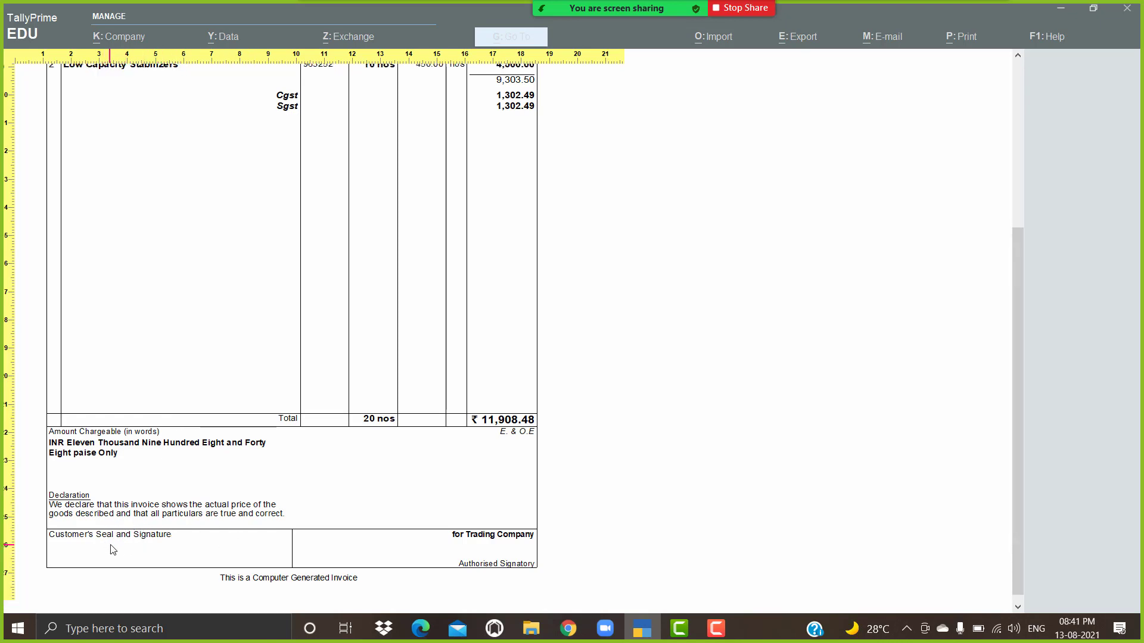
click(127, 545)
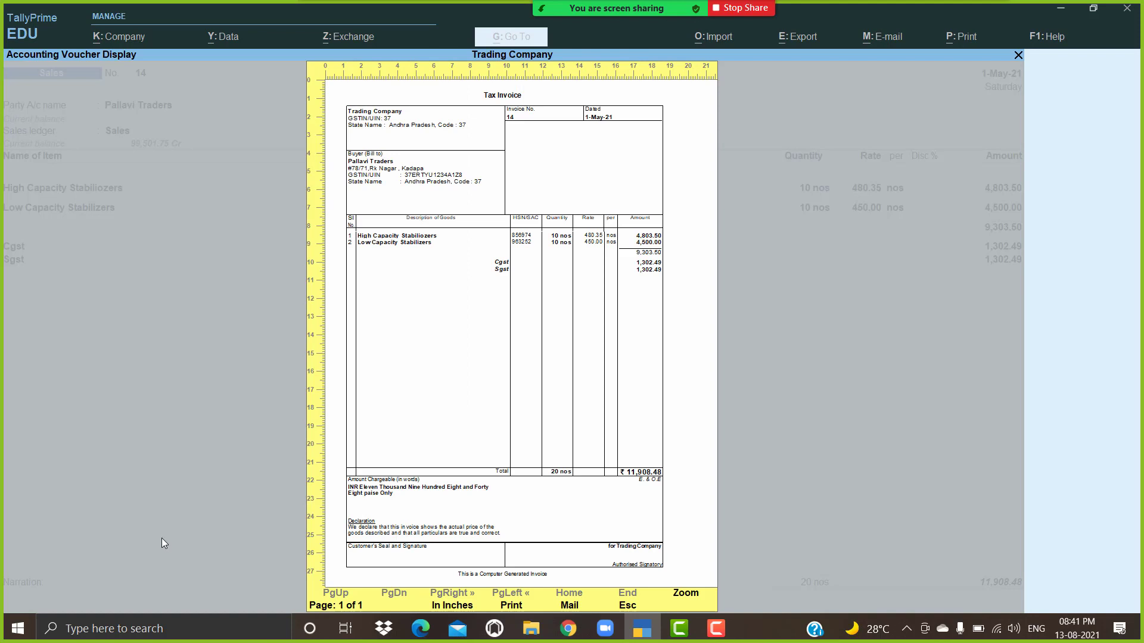
Step: Set Show Customer's Seal and Signature back to No in print configuration
key(Escape)
click(445, 402)
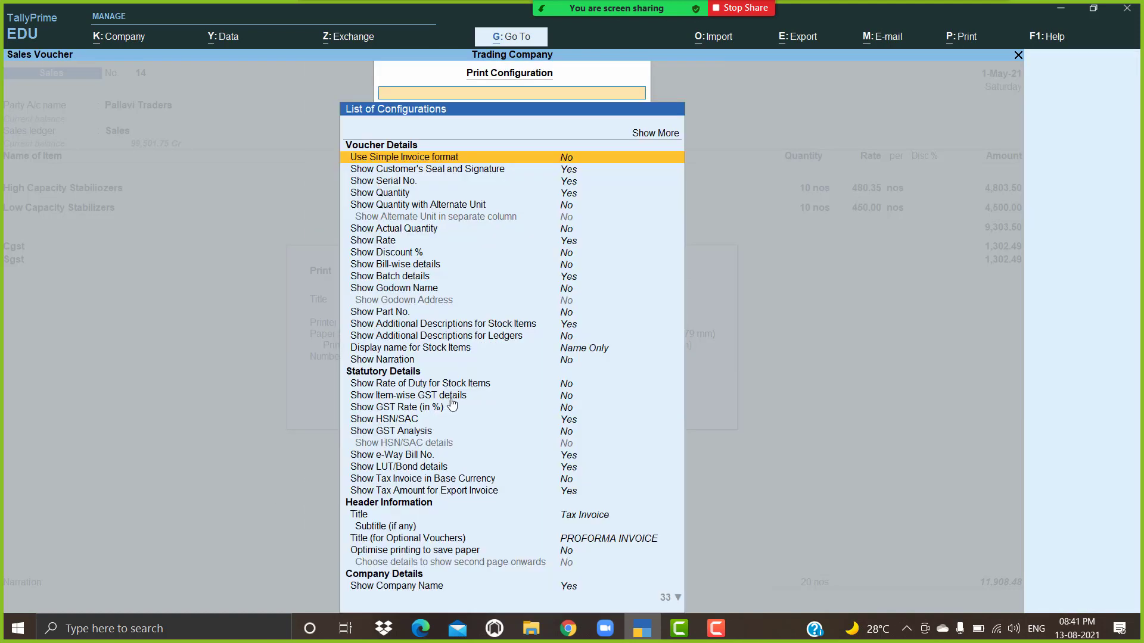
click(570, 173)
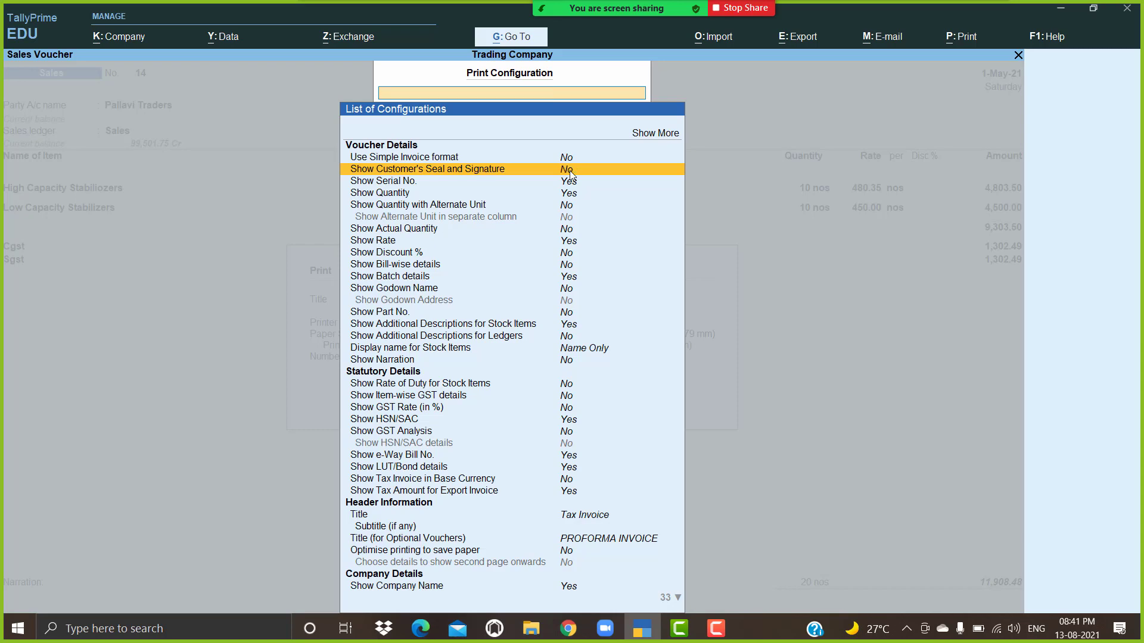
key(Escape)
Step: Preview the invoice, checking the footer shows only the declaration and Authorised Signatory
key(Left)
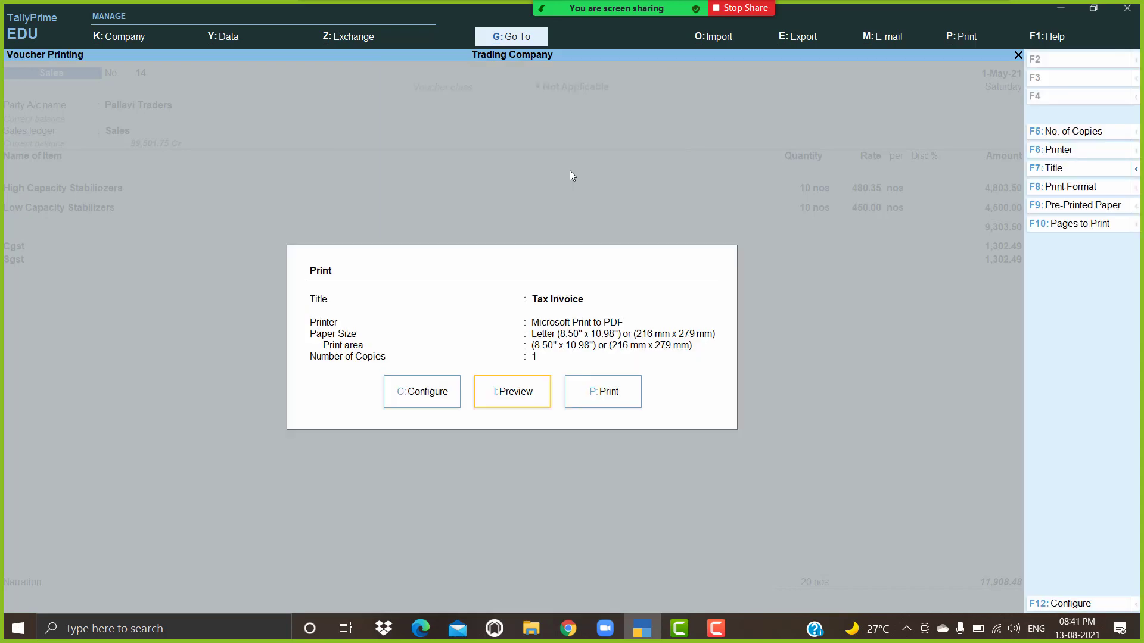
key(Return)
click(570, 174)
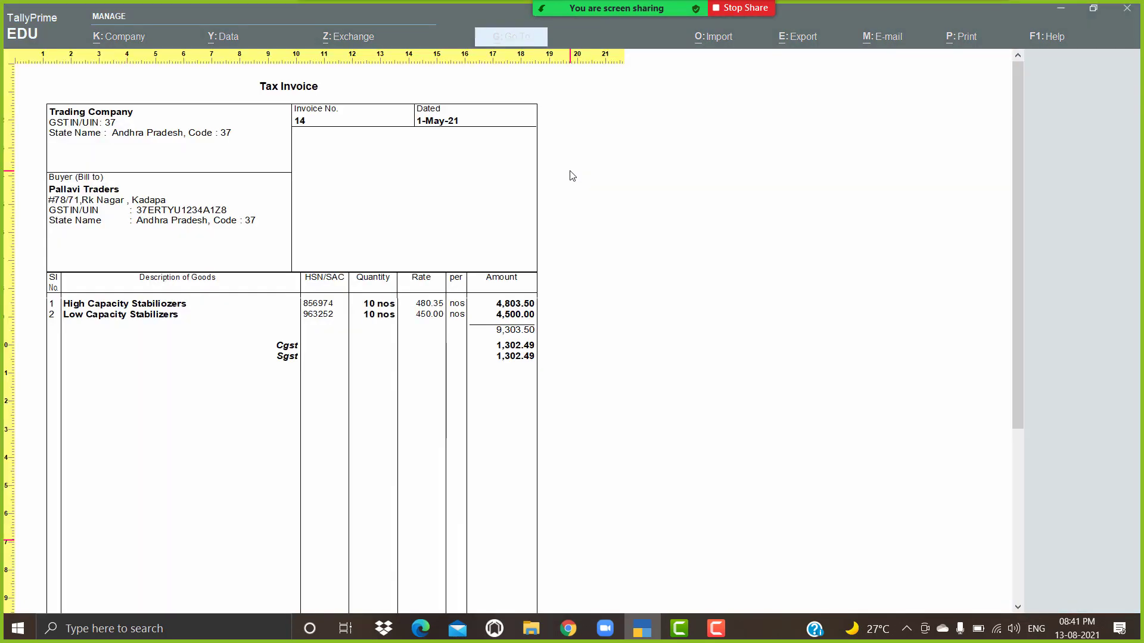
scroll(417, 344, down, 3)
scroll(419, 344, down, 5)
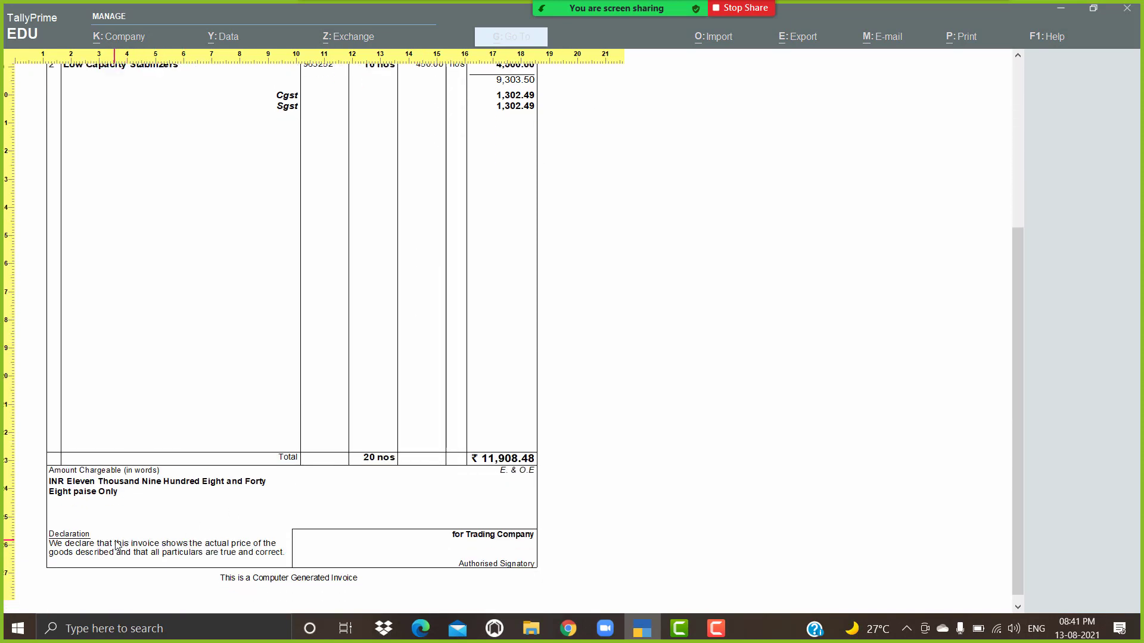
scroll(294, 306, up, 3)
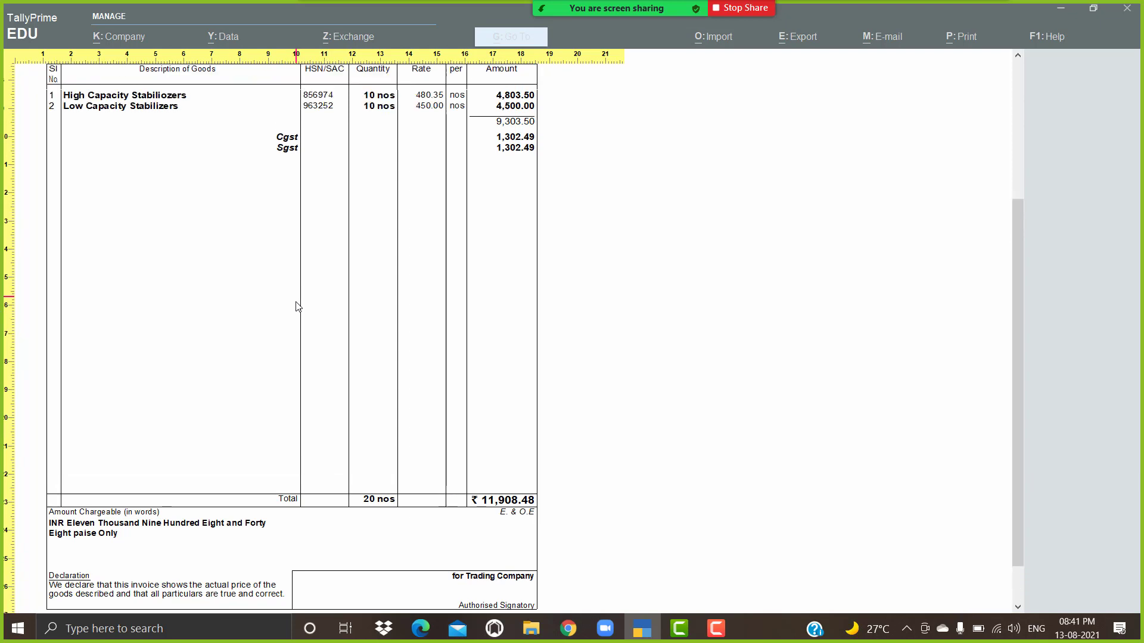
scroll(292, 316, down, 2)
scroll(314, 296, up, 1)
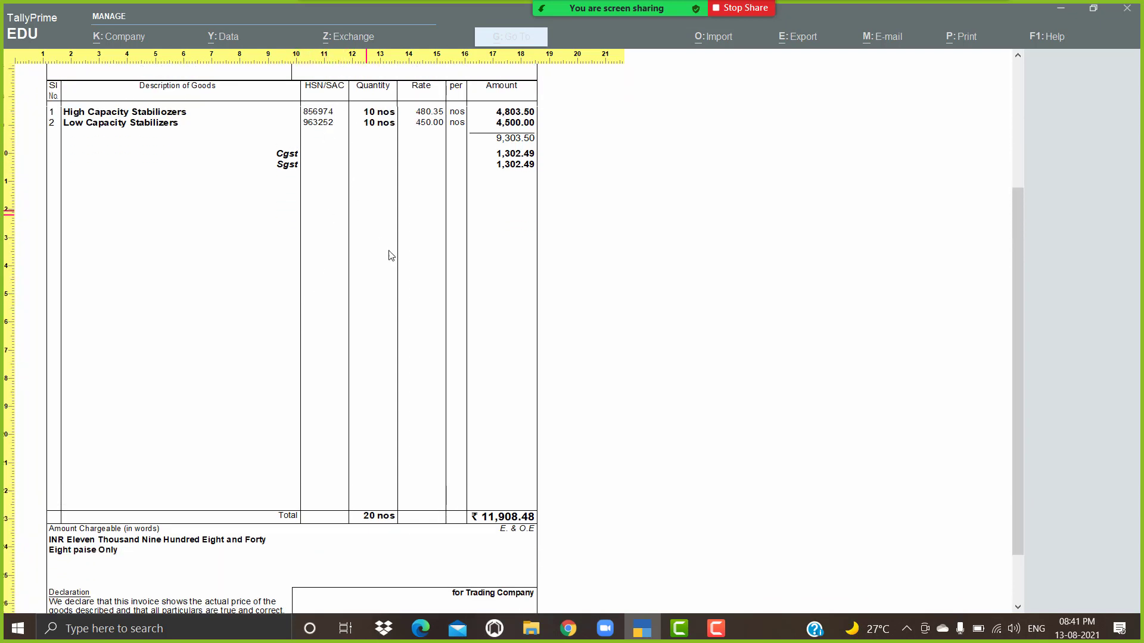
scroll(393, 250, down, 3)
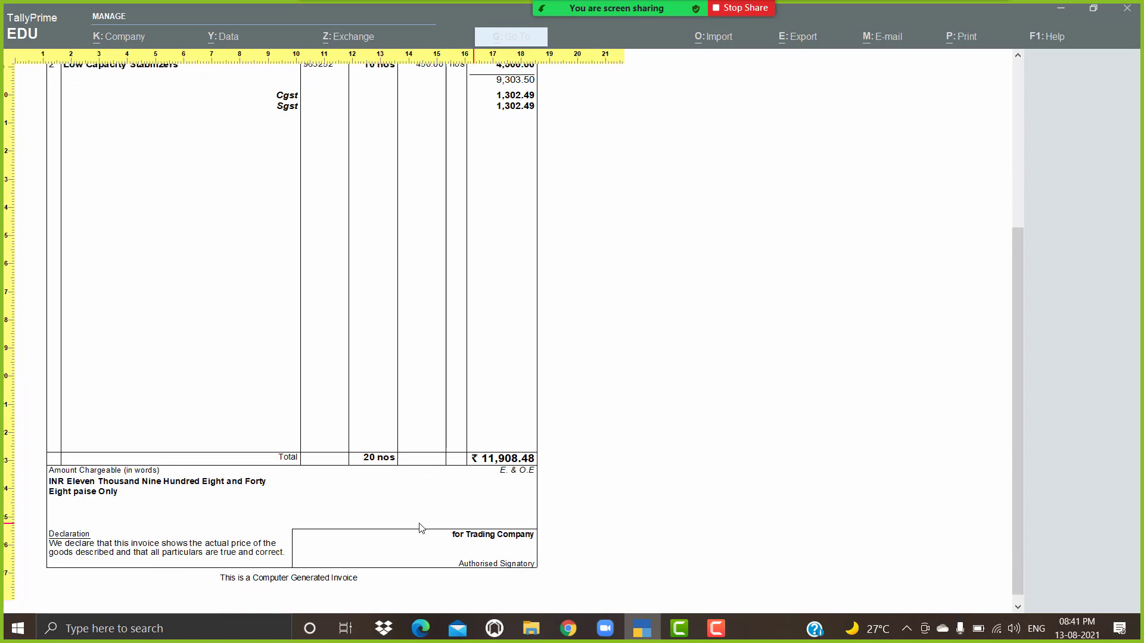
click(149, 508)
key(Escape)
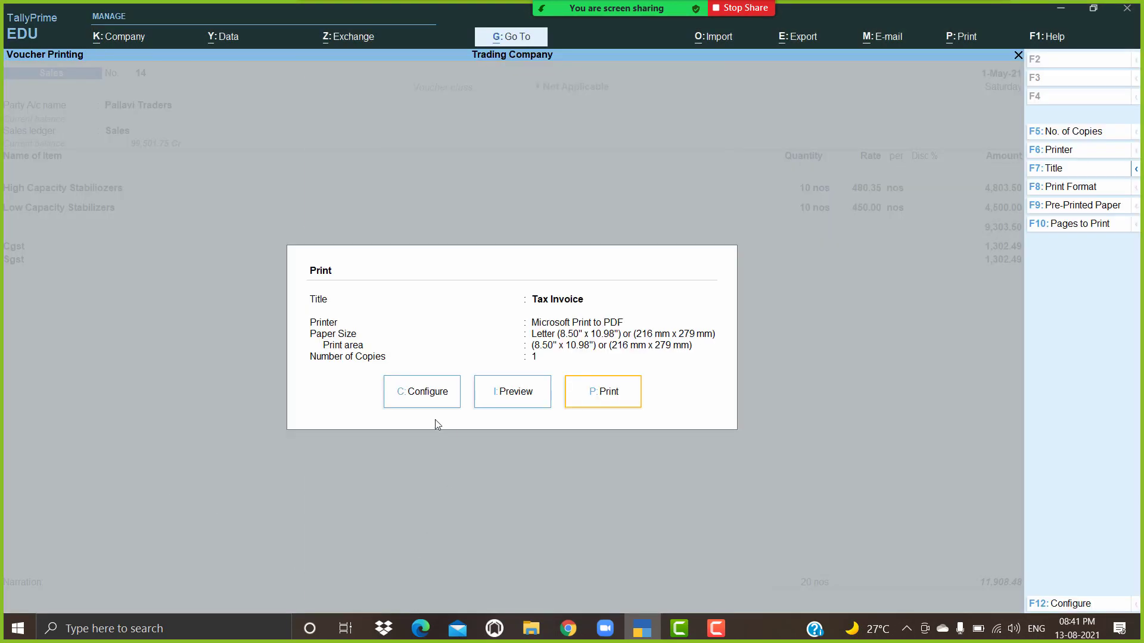
Step: Set Show GST Analysis to Yes in print configuration
click(439, 398)
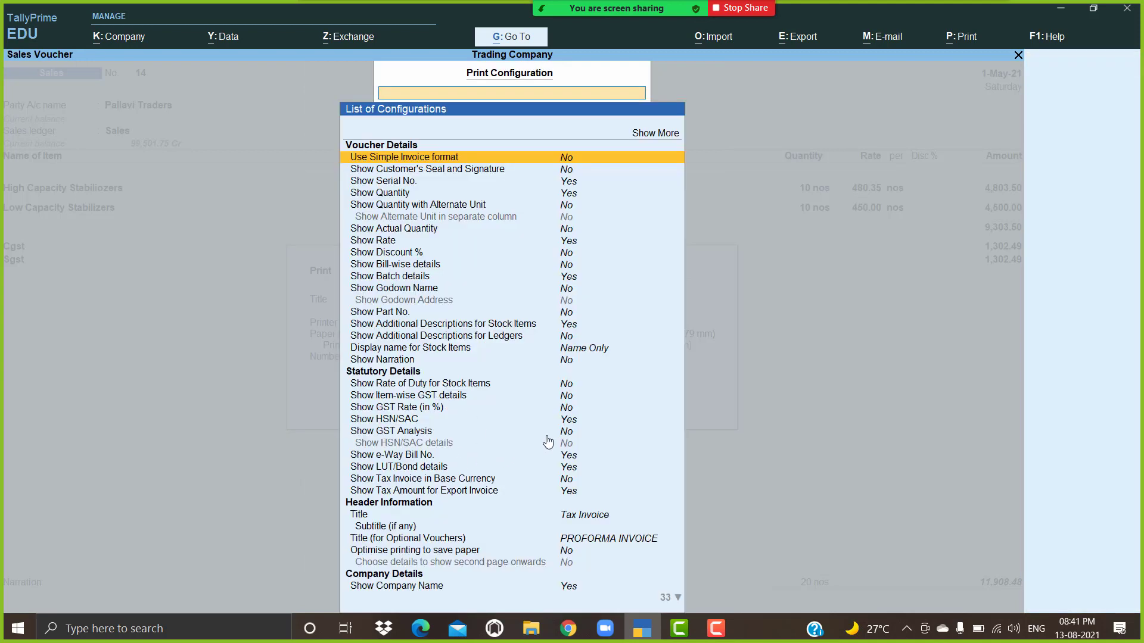
click(573, 434)
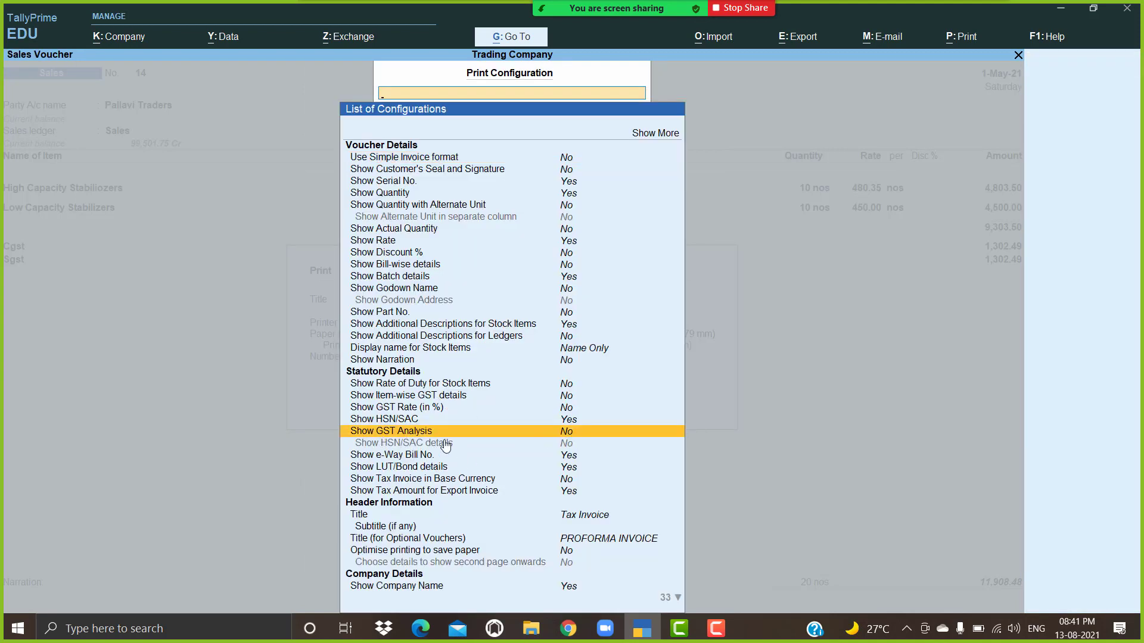
text(Y)
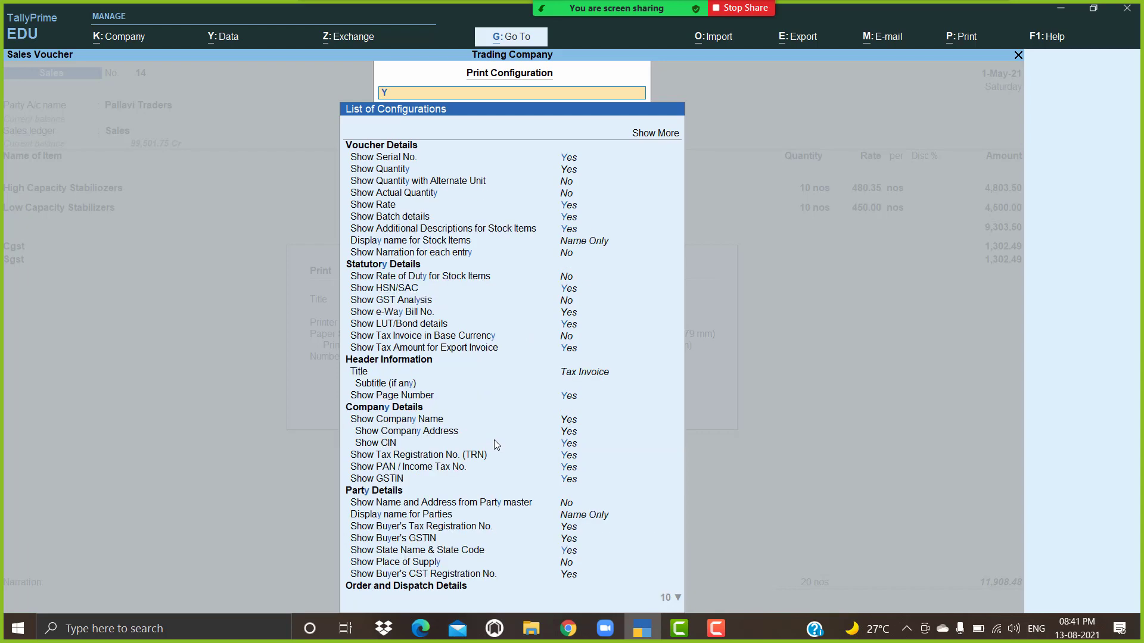
key(BackSpace)
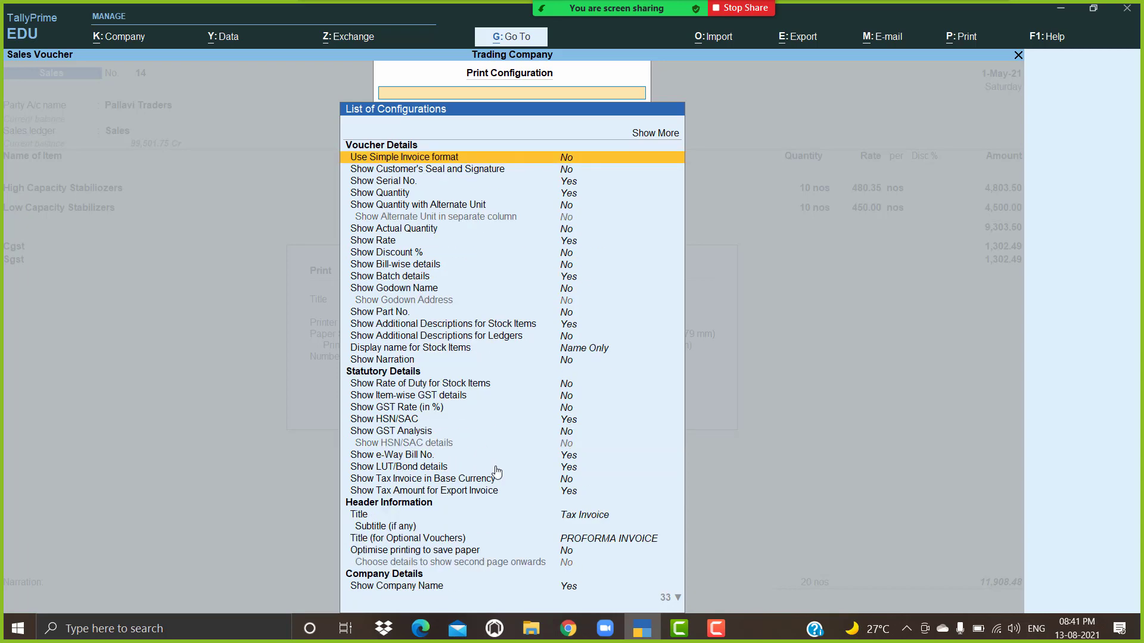
click(570, 440)
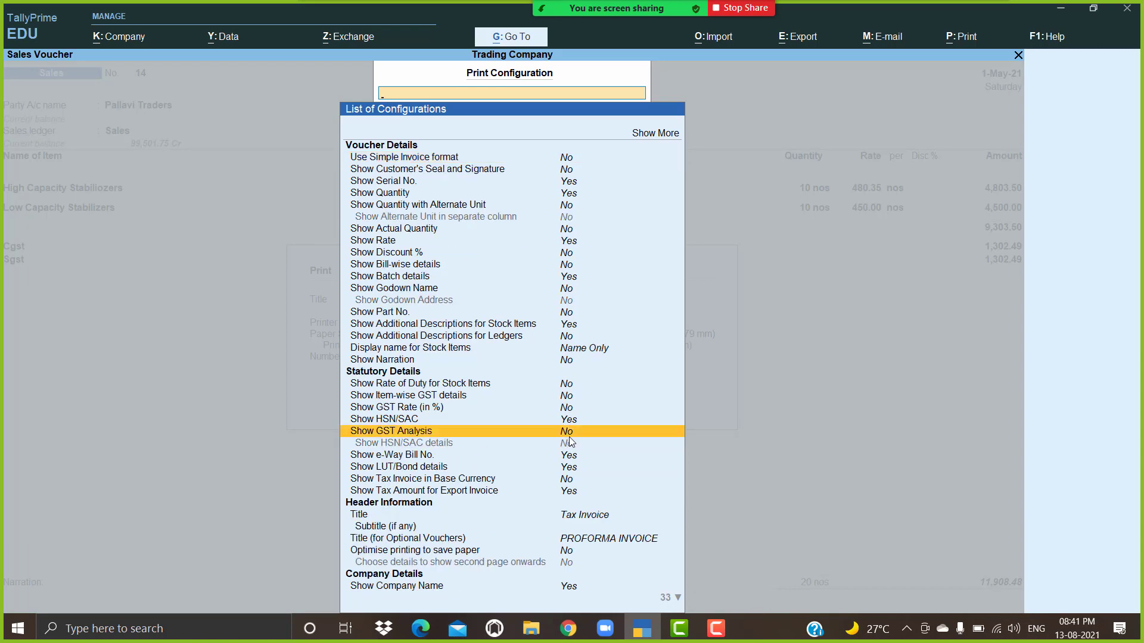
click(569, 438)
click(570, 442)
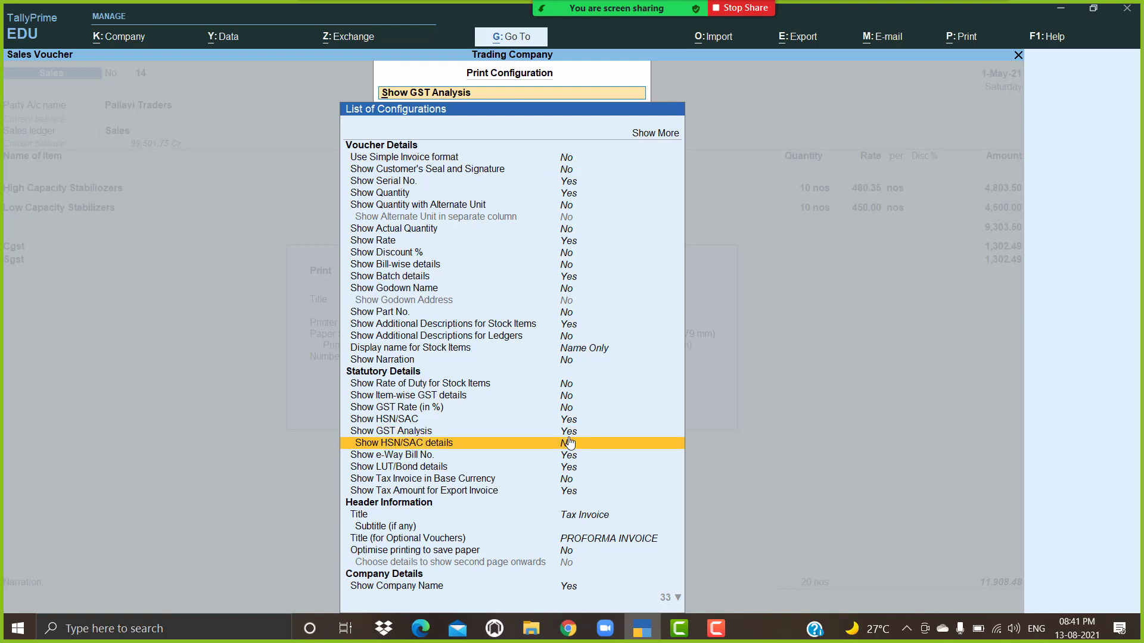
key(Escape)
key(Escape)
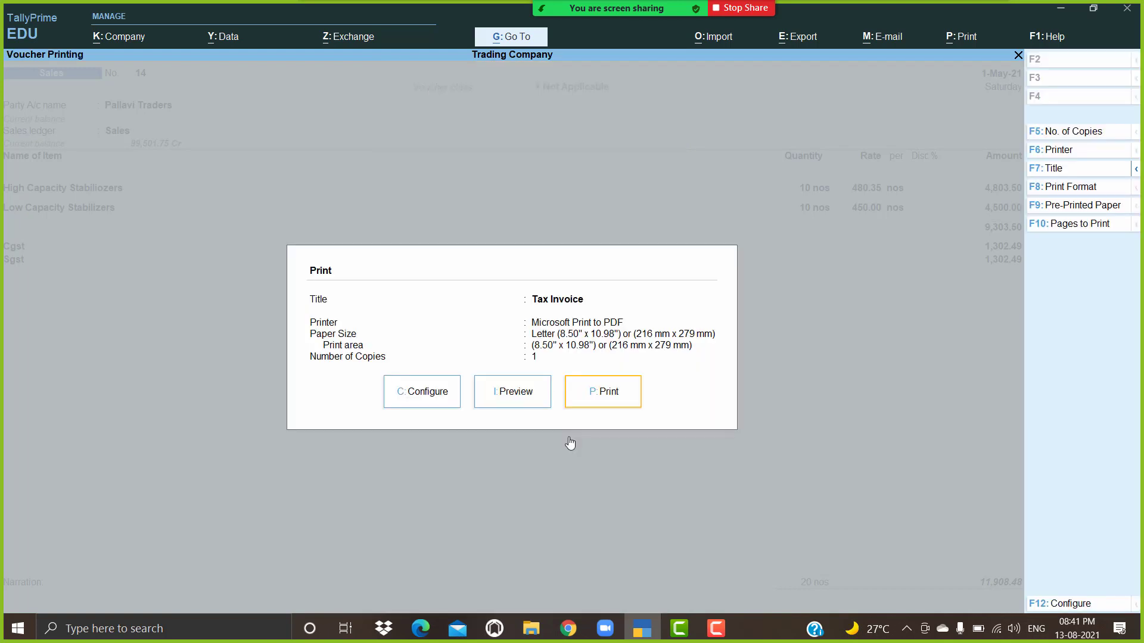
Step: Preview the invoice zoomed in to check the HSN/SAC tax summary totalling 2,604.98
key(i)
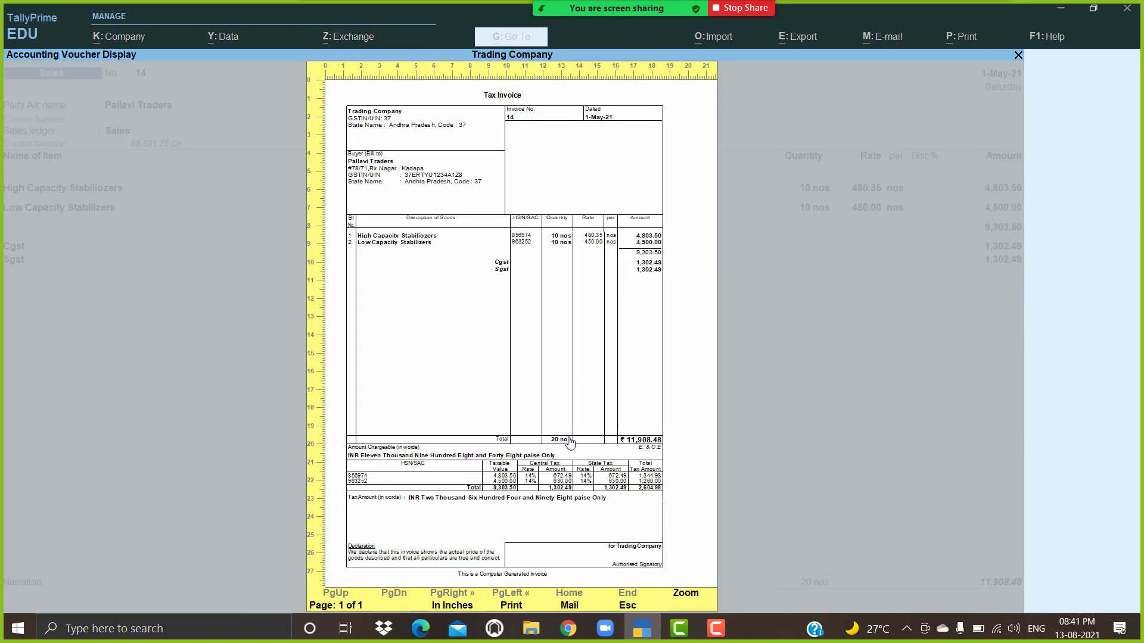
click(564, 426)
scroll(564, 427, down, 4)
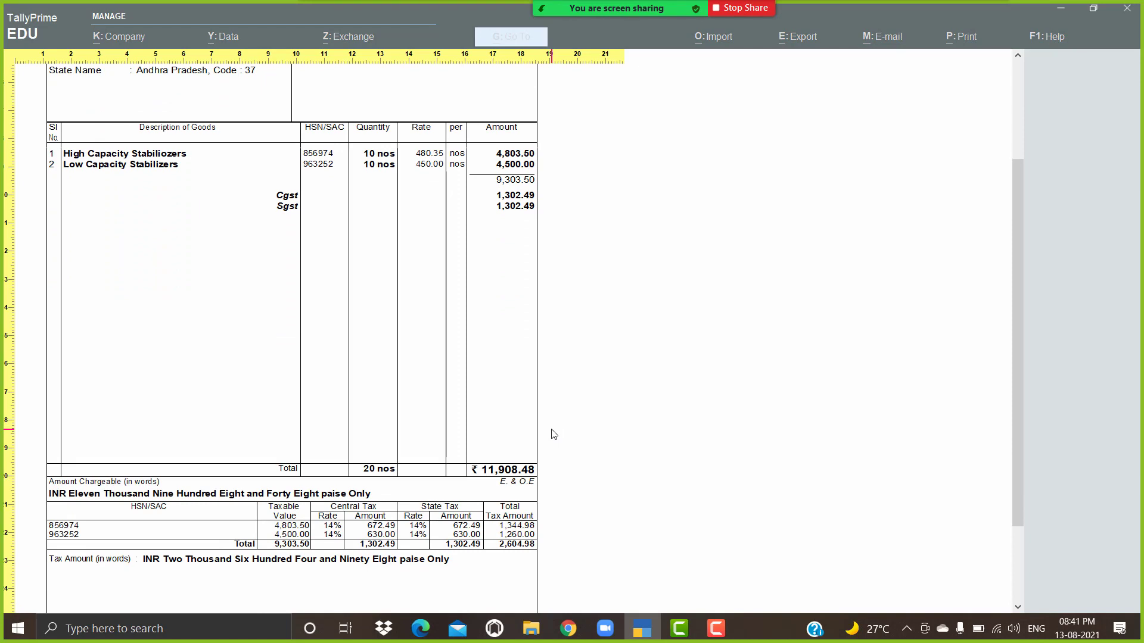
scroll(540, 494, down, 2)
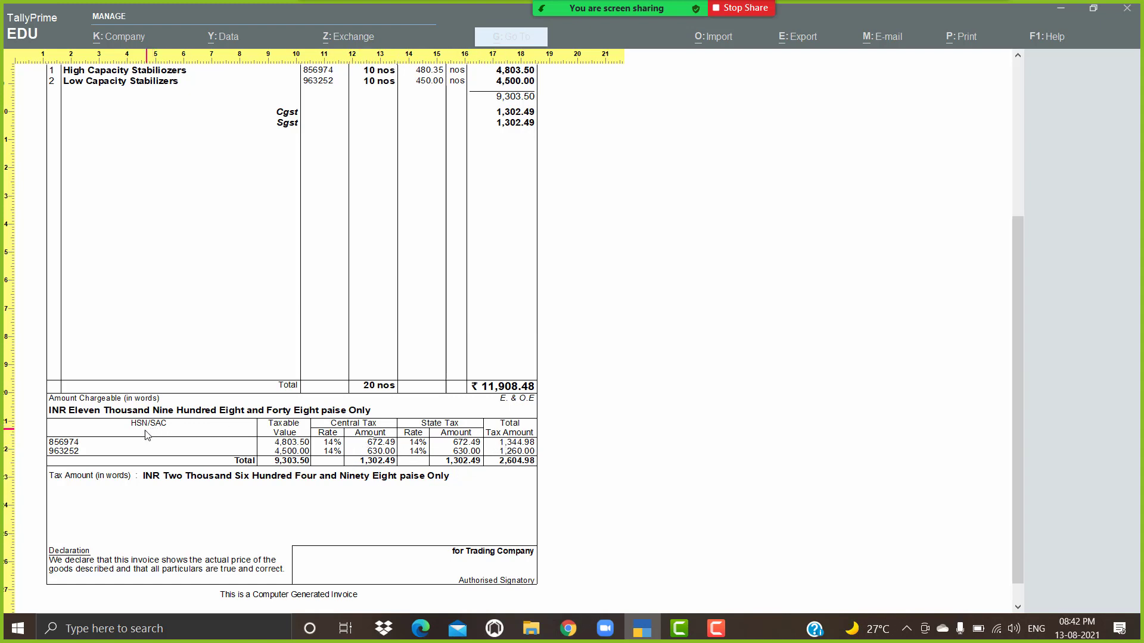
Step: Set Show GST Analysis to No while keeping Show HSN/SAC at Yes
click(143, 450)
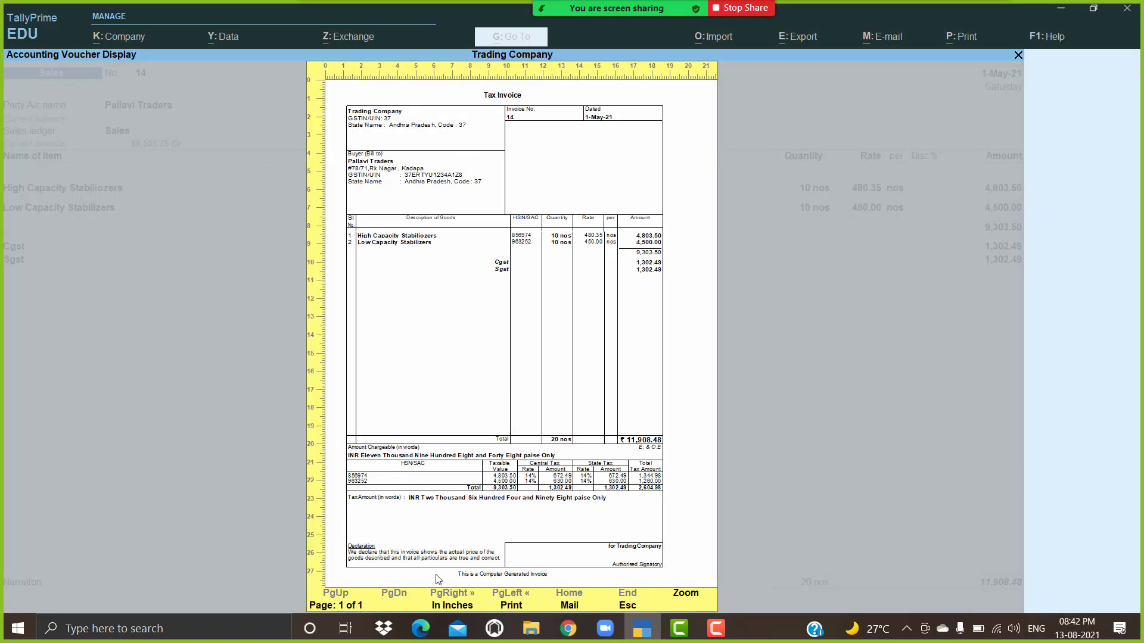
key(Escape)
click(432, 401)
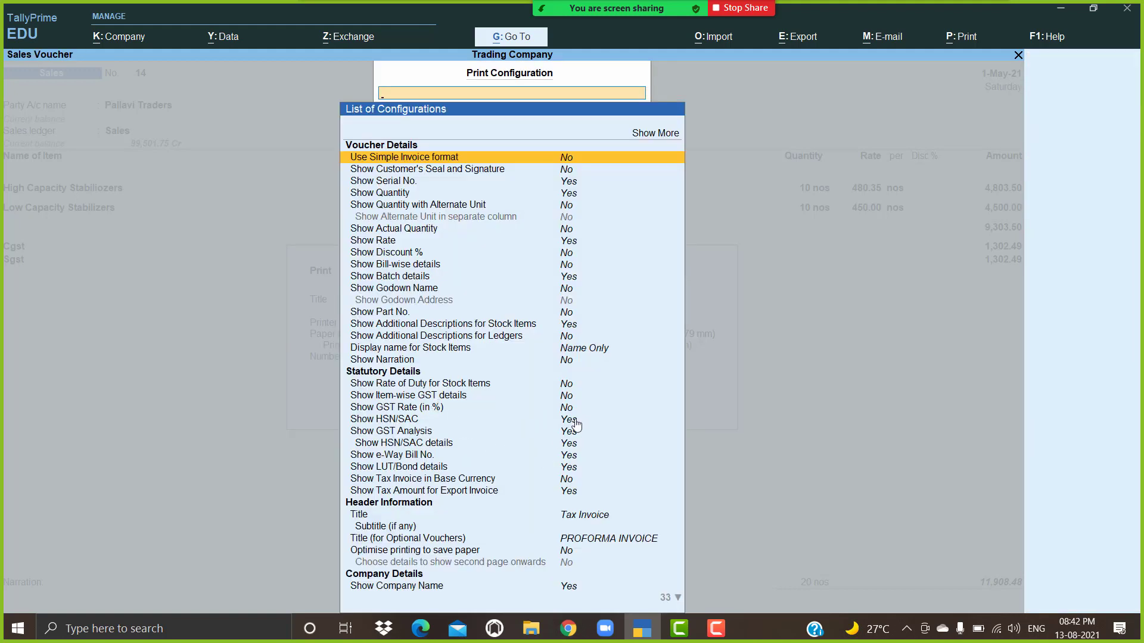
key(Down)
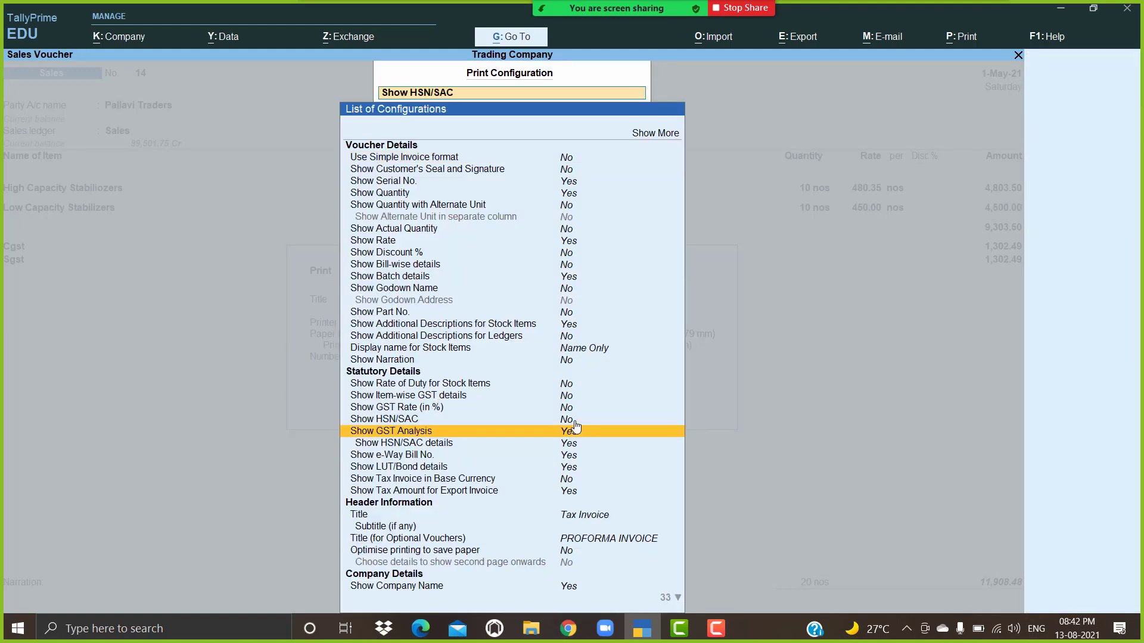
key(Return)
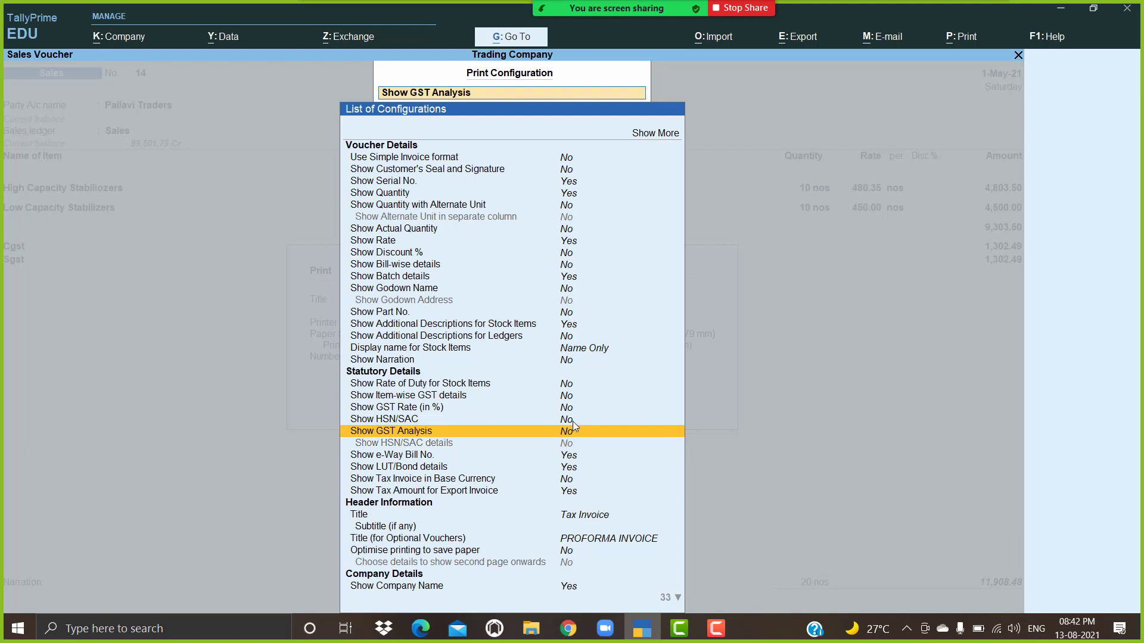
click(570, 421)
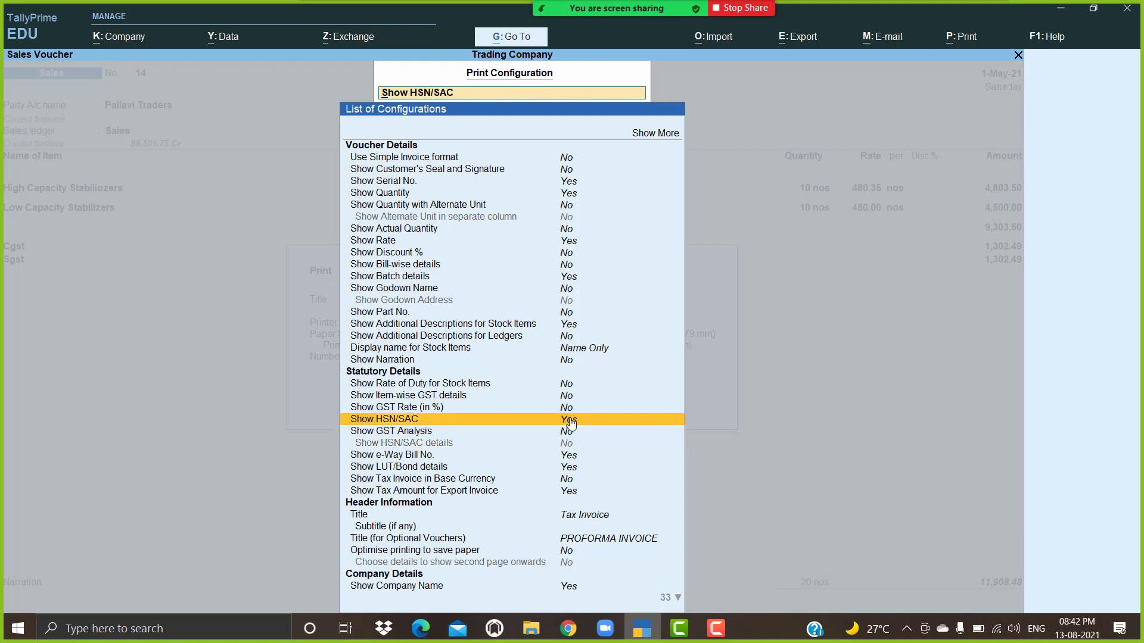
key(Escape)
Step: Preview the Pallavi Traders Tax Invoice at full width and scroll through it
key(Left)
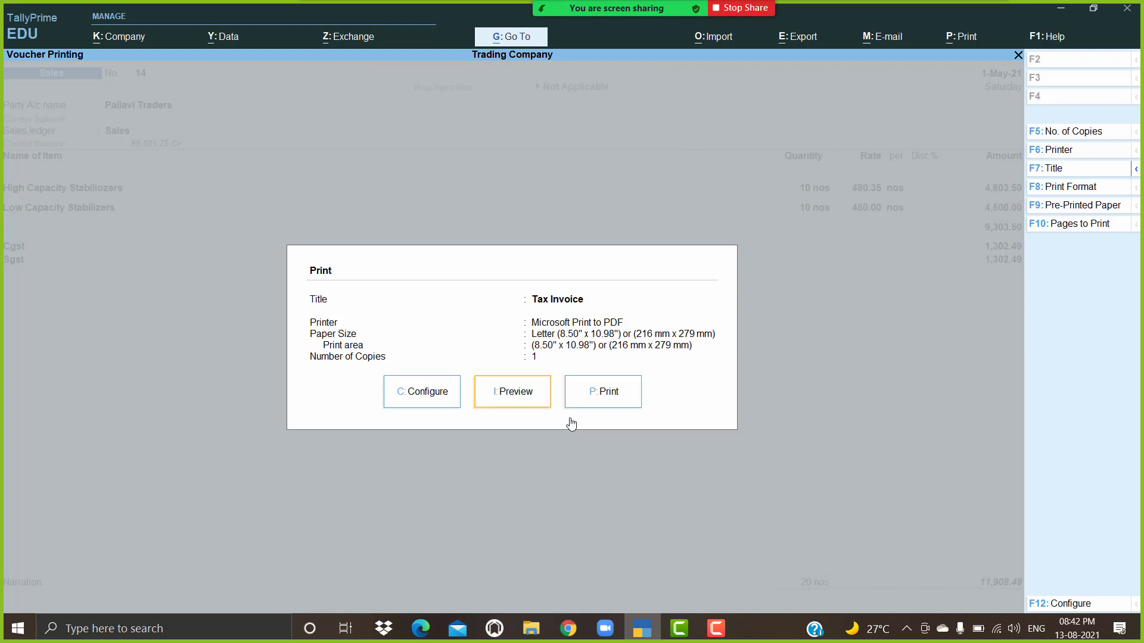
key(Return)
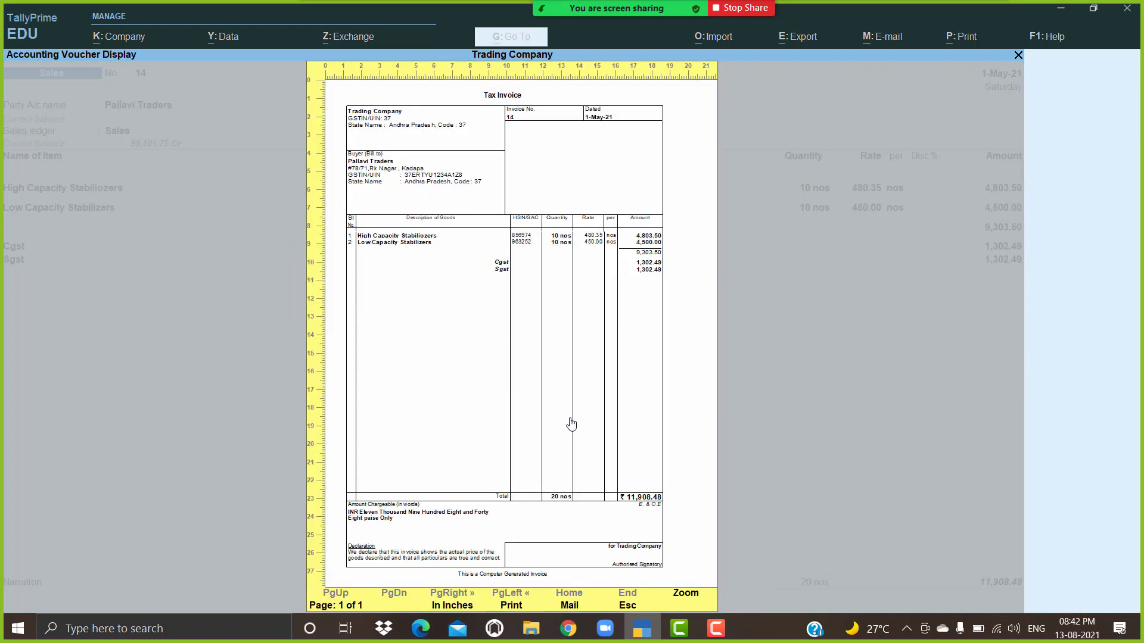
click(571, 424)
scroll(476, 426, down, 5)
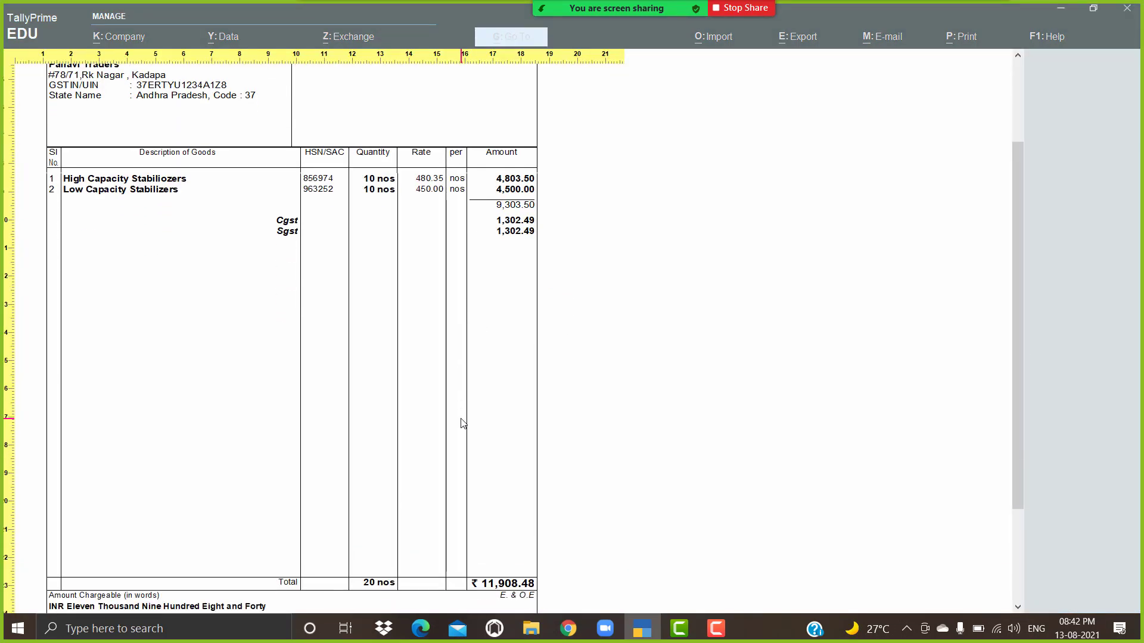
scroll(463, 423, down, 4)
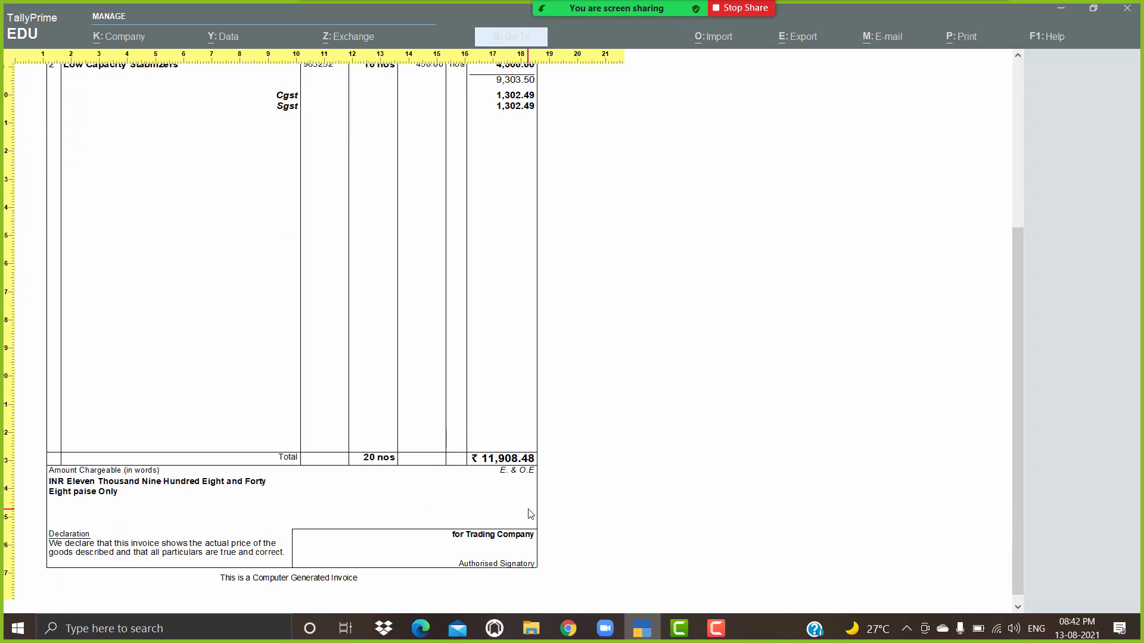
scroll(539, 527, up, 5)
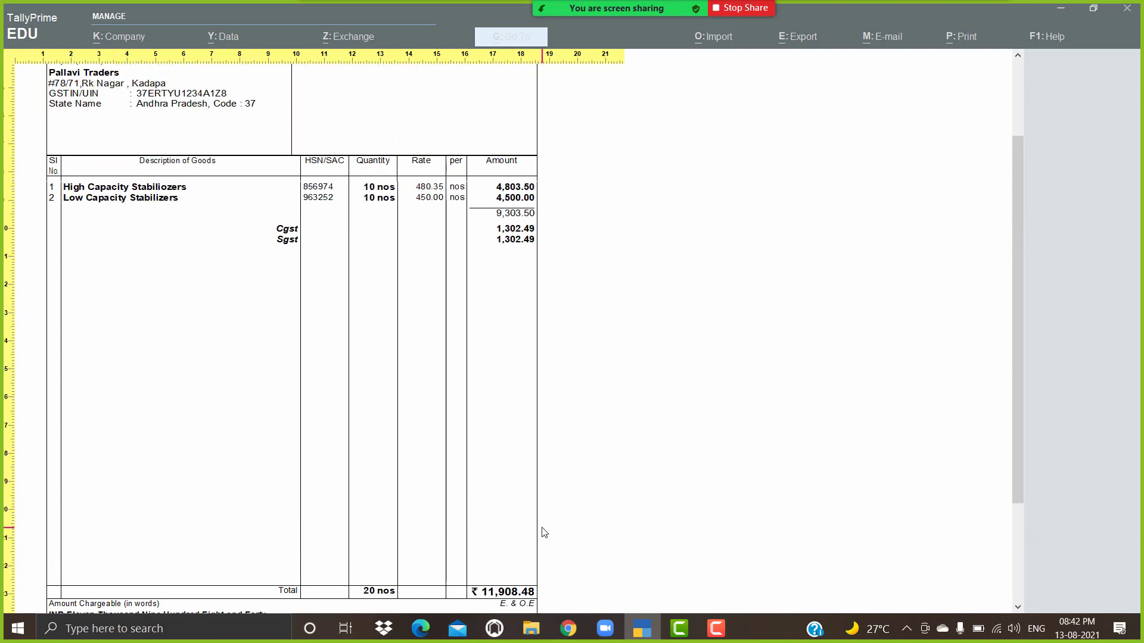
scroll(544, 532, up, 4)
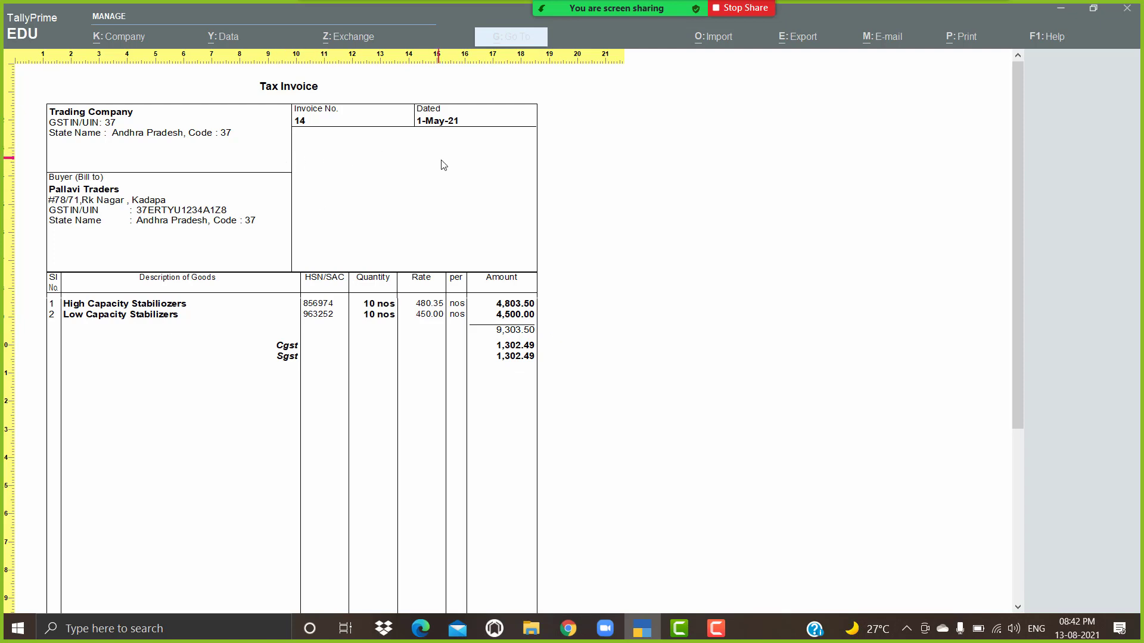
click(514, 325)
Step: Turn on Show Reference No. in the invoice print configuration
key(Escape)
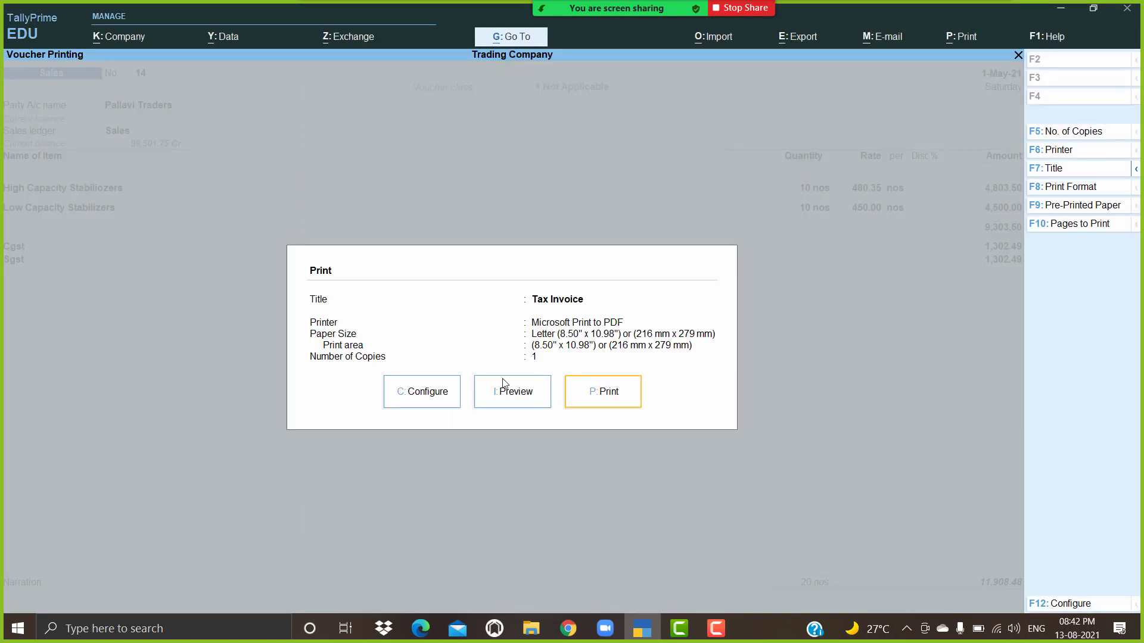
click(417, 390)
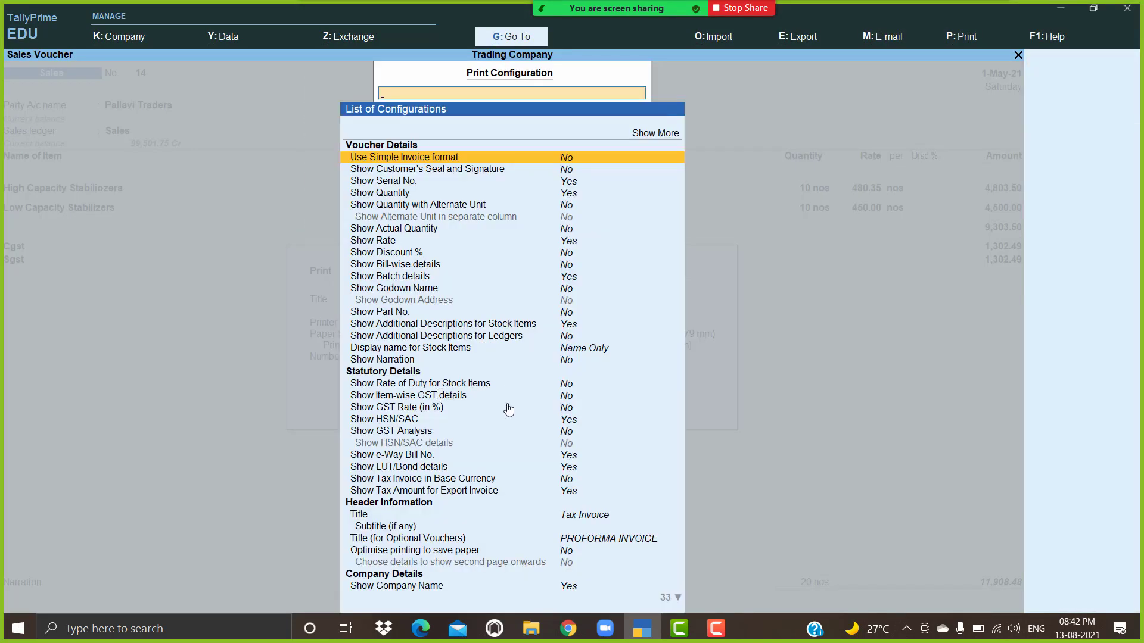
scroll(506, 425, down, 13)
scroll(510, 430, down, 19)
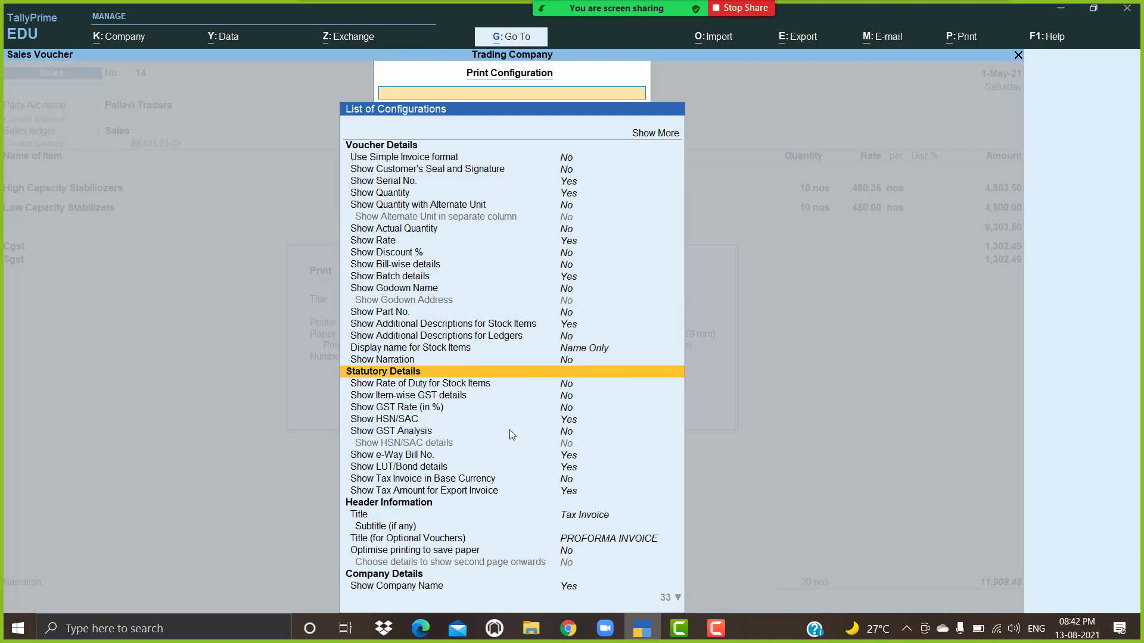
scroll(515, 433, down, 16)
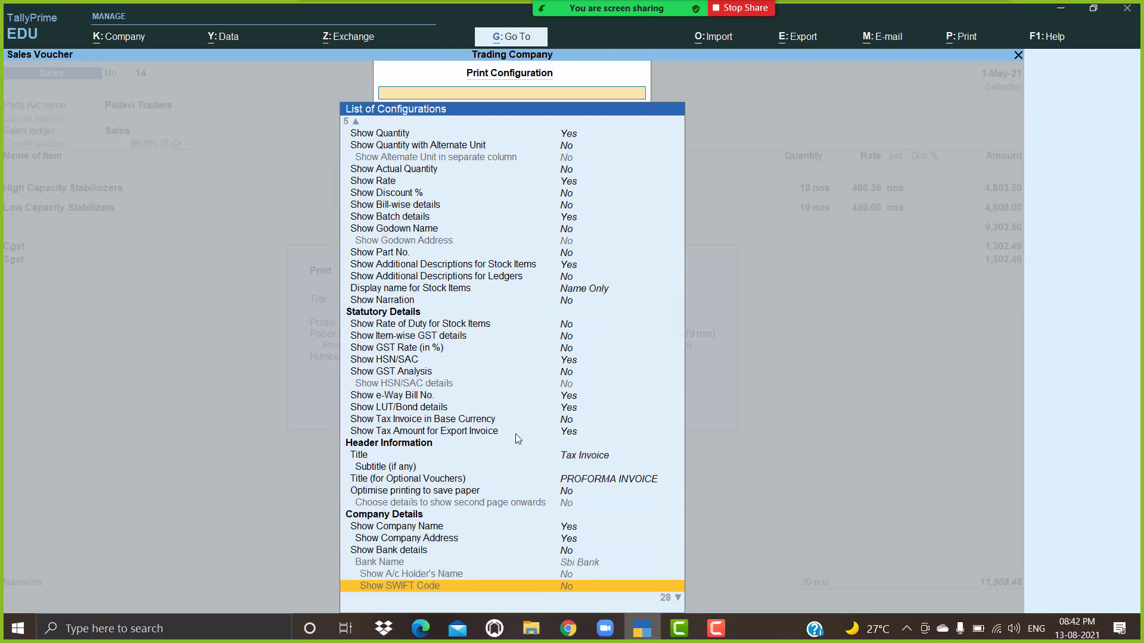
scroll(515, 435, down, 13)
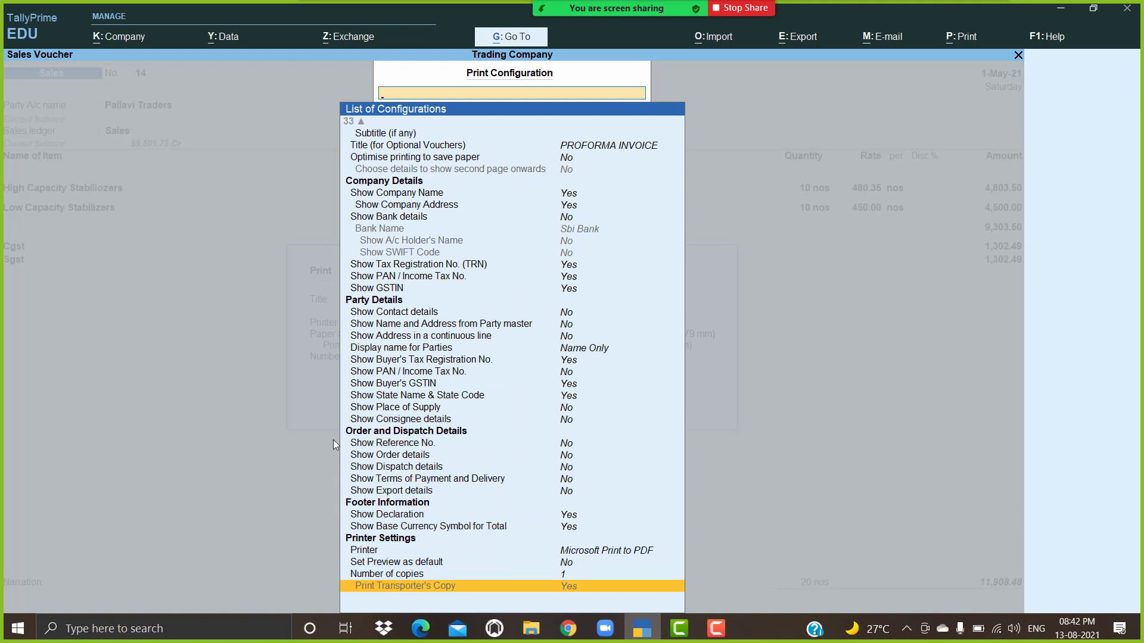
click(573, 446)
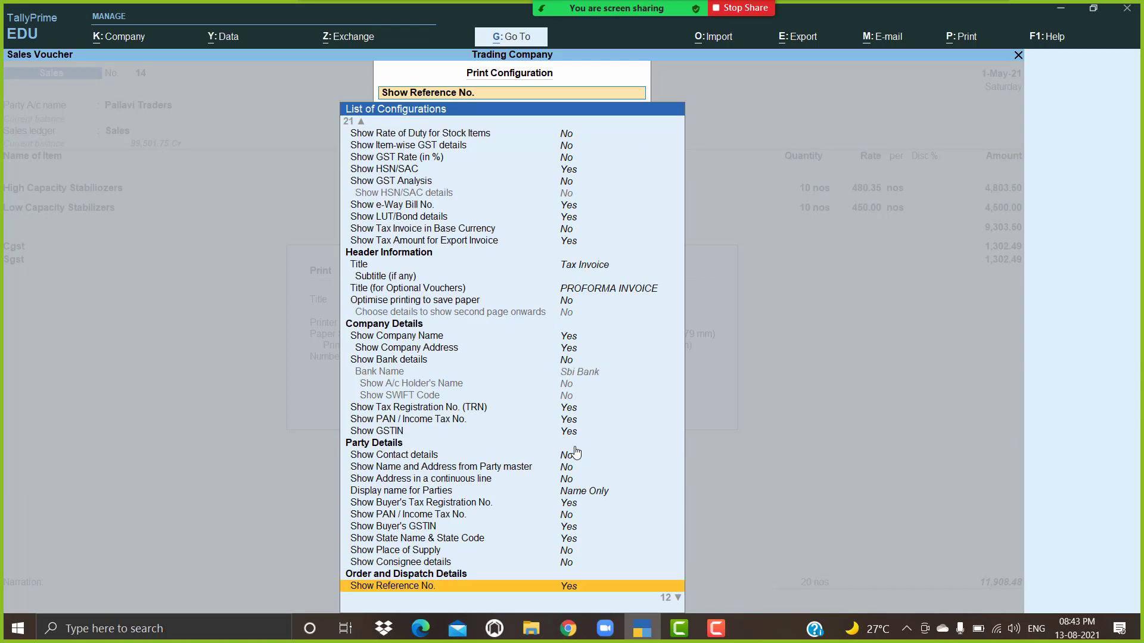
Step: Also set order, dispatch, terms of payment and export details to Yes
scroll(575, 453, down, 1)
scroll(576, 452, down, 1)
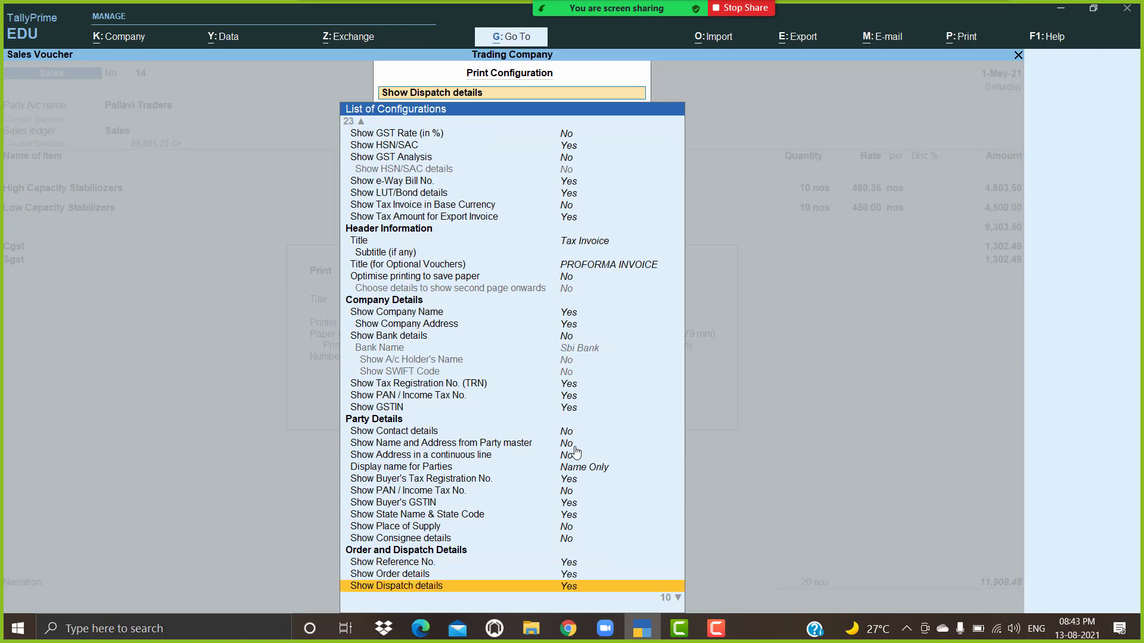
scroll(576, 452, down, 2)
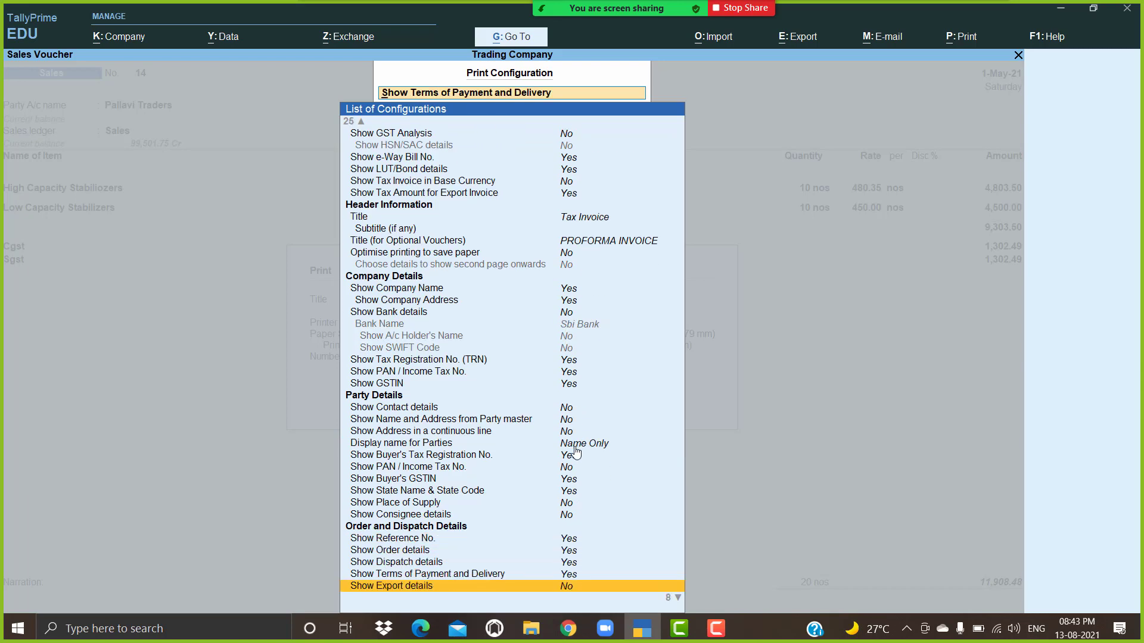
scroll(576, 452, down, 1)
scroll(576, 453, up, 1)
key(Return)
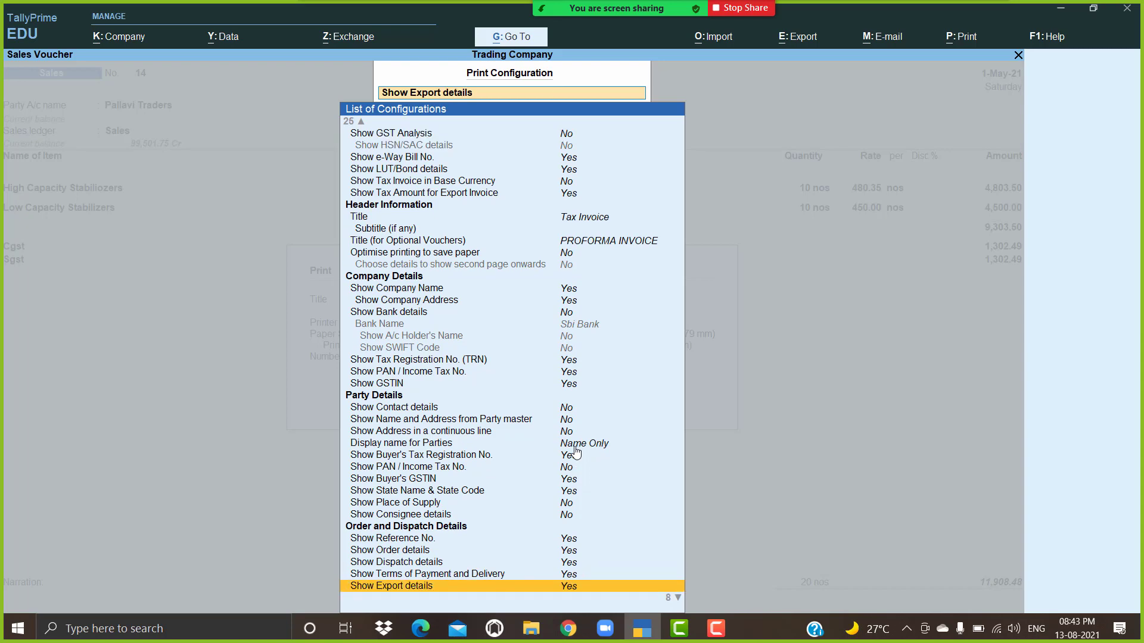
key(Escape)
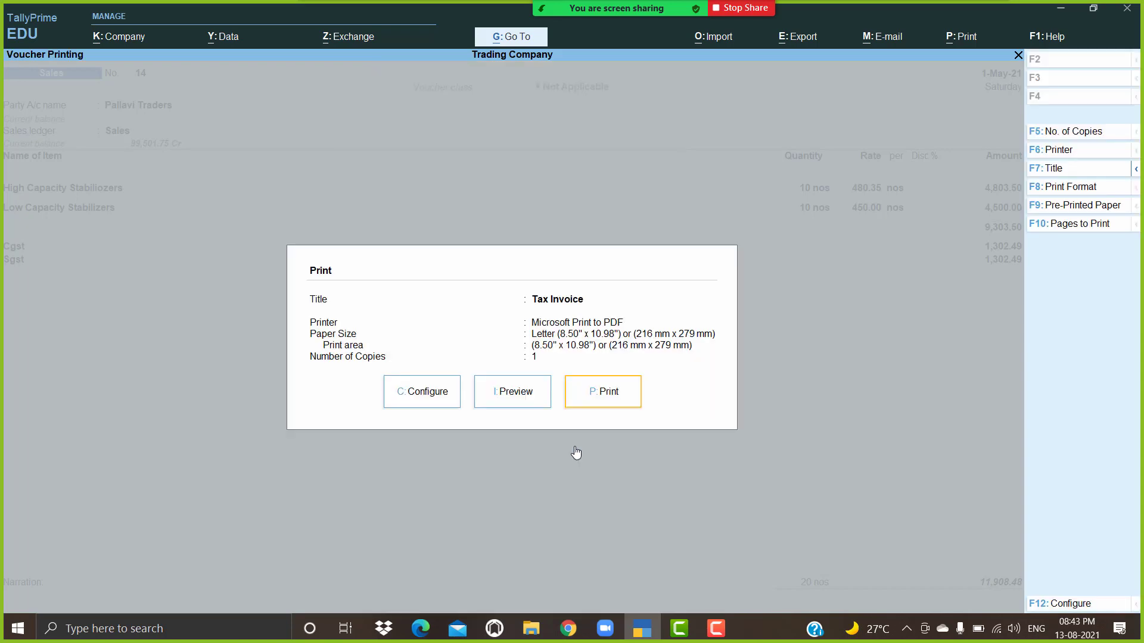
Step: Preview Tax Invoice 14 enlarged to full width
key(Left)
key(Return)
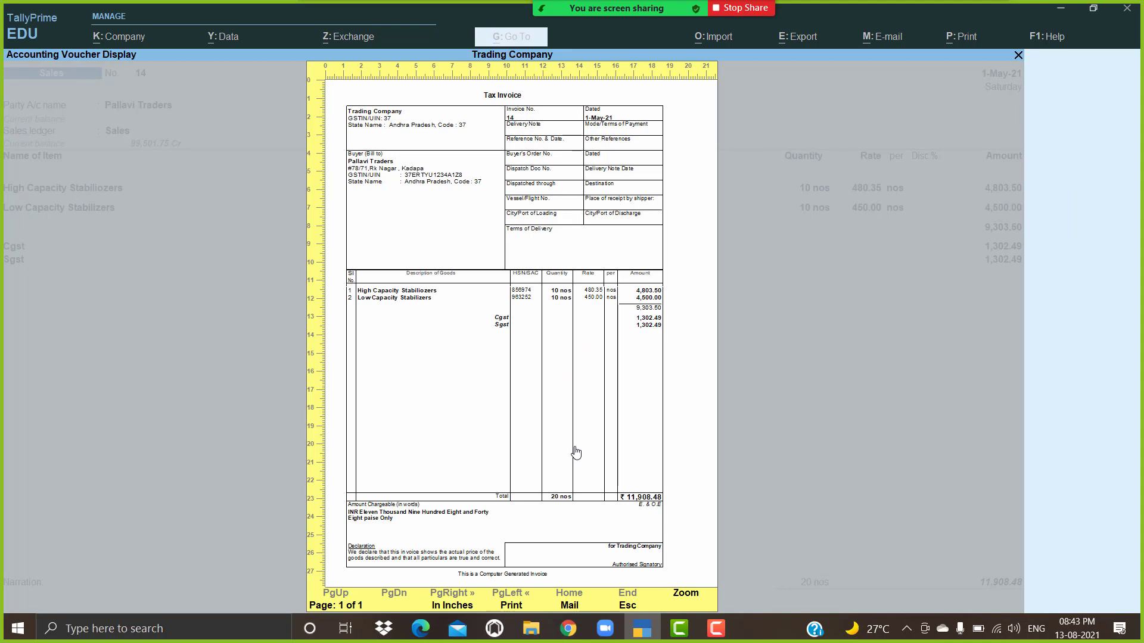
click(576, 452)
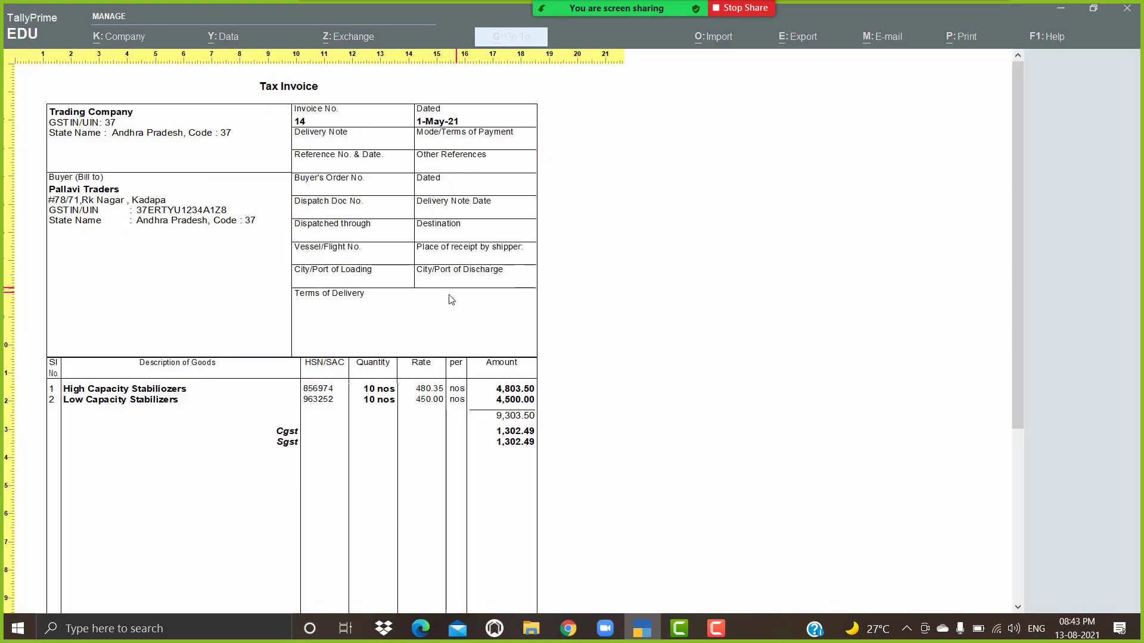
Step: Return from the preview to voucher 14 and step through party details to the Sales ledger
click(424, 264)
key(Escape)
key(Escape)
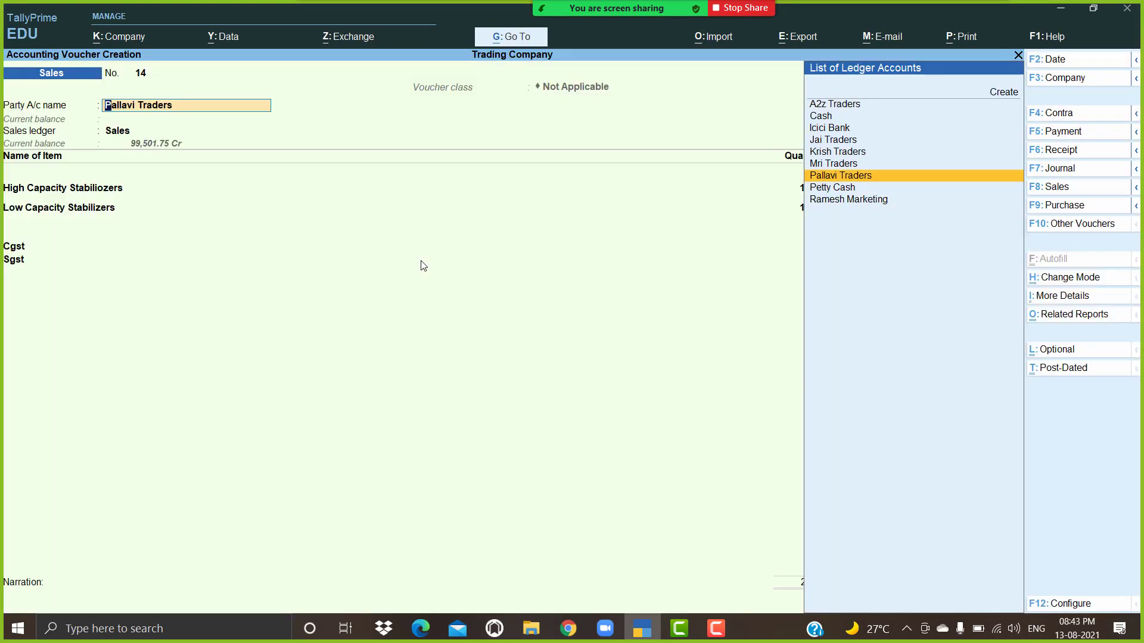
key(Return)
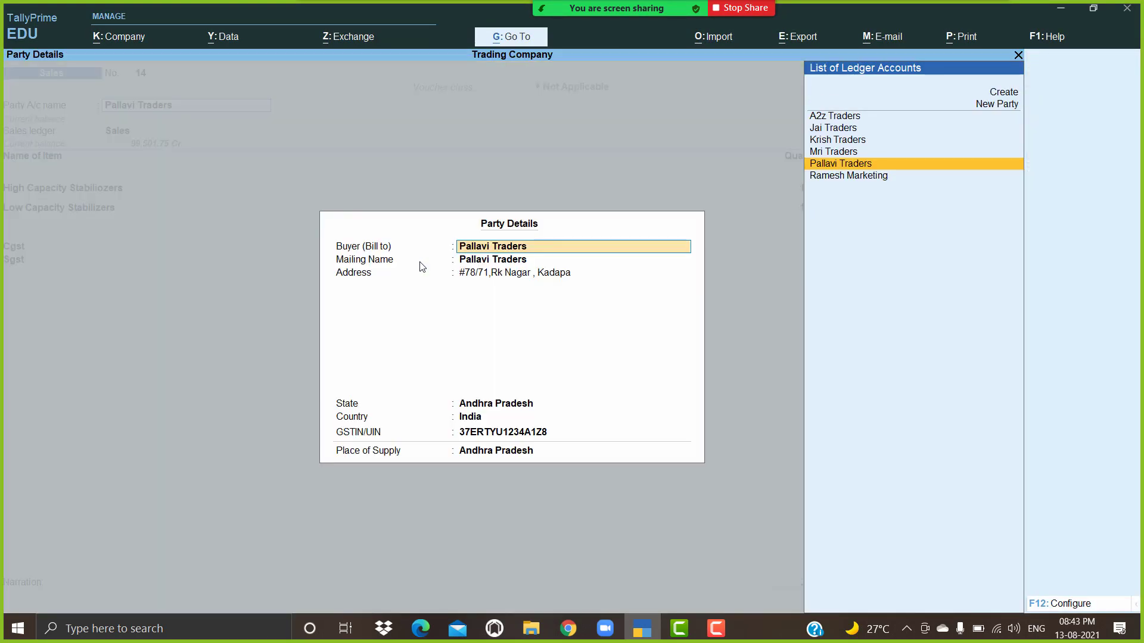
key(Return)
key(Return)
key(Return)
key(Return)
key(Return)
key(Return)
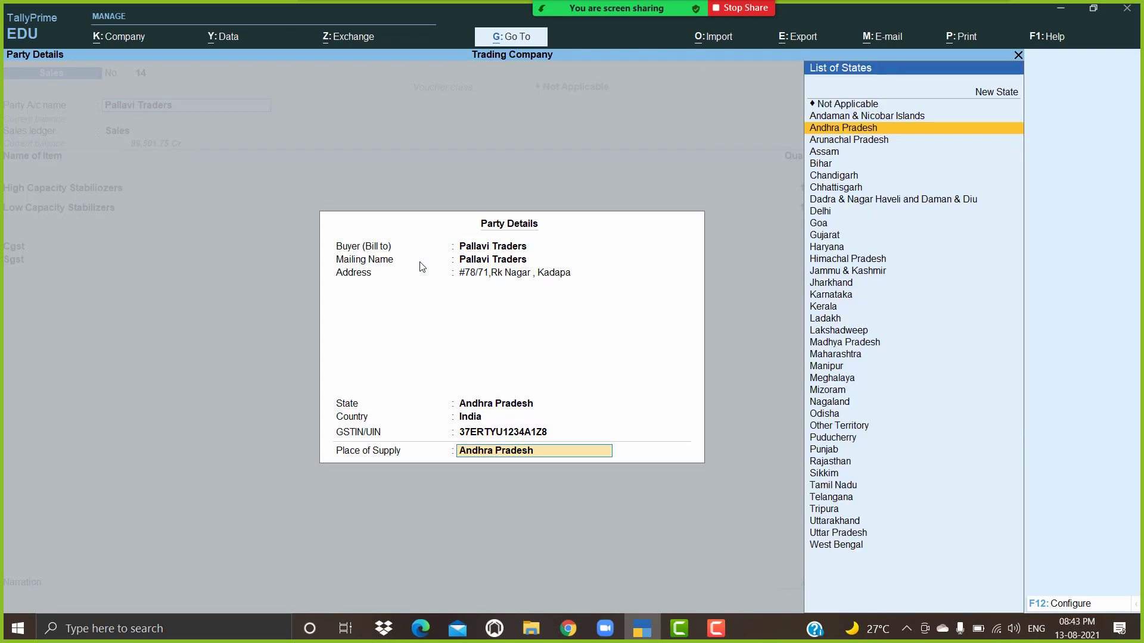
key(Return)
key(Return)
key(Return)
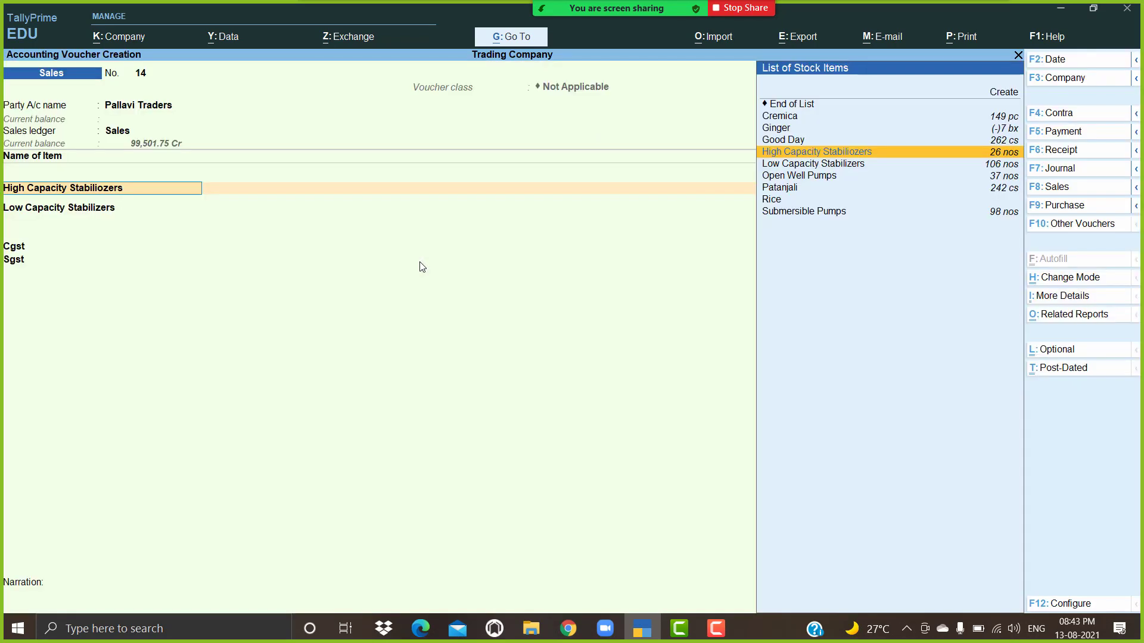
key(BackSpace)
key(Return)
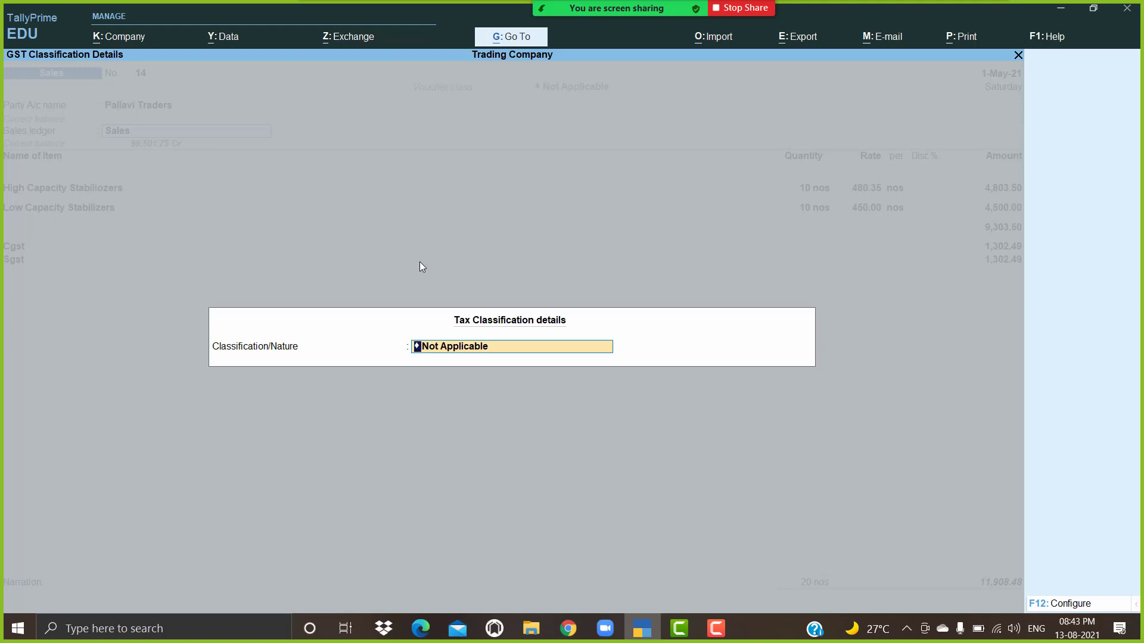
Step: Set the classification to Sales Taxable and reopen Pallavi Traders' party details
text(Sal)
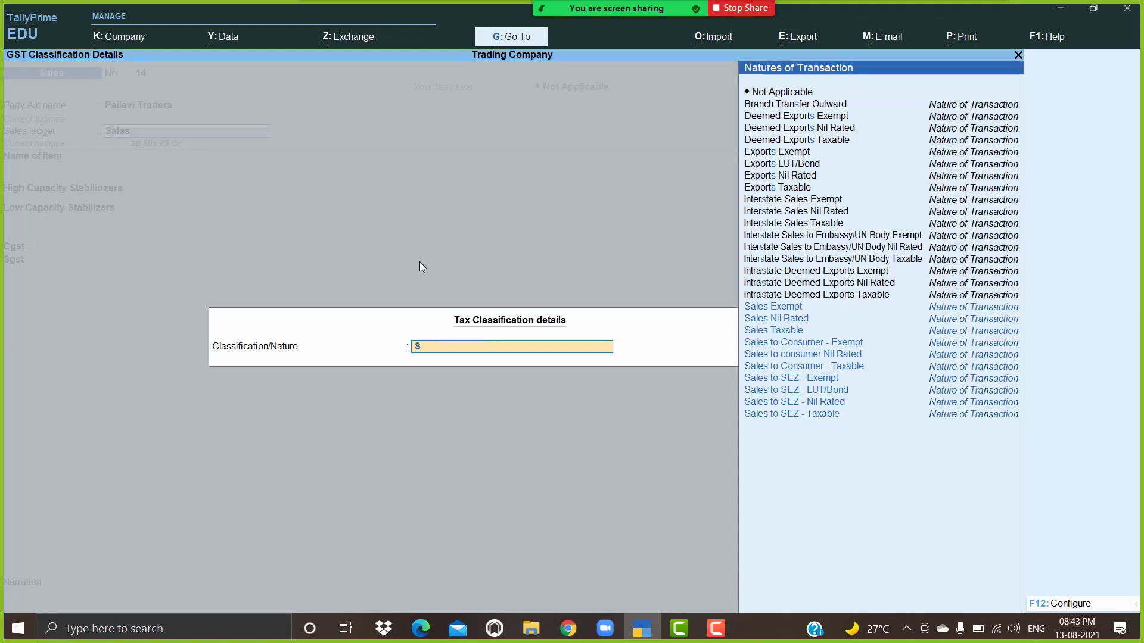
key(Down)
key(Down)
key(Return)
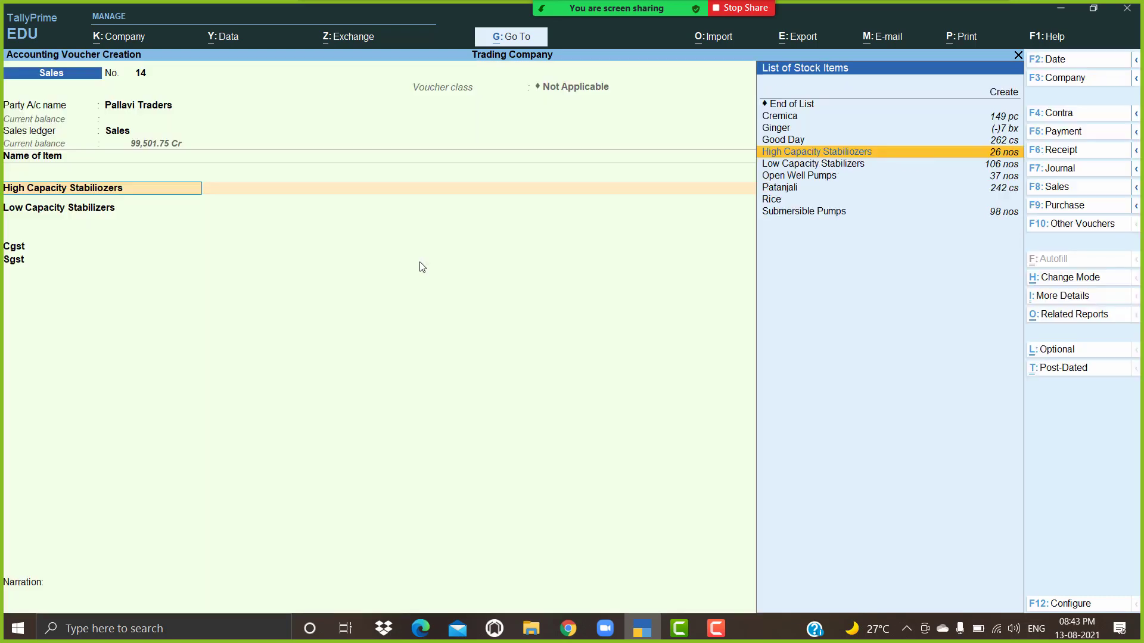
key(Return)
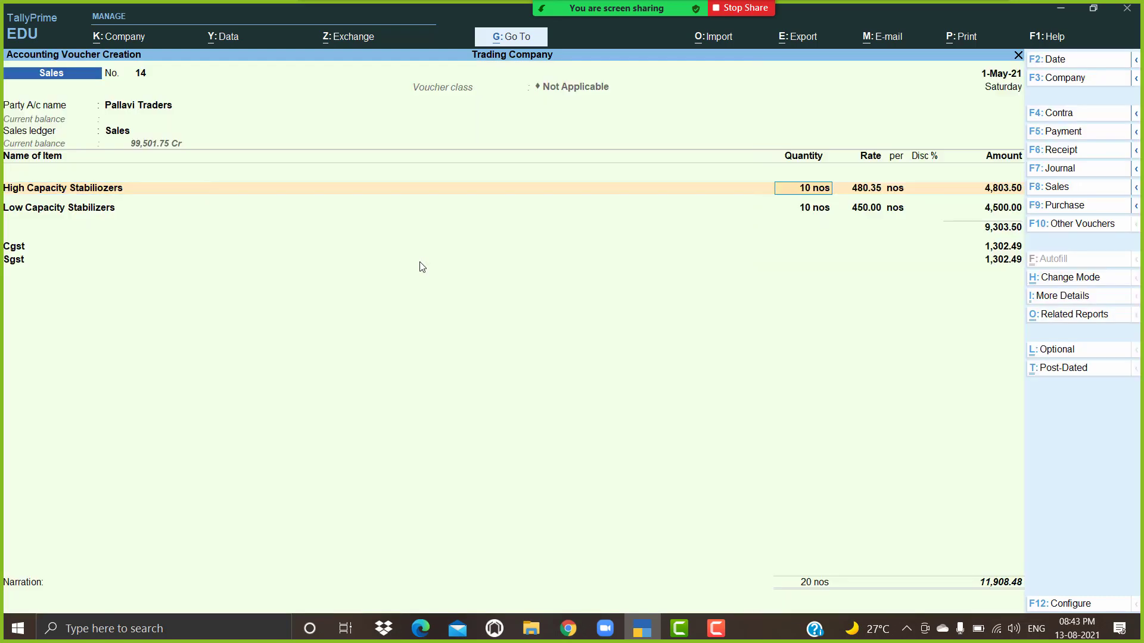
key(BackSpace)
key(BackSpace)
key(BackSpace)
key(Return)
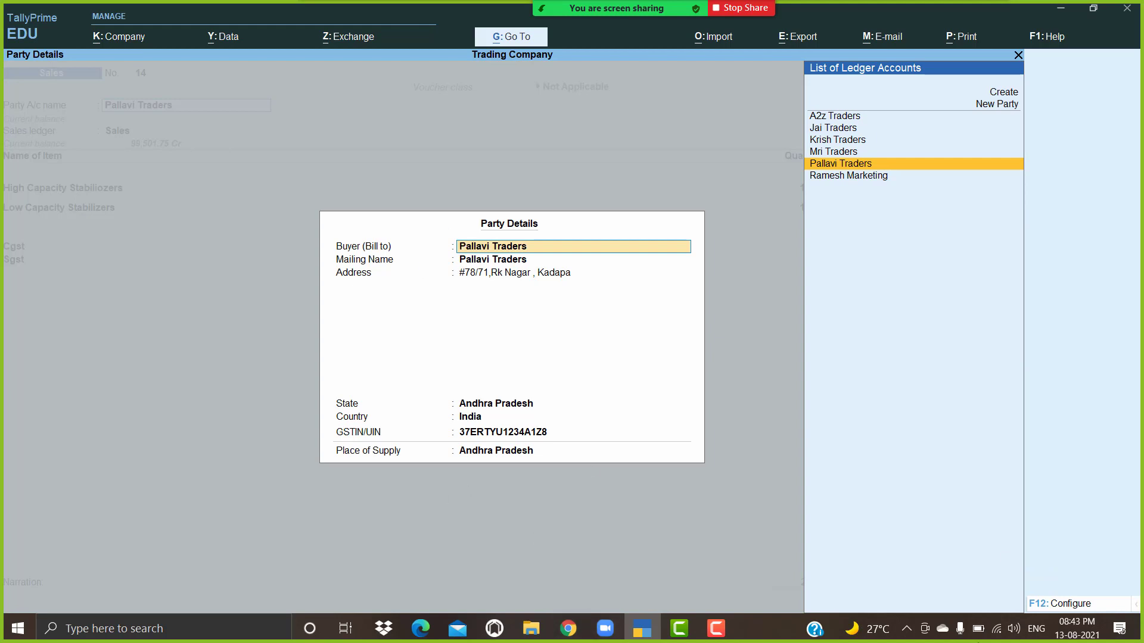
Step: Keep separate buyer/consignee at No, accept Pallavi Traders' details and Sales Taxable, back to items
click(1072, 604)
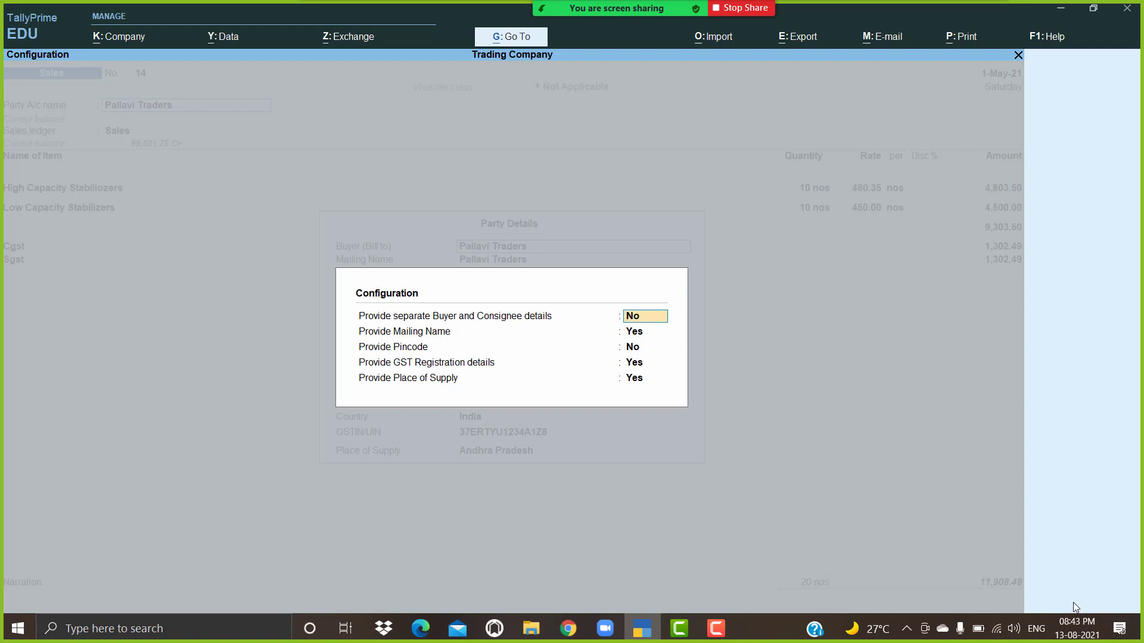
key(ctrl+a)
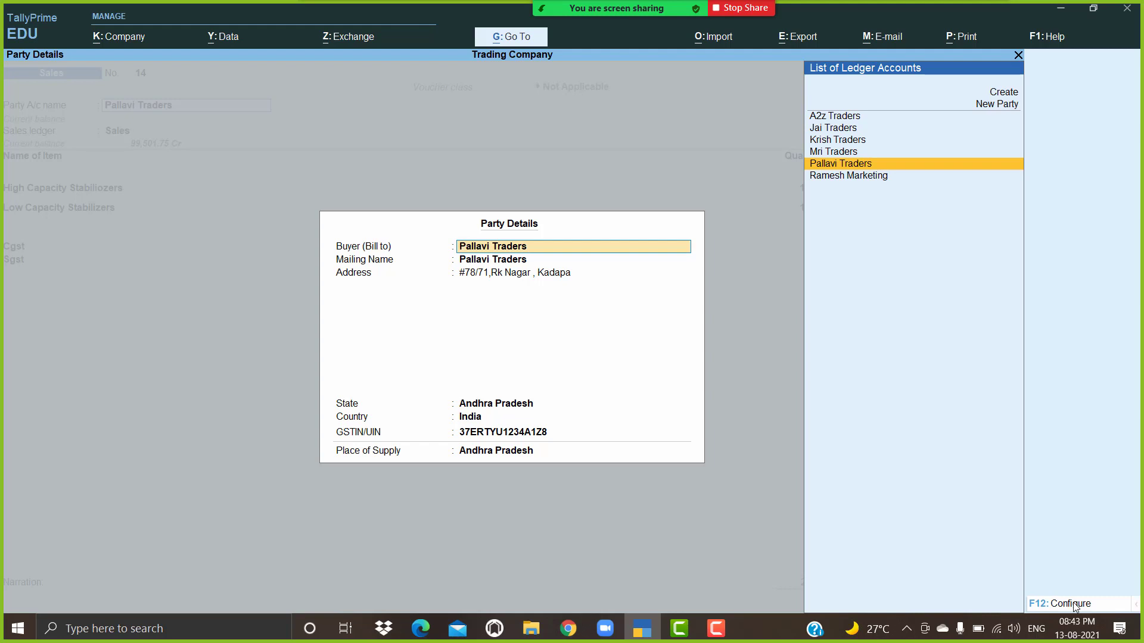
key(Return)
key(Return)
key(Return)
key(Return)
key(Return)
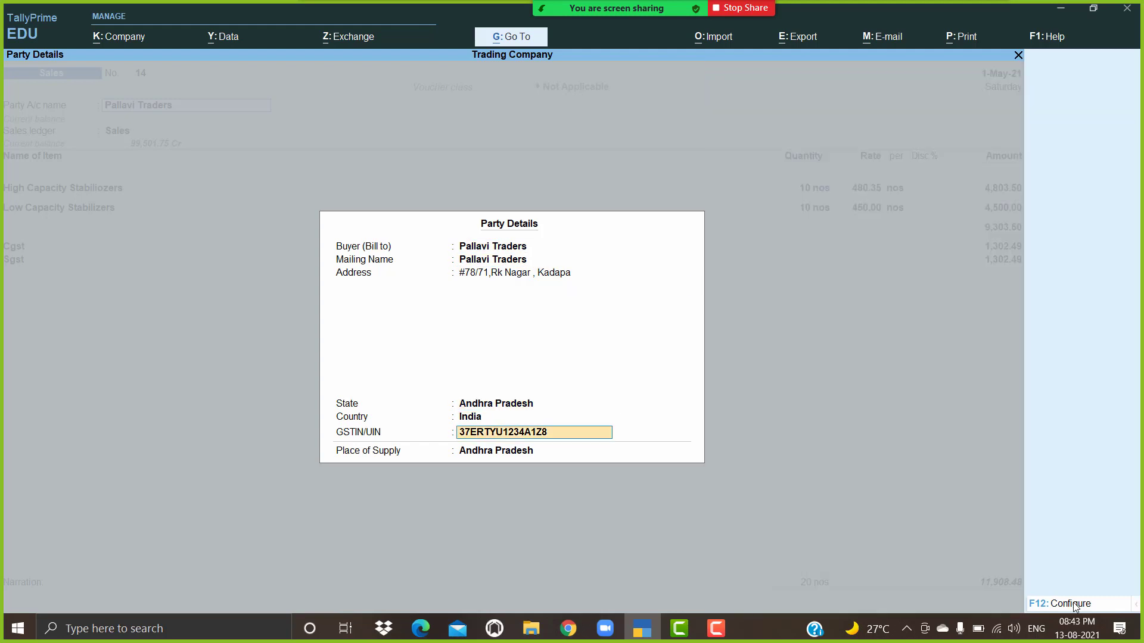
key(Return)
key(Return)
key(Return)
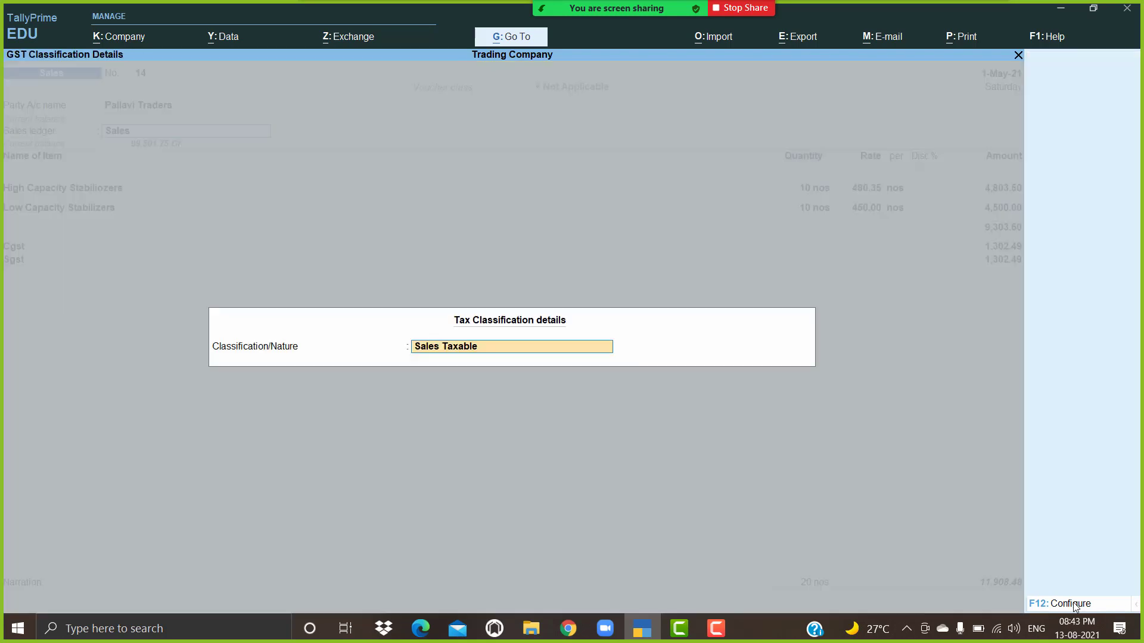
key(Return)
key(Return)
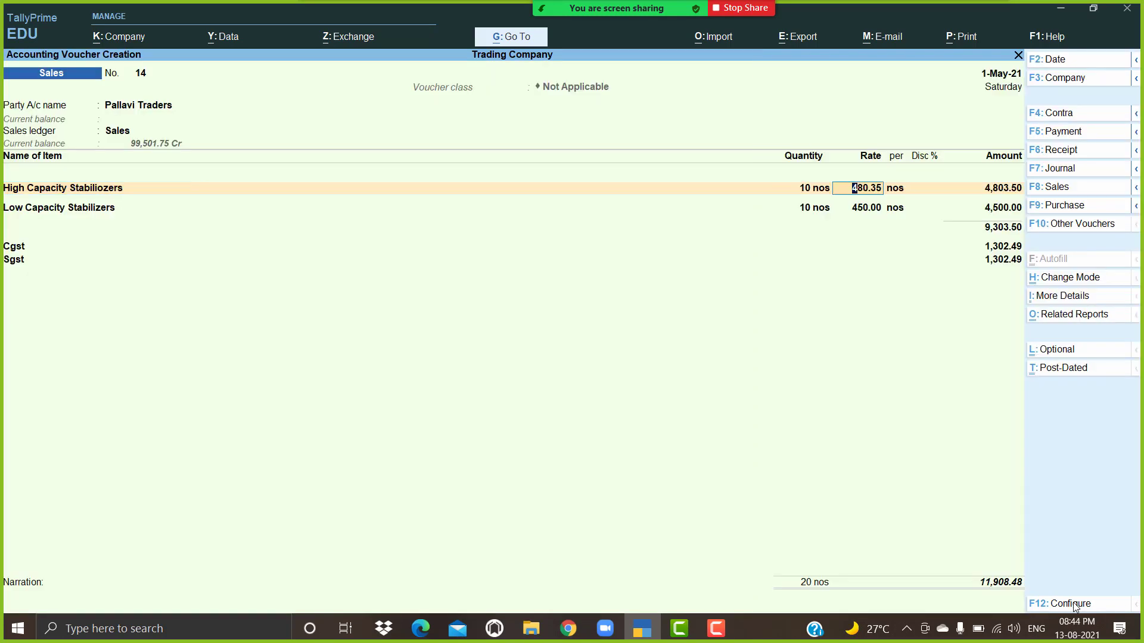
key(ctrl)
Step: Save voucher 14 and start voucher 15 with Pallavi Traders as the party
key(ctrl+a)
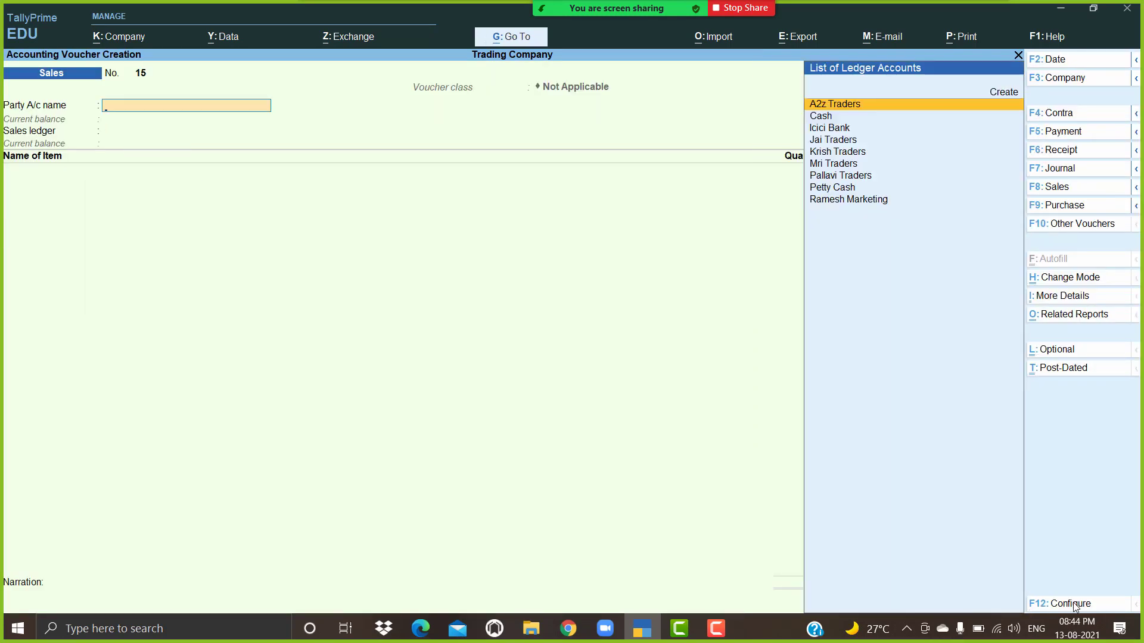
text(Pa)
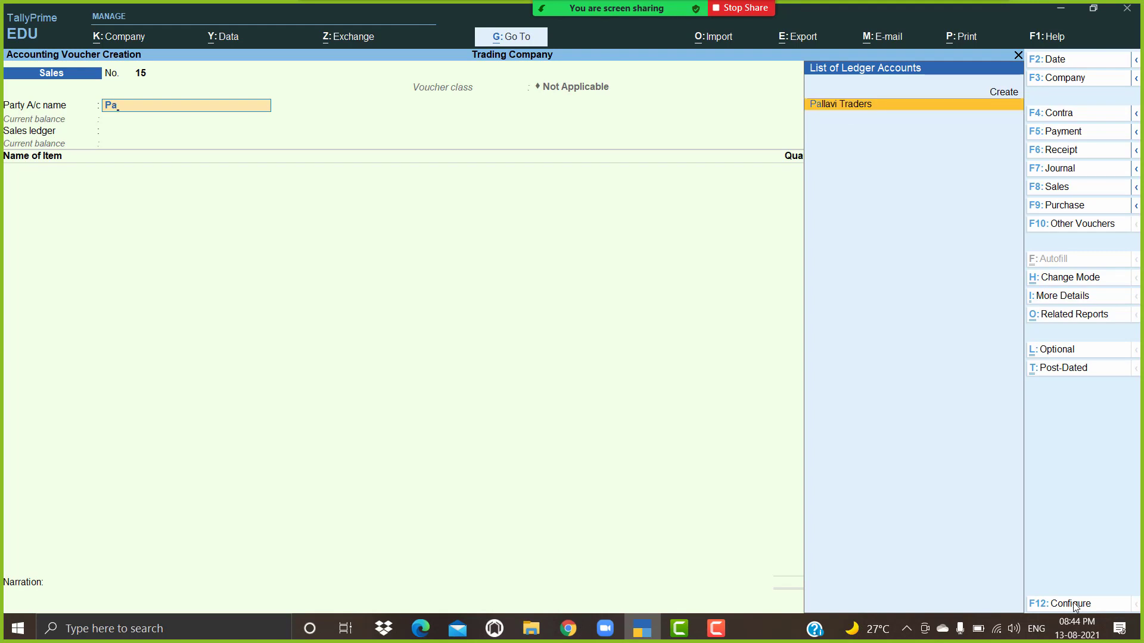
key(Return)
key(Return)
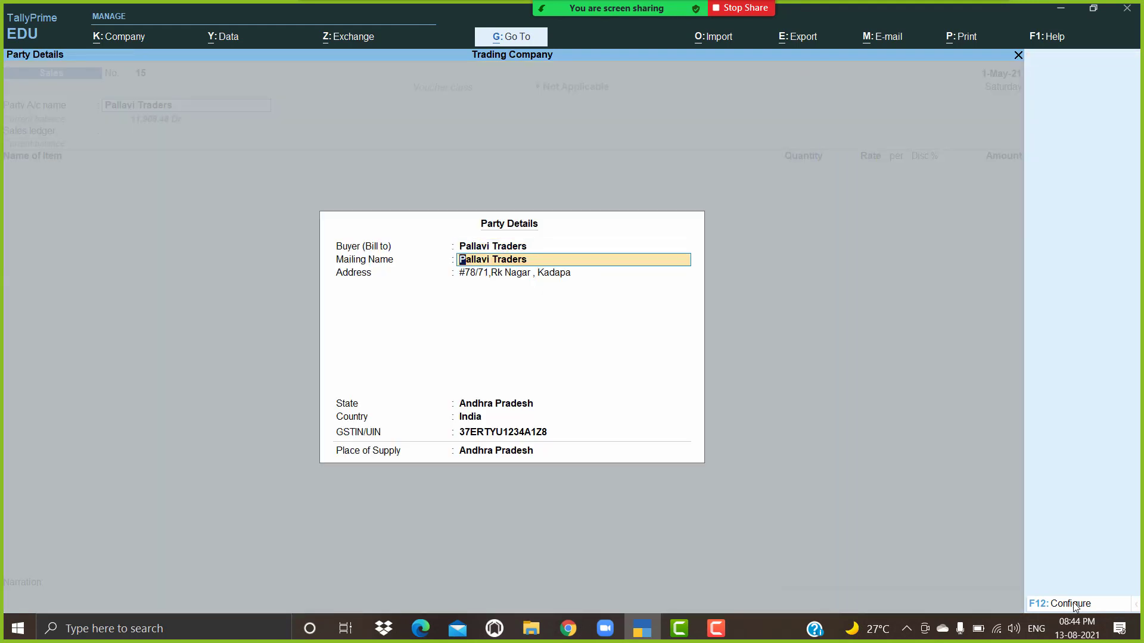
key(BackSpace)
key(Escape)
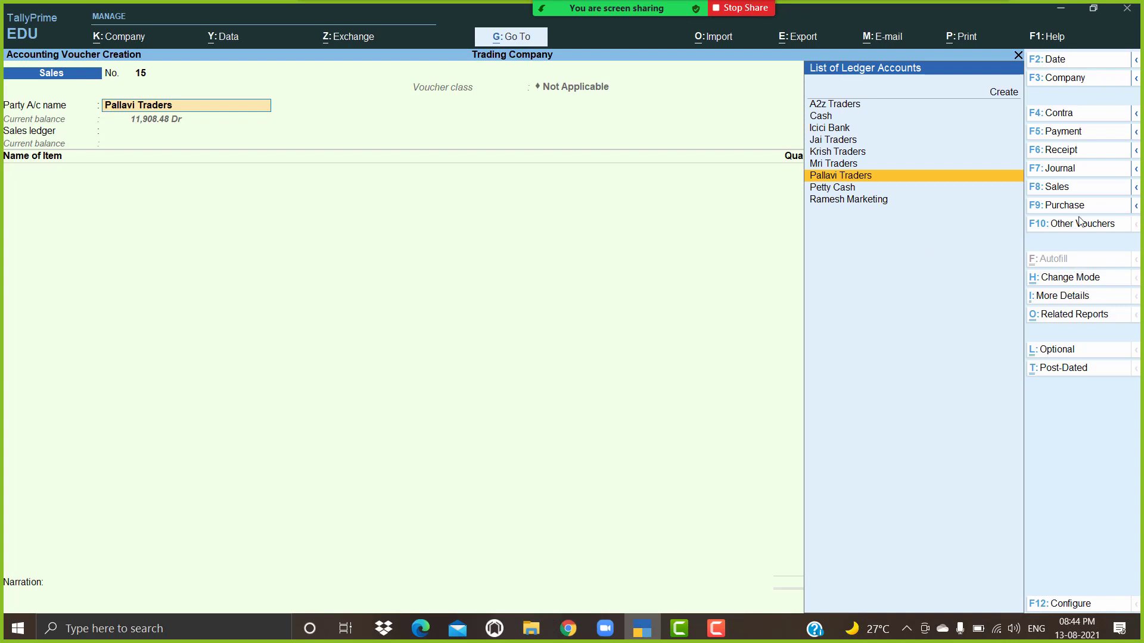
Step: Keep voucher 15's class as Not Applicable and abandon its party details
click(1075, 188)
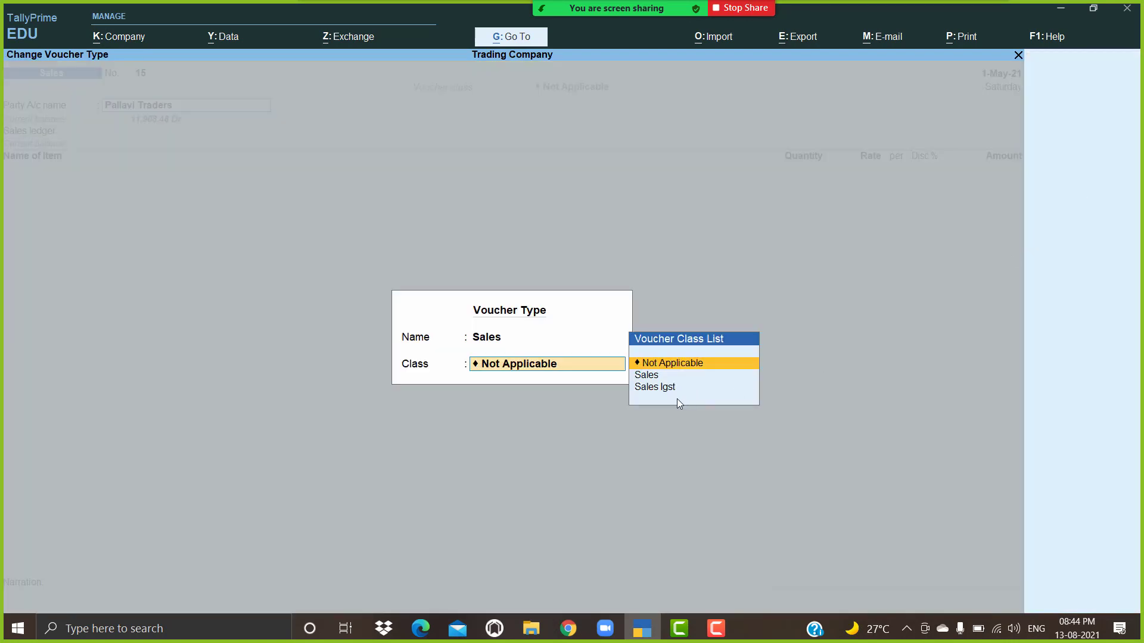
key(BackSpace)
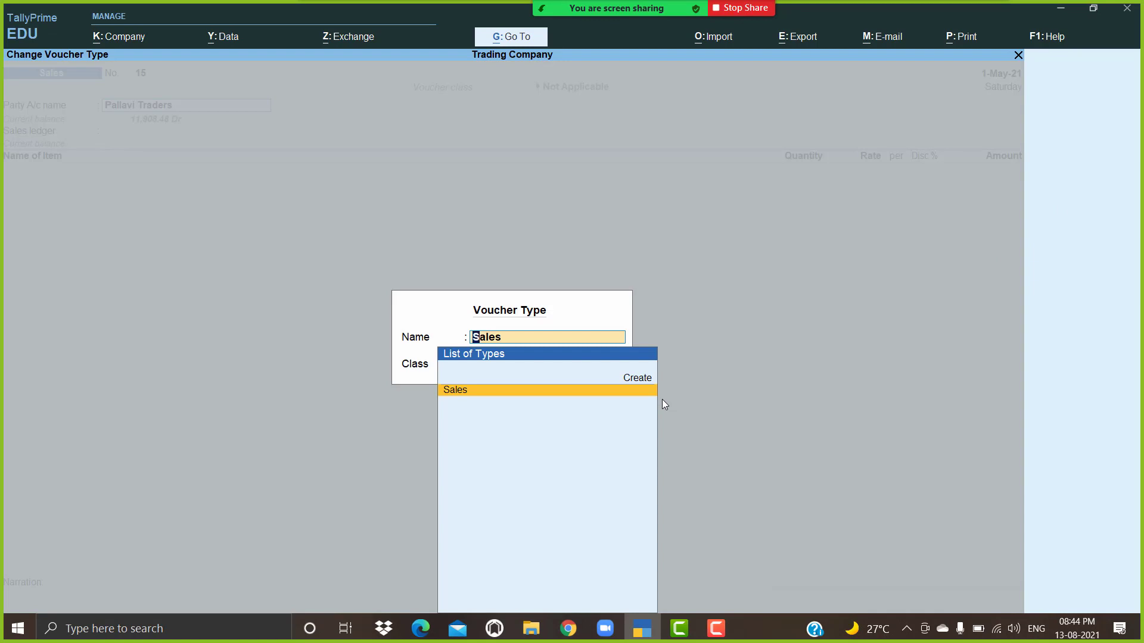
key(Return)
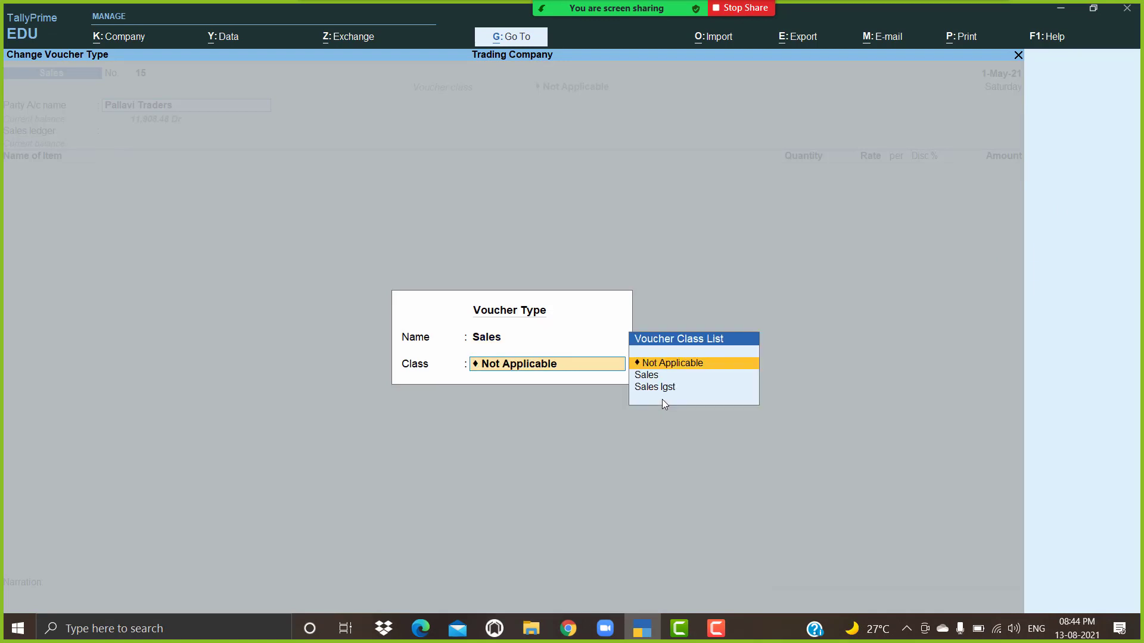
key(Return)
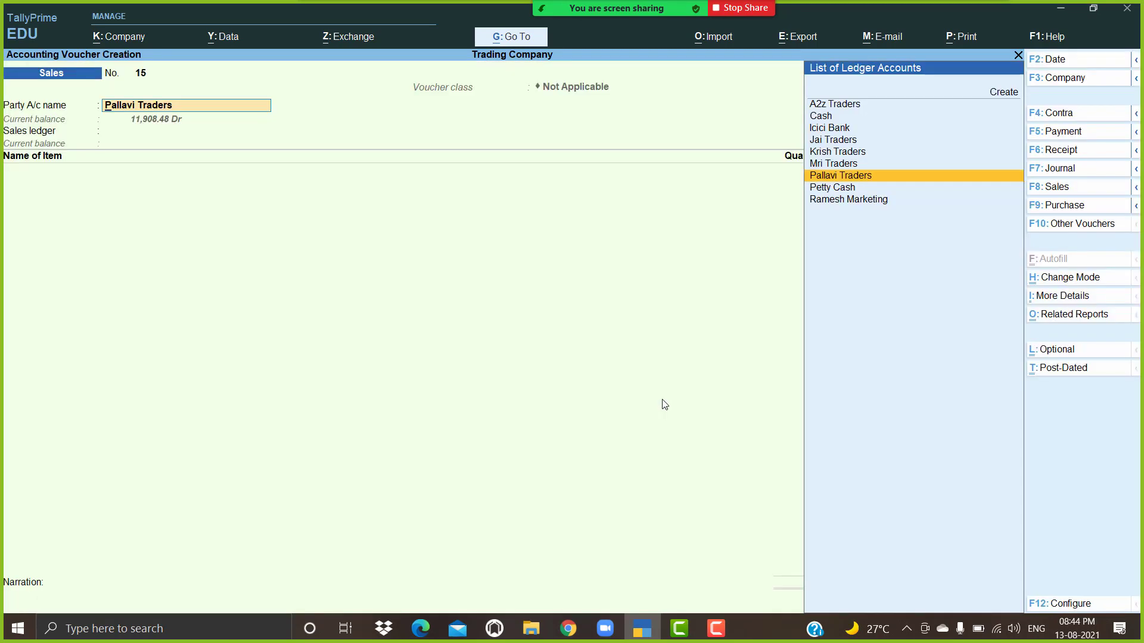
key(Return)
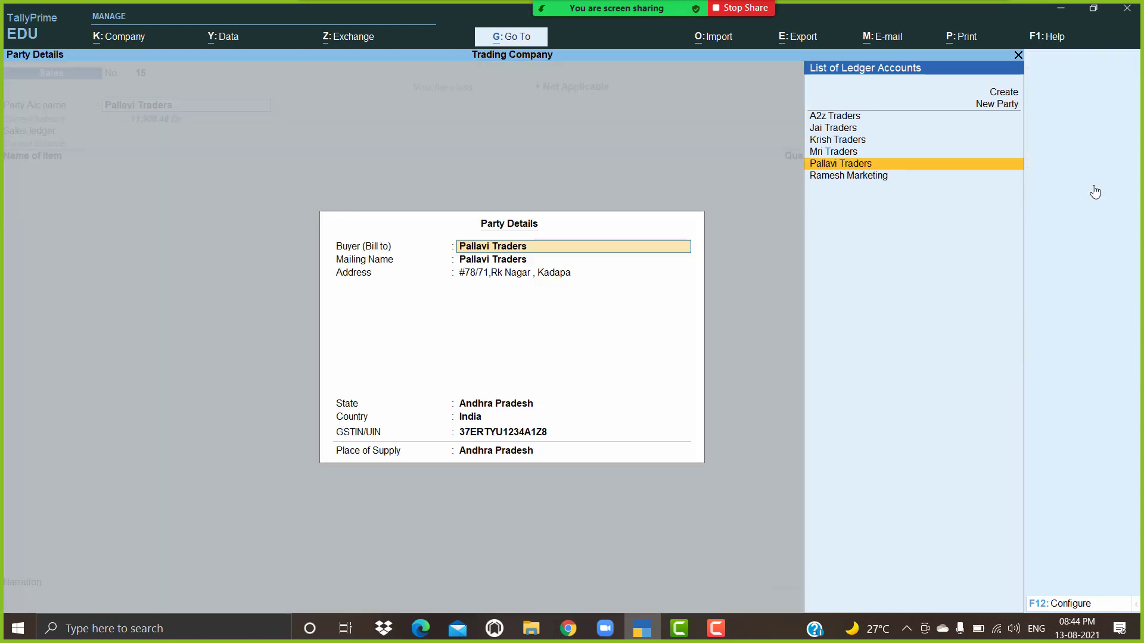
key(Escape)
key(Escape)
Step: Quit voucher entry and open the Sales voucher type for alteration
key(y)
key(Escape)
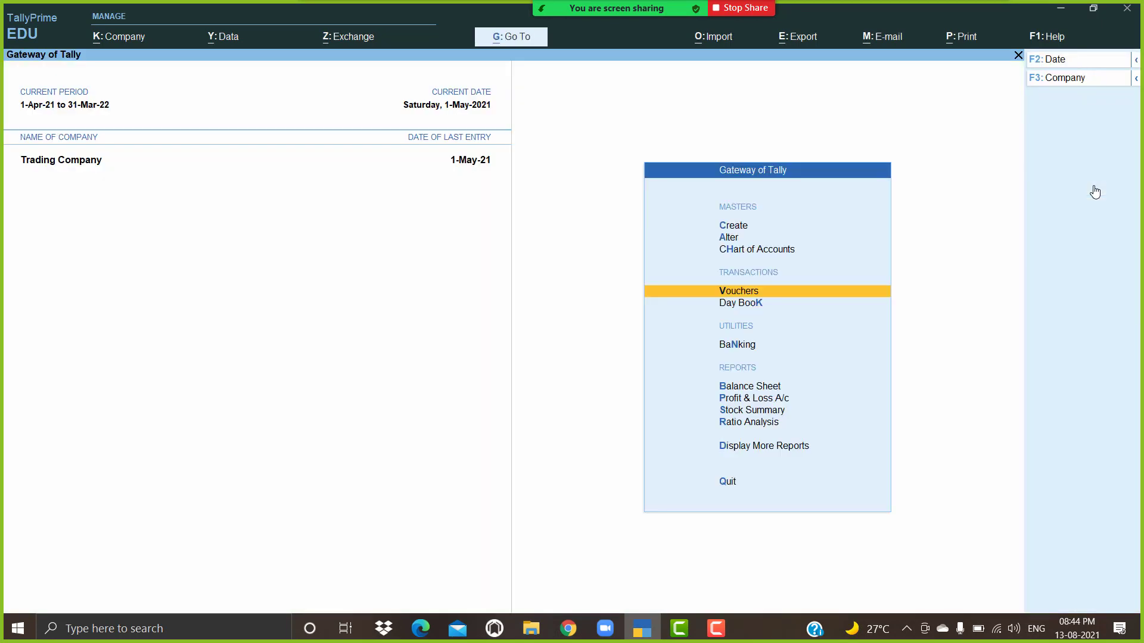
key(Up)
key(Up)
key(Return)
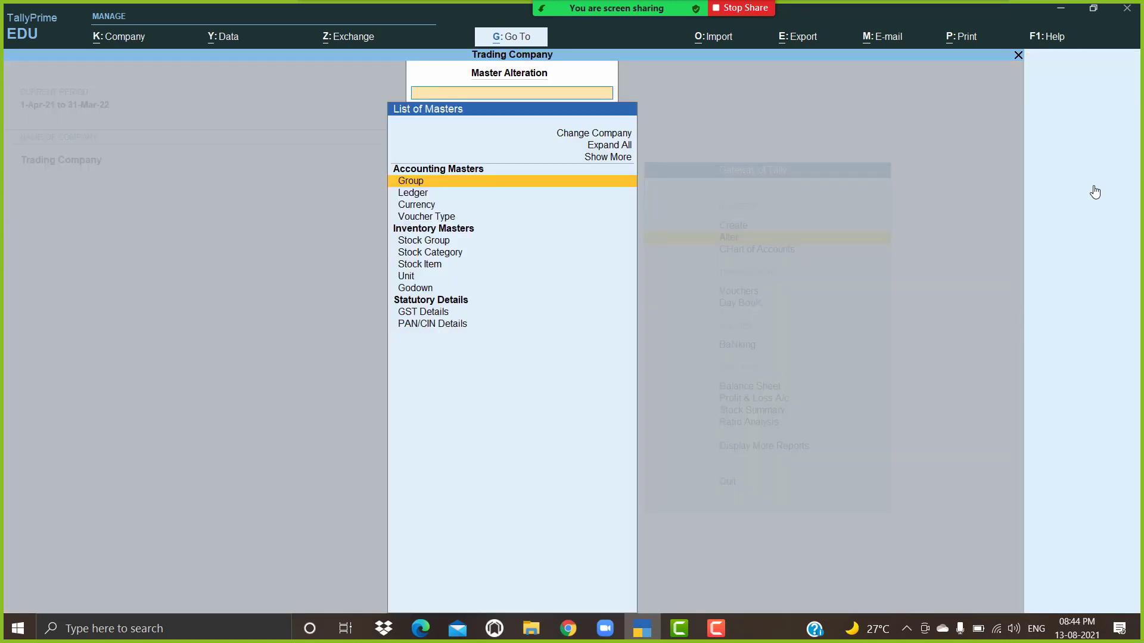
key(Down)
key(Down)
key(Down)
key(Return)
text(Sa)
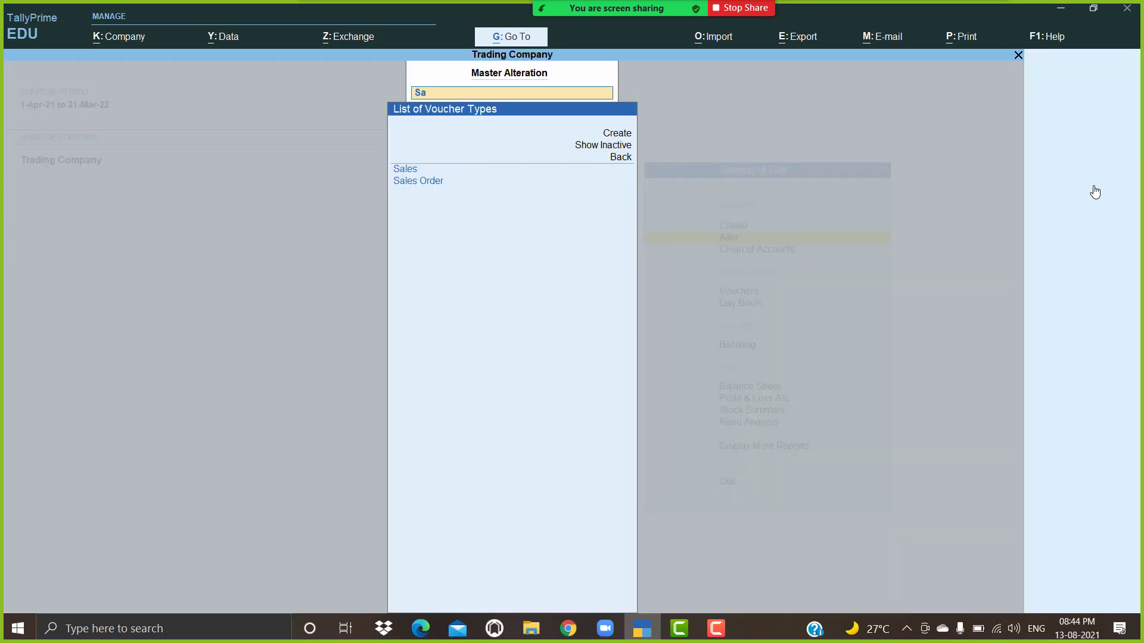
key(Return)
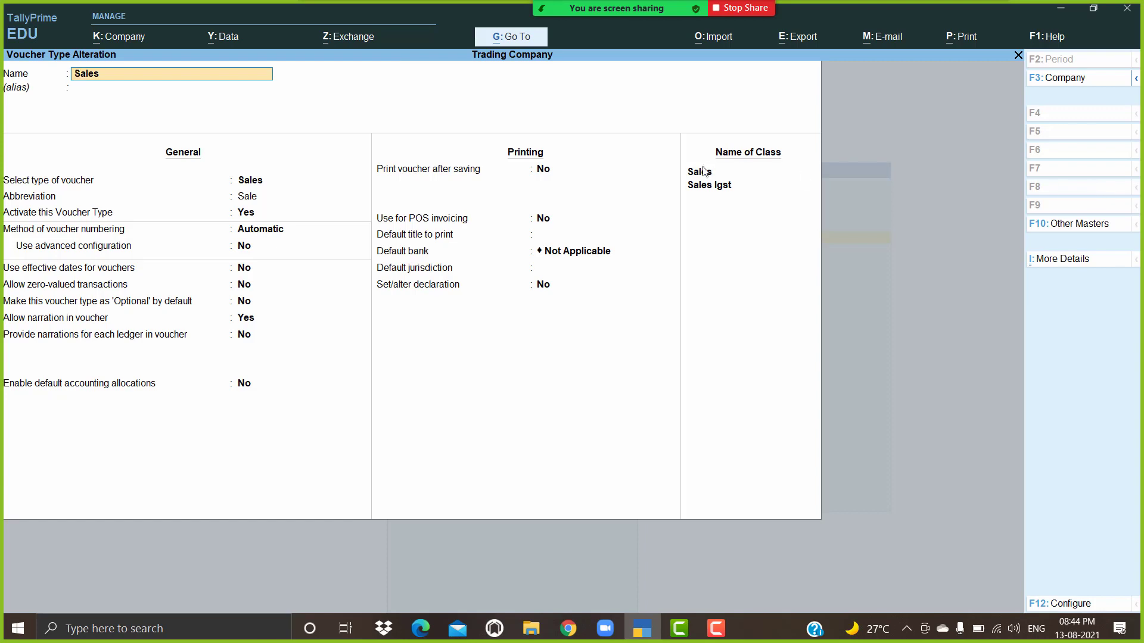
Step: Delete the Sales and Sales Igst rows under Name of Class
click(707, 176)
key(BackSpace)
key(BackSpace)
key(BackSpace)
key(BackSpace)
key(BackSpace)
key(Return)
key(BackSpace)
key(BackSpace)
key(BackSpace)
key(BackSpace)
key(BackSpace)
key(BackSpace)
key(BackSpace)
key(BackSpace)
key(BackSpace)
key(BackSpace)
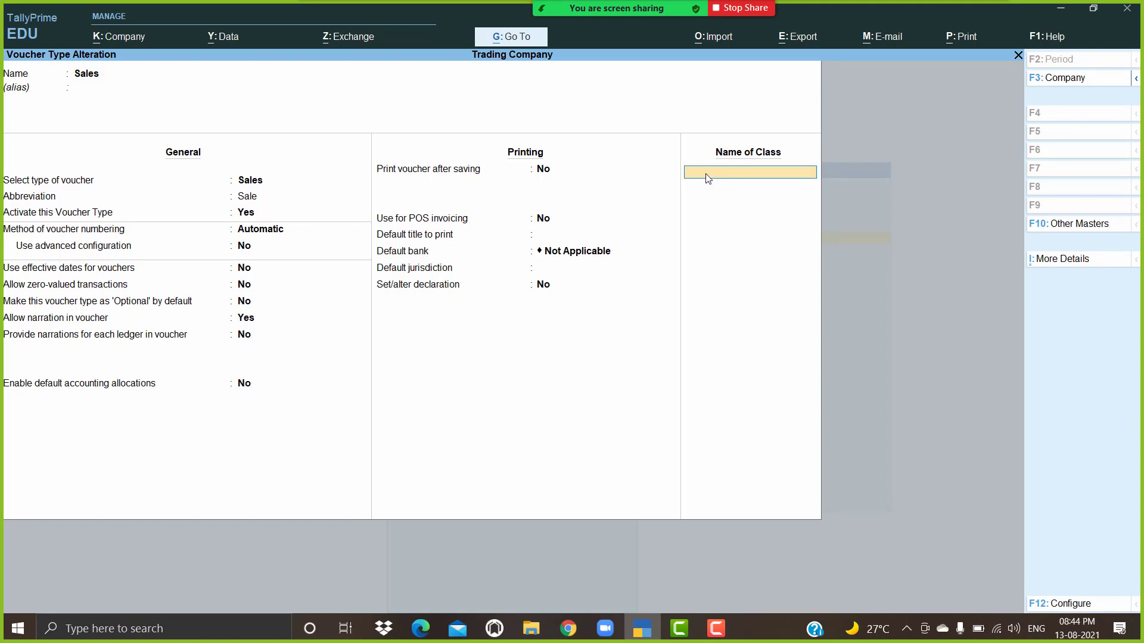
key(Return)
key(Return)
Step: Save the voucher type and start a new sales voucher for Pallavi Traders
key(Escape)
key(Escape)
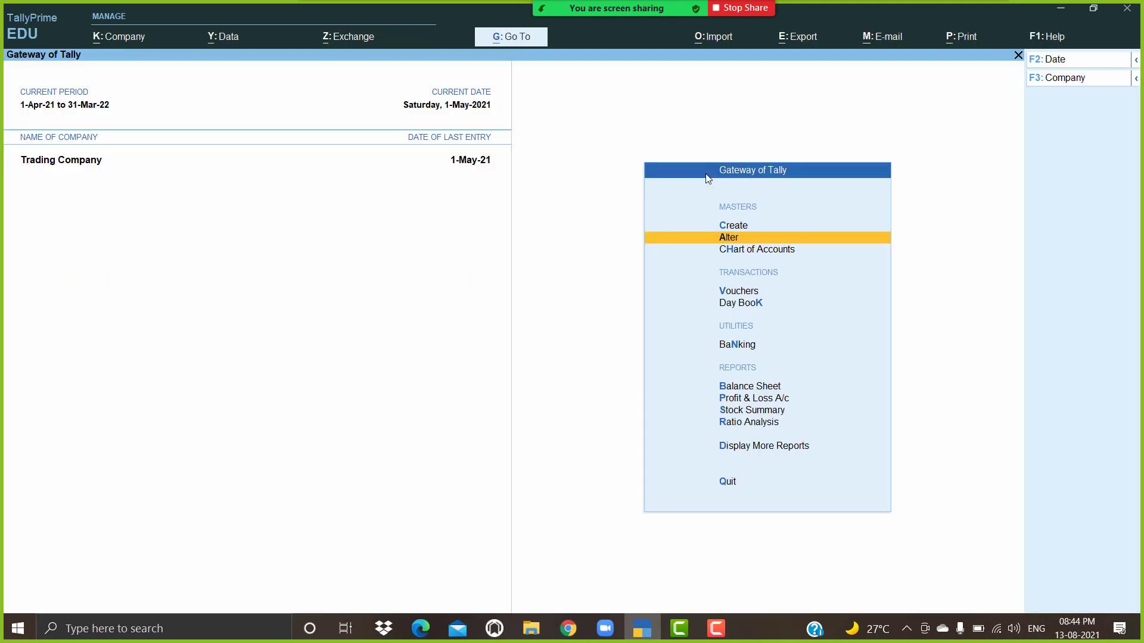
key(Down)
key(Down)
key(Return)
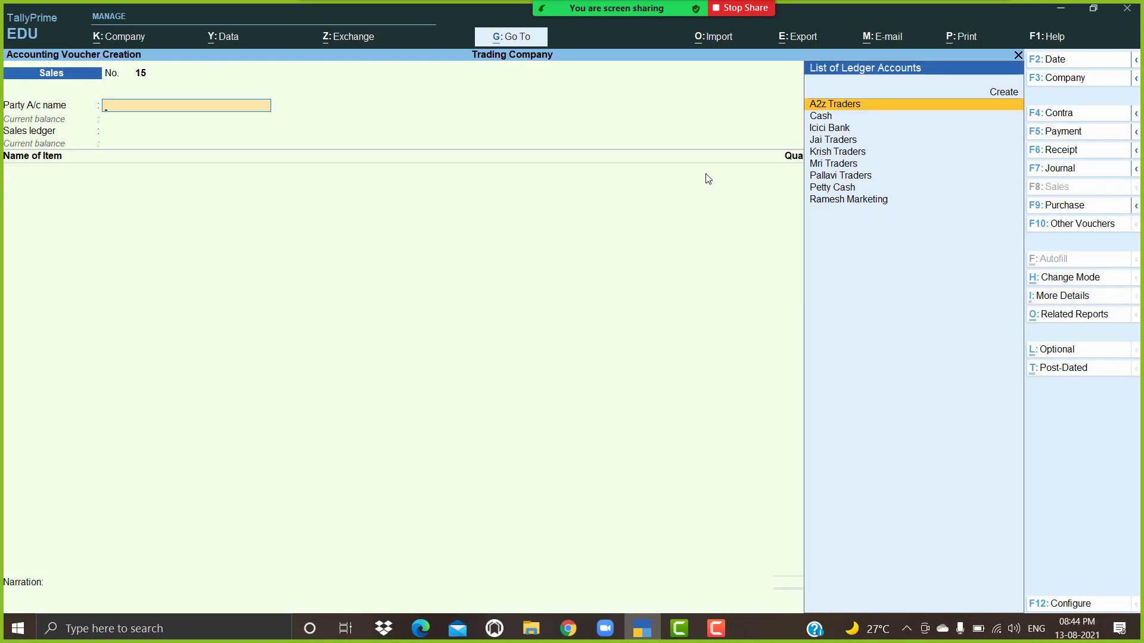
key(Down)
key(Down)
key(Down)
key(Down)
key(Down)
key(Down)
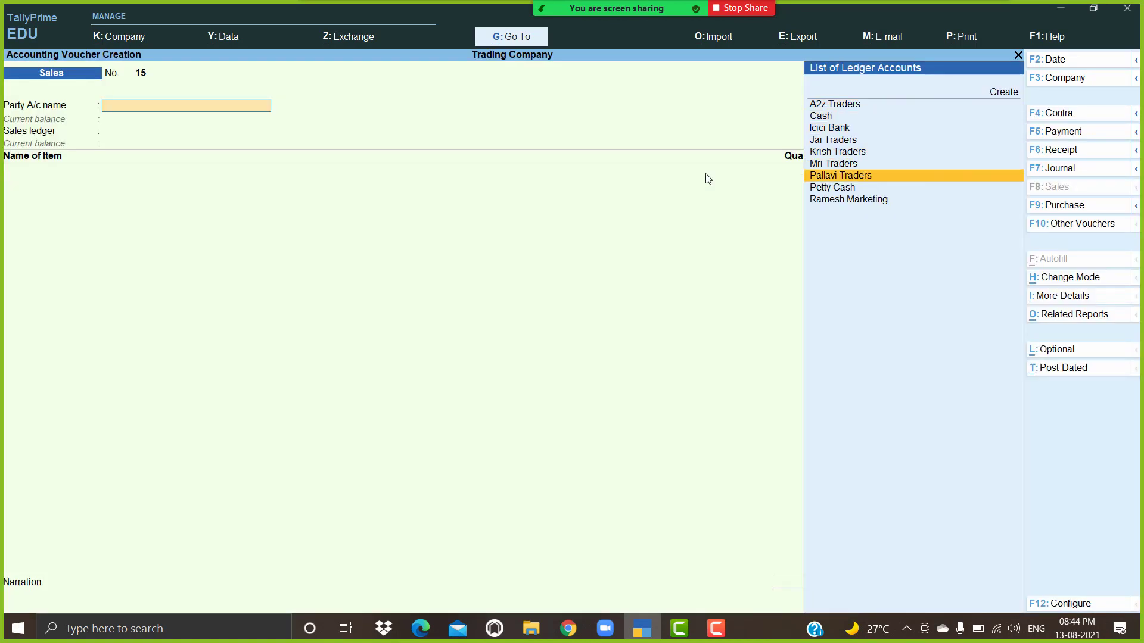
key(Return)
key(Return)
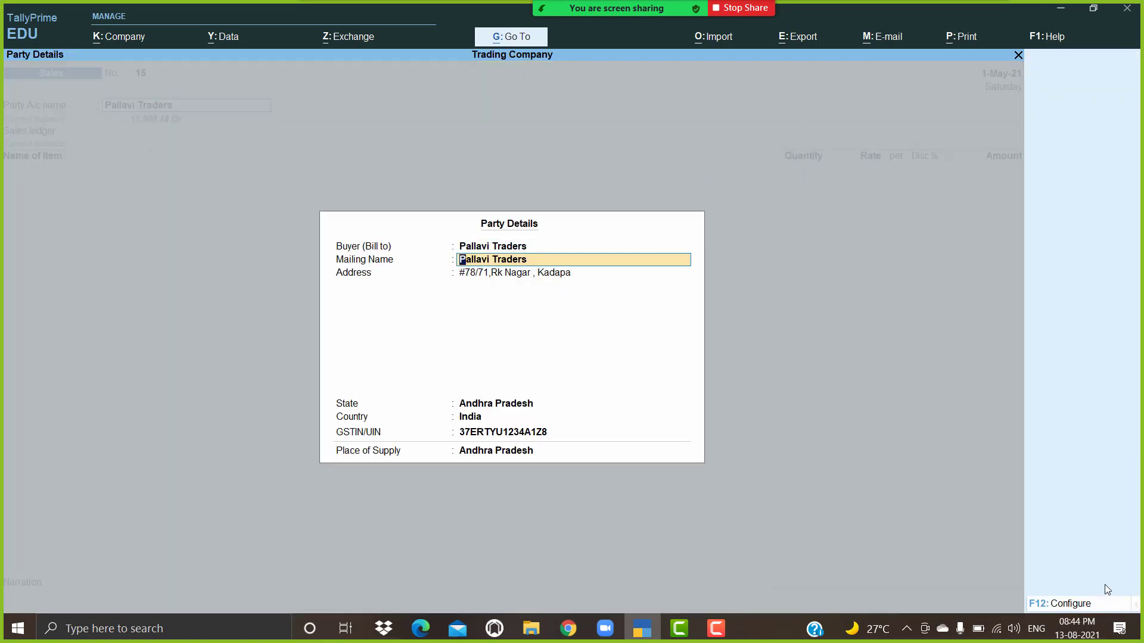
Step: Set separate buyer and consignee details to No and accept the party details
click(1077, 603)
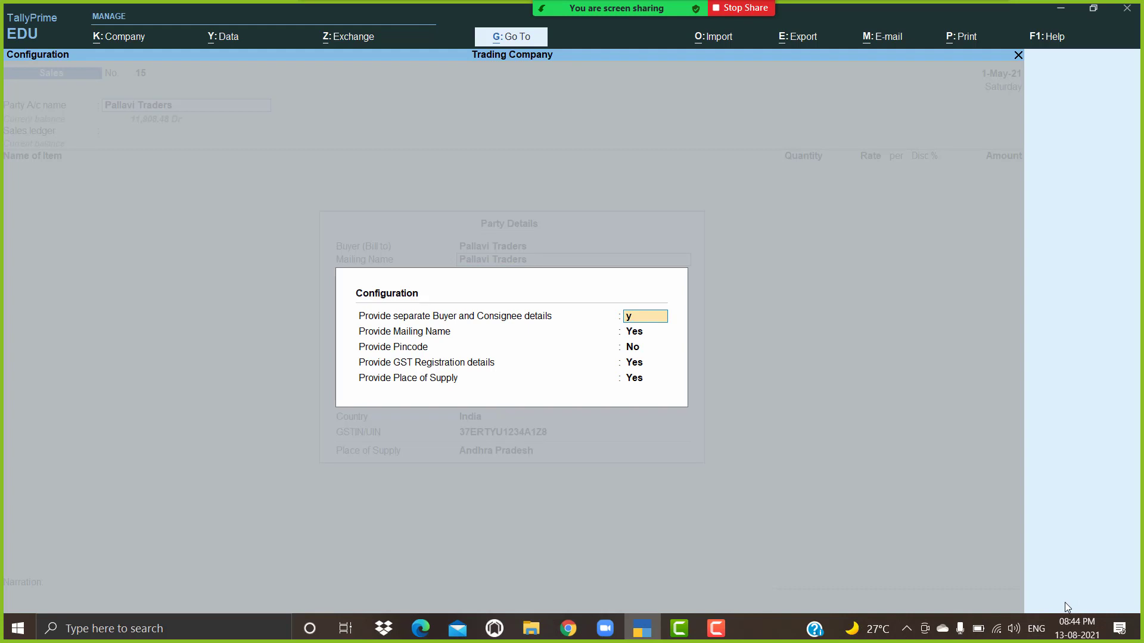
key(Return)
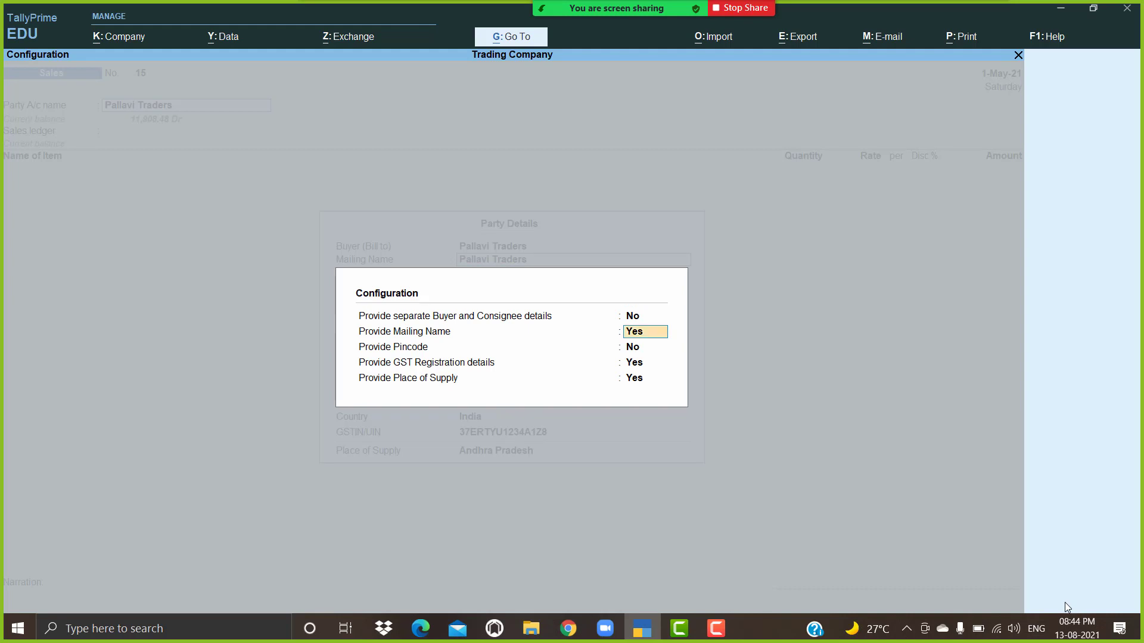
key(Return)
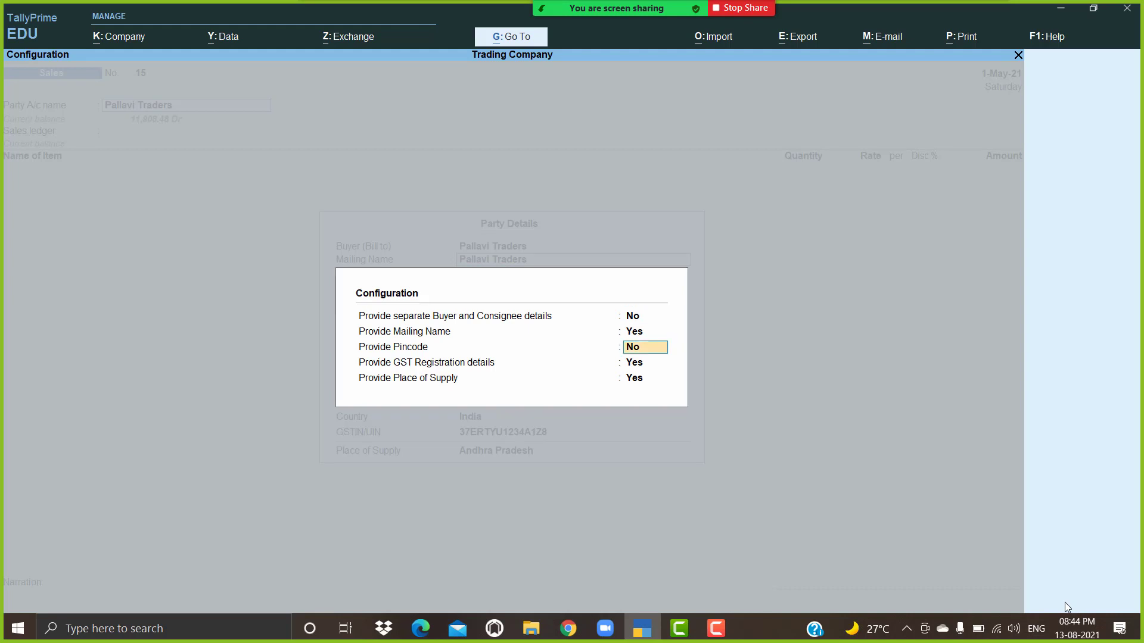
key(Return)
key(Return)
key(Return)
key(Return)
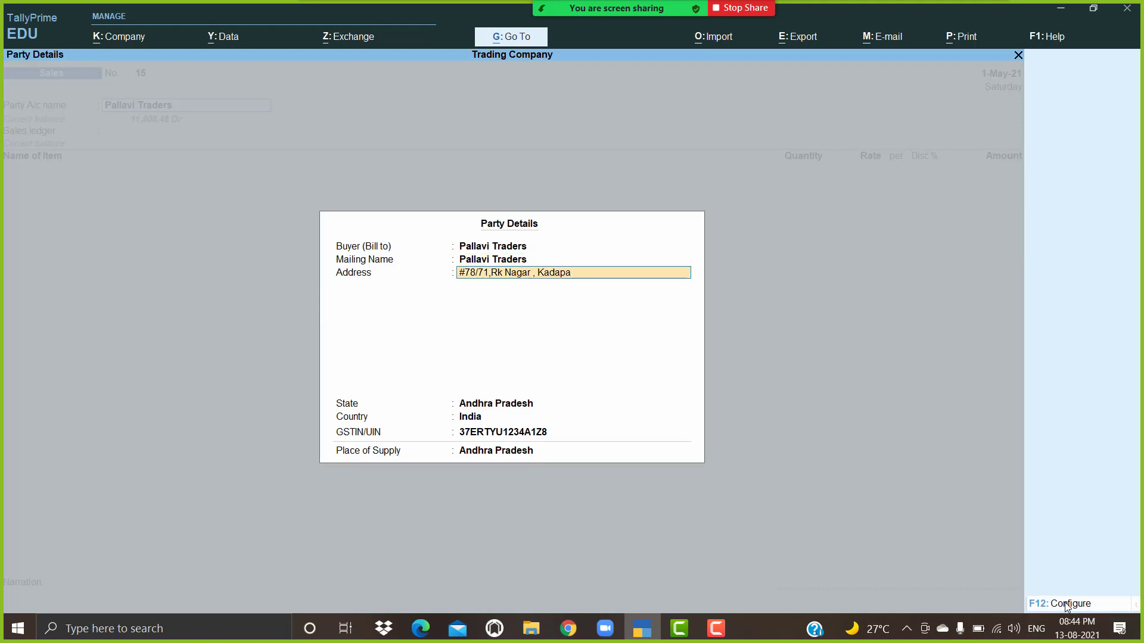
key(Return)
key(Return)
key(Return)
key(Return)
key(Return)
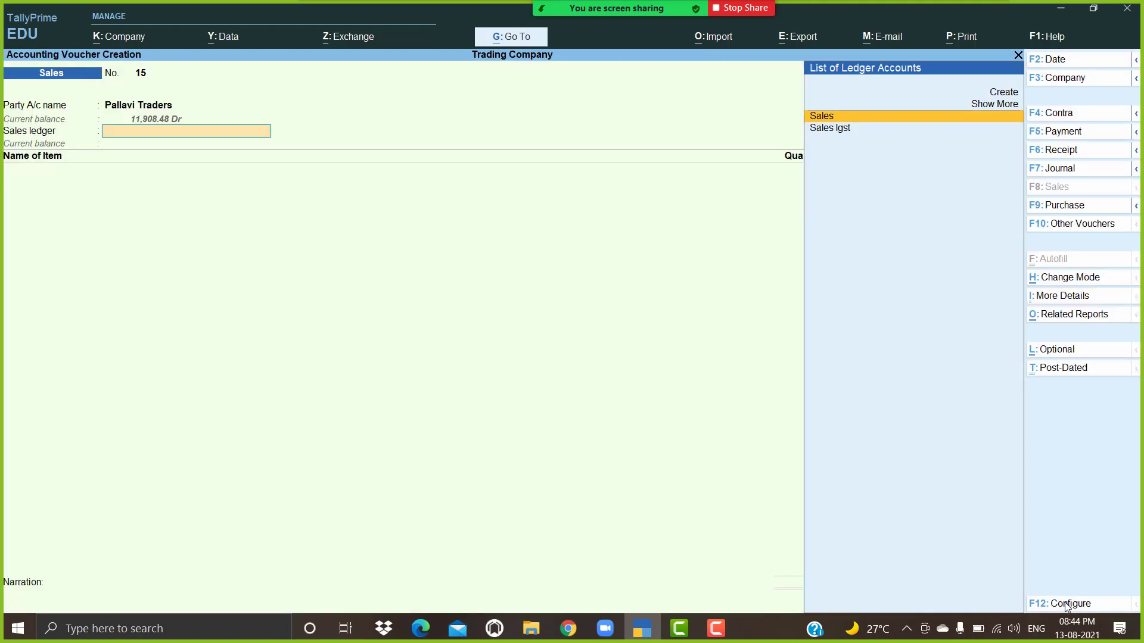
key(Return)
Step: Choose the Sales ledger as Sales Taxable and add High Capacity Stabiliozers
text(Sales)
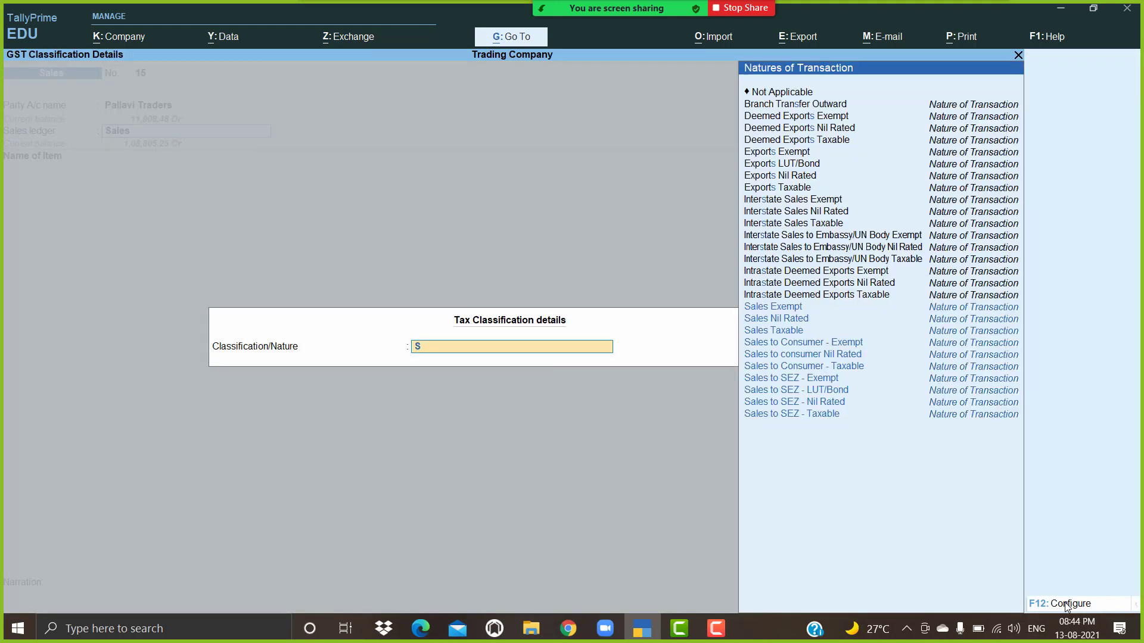
key(Down)
key(Down)
key(Return)
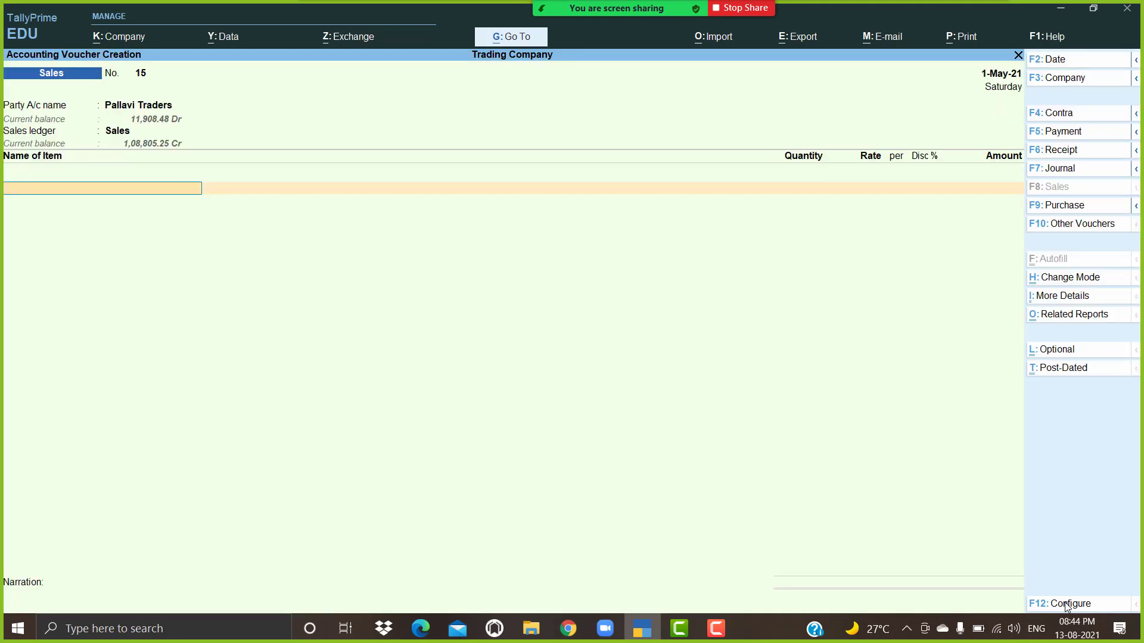
key(Down)
key(Down)
key(Down)
key(Down)
key(Down)
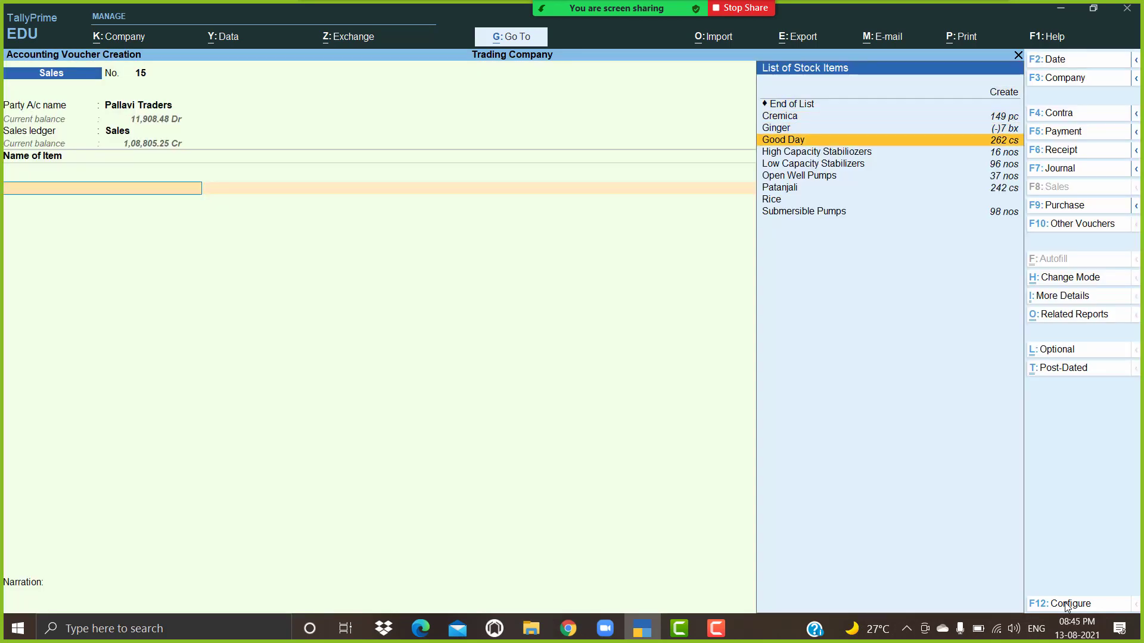
key(Return)
key(Return)
key(Return)
key(Return)
key(Return)
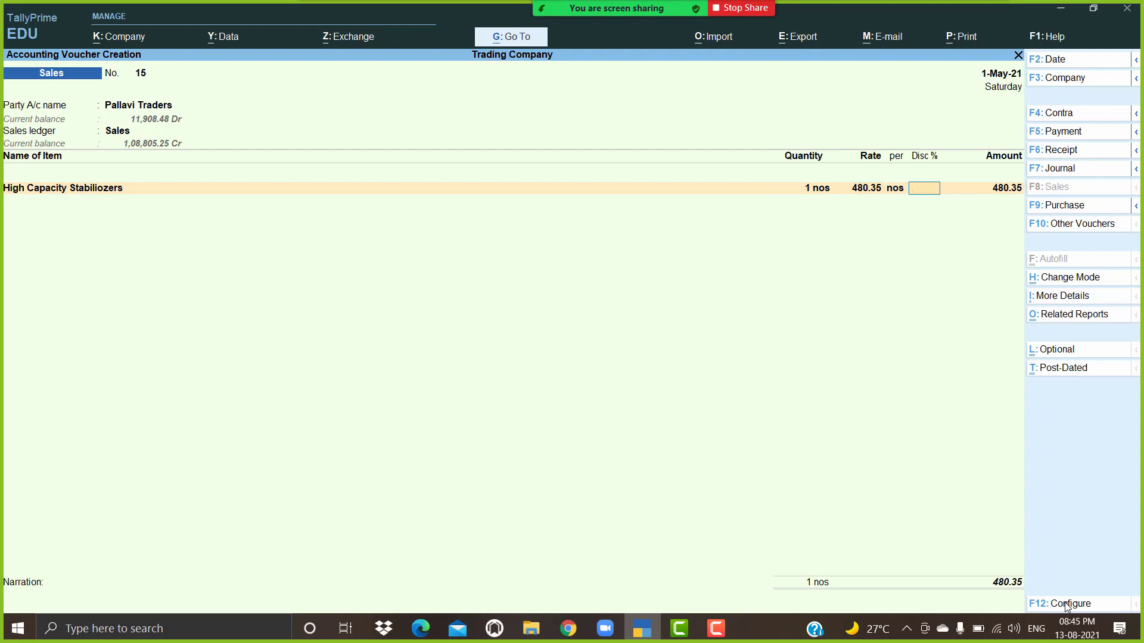
key(Return)
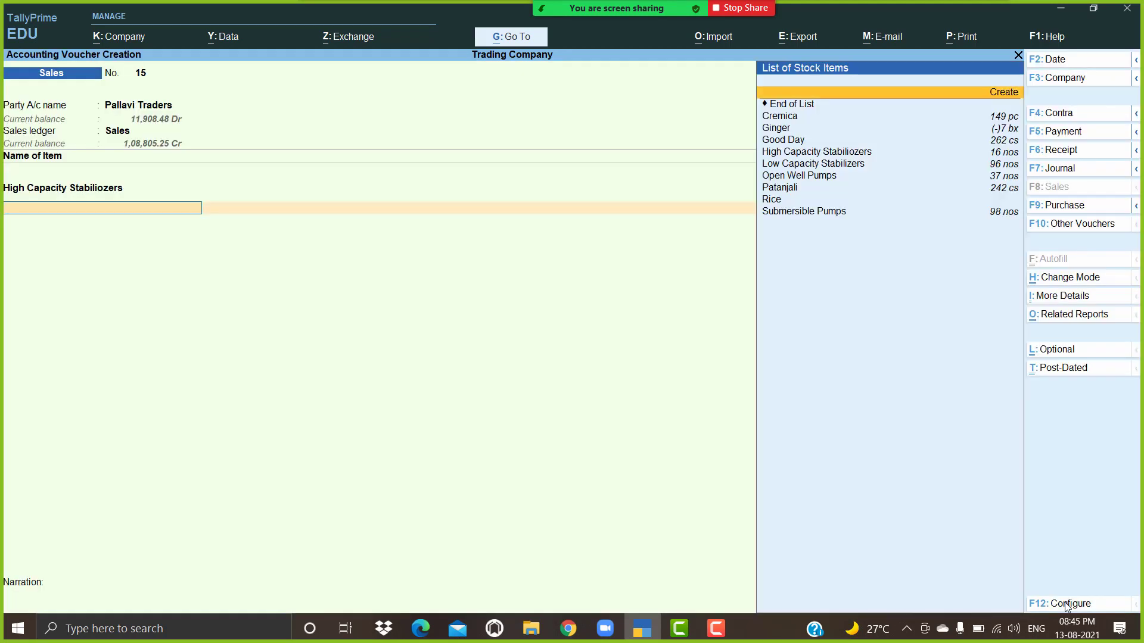
Step: Add 5 Low Capacity Stabilizers, then Cgst and Sgst ledgers of 382.25 each
key(Down)
key(Down)
key(Down)
key(Down)
key(Down)
key(Down)
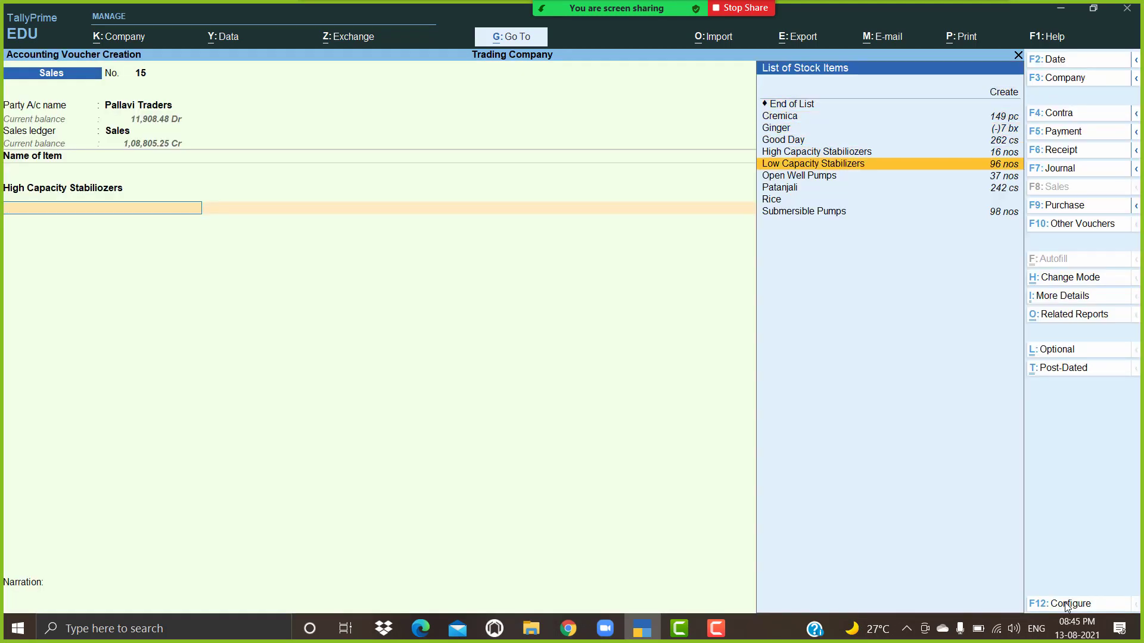
key(Return)
text(5)
key(Return)
key(Return)
key(Return)
key(Return)
key(Return)
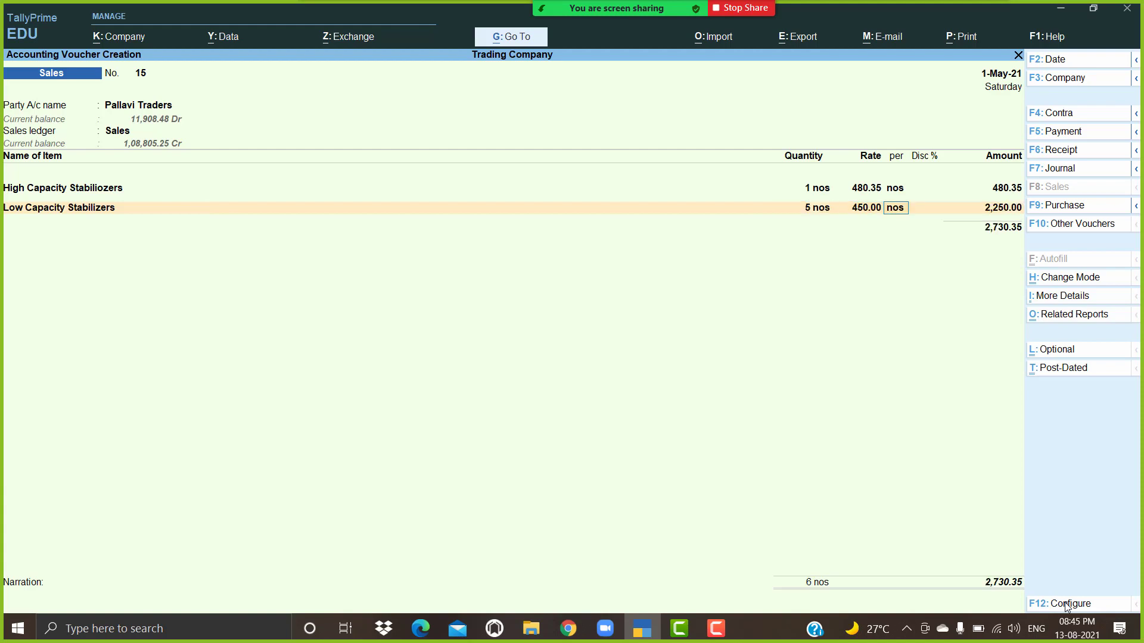
key(Return)
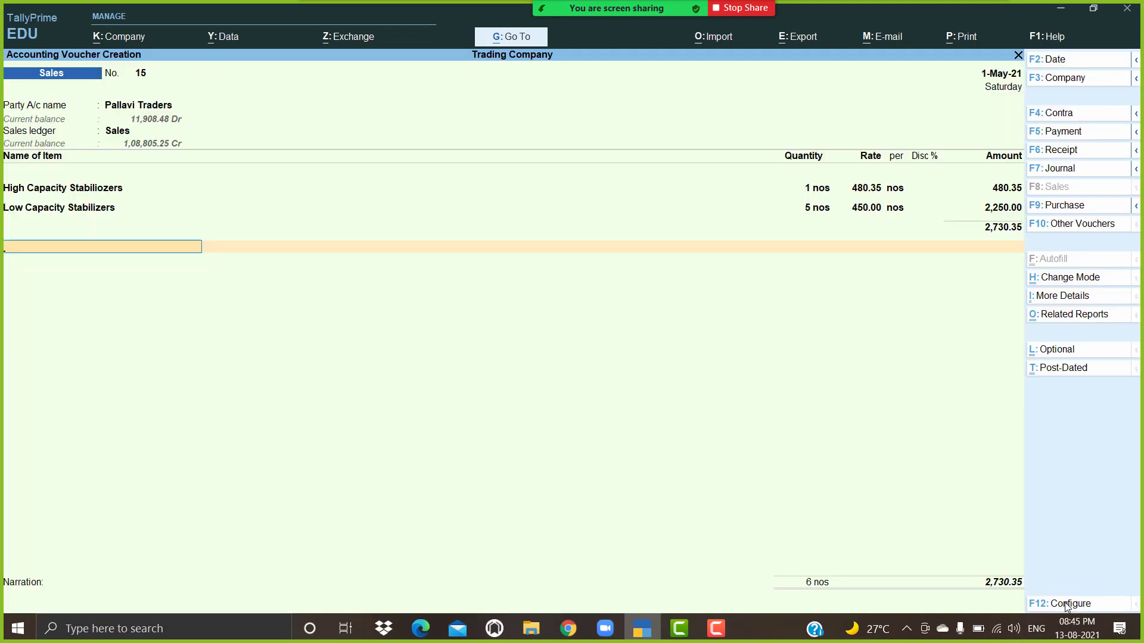
text(cg)
key(Return)
key(Return)
text(sg)
key(Return)
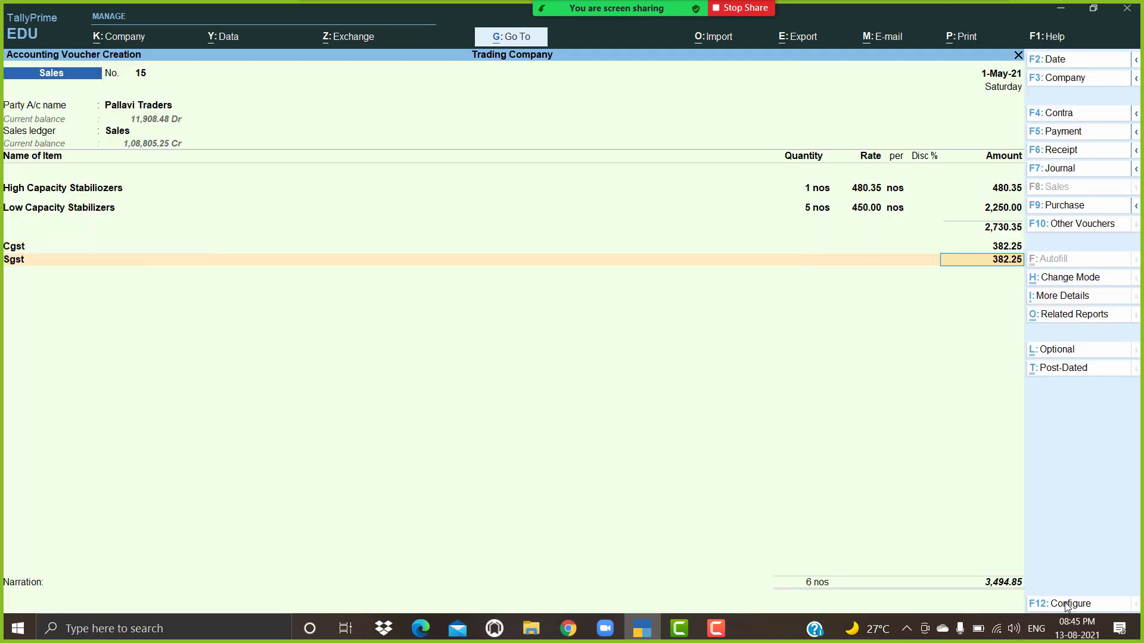
key(Return)
key(alt+p)
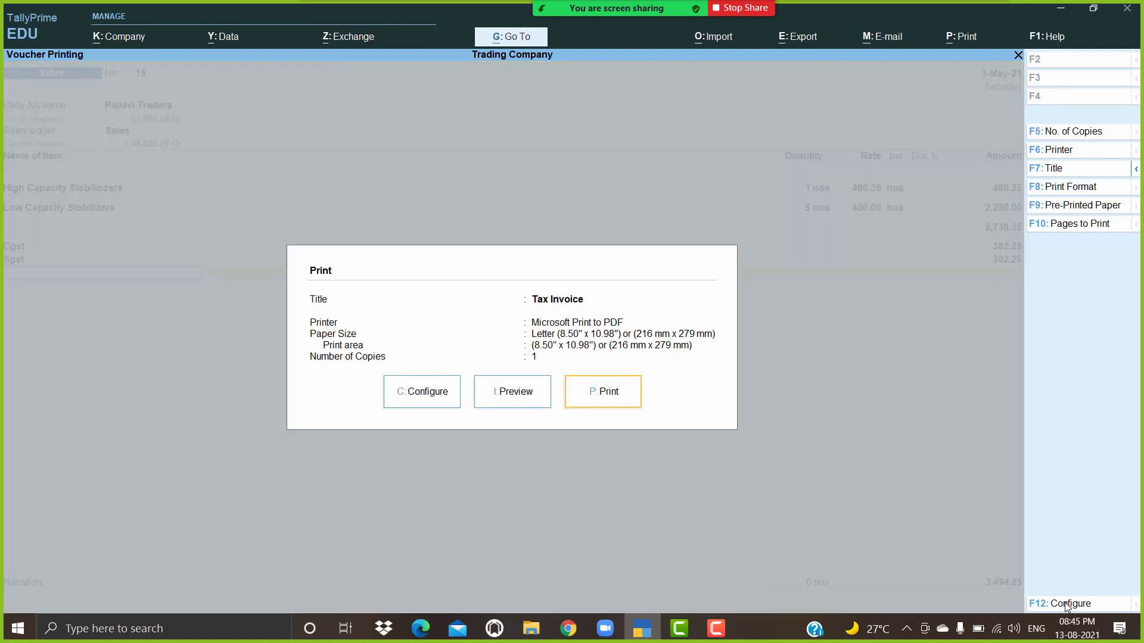
key(Left)
key(Return)
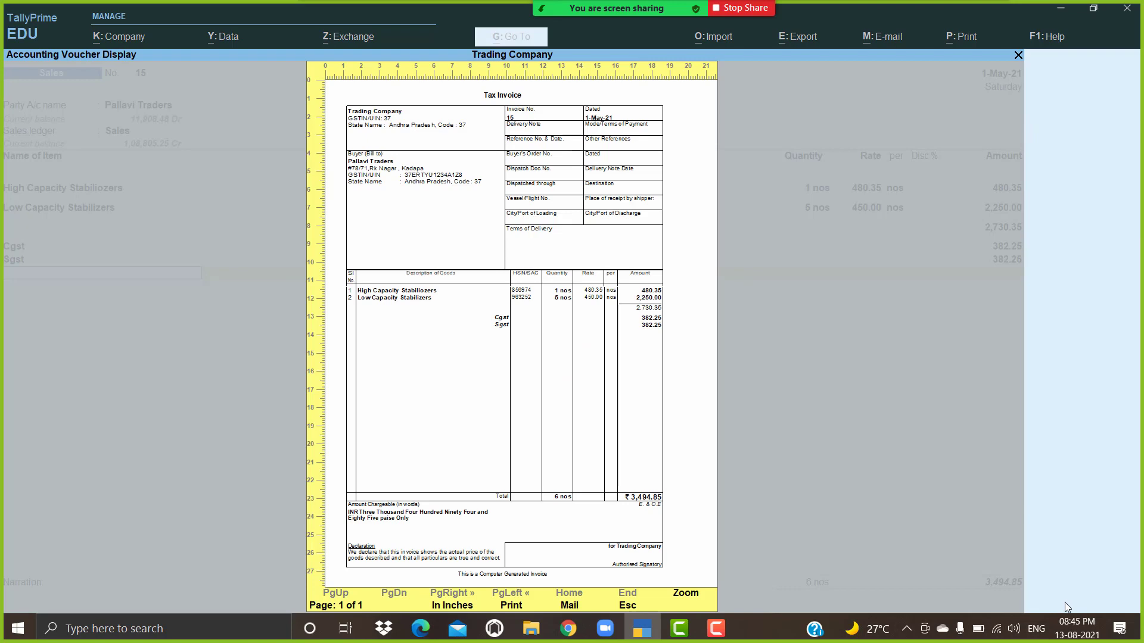
key(Return)
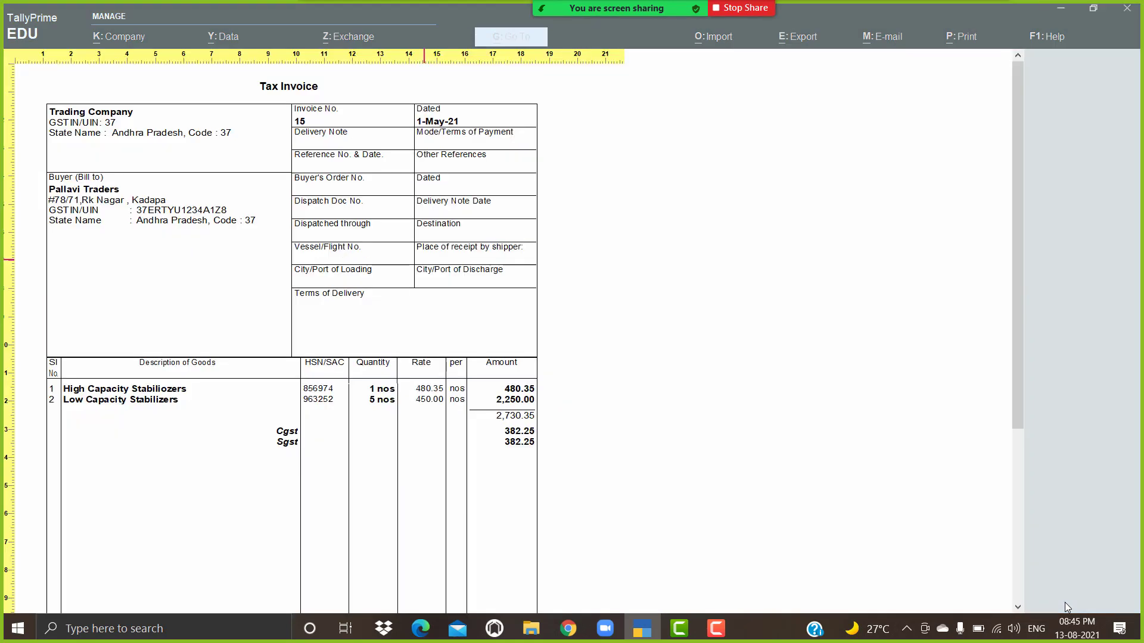
key(Return)
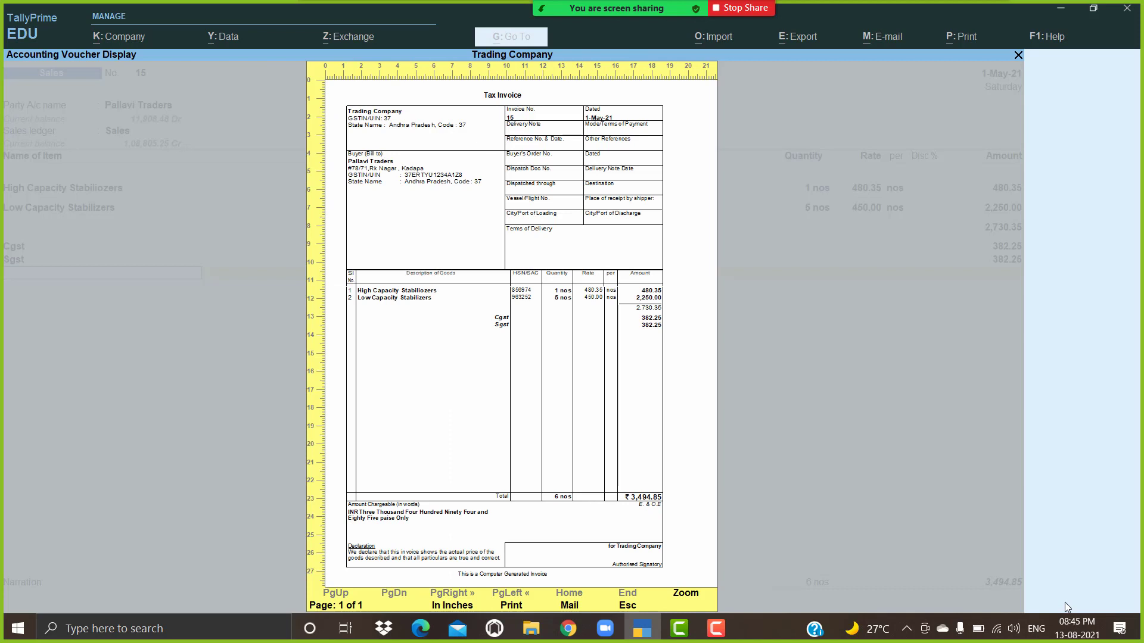
key(Escape)
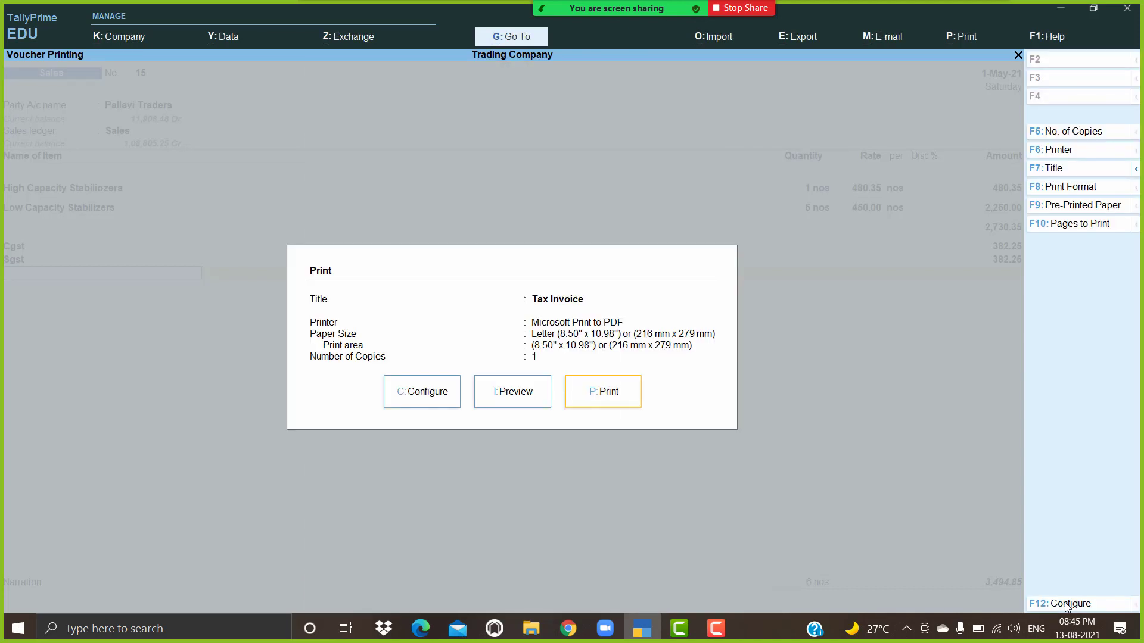
key(Left)
key(Escape)
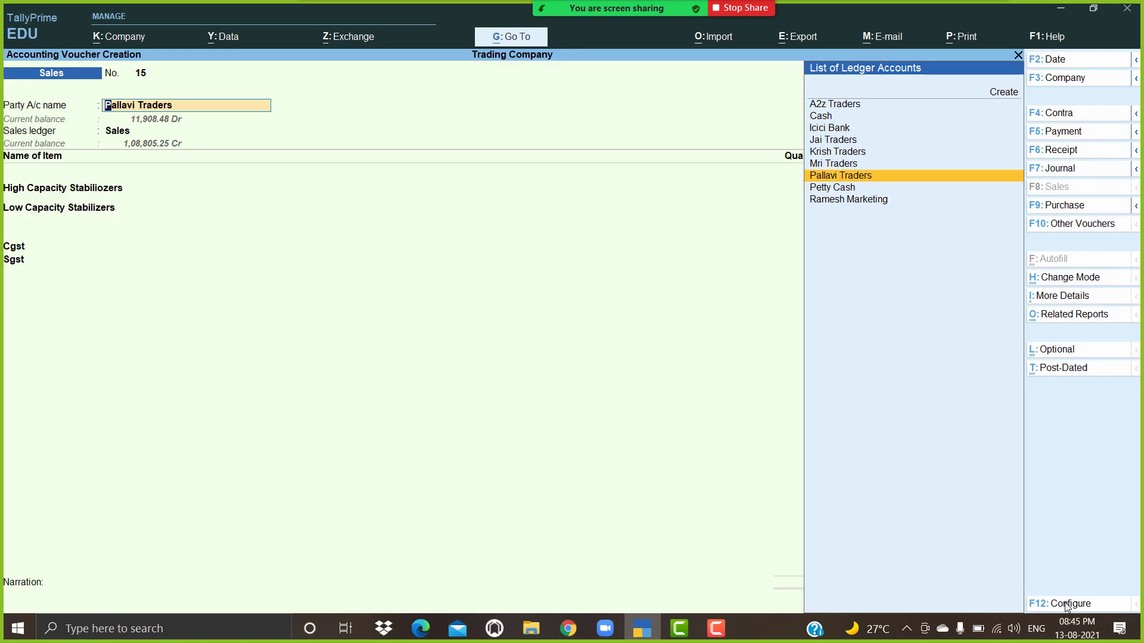
Step: Save voucher 15 and create a new party ledger named Kalyan Traders
key(ctrl)
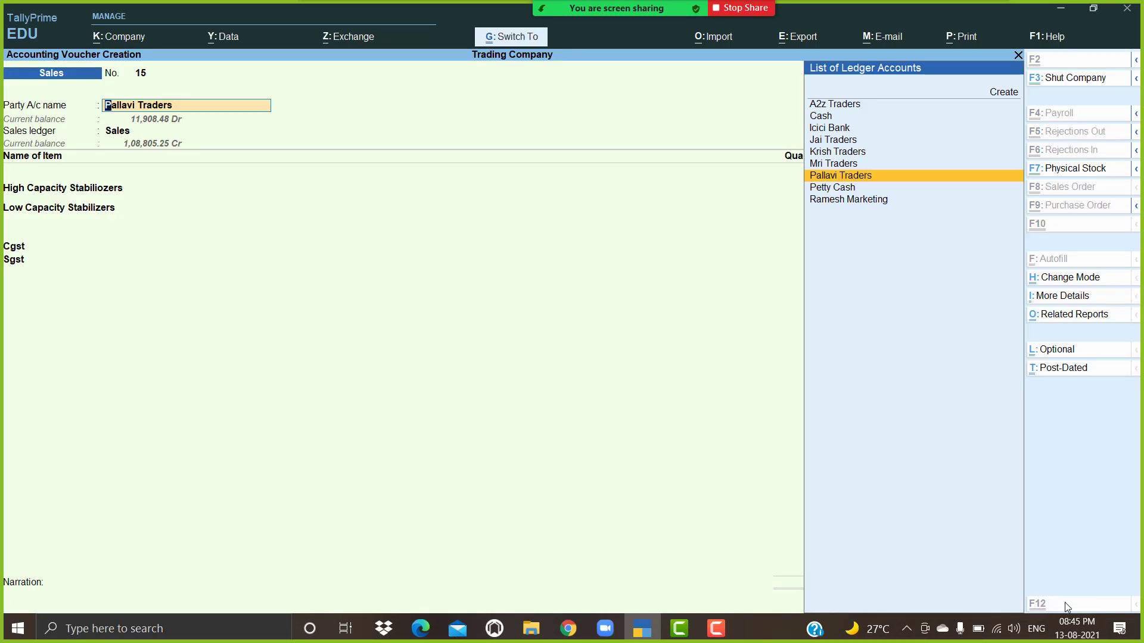
key(ctrl+a)
key(alt+c)
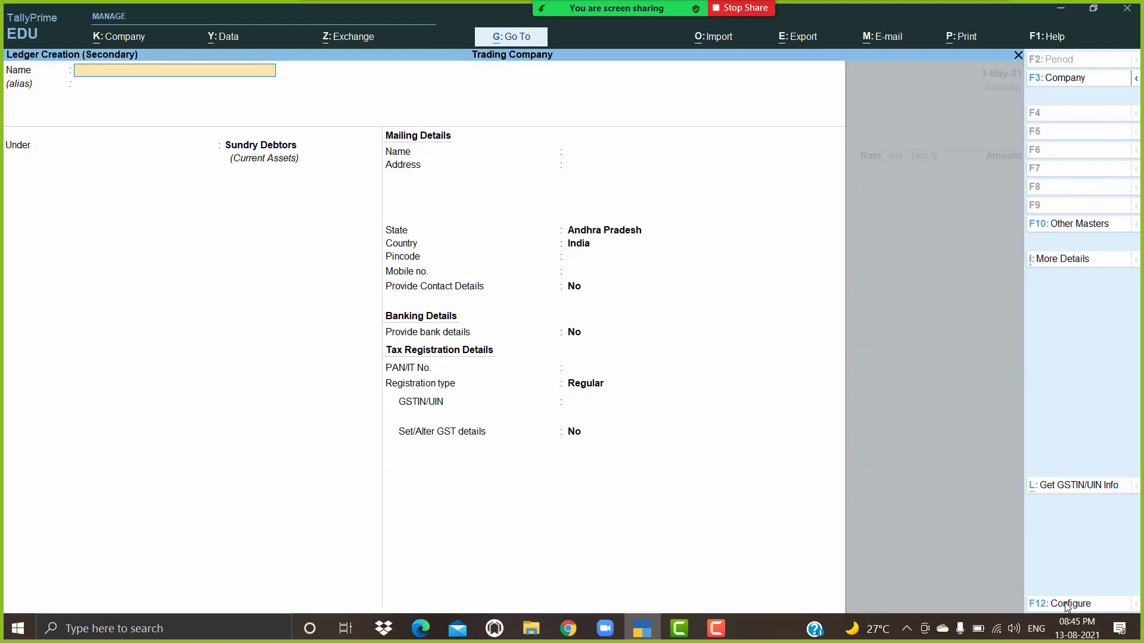
text(Kalyan Trade)
key(Return)
key(Return)
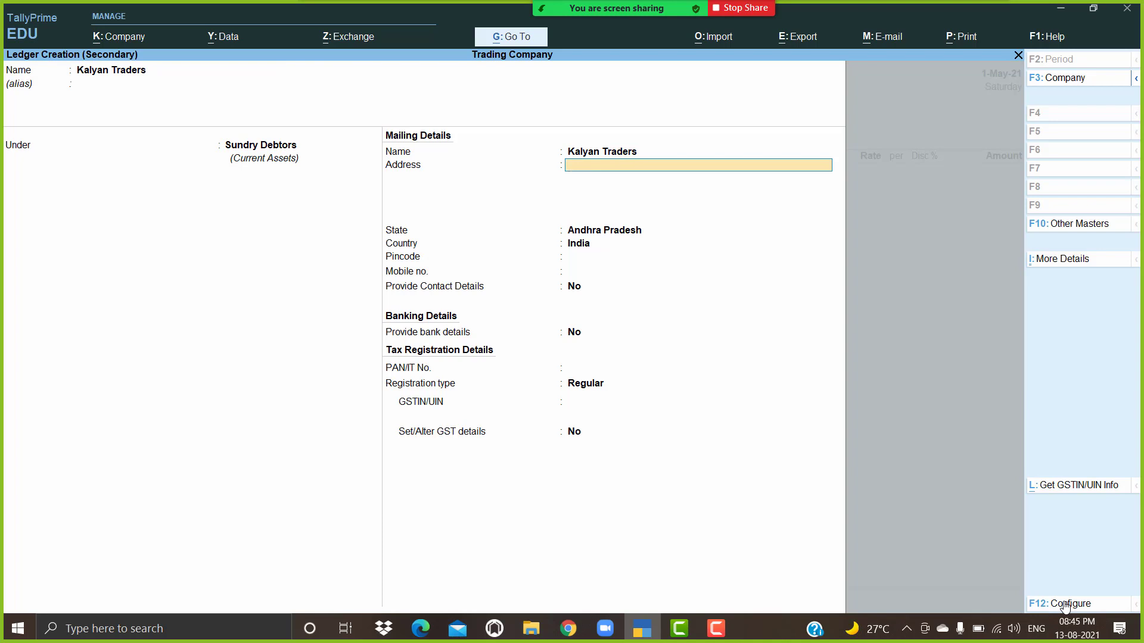
Step: Enter Kalyan Traders' mailing address and GSTIN/UIN, then save the ledger
key(Return)
key(Return)
key(Return)
key(Return)
key(Return)
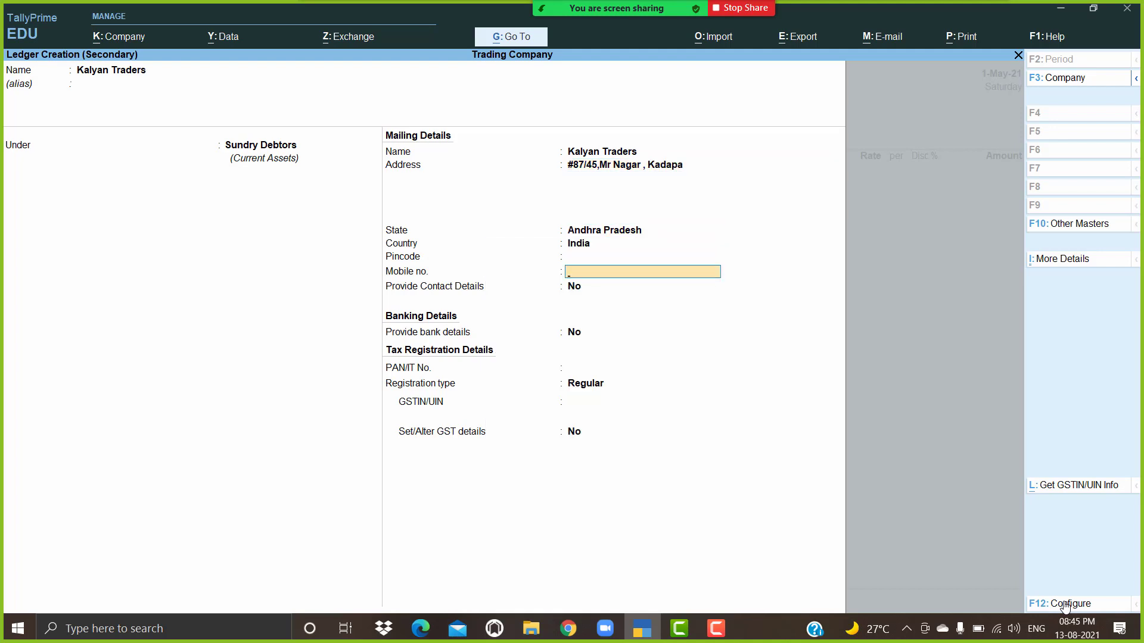
key(Return)
key(Return)
key(Return)
key(Return)
key(Return)
text(3)
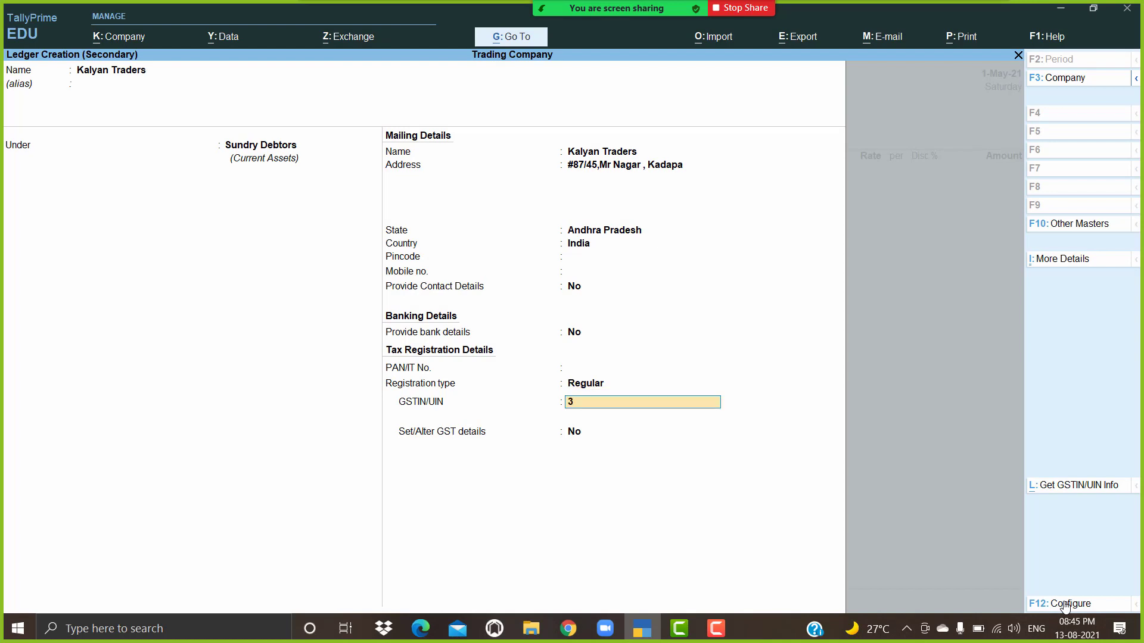
text(7ADFDD1234A1Z8)
key(Return)
Step: Enable separate consignee details, keep Kalyan Traders as consignee, accept Andhra Pradesh supply
key(Return)
key(Return)
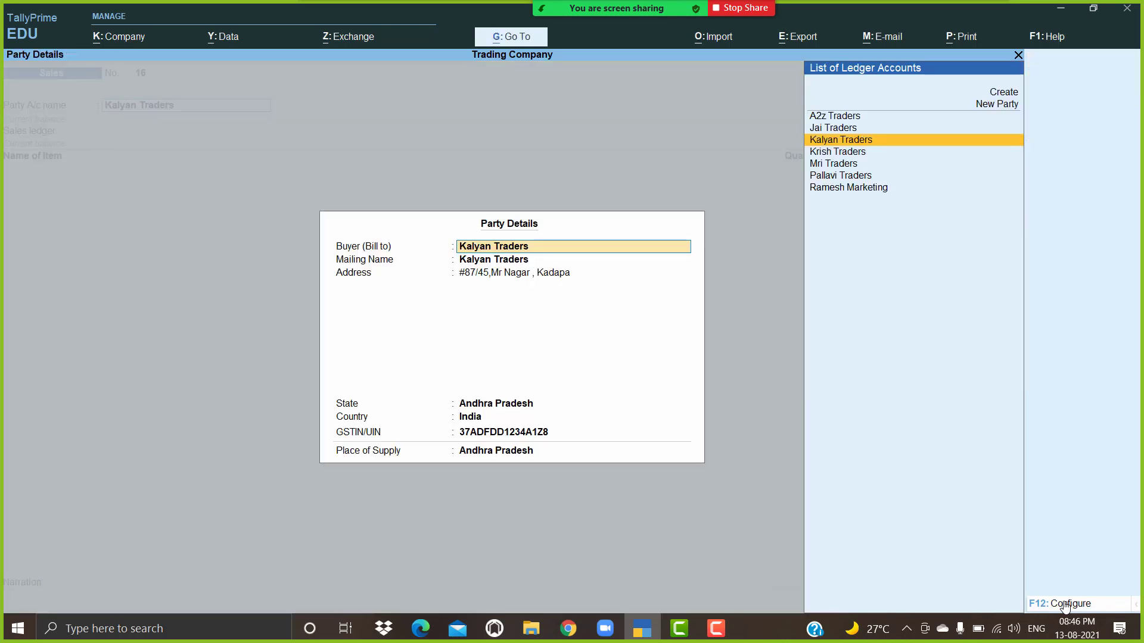
key(Return)
key(Return)
key(Return)
key(Return)
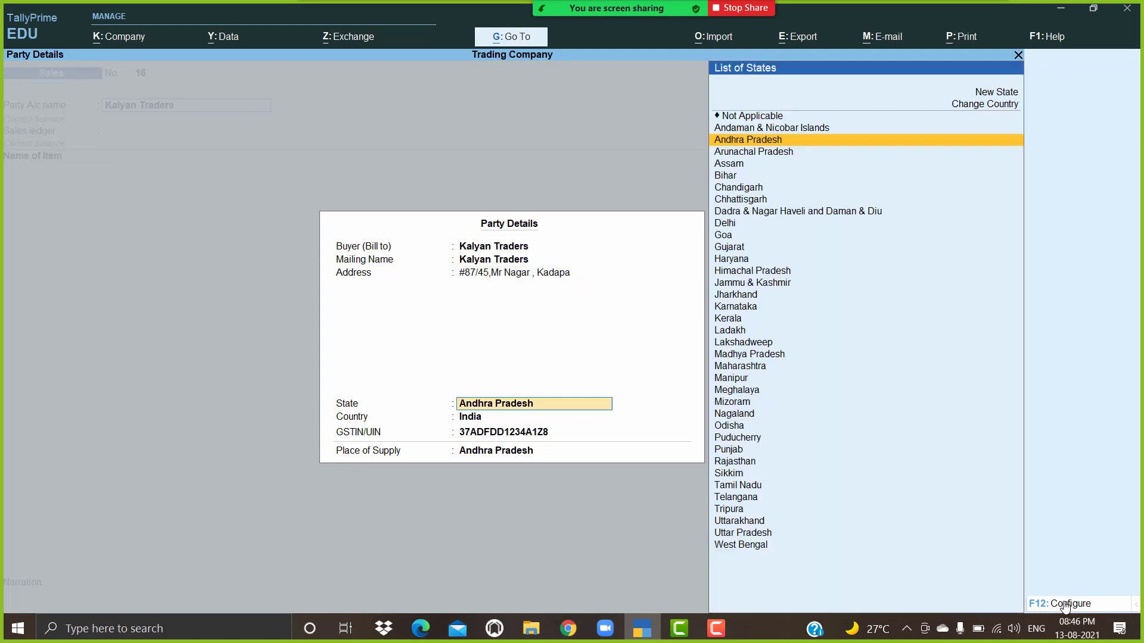
key(Return)
key(Return)
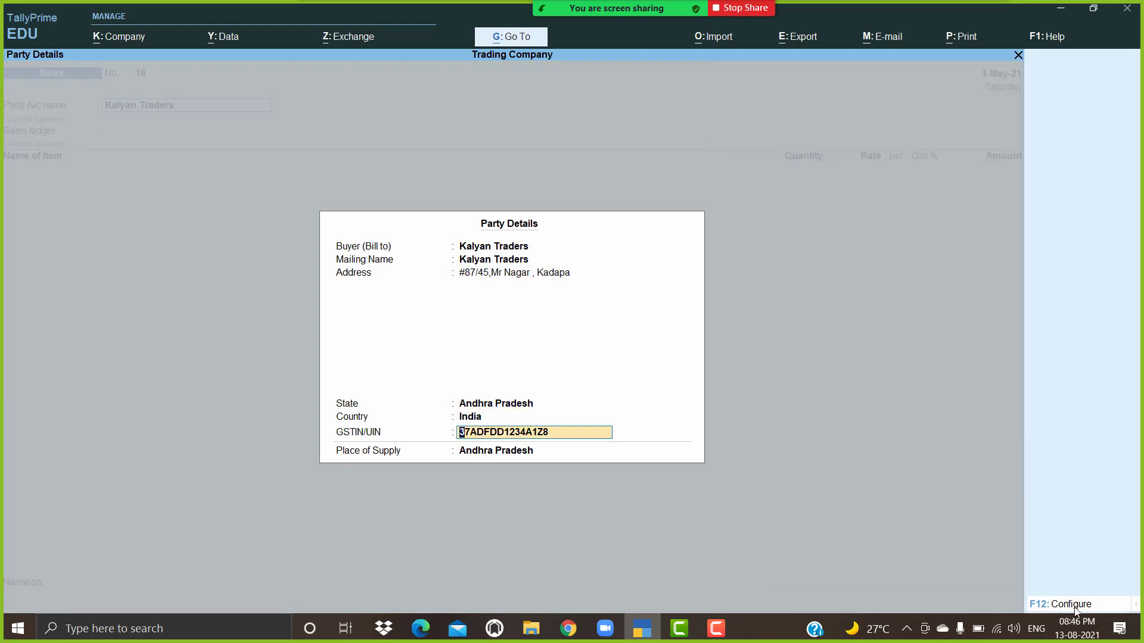
click(1076, 609)
text(y)
key(Return)
key(Return)
key(Return)
key(Return)
key(Return)
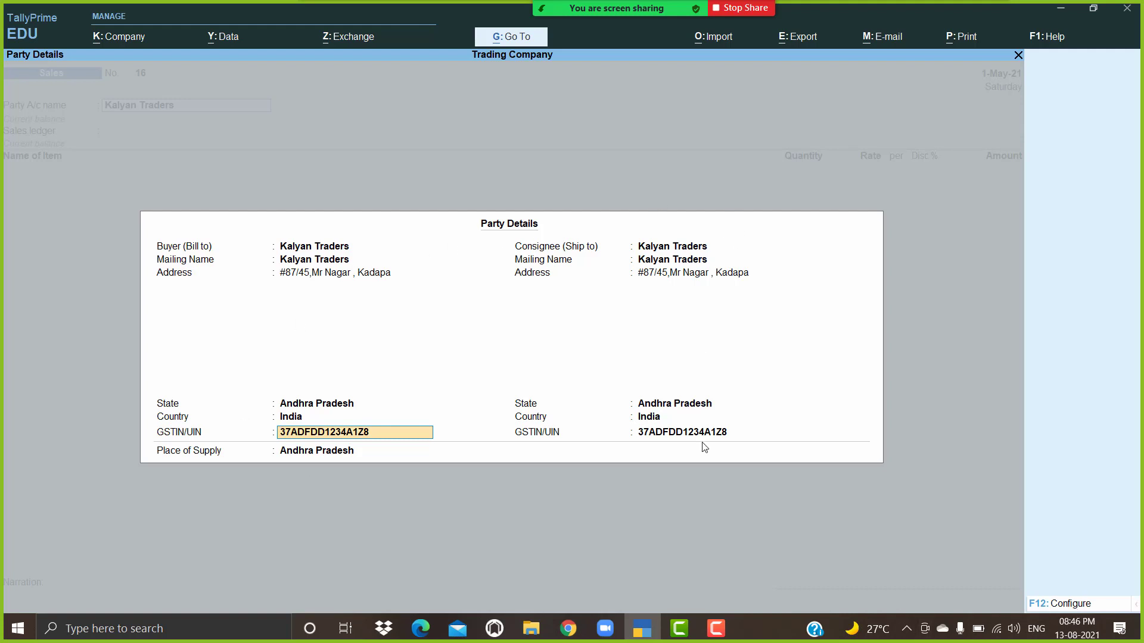
key(Return)
key(Return)
key(Return)
key(Return)
key(Return)
key(Return)
key(Return)
key(Return)
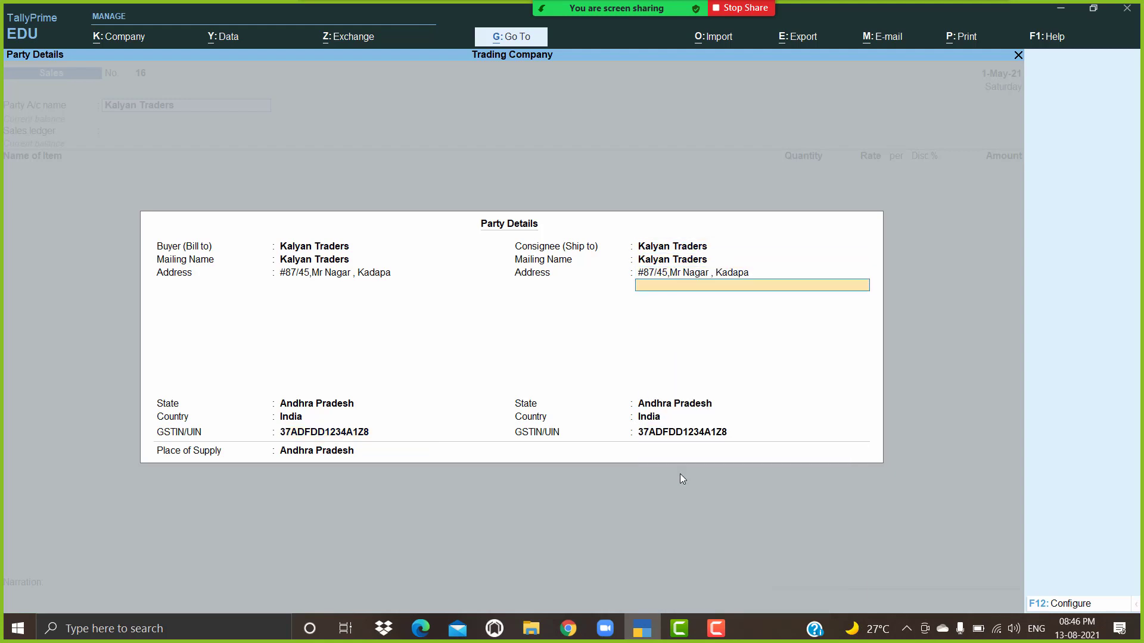
key(Return)
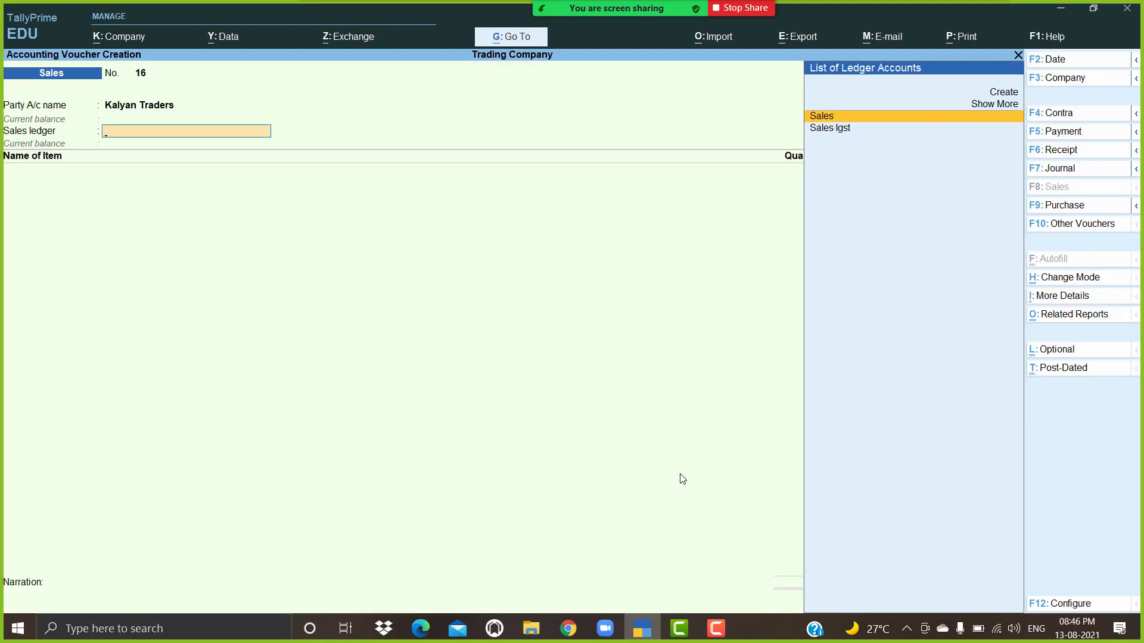
key(Return)
Step: Choose Sales Taxable, bill 10 High Capacity Stabiliozers at 480.35, then add Low Capacity Stabilizers
text(Sales)
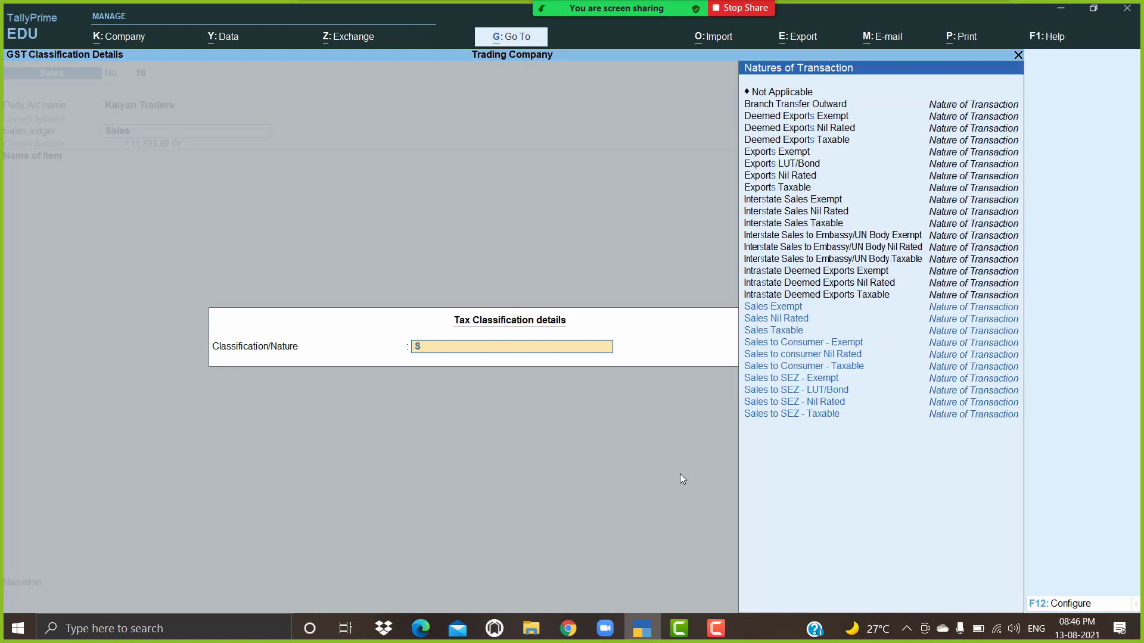
key(Down)
key(Down)
key(Return)
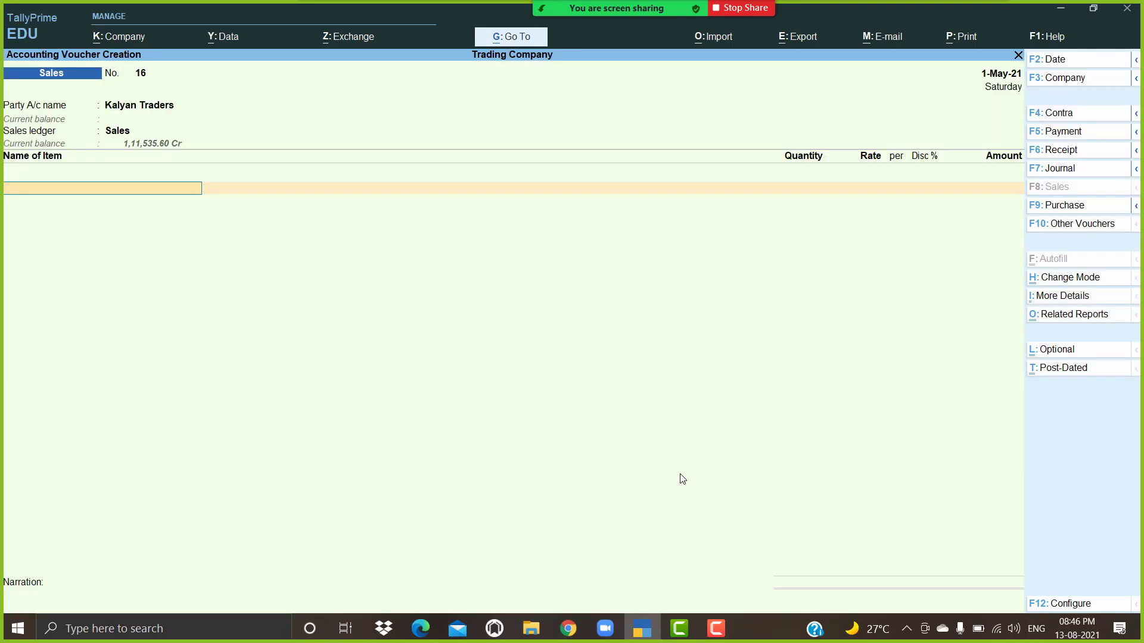
key(Down)
key(Down)
key(Down)
key(Down)
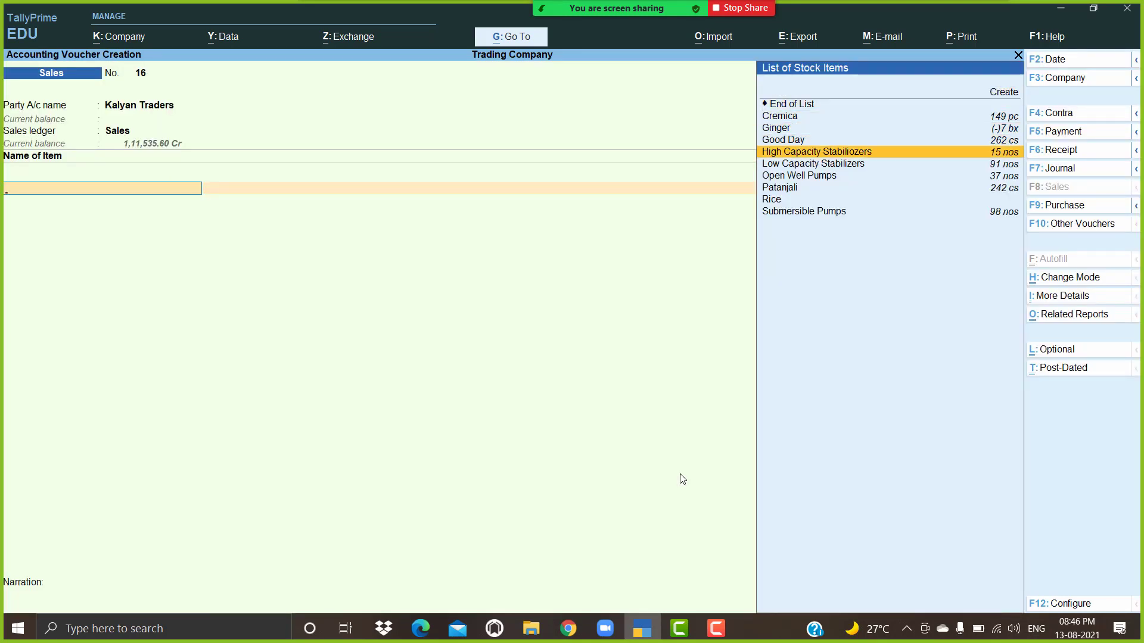
key(Return)
text(12)
key(BackSpace)
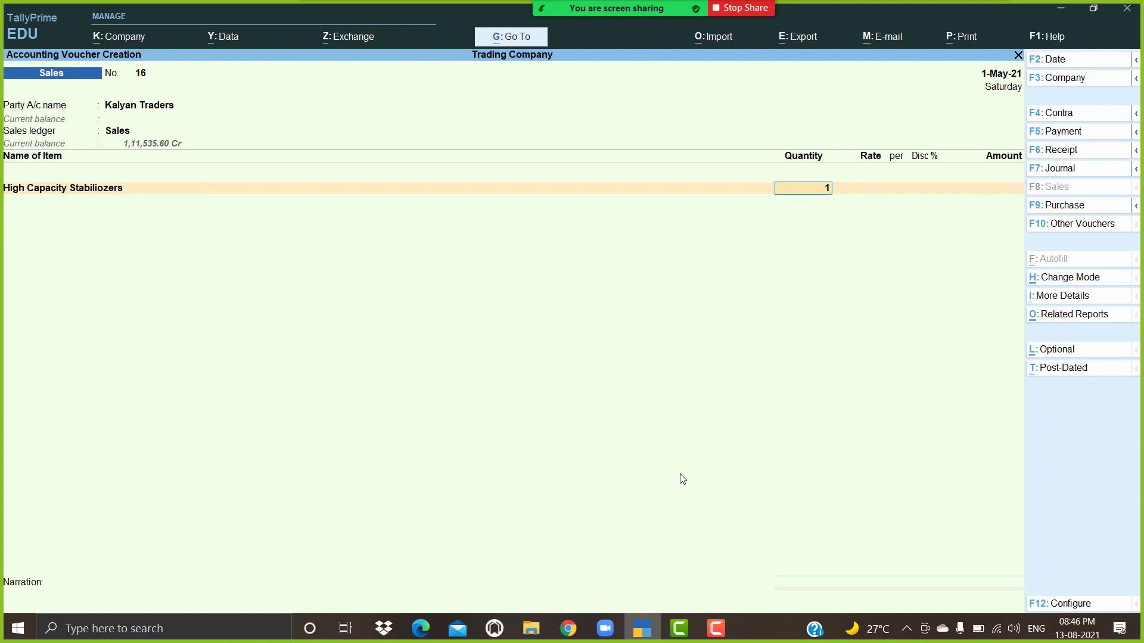
text(0)
key(Return)
key(Return)
key(Return)
key(Return)
key(Return)
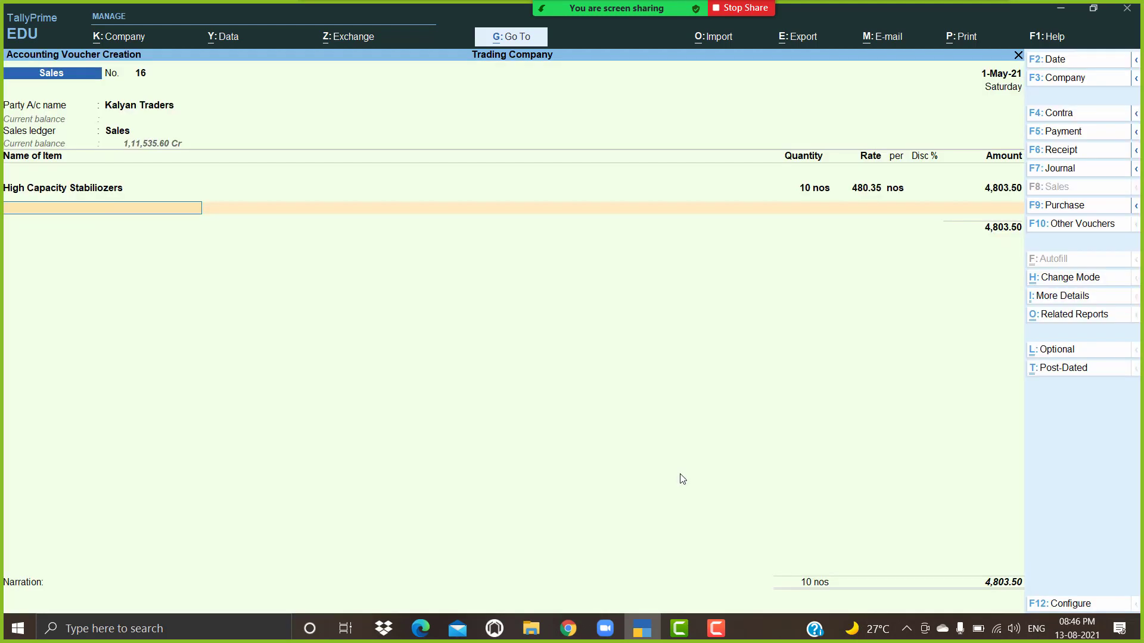
key(Down)
key(Down)
key(Return)
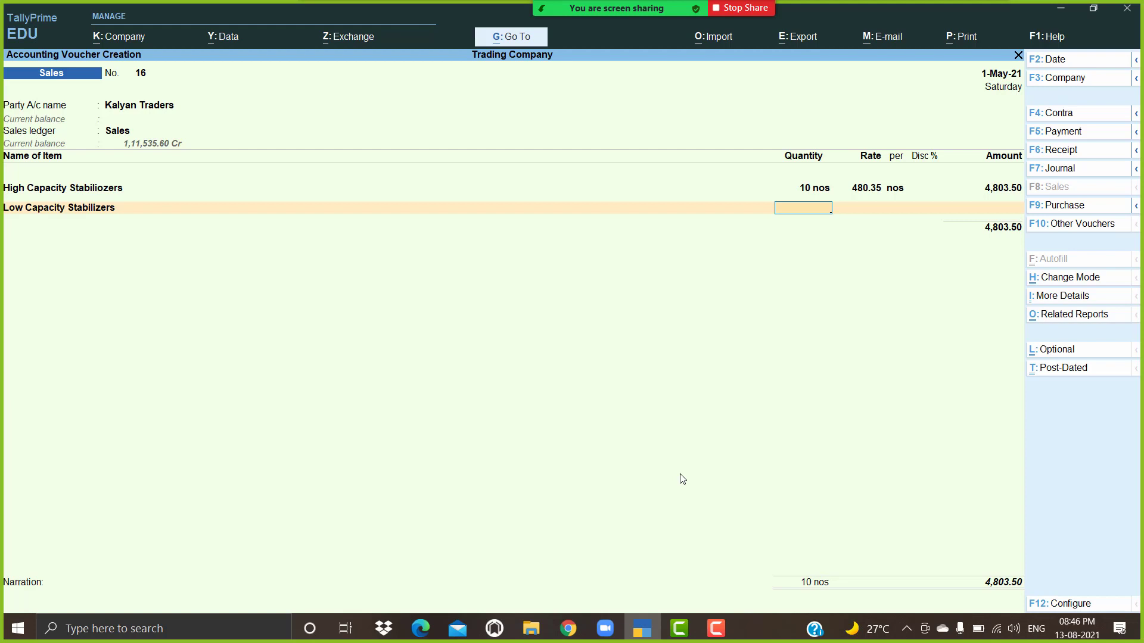
Step: Add 5 Low Capacity Stabilizers at 450.00, then Cgst and Sgst ledger lines of 987.49 each
key(Return)
key(Return)
key(Return)
key(Return)
key(Return)
key(Return)
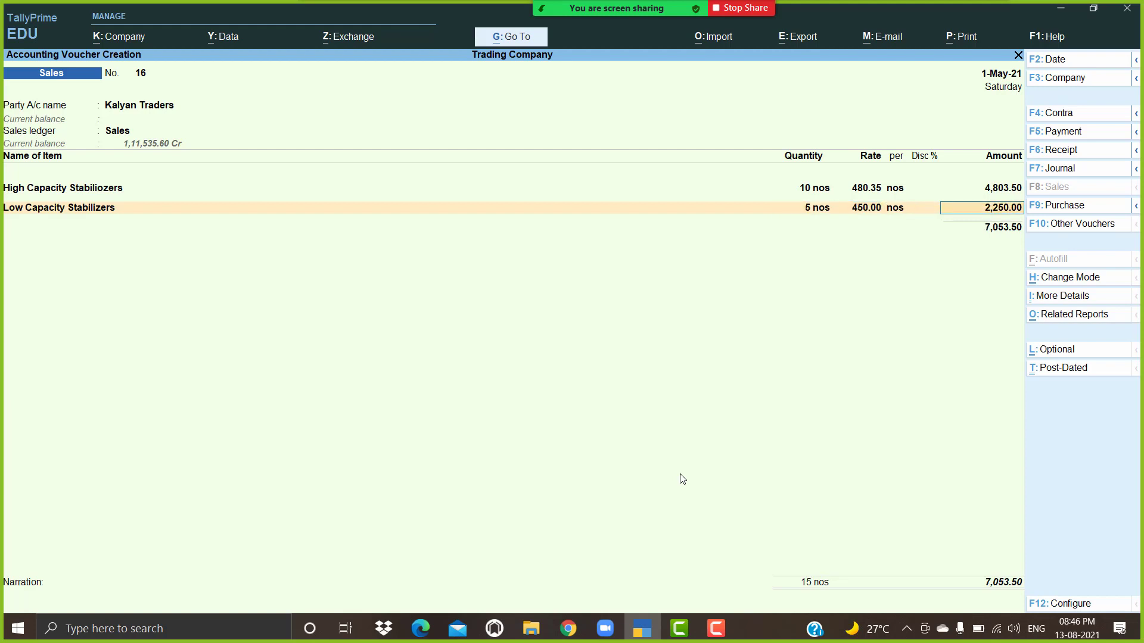
key(Return)
text(c)
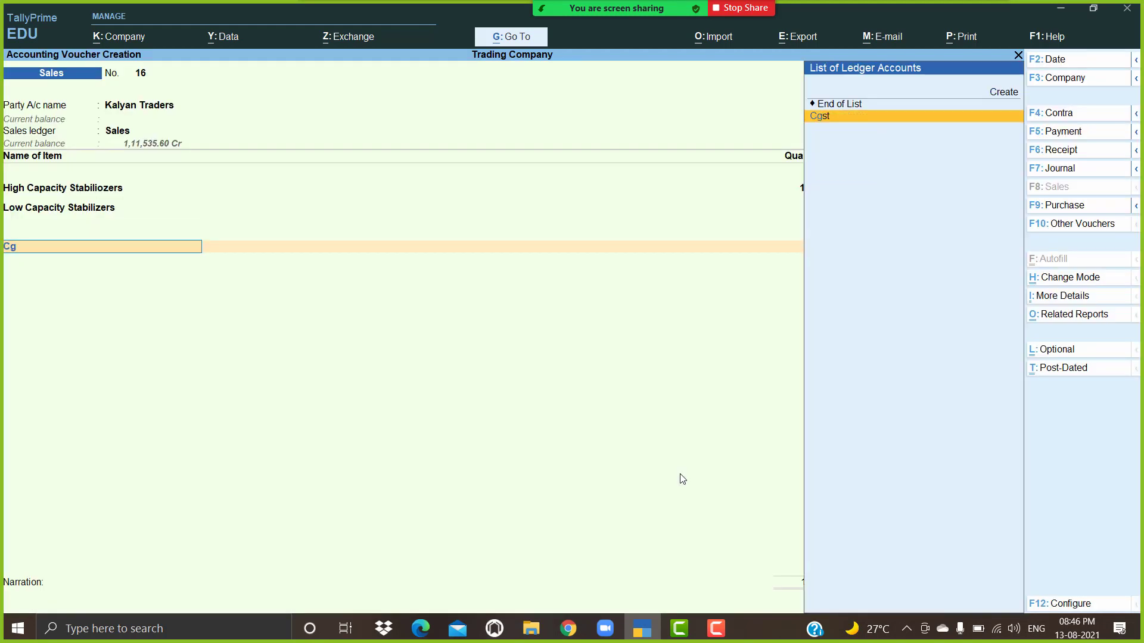
key(Return)
key(Return)
text(sg)
key(Return)
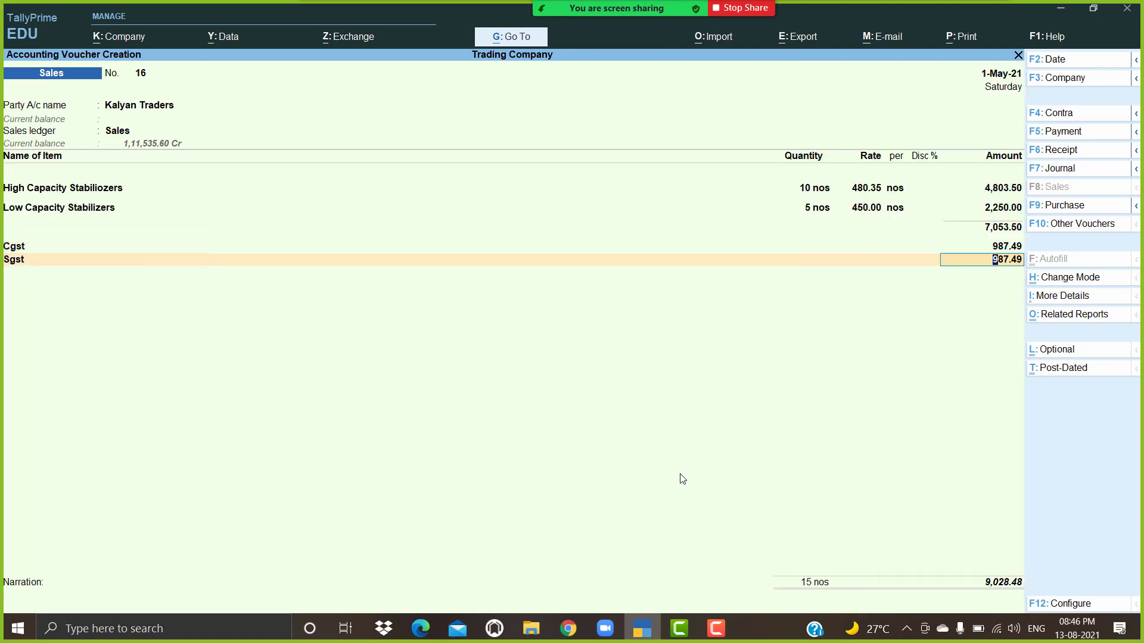
click(1077, 602)
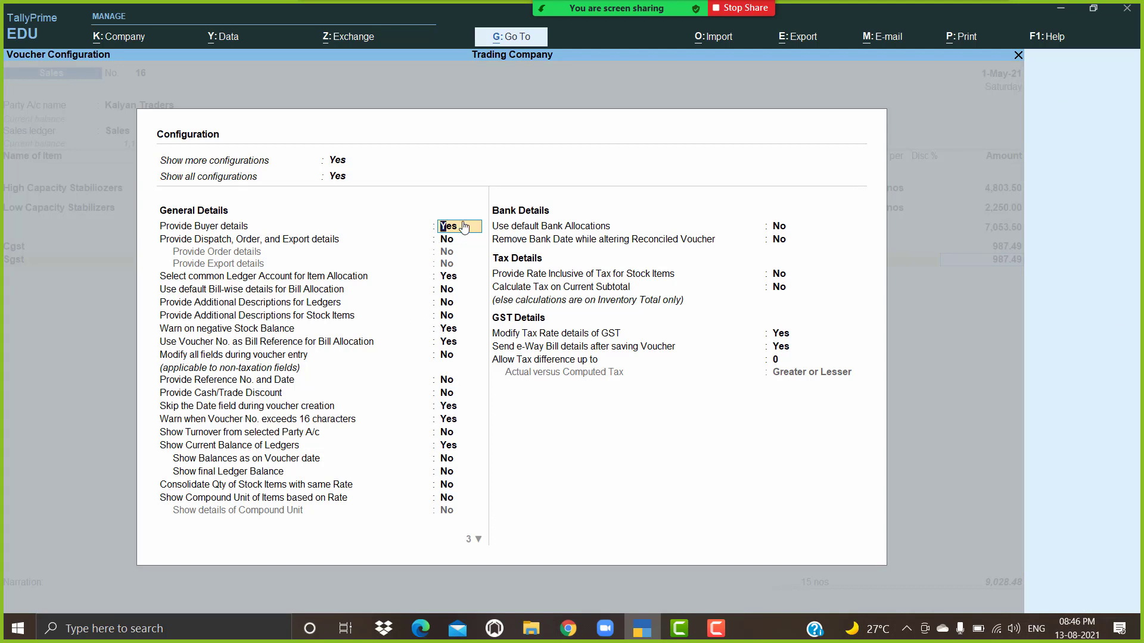
Step: Back out of voucher configuration to the party account field, then reopen configuration
key(BackSpace)
key(ctrl+a)
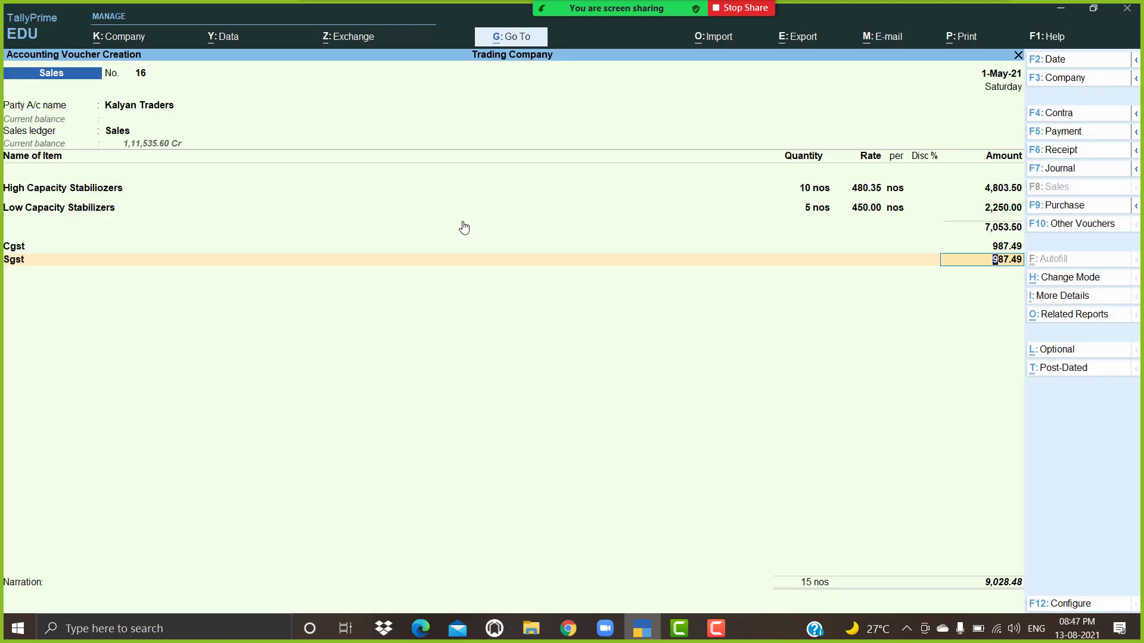
key(BackSpace)
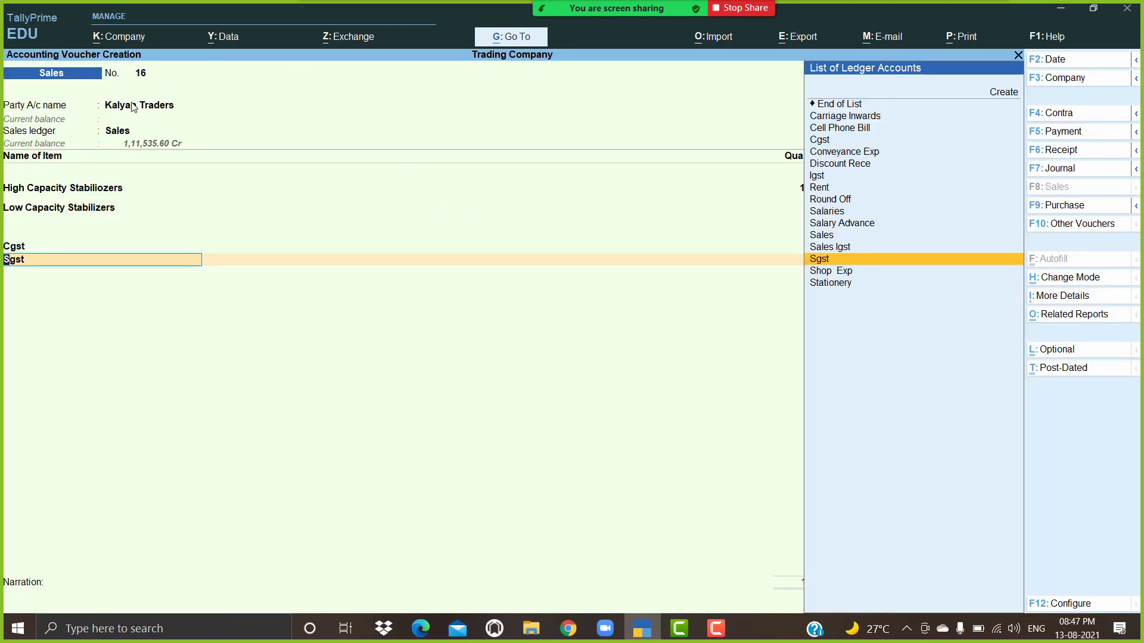
click(135, 105)
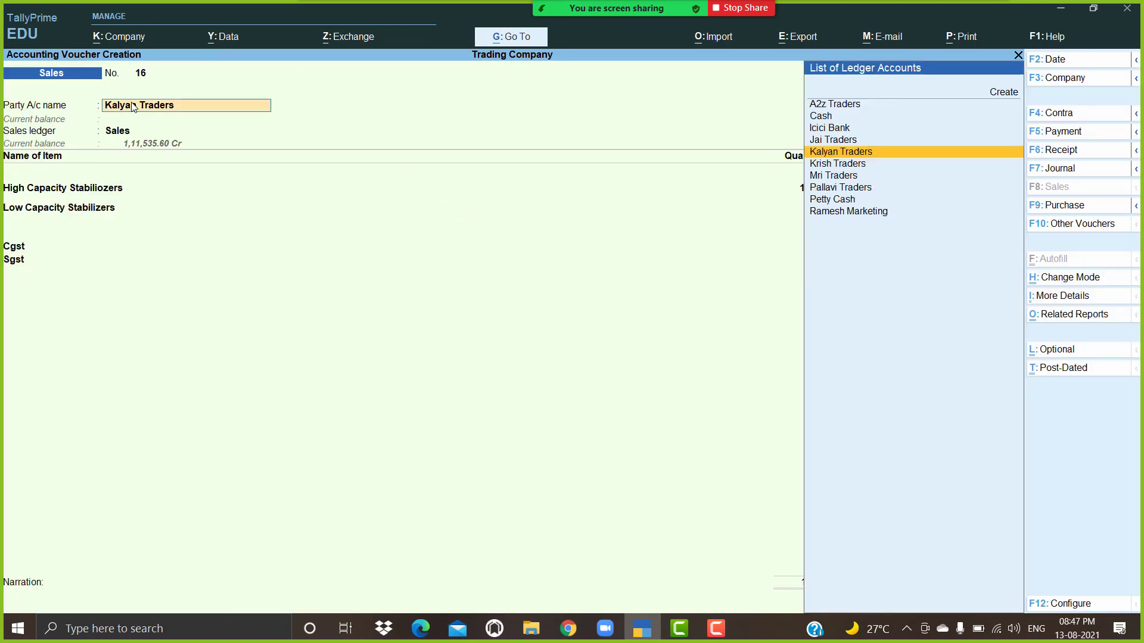
click(1071, 603)
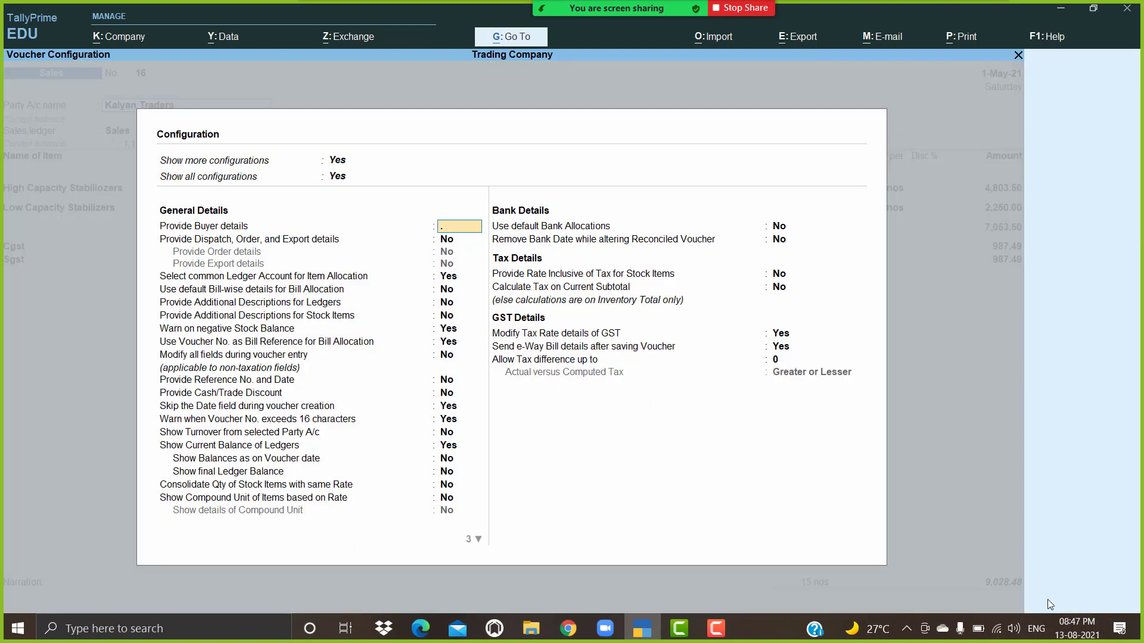
Step: Set Provide Buyer details and Dispatch, Order and Export details (order and export) to Yes
key(Return)
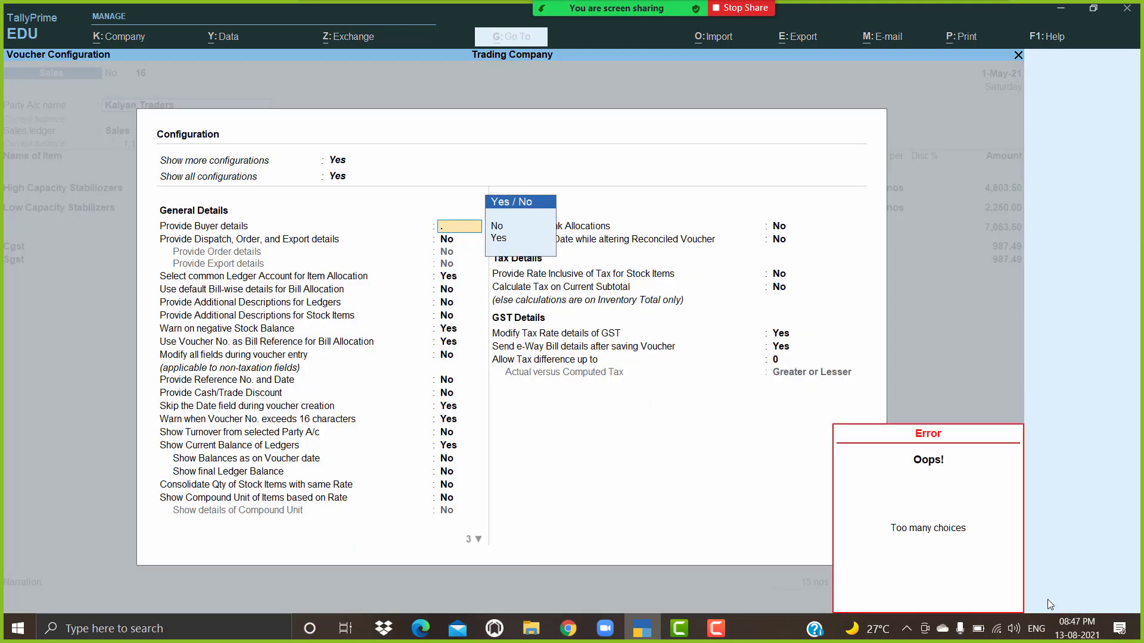
key(Down)
key(Down)
key(Return)
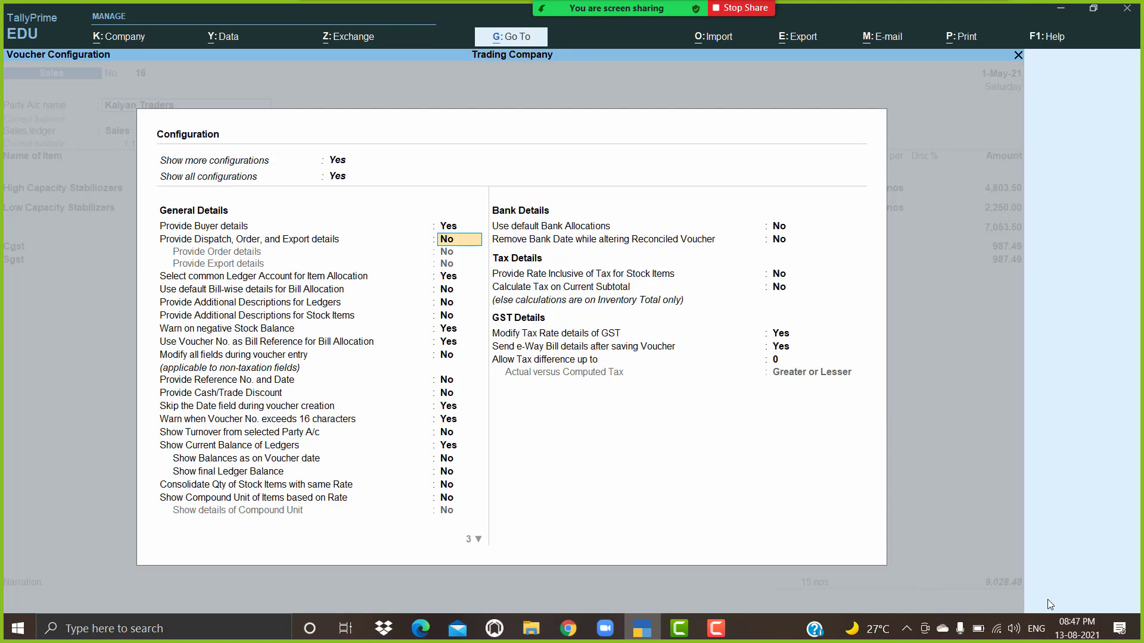
key(y)
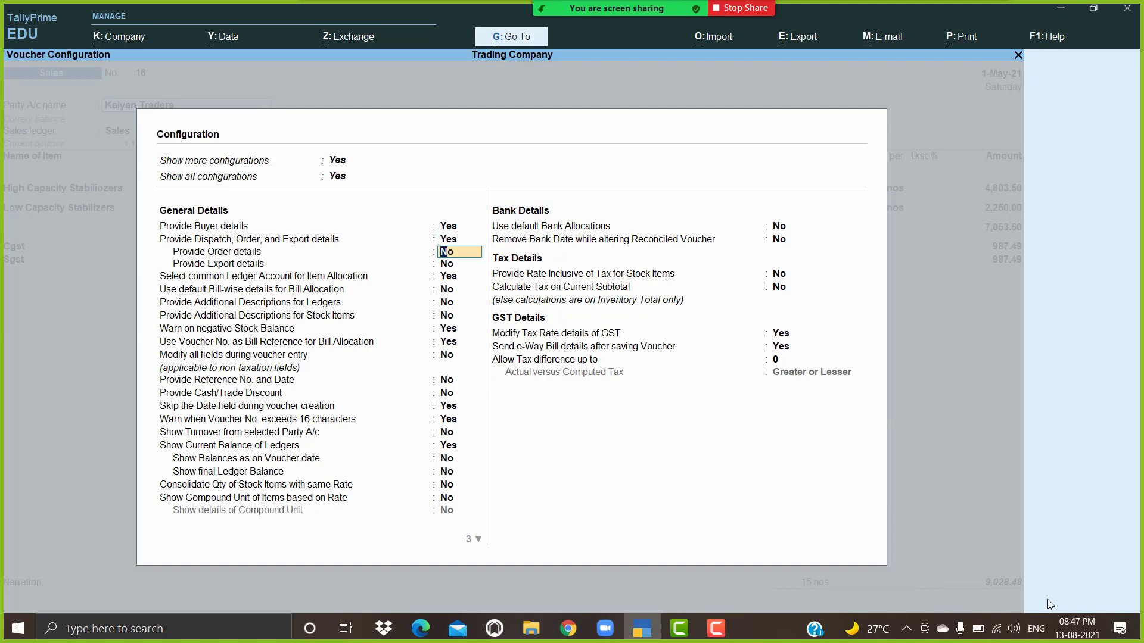
key(y)
key(y)
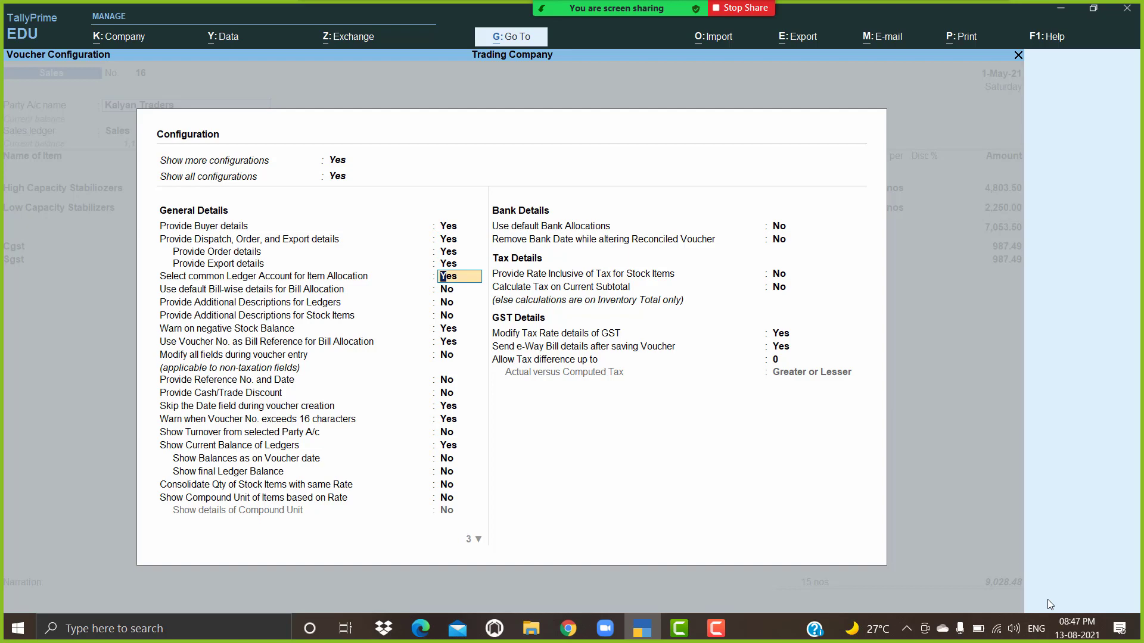
key(Up)
key(Up)
key(Up)
key(Down)
key(Down)
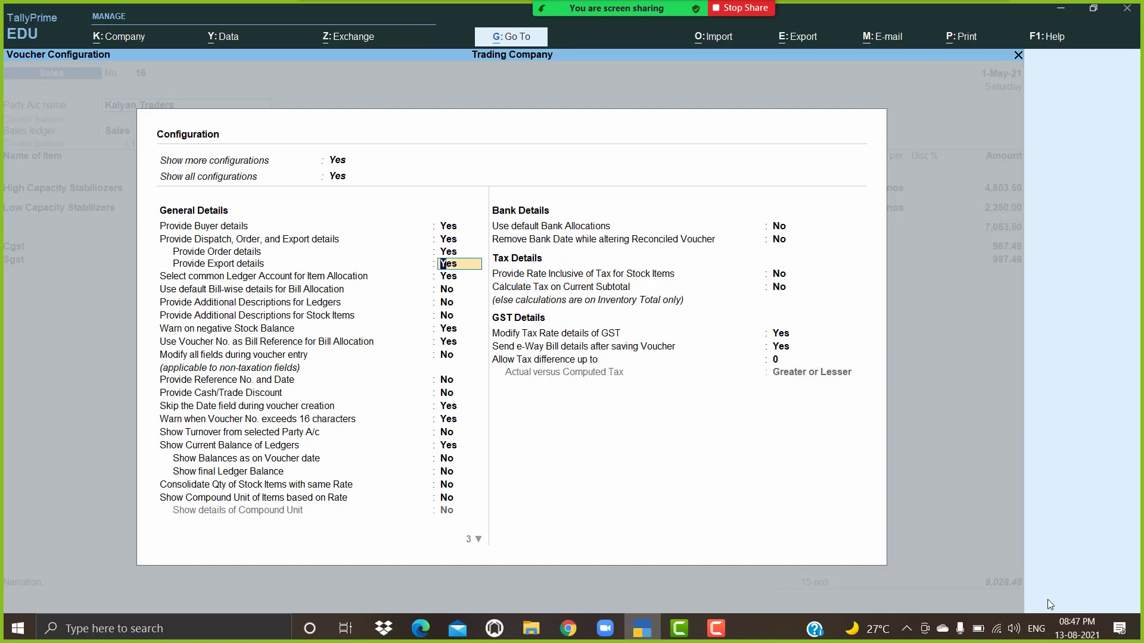
key(ctrl+a)
key(Return)
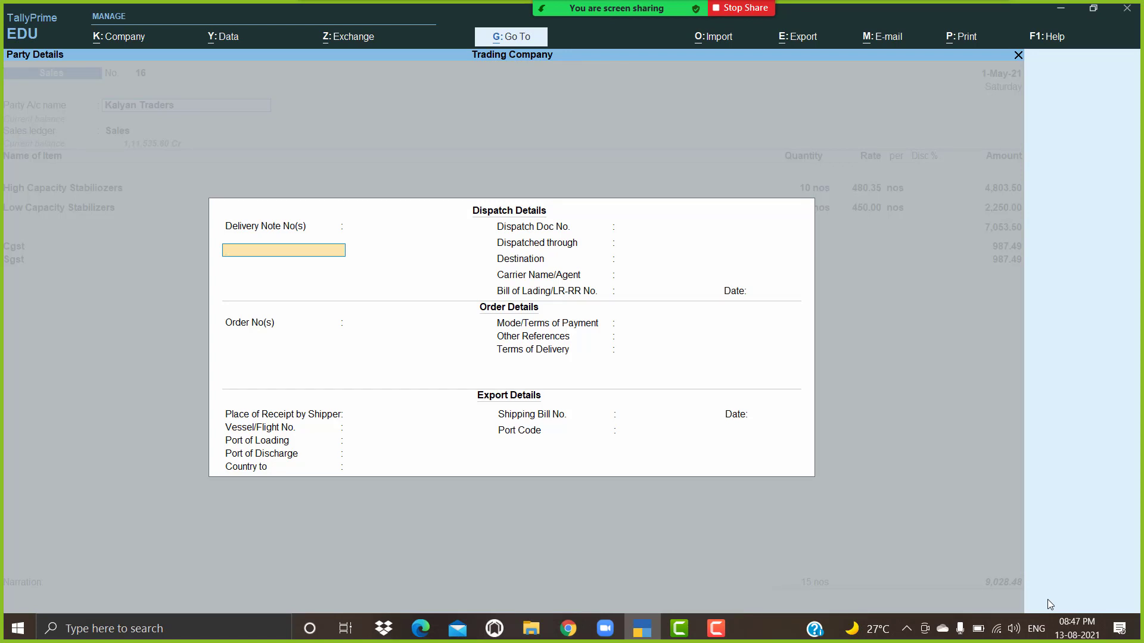
Step: Enter dispatch doc 50, By Truck to Hyderbad, the carrier agent, and bill of lading 7896 dated 1-May-21
key(Return)
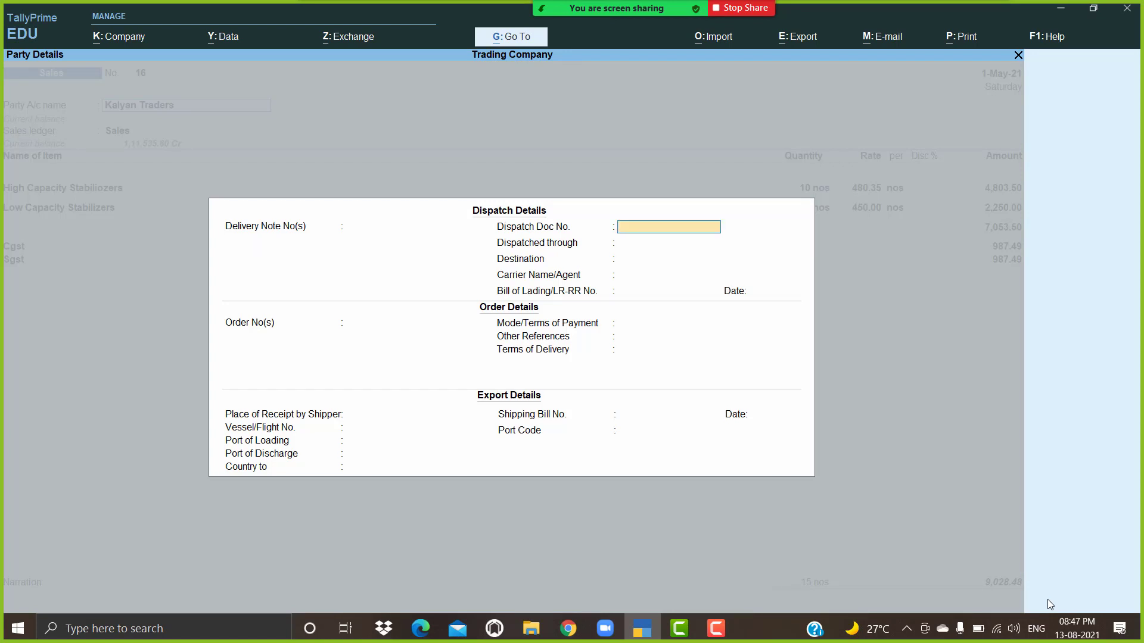
text(50)
key(Return)
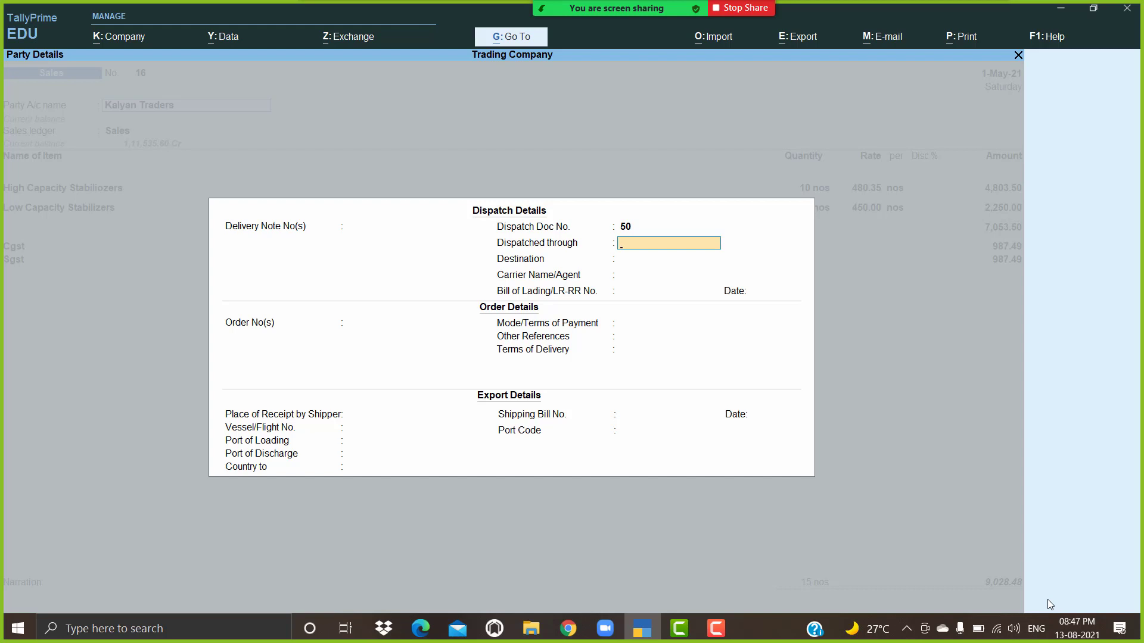
text(By Truck)
key(Return)
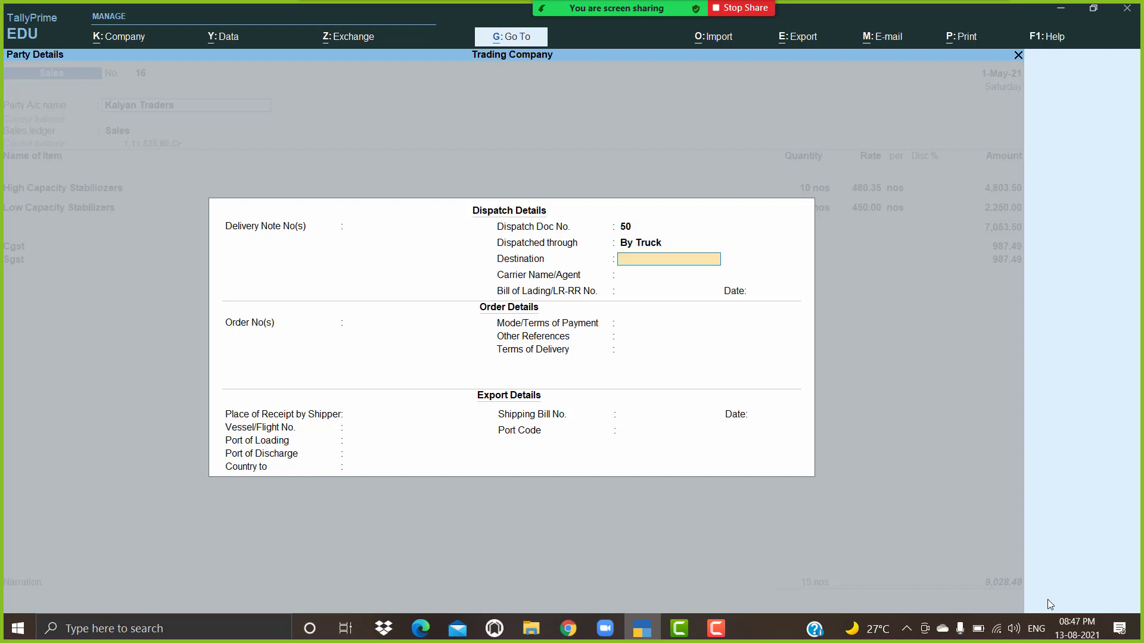
text(Hyderbad)
key(Return)
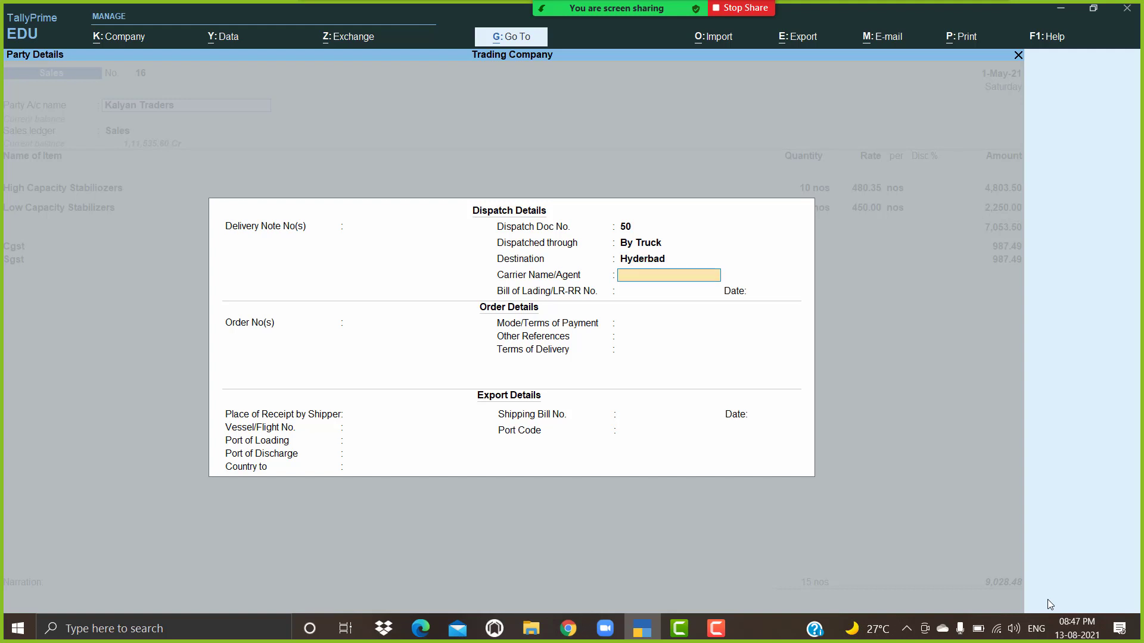
text(Mr.Ram)
key(Return)
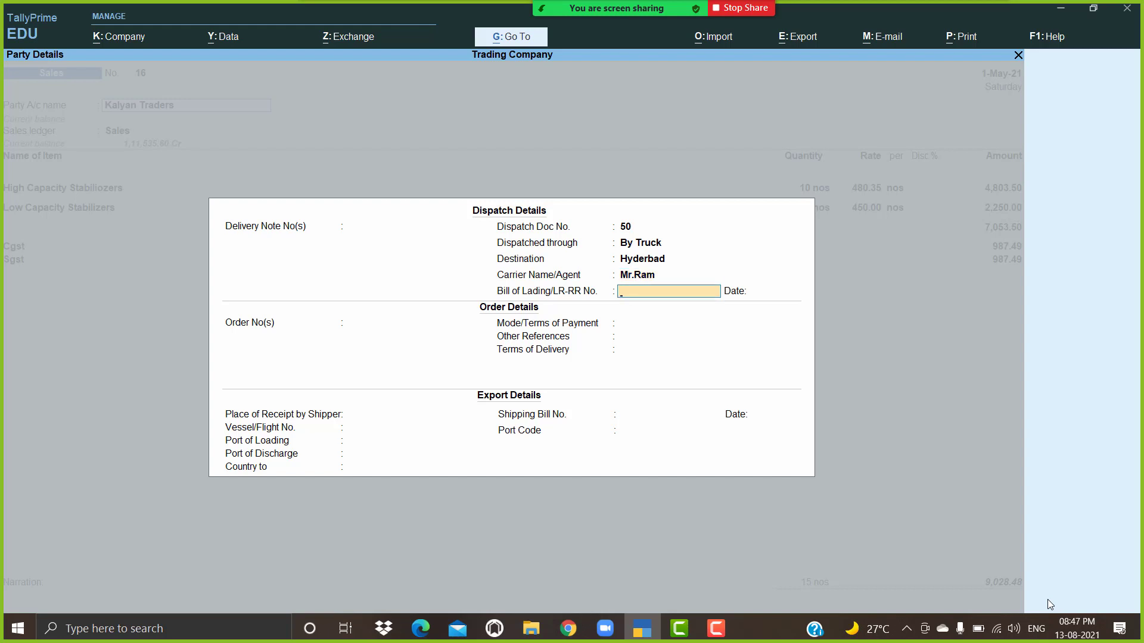
text(7896)
key(Return)
text(1-5)
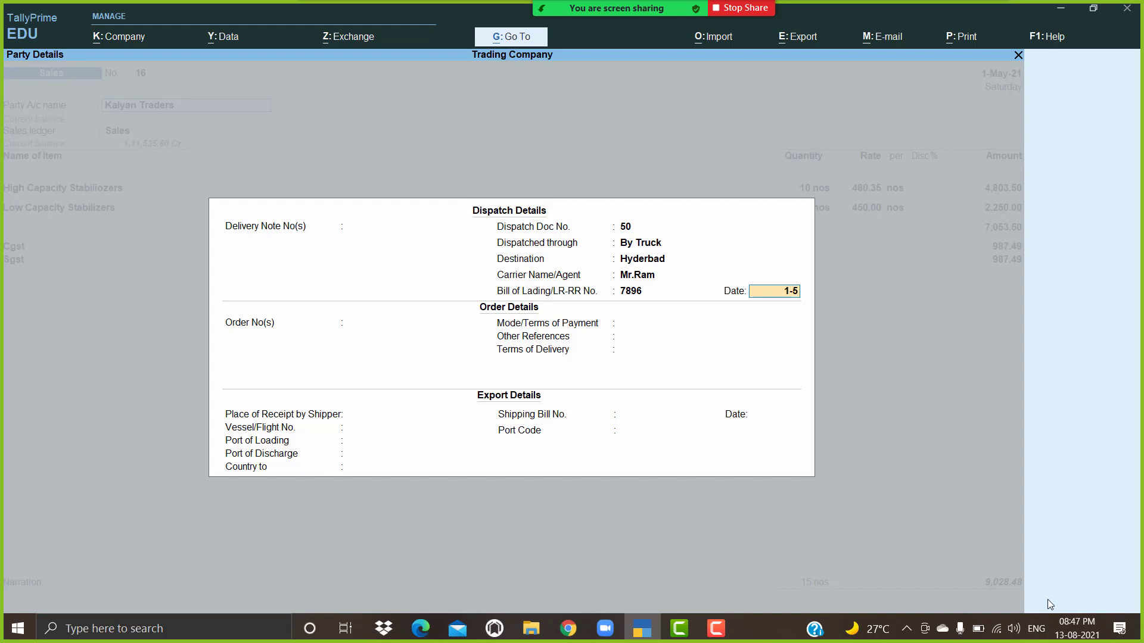
key(Return)
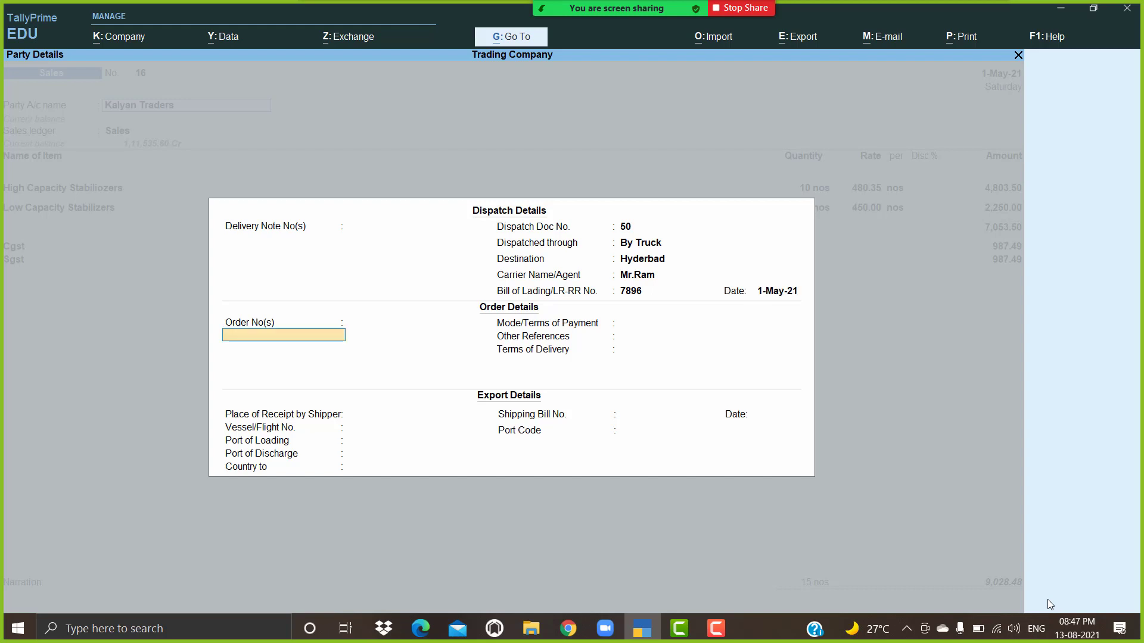
Step: Enter order 10 dated 1-May-21 with 10 Days payment terms, leaving export fields Not Applicable
text(10)
key(Return)
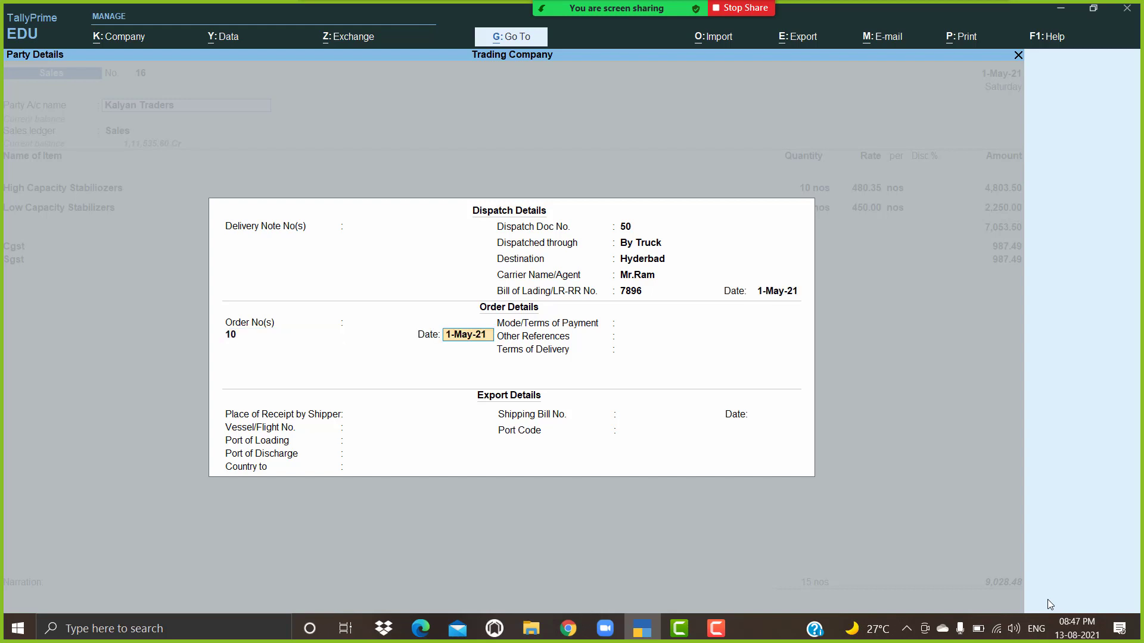
key(Return)
key(Return)
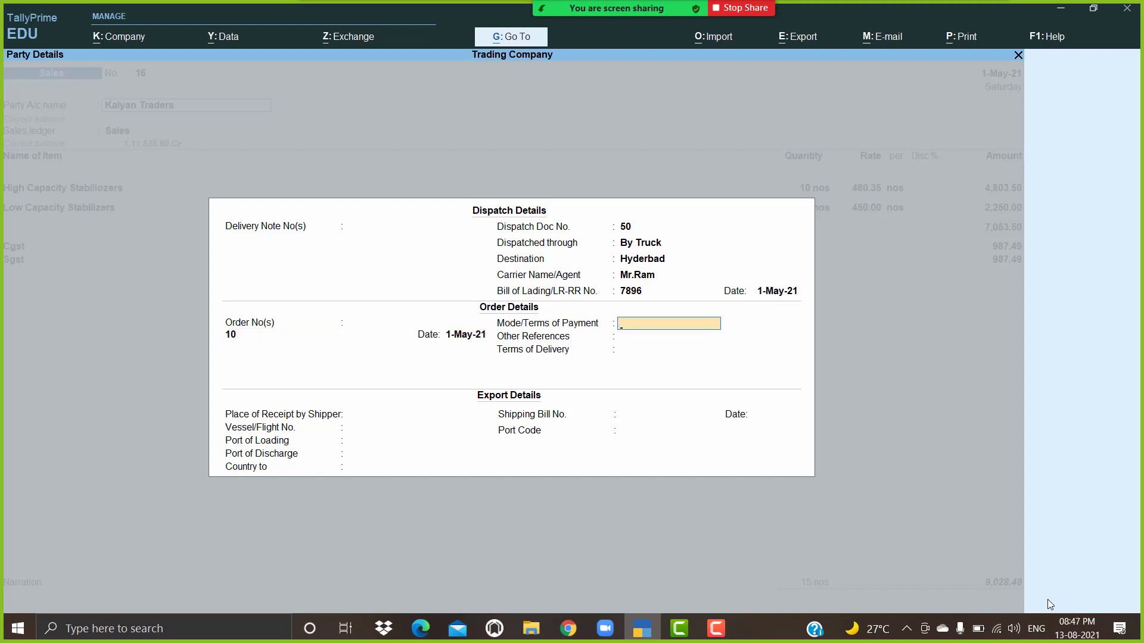
text(10)
key(Return)
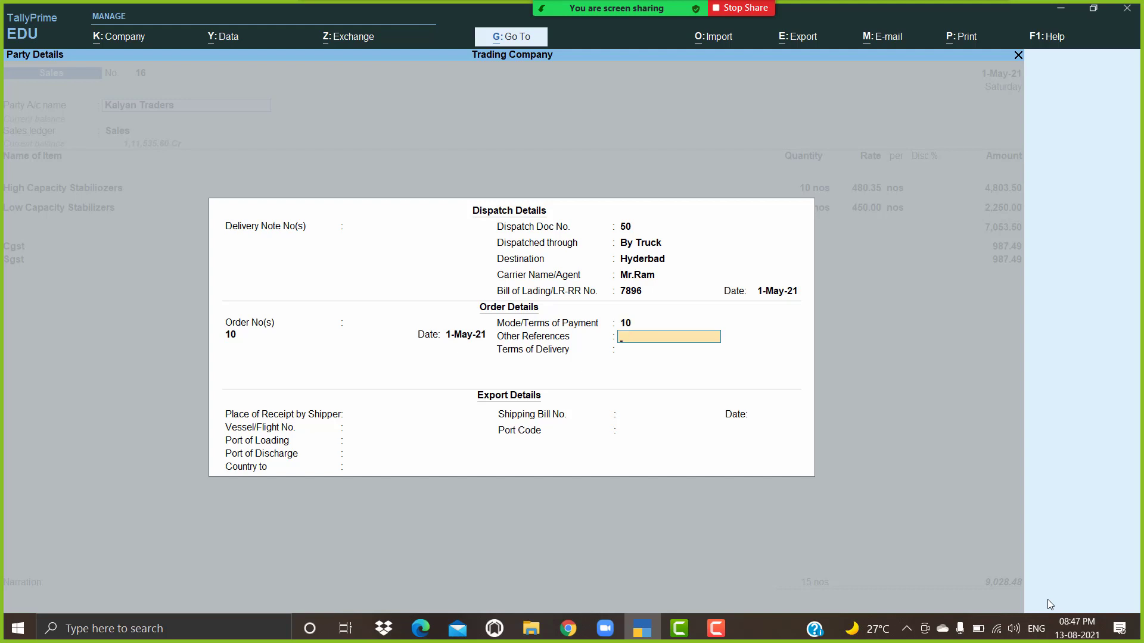
key(Up)
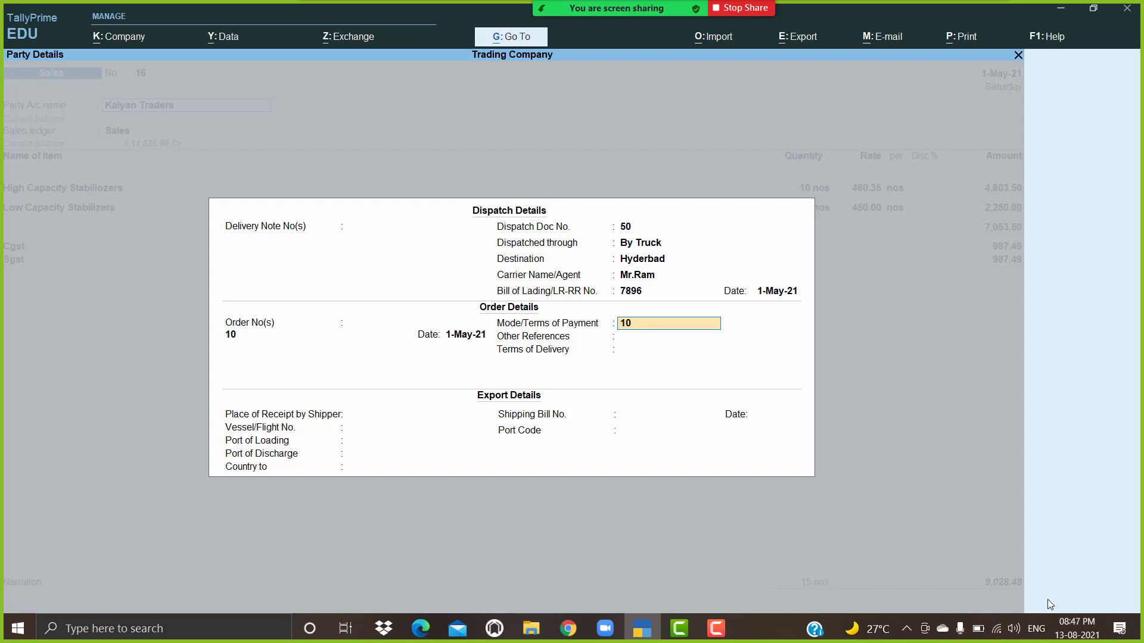
text(Days)
key(Return)
key(Return)
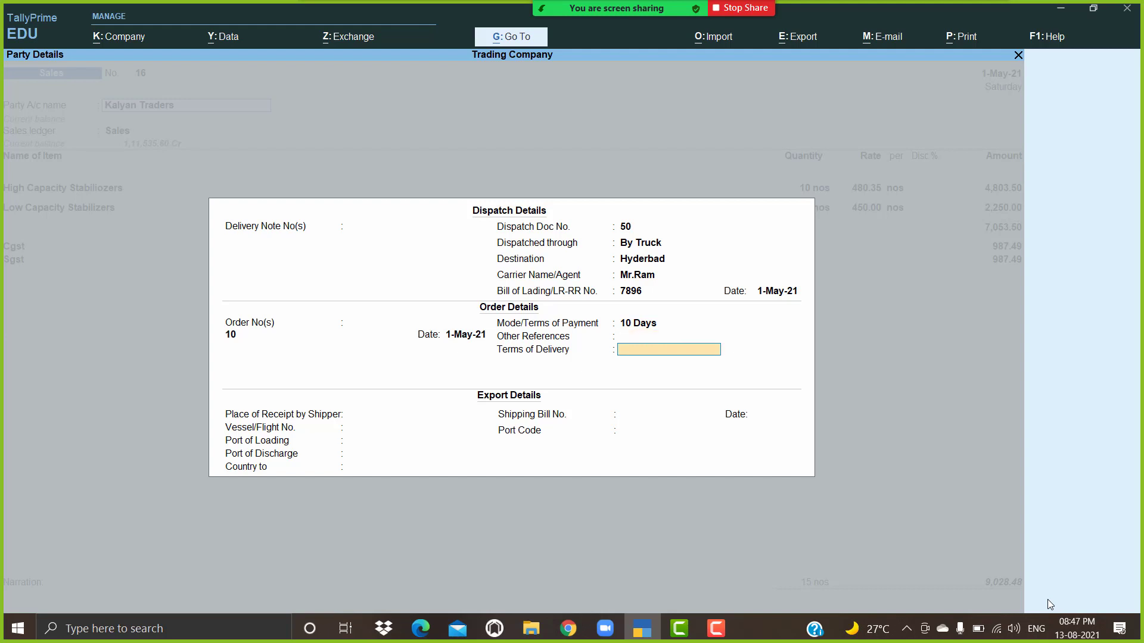
key(Return)
key(Return)
key(Return)
key(Return)
key(Return)
key(Return)
key(Return)
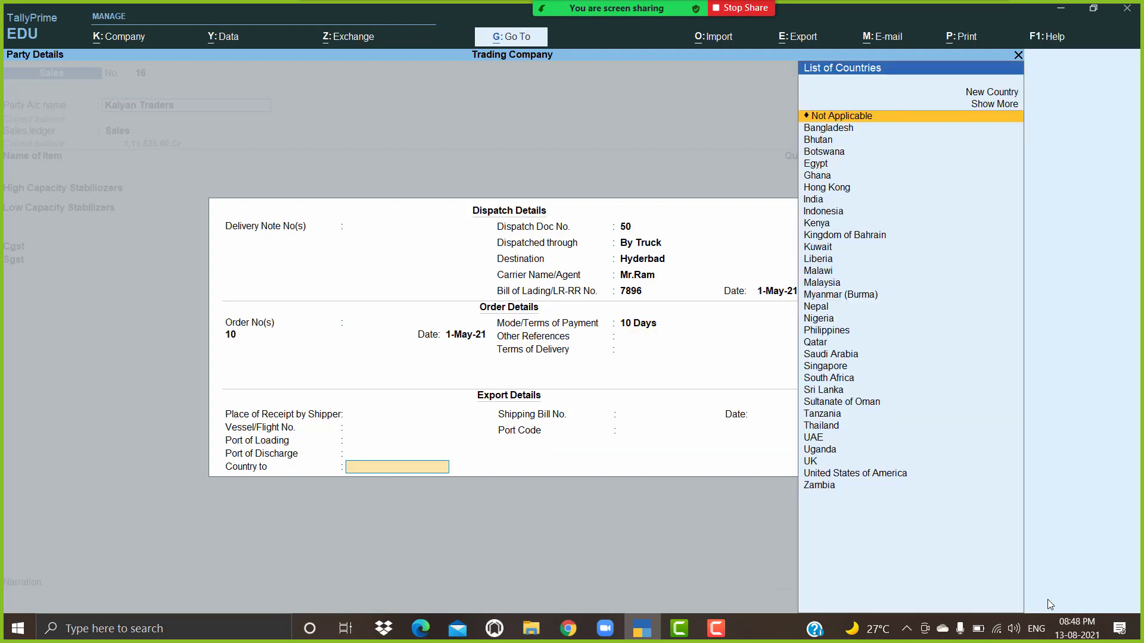
key(Return)
key(Return)
key(Return)
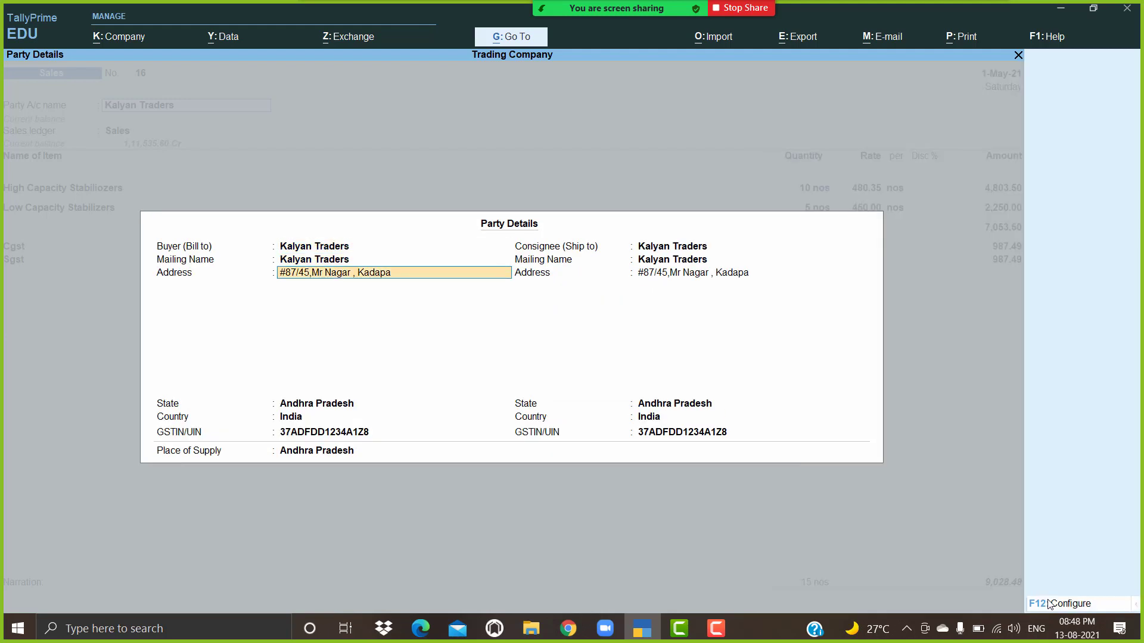
key(Return)
Step: Accept the party details and preview the voucher as a Tax Invoice
key(Return)
key(Return)
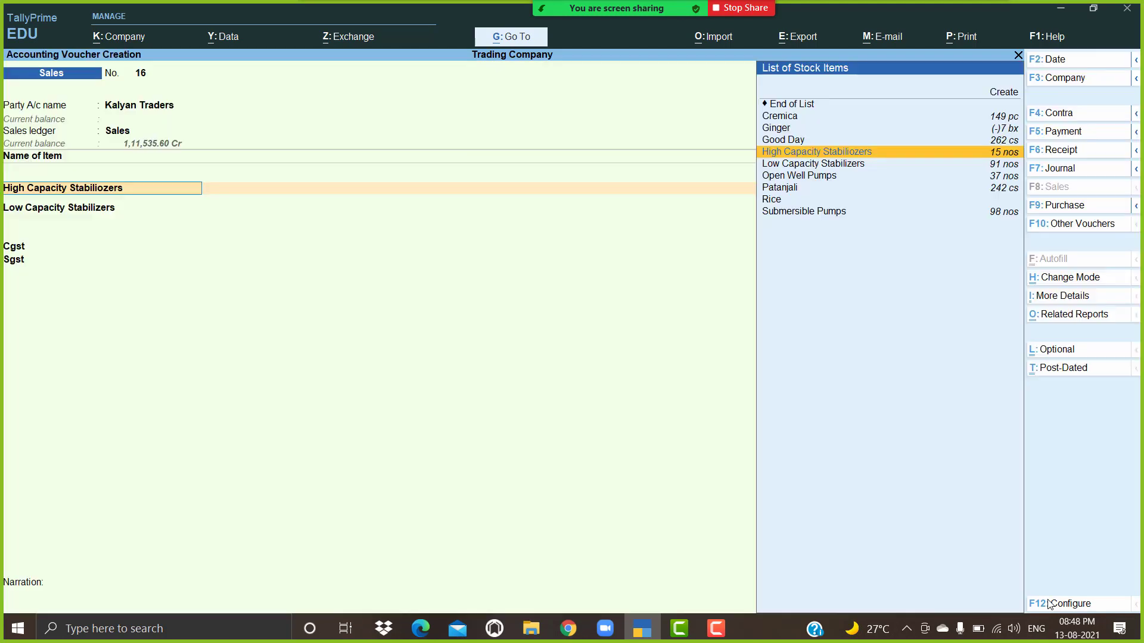
key(Return)
key(alt+p)
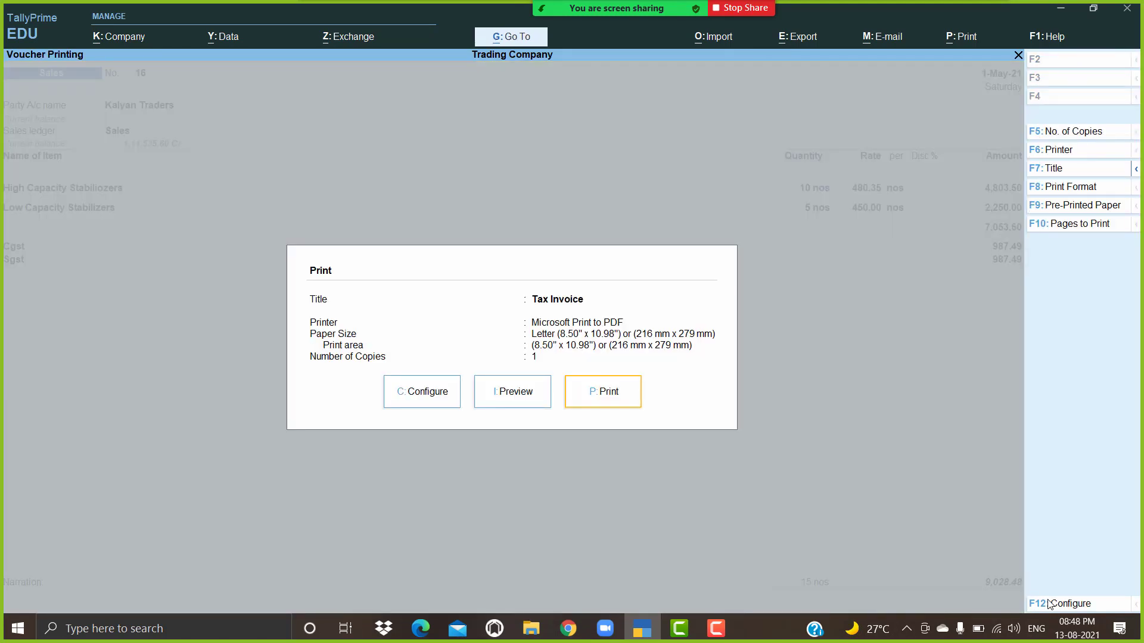
key(i)
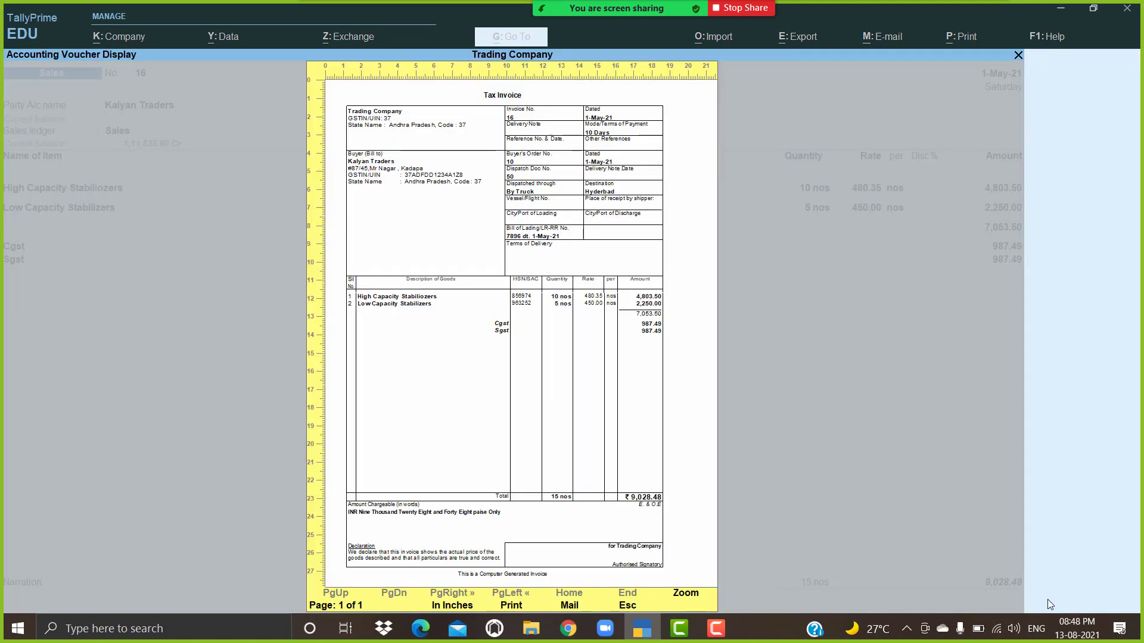
Step: Zoom in to read the invoice, zoom back out, and close the preview to the print options
key(Return)
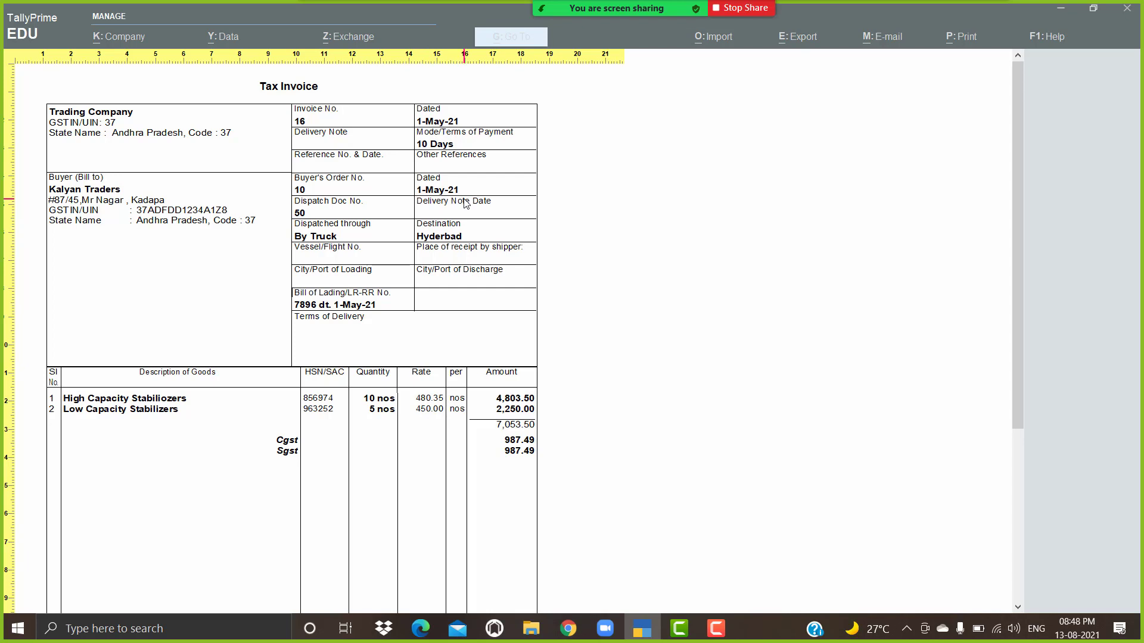
scroll(464, 244, down, 4)
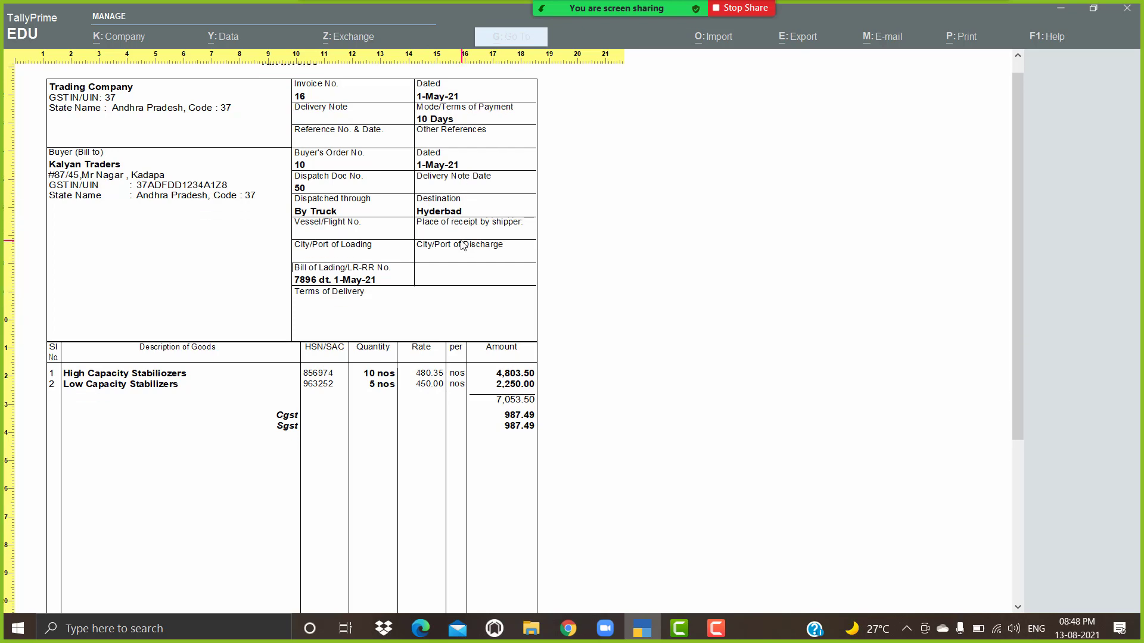
scroll(462, 236, up, 3)
key(alt+z)
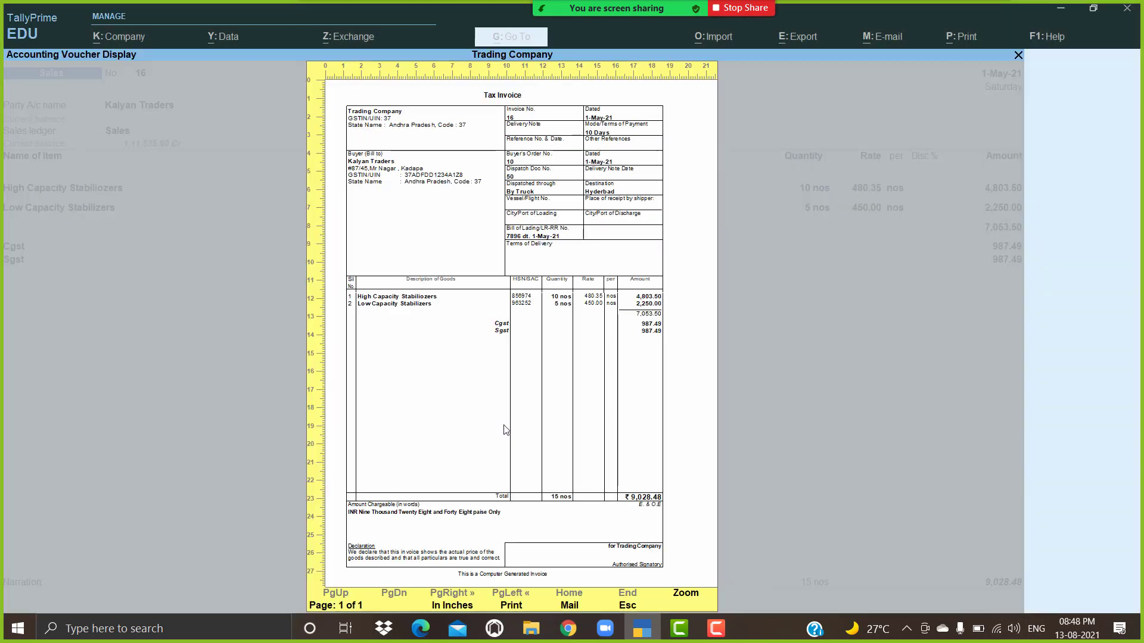
key(Escape)
key(Left)
key(Left)
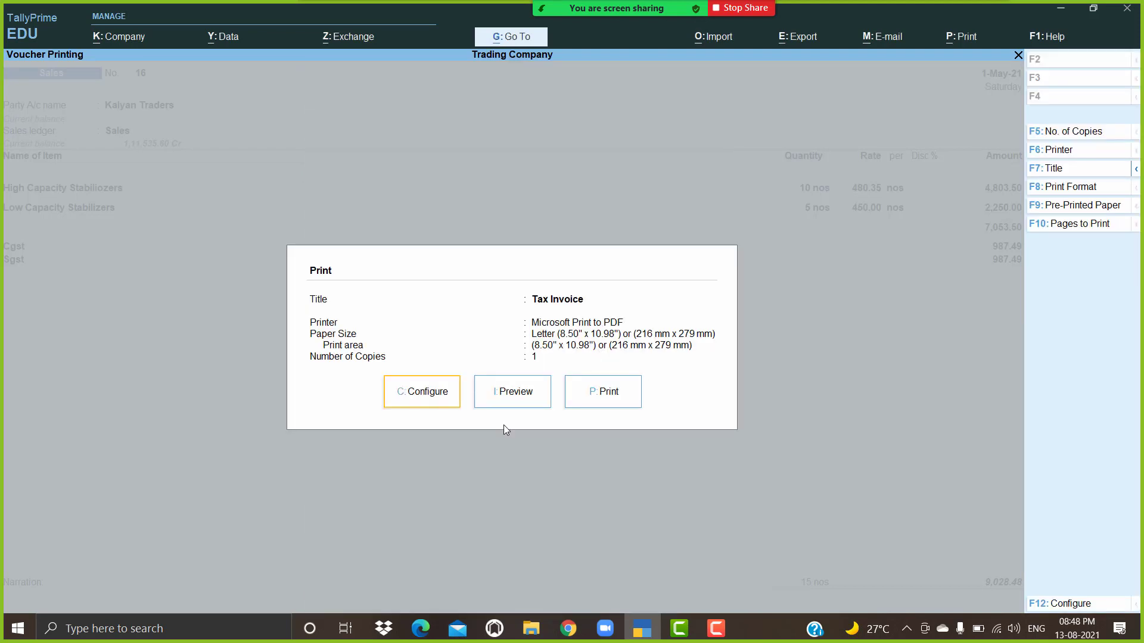
key(Return)
Step: Set Show Reference No., Order, Dispatch, Terms of Payment and Export details to No, then reopen Print
key(Down)
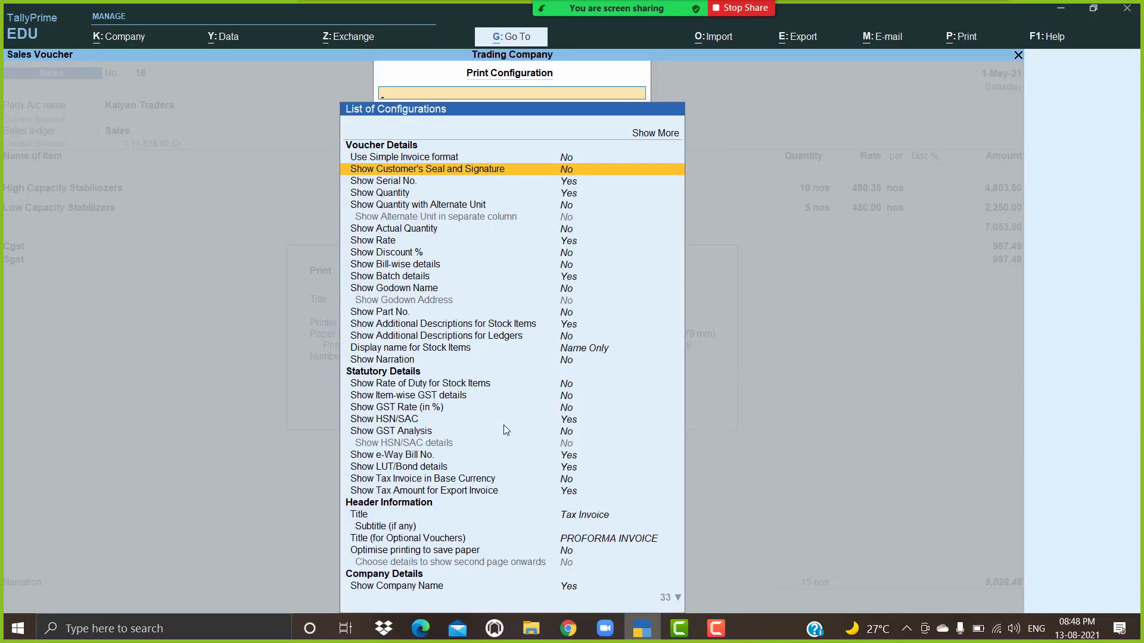
key(Down)
key(Down)
key(Down)
key(Down)
key(Down)
key(Down)
key(Down)
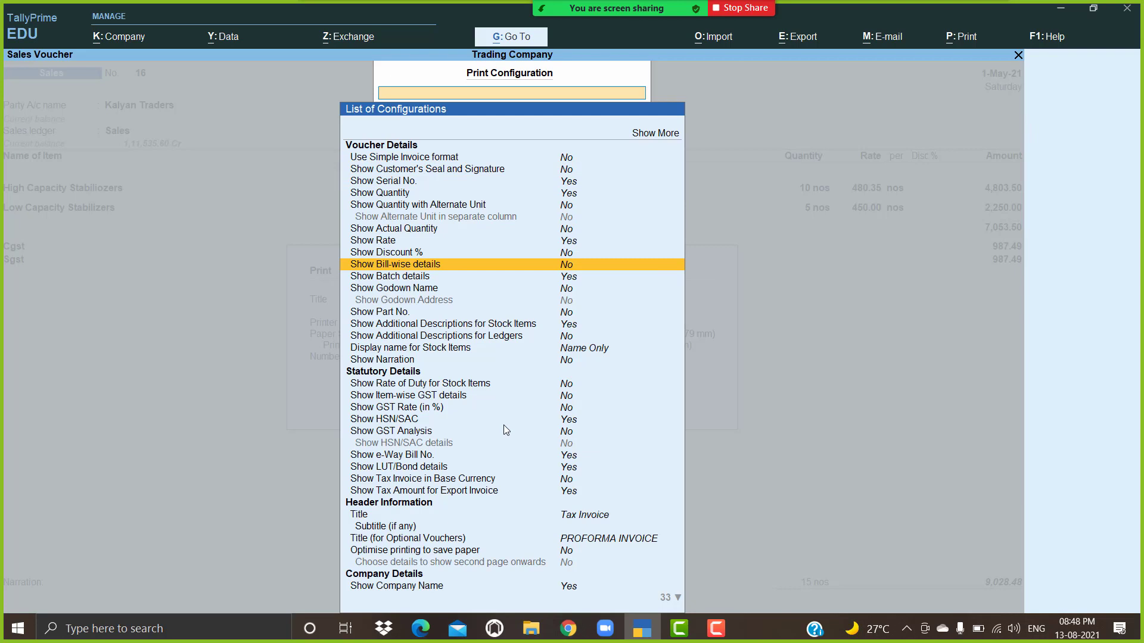
key(Down)
key(Down)
key(Down)
key(Down)
key(Down)
key(Down)
key(Down)
key(Down)
key(Down)
key(Down)
key(Down)
key(Down)
key(Down)
key(Down)
key(Down)
key(Down)
key(Down)
key(Down)
key(Down)
key(Down)
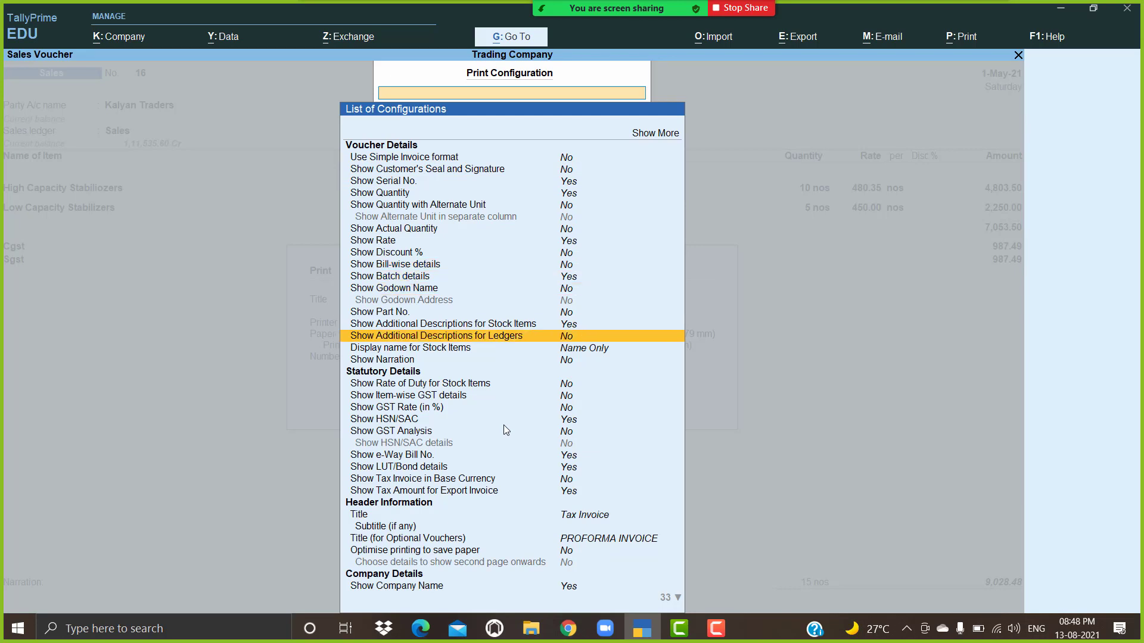
key(Down)
key(Down)
key(Down)
key(Down)
key(Down)
key(Down)
key(Down)
key(Down)
key(Down)
key(Down)
key(Down)
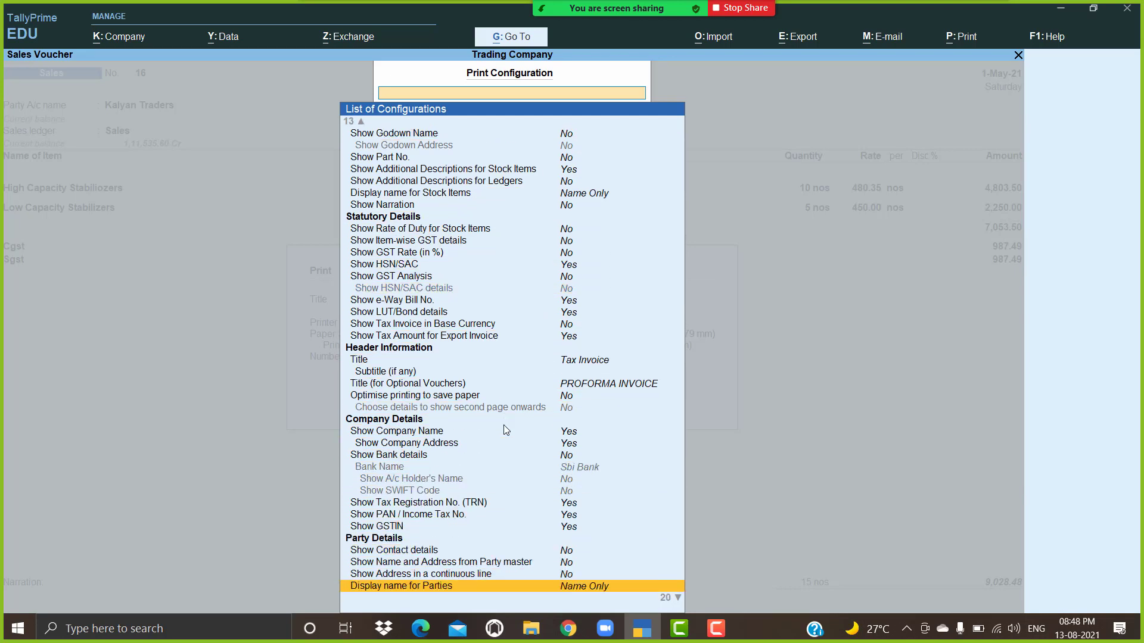
key(Down)
key(Down)
key(Down)
key(Down)
key(Down)
key(Down)
key(Down)
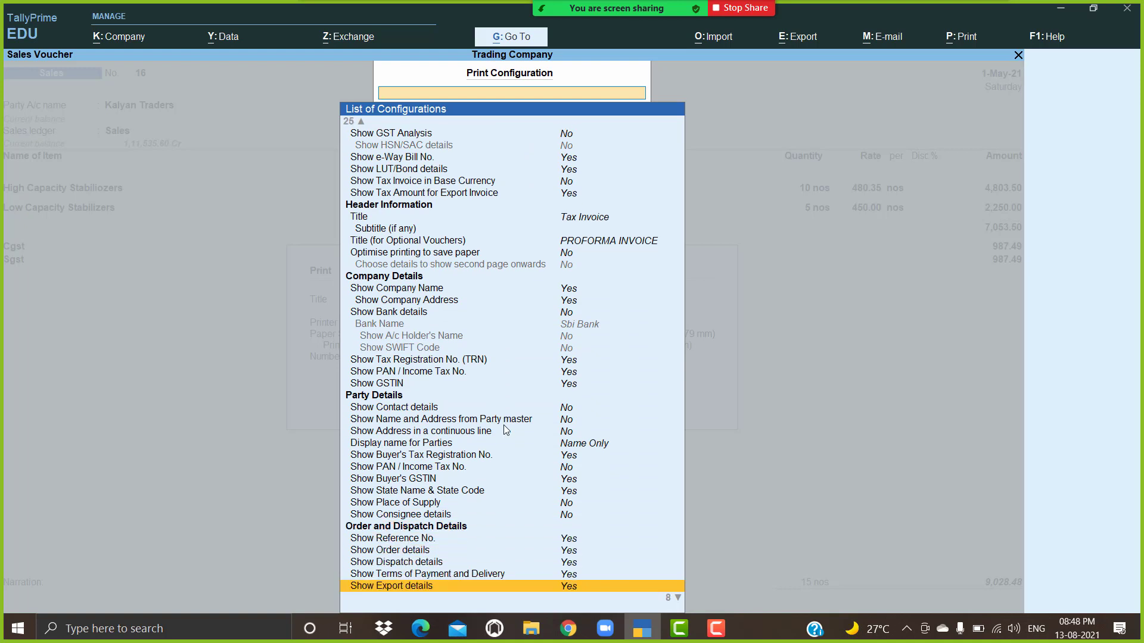
key(Up)
key(Up)
key(Up)
key(Up)
key(Up)
key(Up)
key(Return)
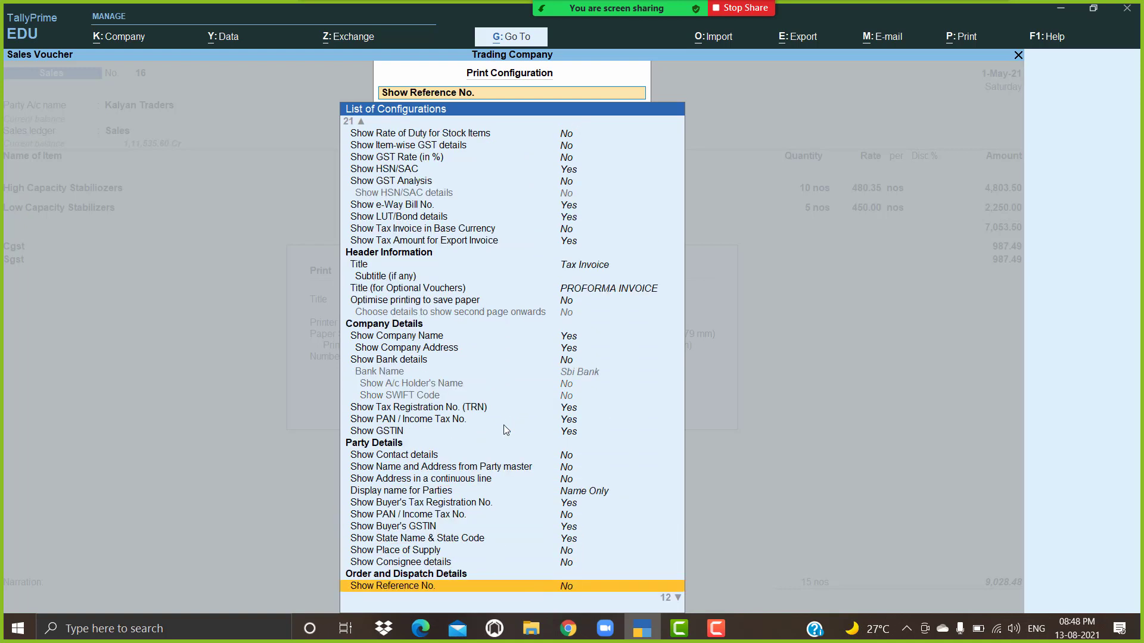
key(Return)
key(Return)
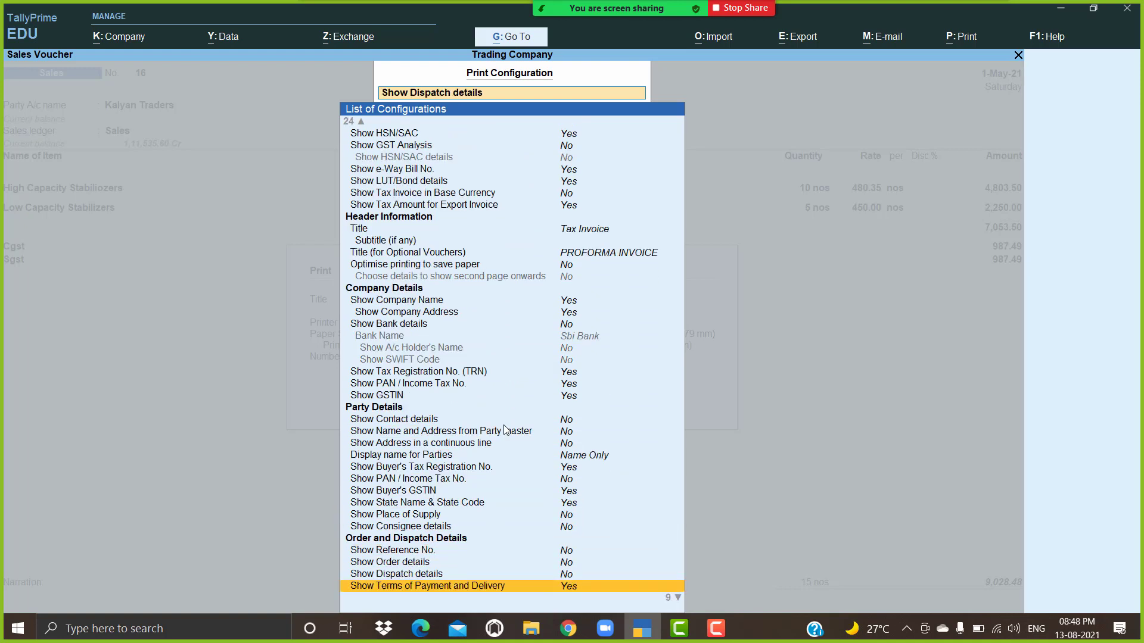
key(Down)
key(Down)
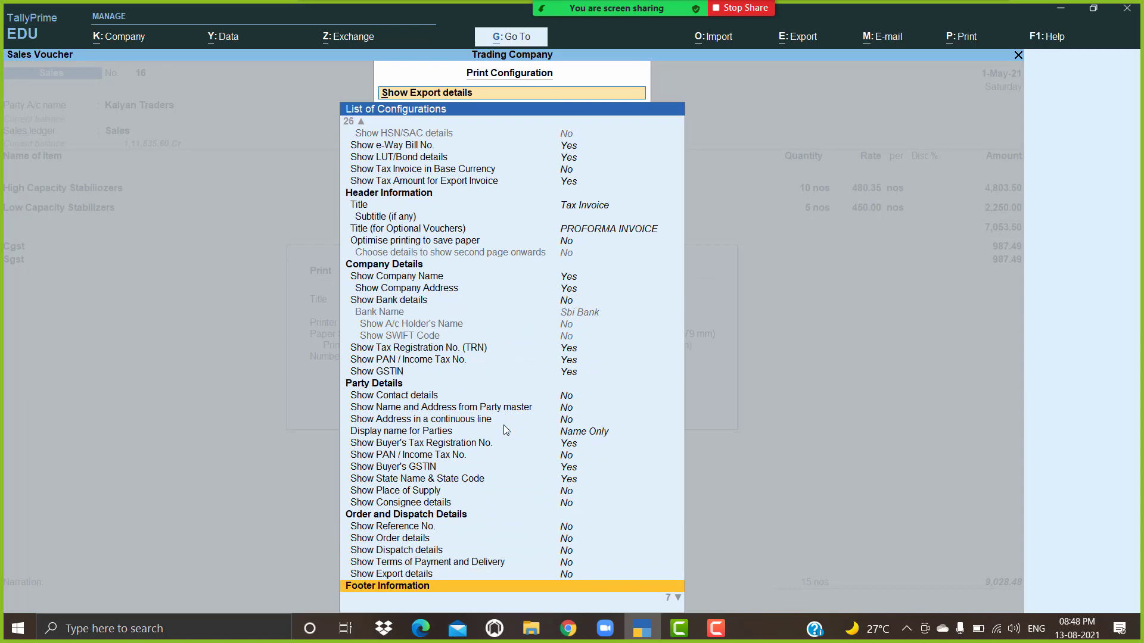
key(Up)
key(Escape)
key(Escape)
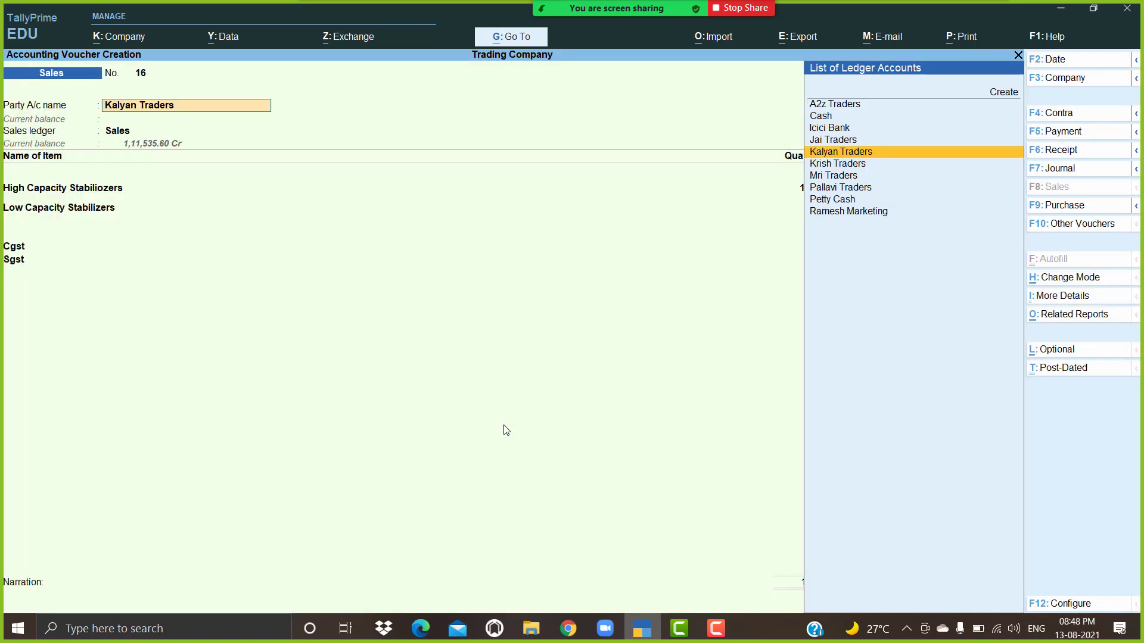
key(alt+p)
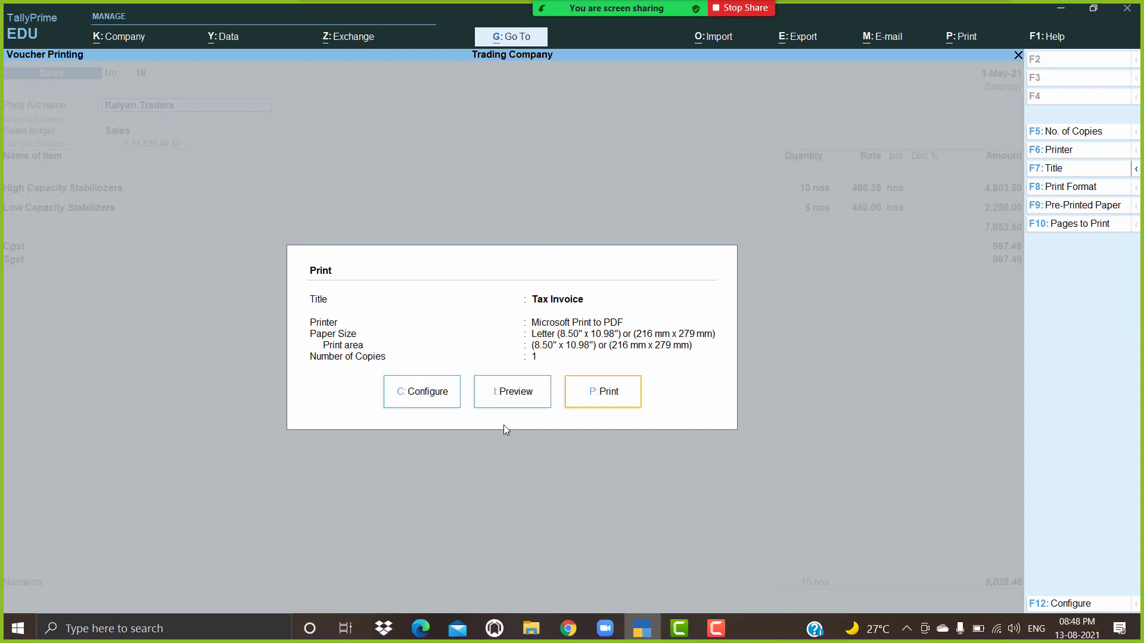
Step: Preview the revised Tax Invoice, zoom in and out, then close it back to voucher entry
key(i)
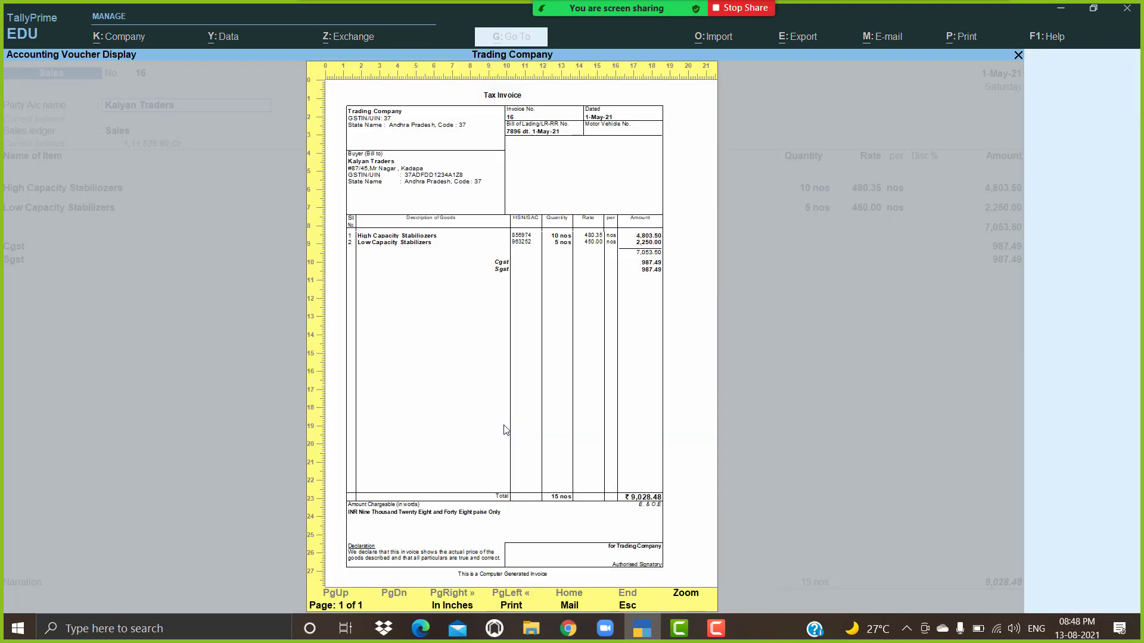
key(Return)
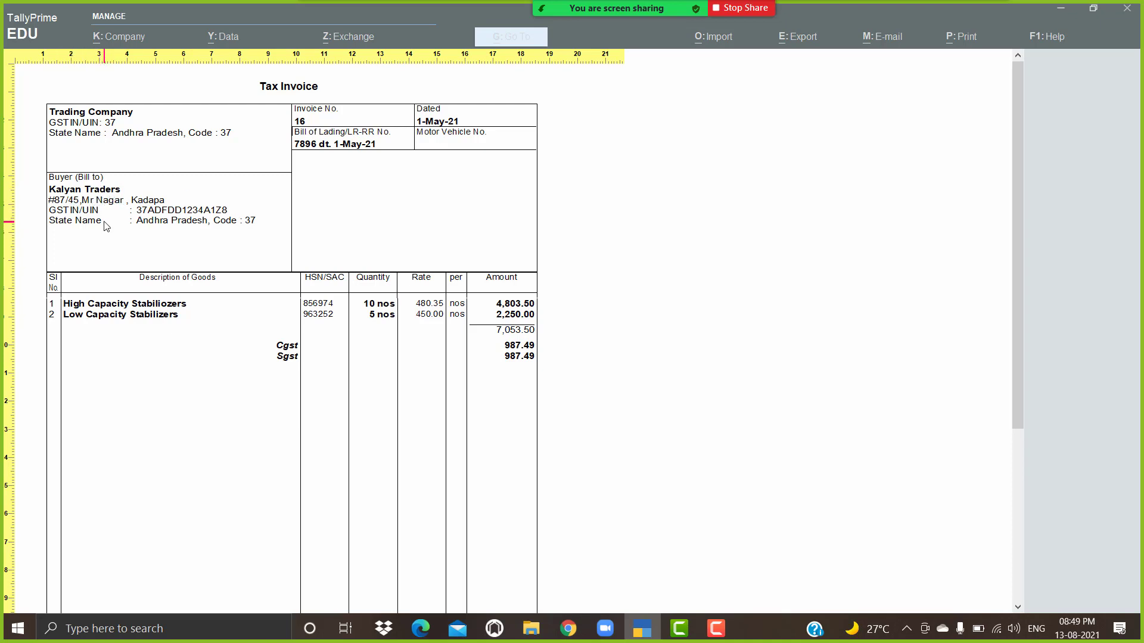
click(136, 253)
key(Escape)
key(Escape)
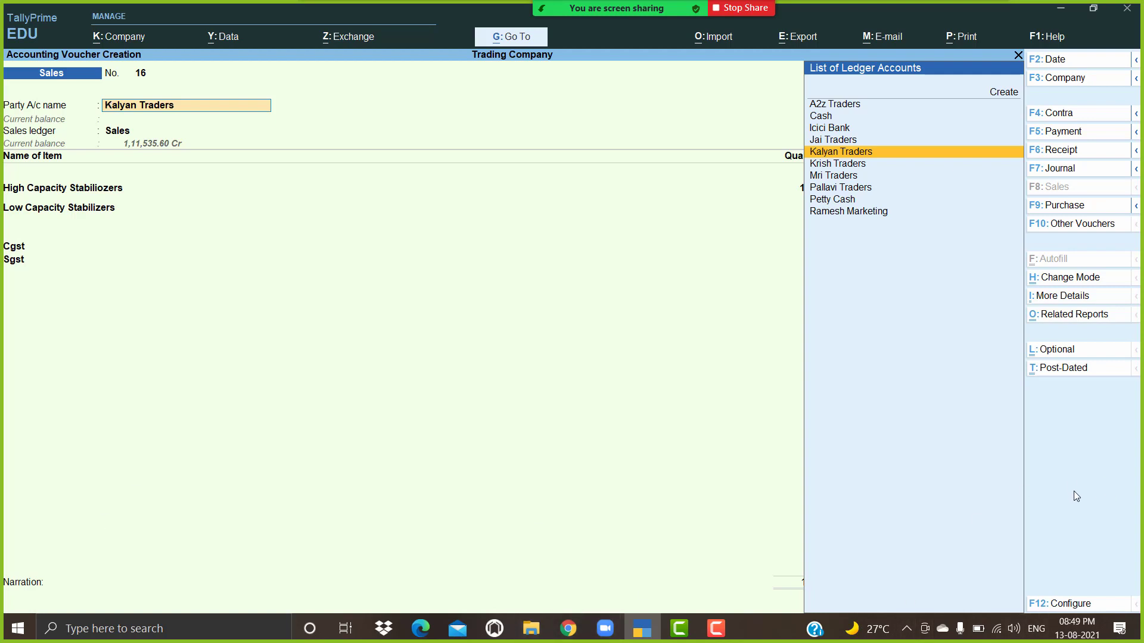
Step: Accept Kalyan Traders as party and quit the dispatch details form without changes
key(Return)
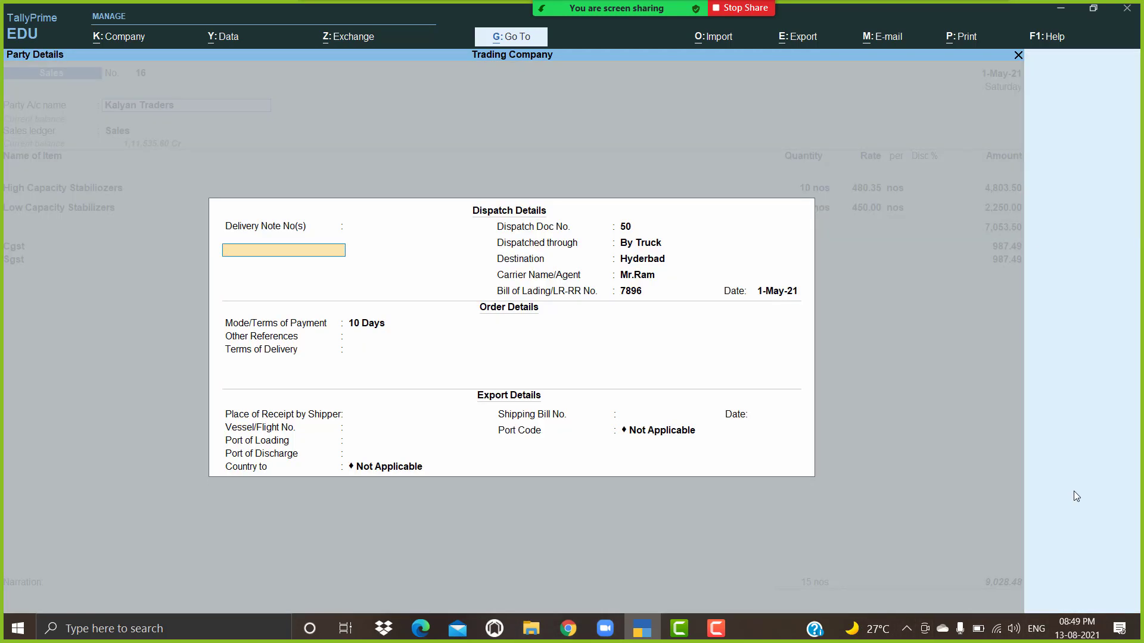
key(Return)
key(Return)
key(Return)
key(Return)
key(Return)
key(Return)
key(Return)
key(Return)
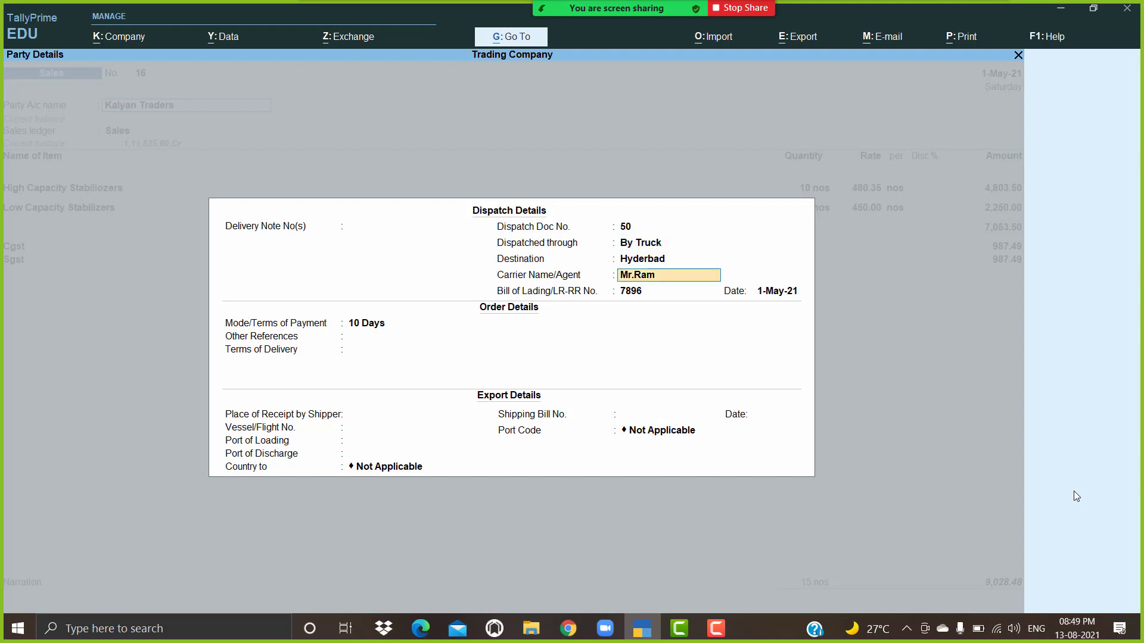
key(Return)
key(Return)
key(Return)
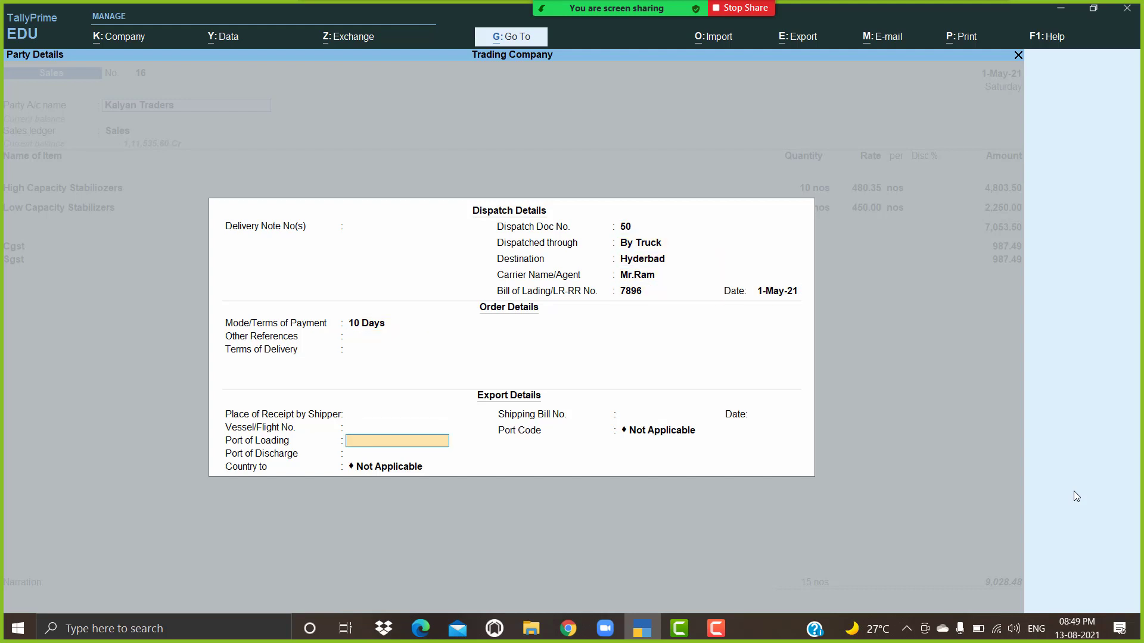
key(Escape)
key(y)
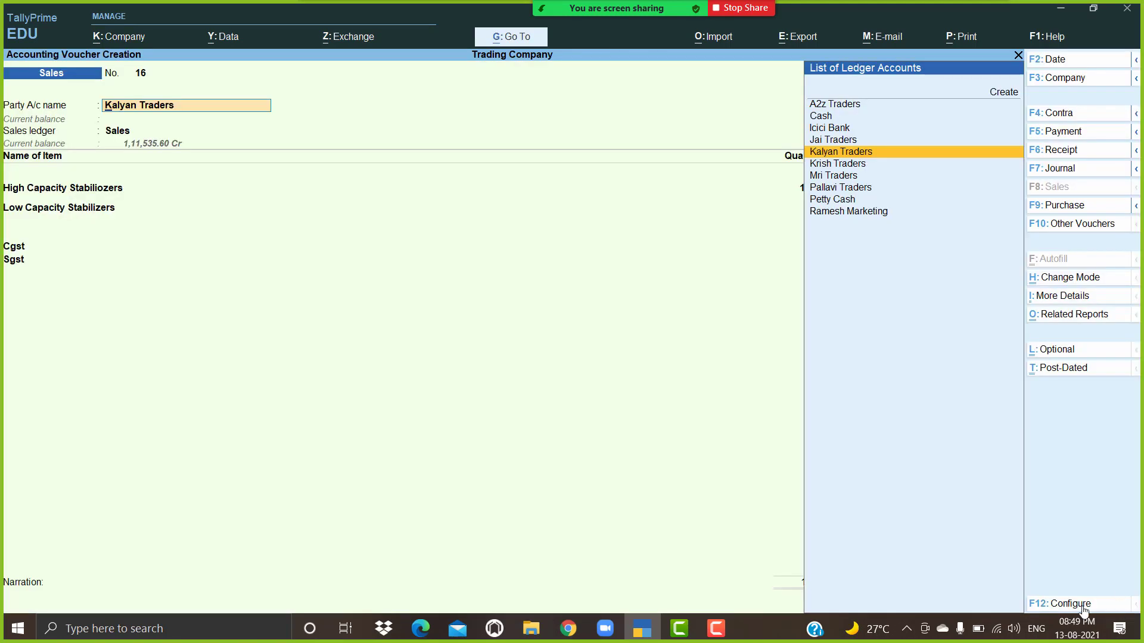
Step: Set Provide Dispatch, Order and Export details to No in F12 Configure and reopen Party Details
click(1082, 607)
key(Return)
text(n)
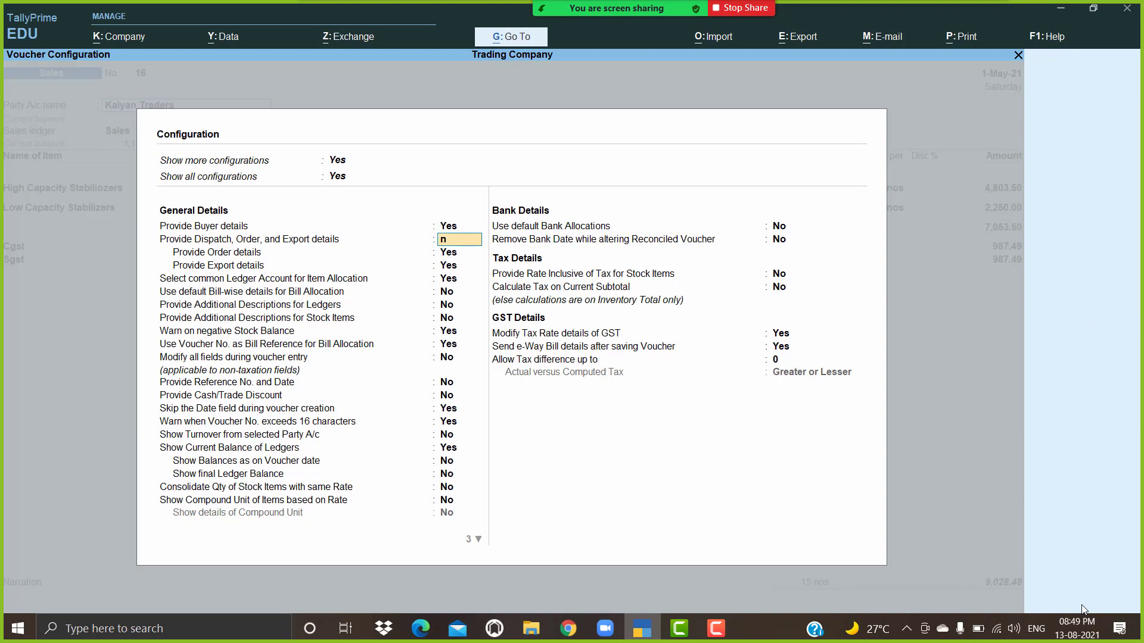
key(Return)
text(n)
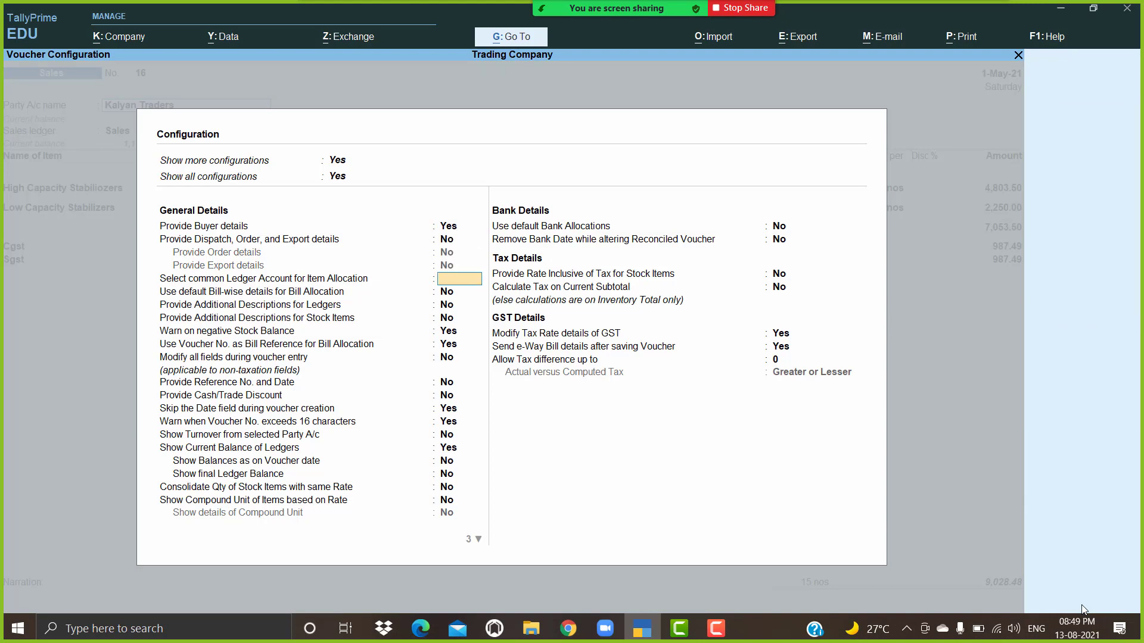
key(Return)
key(ctrl+a)
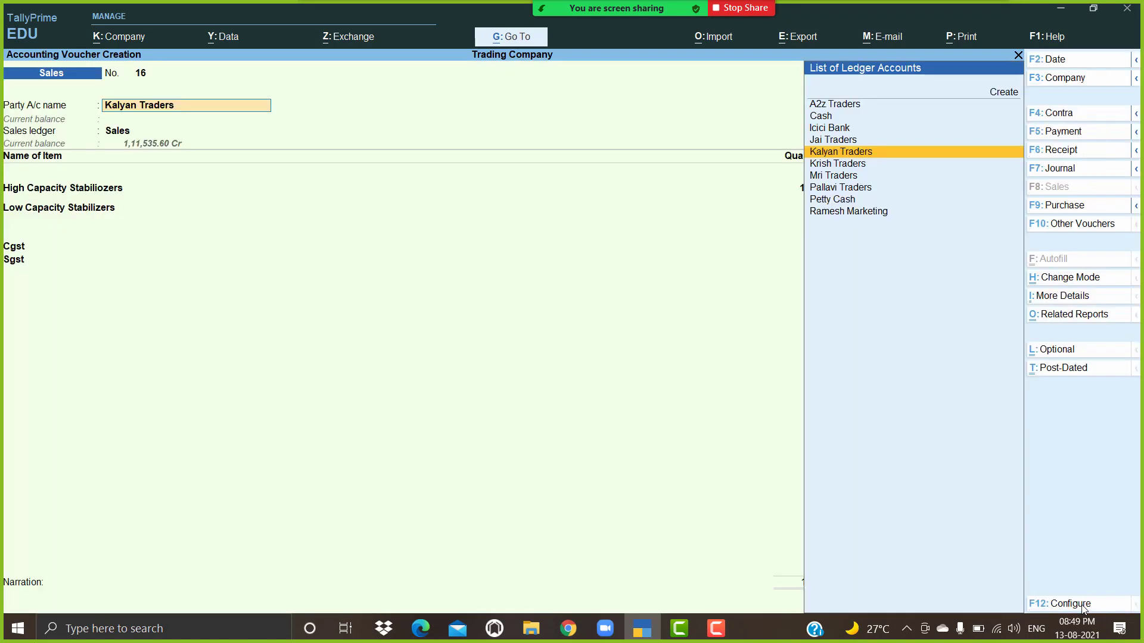
key(Return)
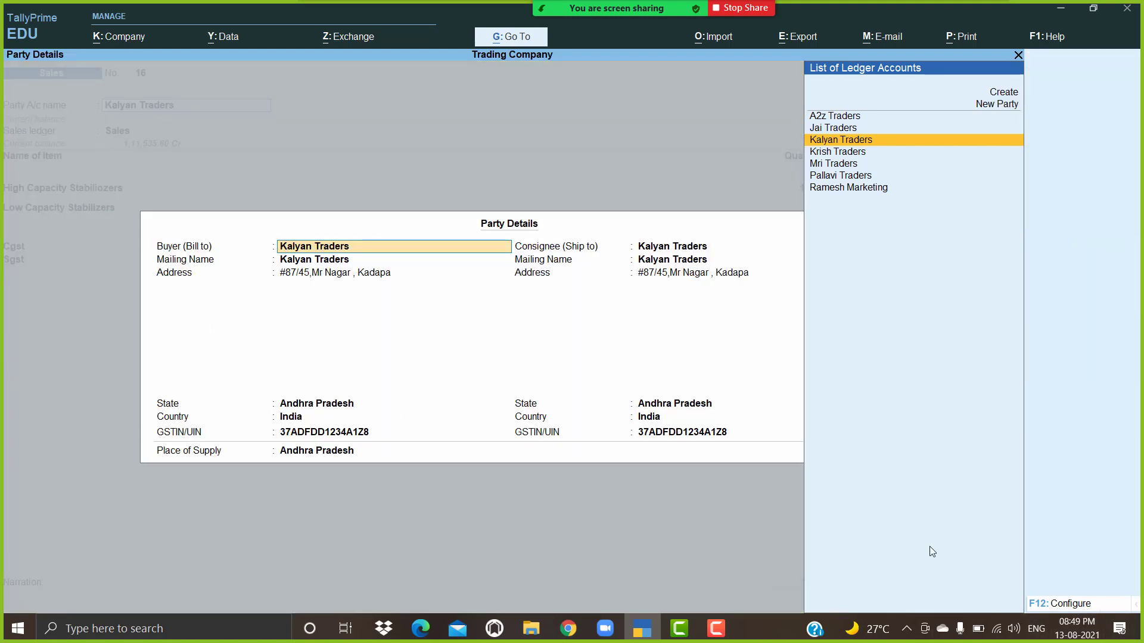
Step: Turn separate consignee details off in Party Details settings, then back on
click(1069, 606)
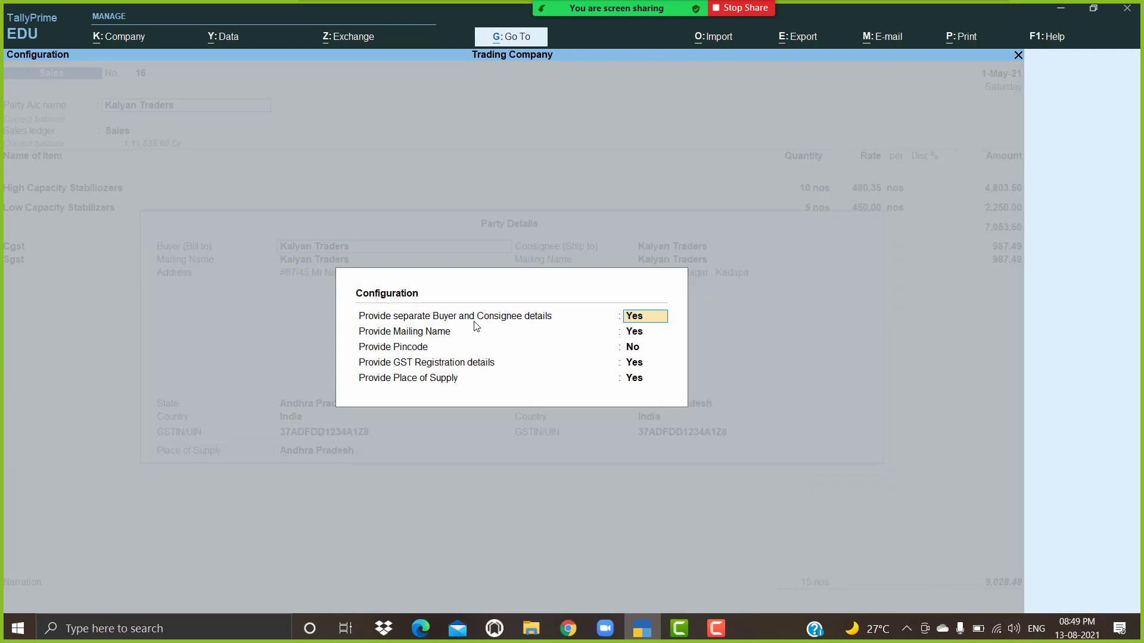
key(n)
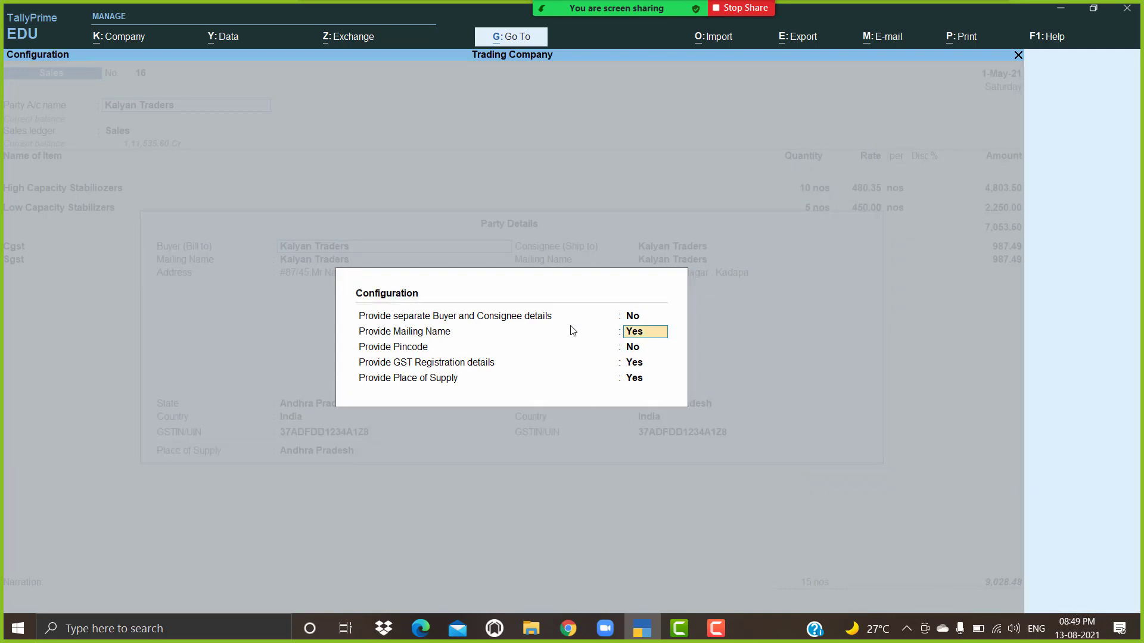
key(ctrl+a)
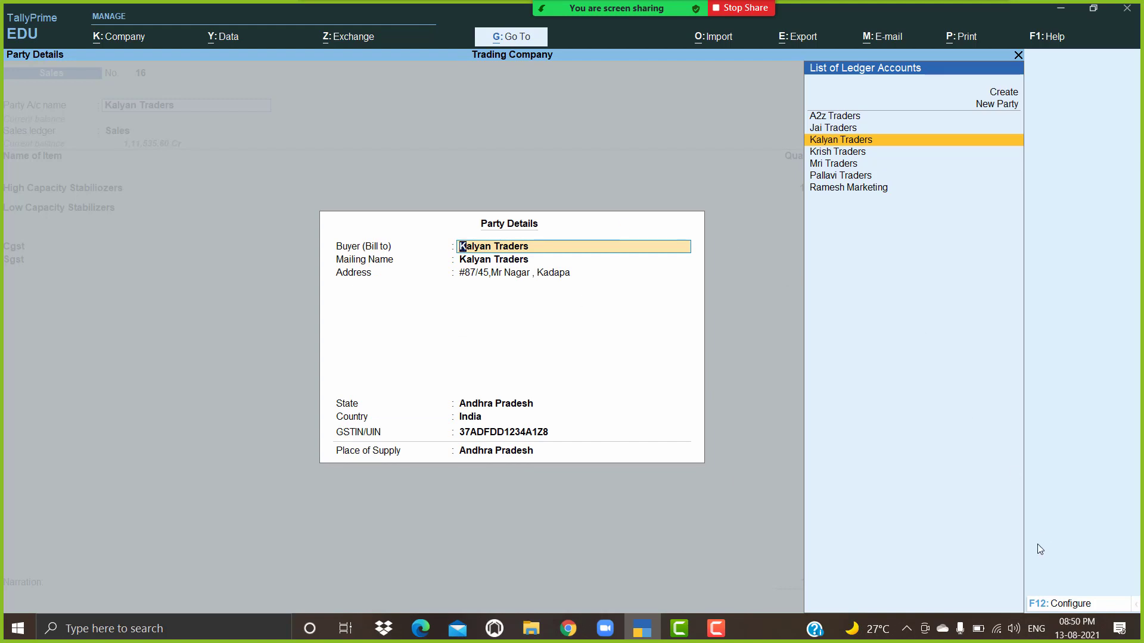
click(1070, 604)
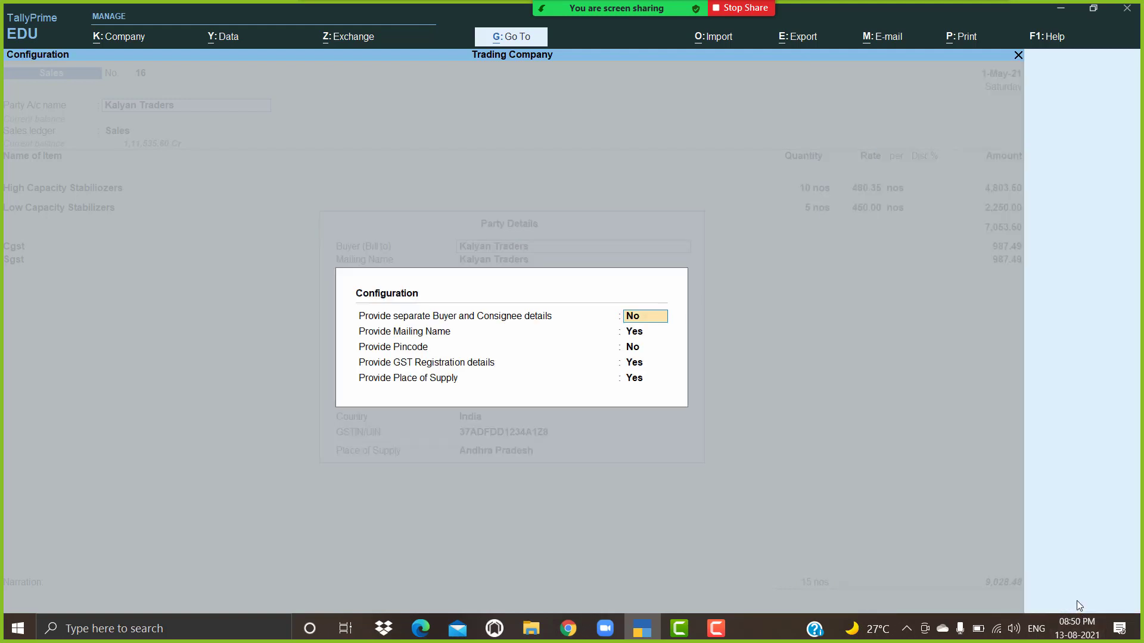
text(y)
key(Return)
key(Return)
key(Return)
key(Return)
key(Return)
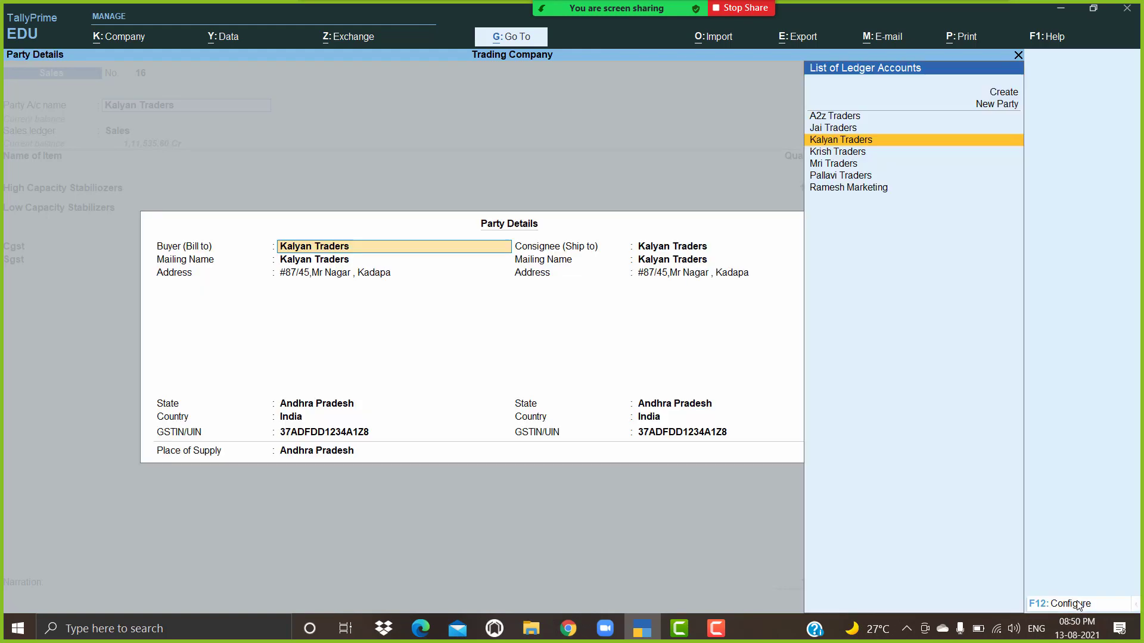
Step: Keep Kalyan Traders as buyer and consignee, then return to the consignee selection
key(Return)
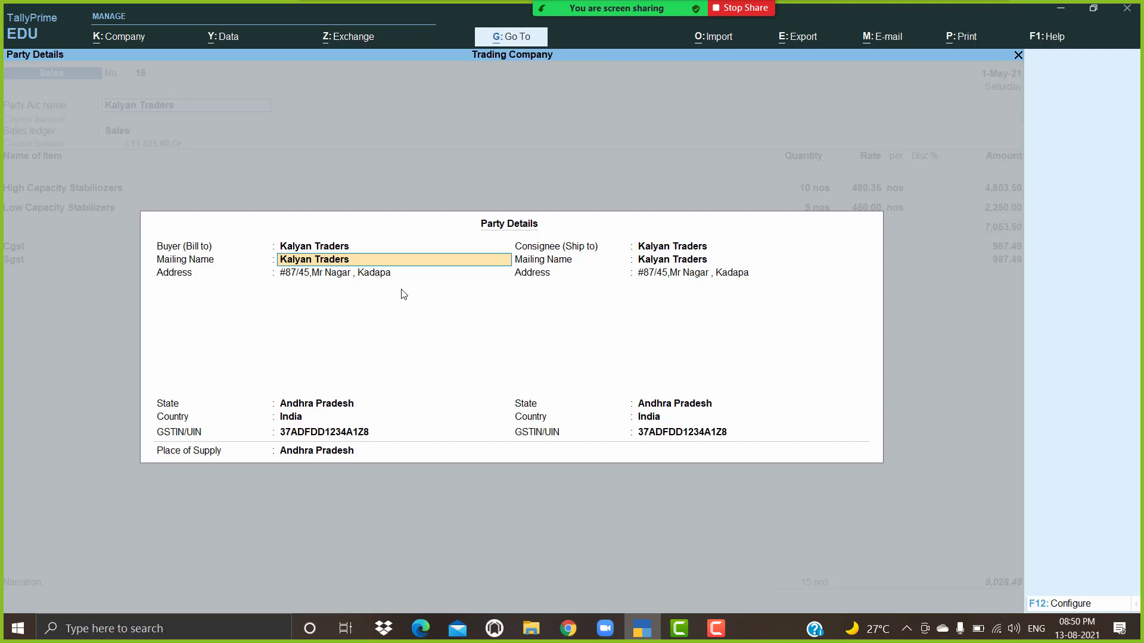
key(Return)
key(Return)
key(Return)
key(Return)
key(Return)
key(Return)
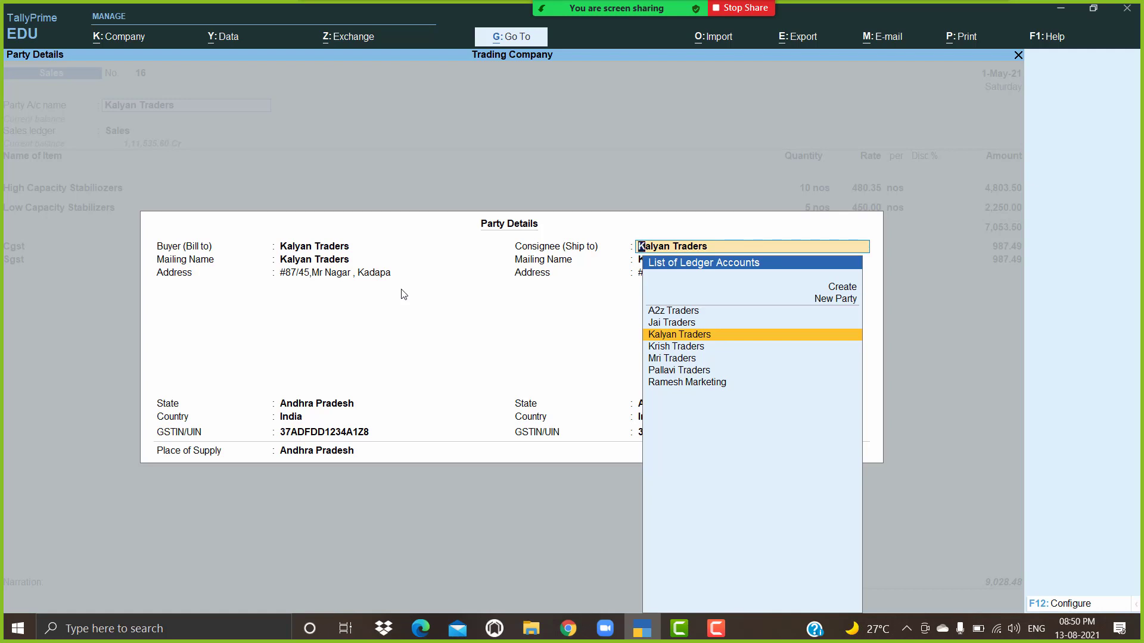
key(Return)
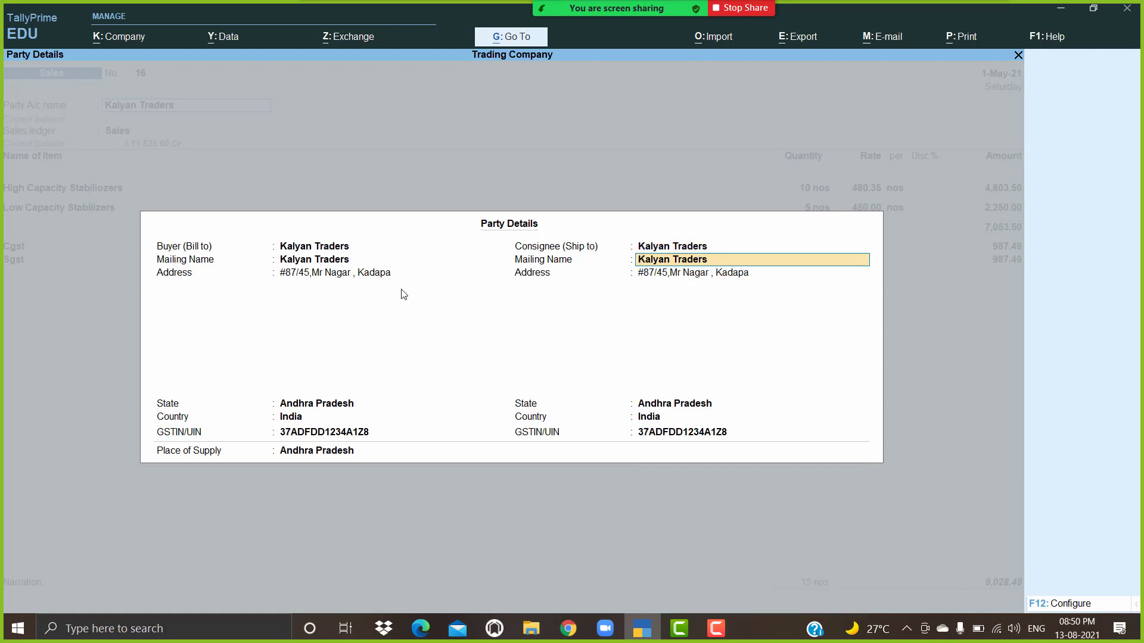
key(Return)
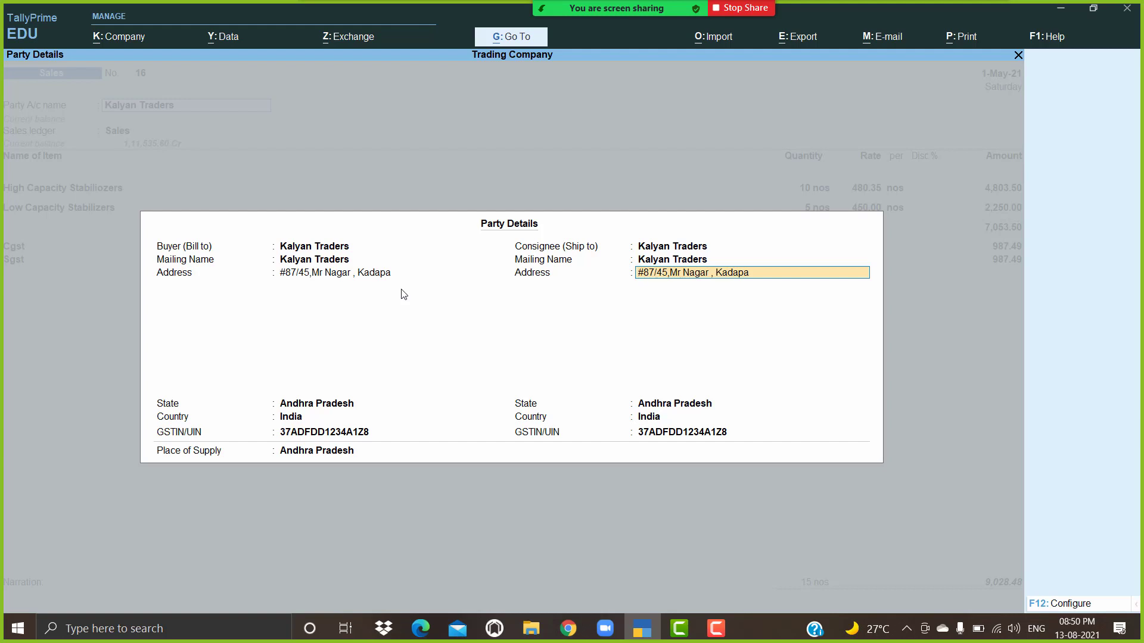
text(#)
key(BackSpace)
key(BackSpace)
key(BackSpace)
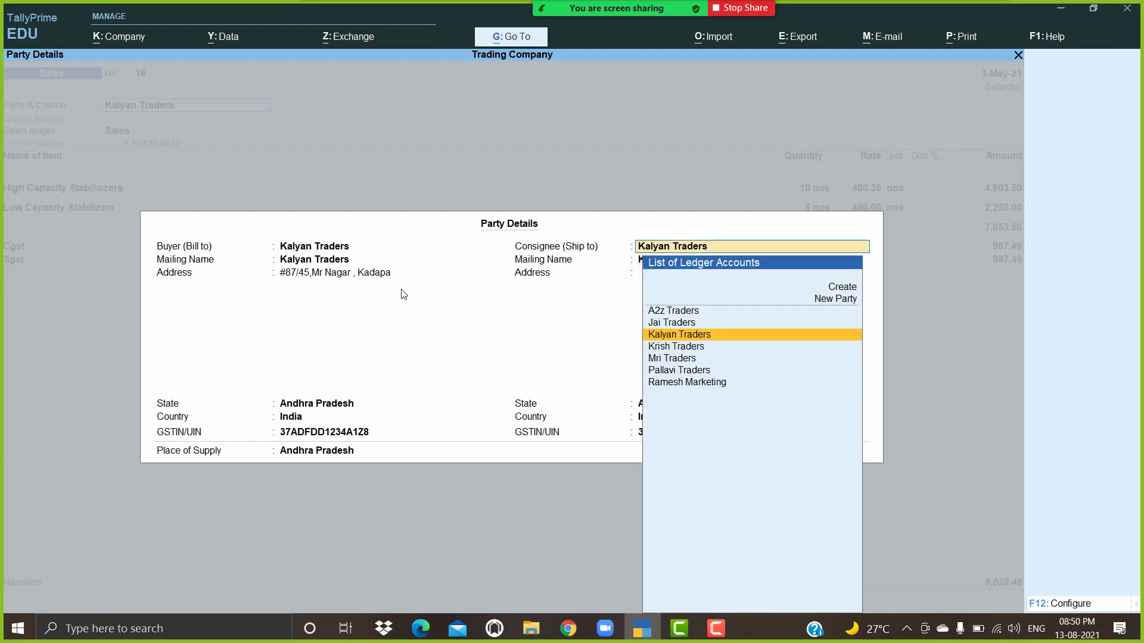
Step: Create ledger Kalyan Godwn with its mailing address and GSTIN, saving it as the consignee
key(alt+c)
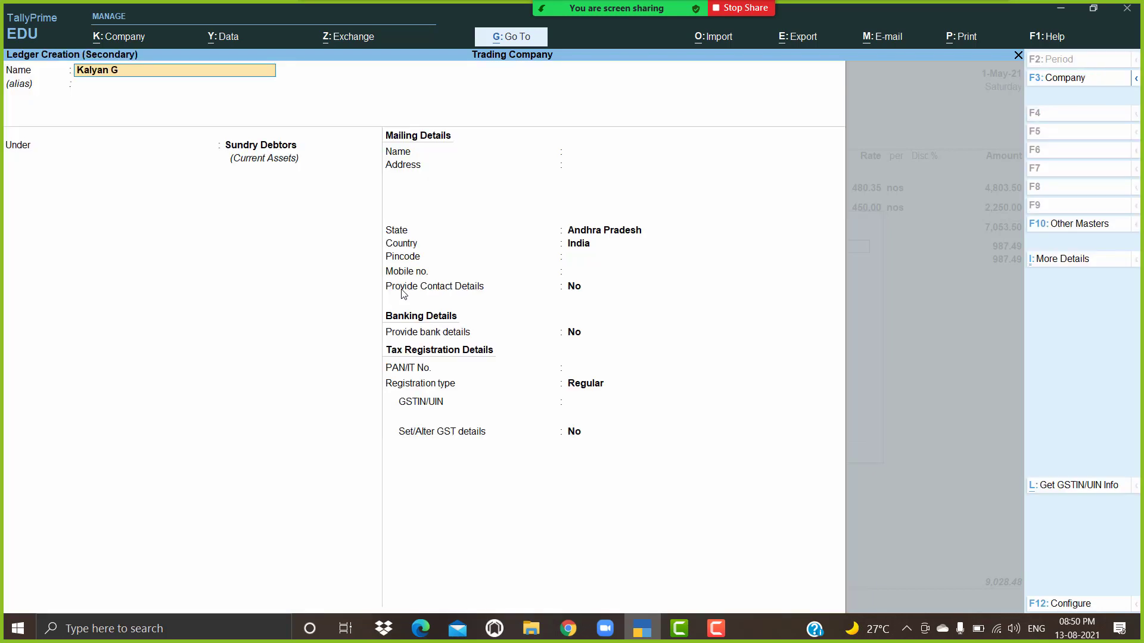
key(Return)
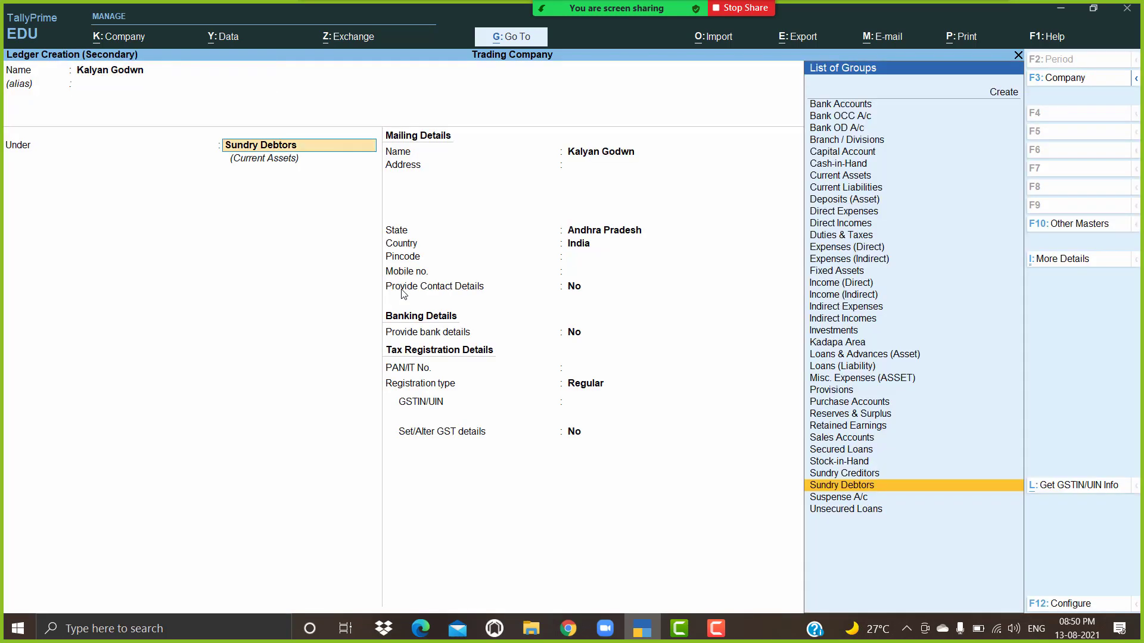
key(Return)
key(Return)
key(Return)
key(Return)
key(Return)
key(Return)
key(Return)
key(Return)
key(Return)
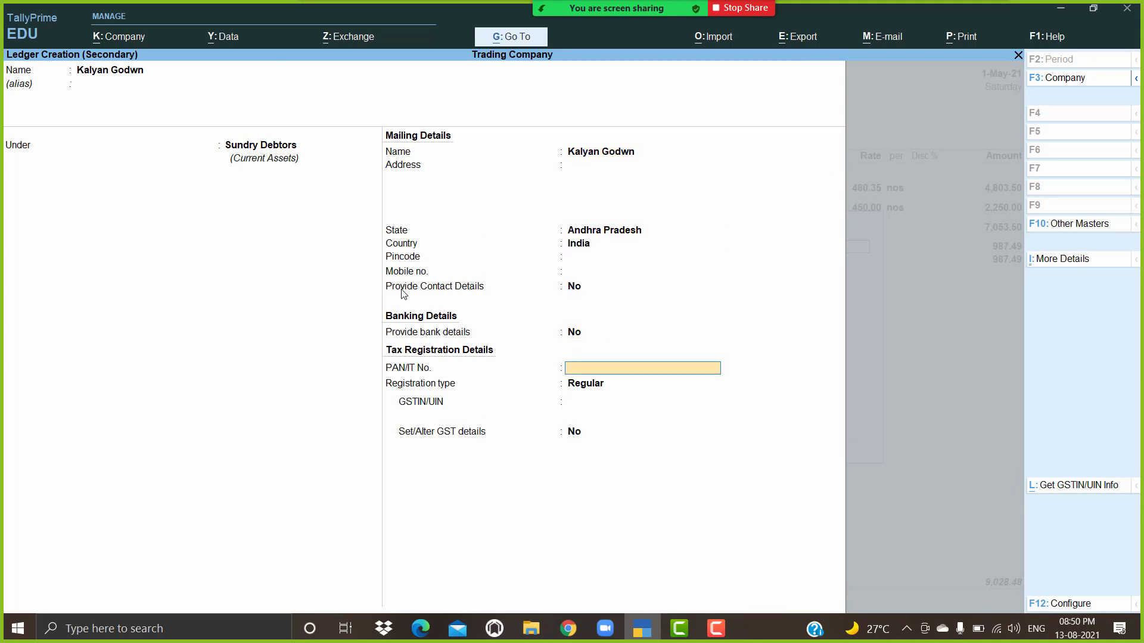
key(BackSpace)
key(BackSpace)
key(BackSpace)
key(BackSpace)
key(BackSpace)
key(BackSpace)
key(BackSpace)
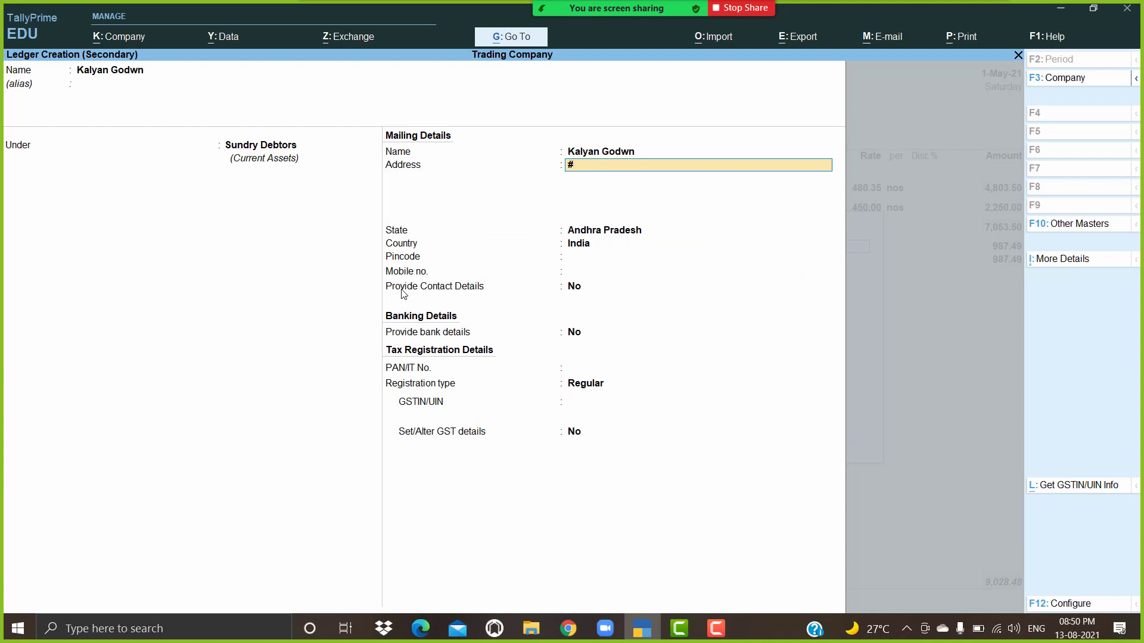
key(Return)
key(Return)
key(Return)
key(Return)
key(Return)
key(Return)
key(Return)
key(Return)
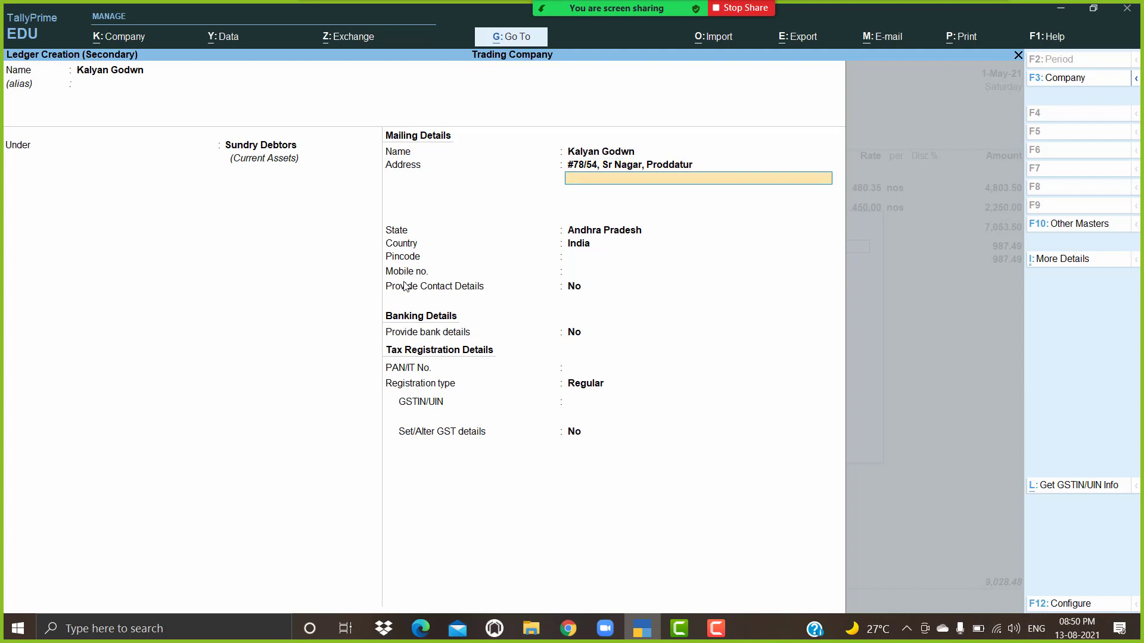
key(Return)
key(Return)
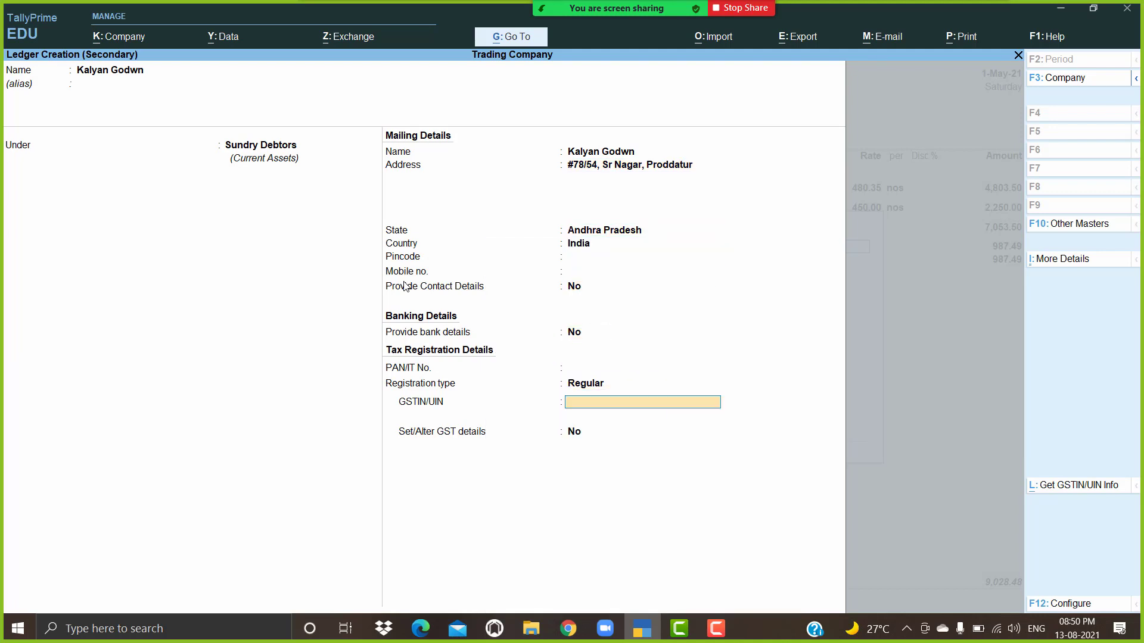
text(37)
key(Return)
key(Return)
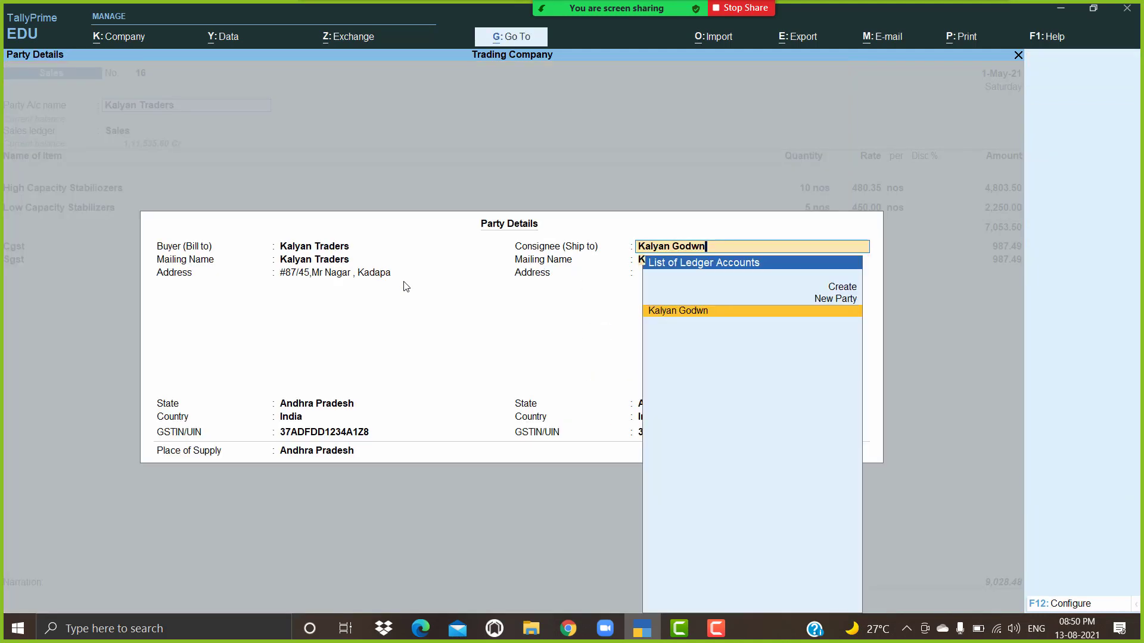
key(Return)
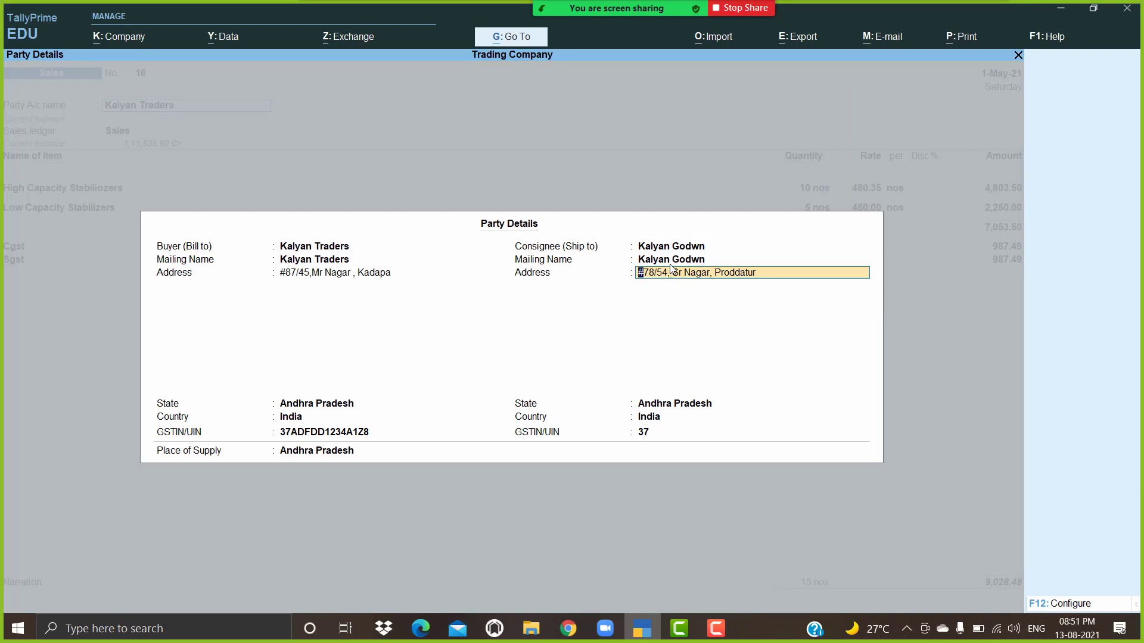
Step: Accept the Kalyan Godwn consignee details and Sales Taxable classification, then open Tax Invoice printing
key(Return)
key(Return)
key(Return)
key(Return)
key(Return)
key(Return)
key(Return)
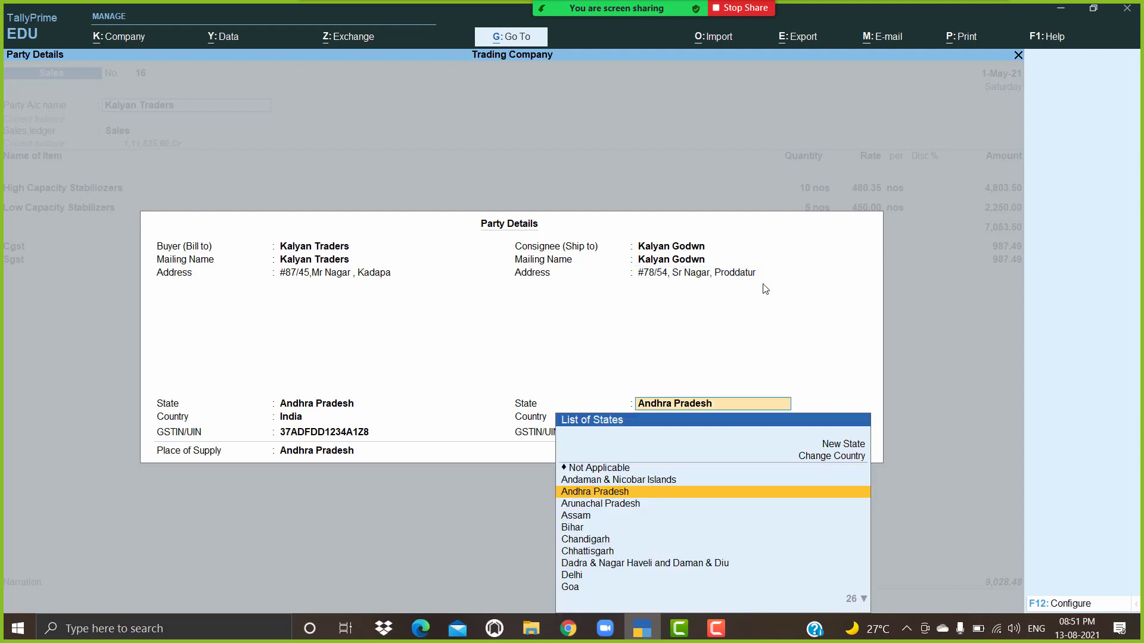
key(Return)
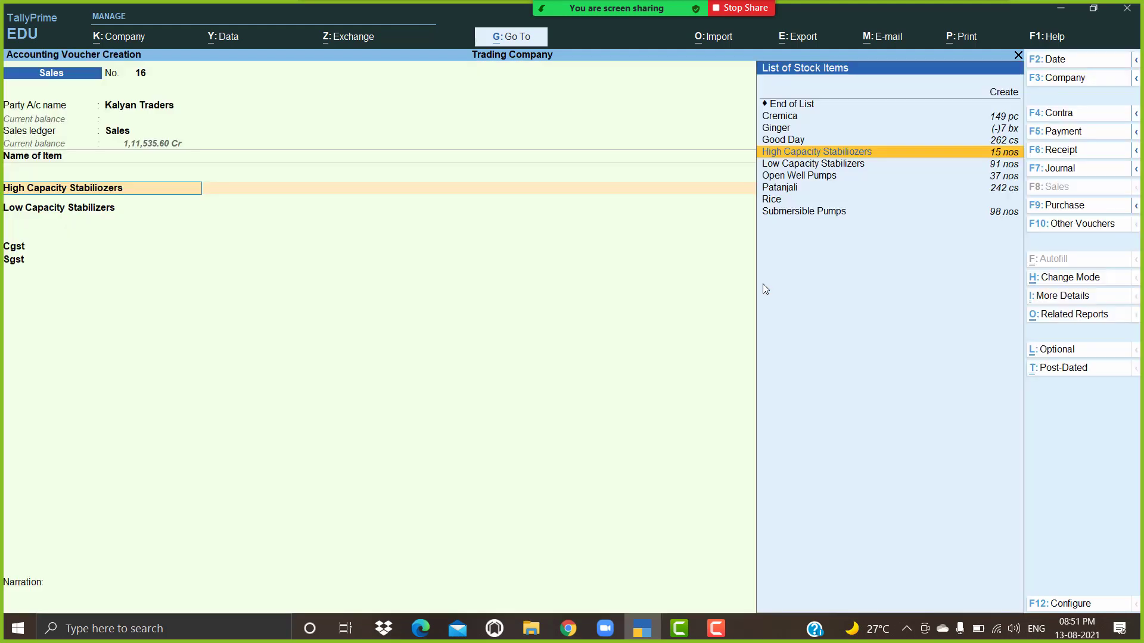
key(ctrl+p)
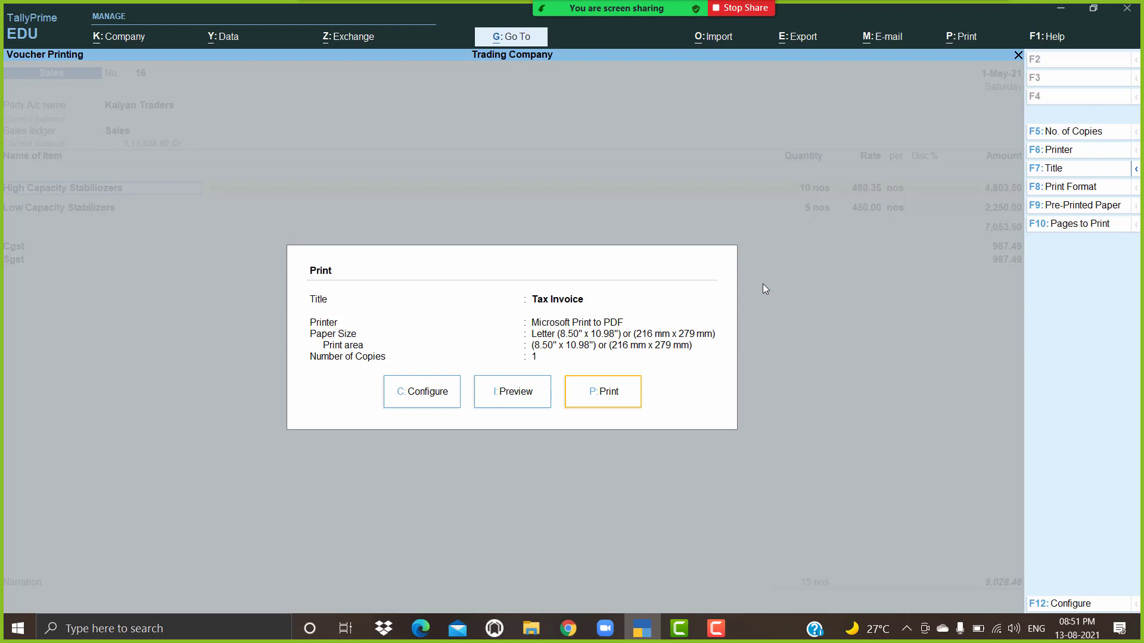
Step: Preview the Tax Invoice, zooming in to check it, then bring up its print configuration
key(i)
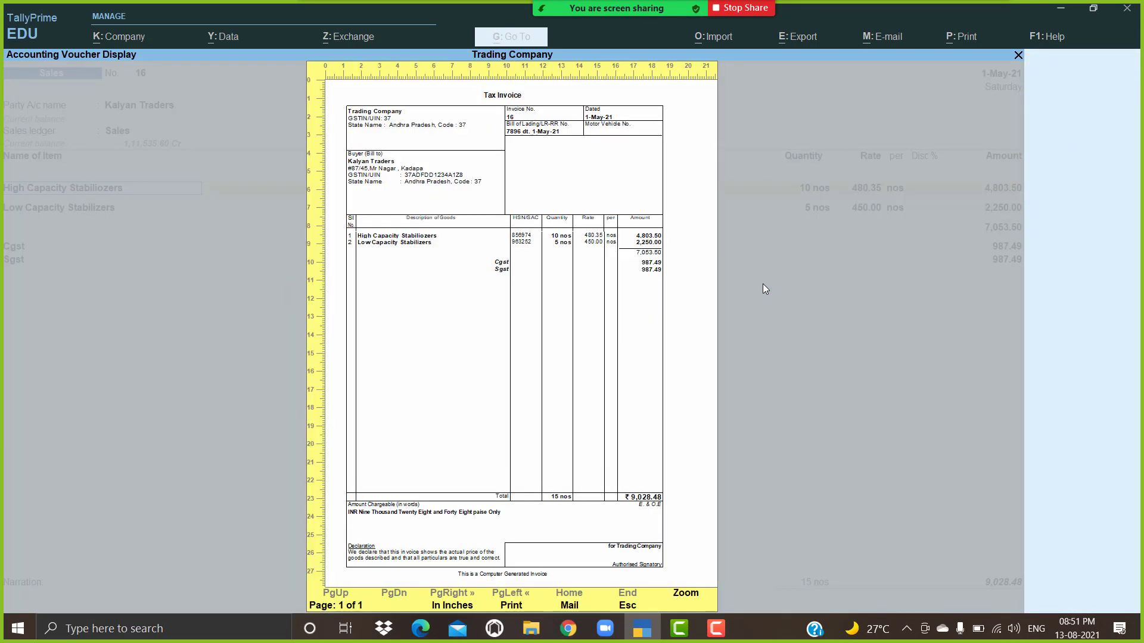
key(Return)
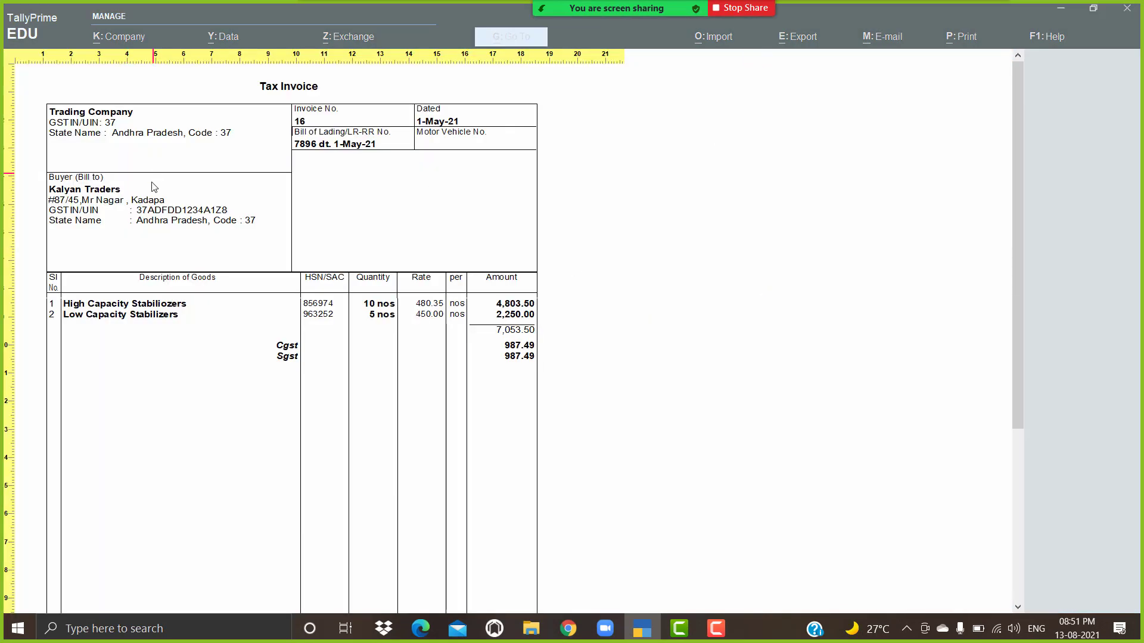
key(Return)
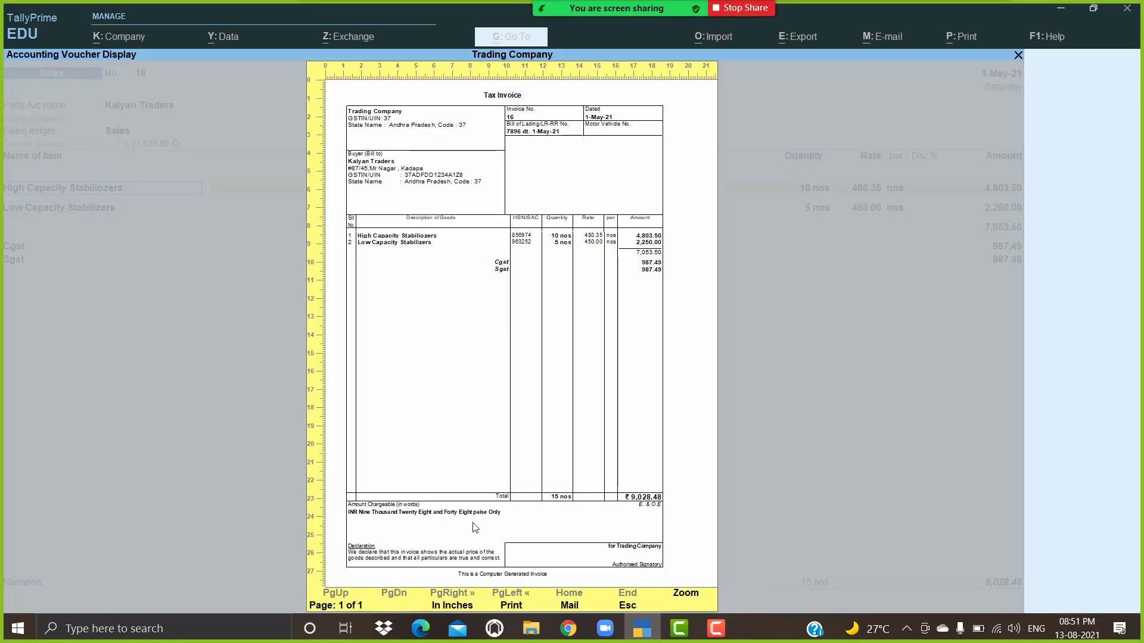
key(Escape)
click(426, 405)
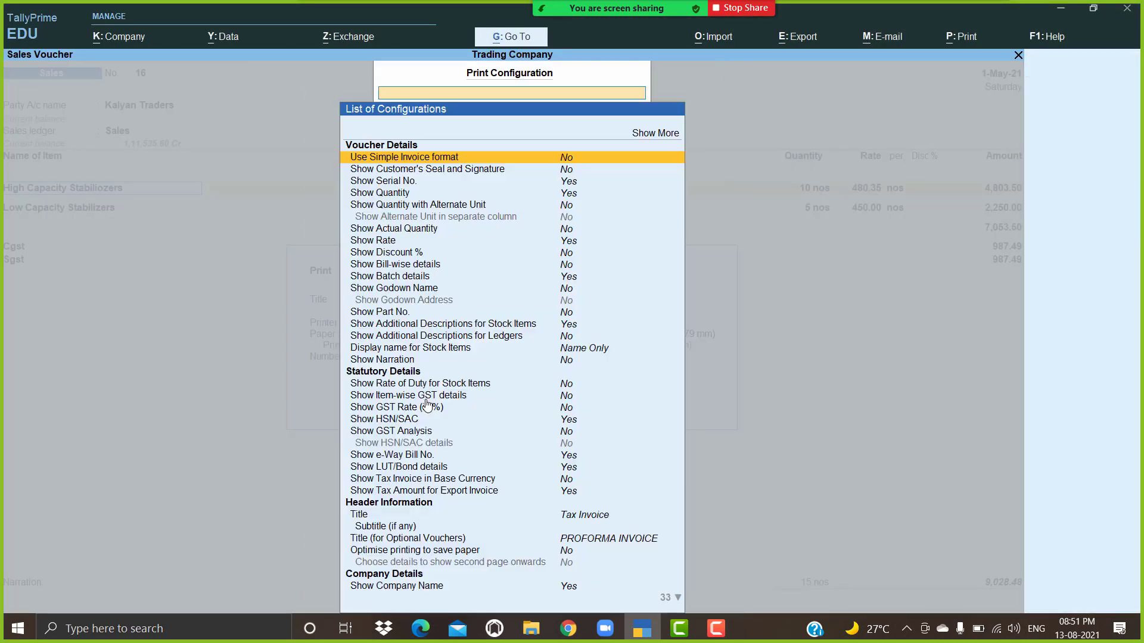
Step: Set Show Consignee details to Yes in the invoice print configuration
key(Down)
key(Down)
key(Down)
key(Down)
key(Down)
key(Down)
key(Down)
key(Down)
key(Down)
key(Down)
key(Down)
key(Down)
key(Down)
key(Down)
key(Down)
key(Down)
key(Down)
key(Down)
key(Down)
key(Down)
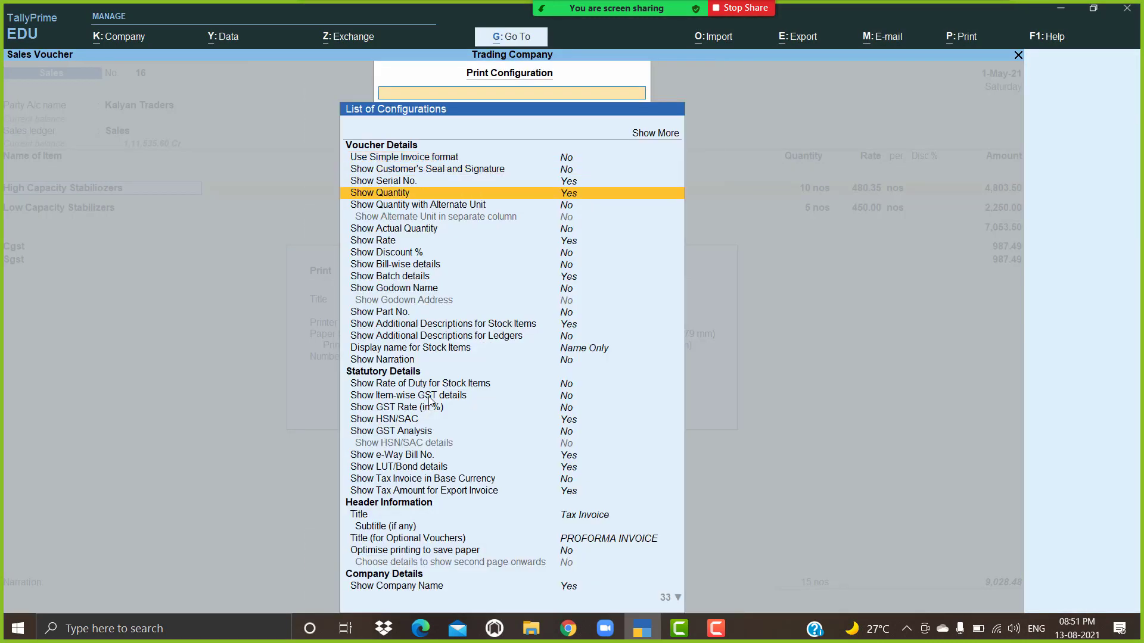
key(Down)
key(Down)
key(Down)
key(Down)
key(Down)
key(Down)
key(Down)
key(Down)
key(Down)
key(Down)
key(Down)
key(Down)
key(Down)
key(Down)
key(Down)
key(Down)
key(Down)
key(Down)
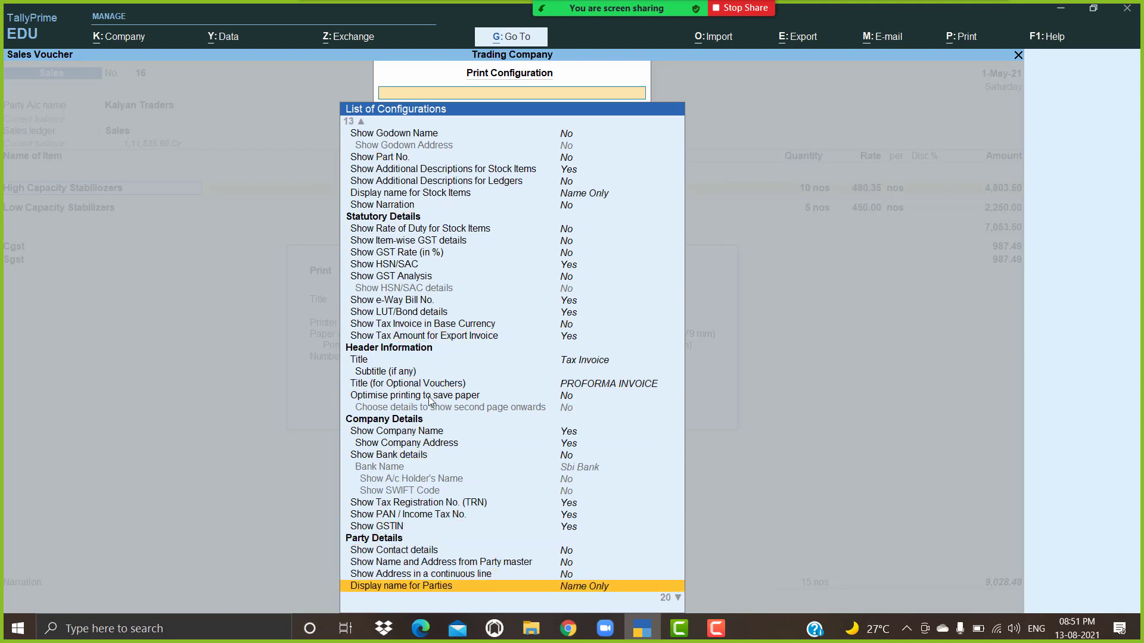
key(Down)
key(Down)
key(Down)
key(Down)
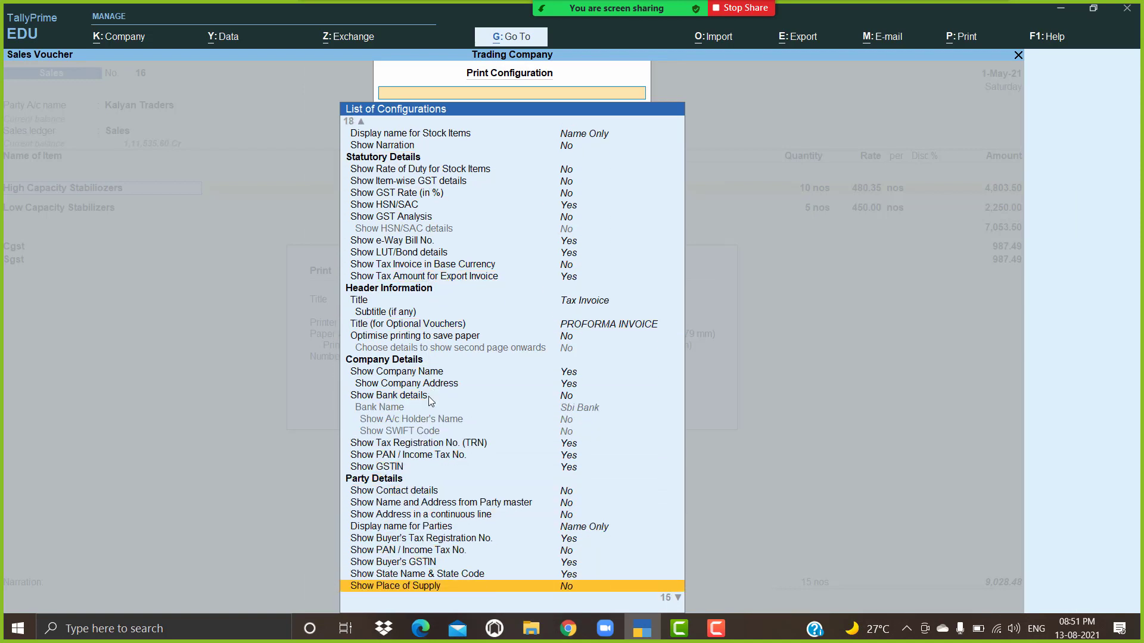
key(Up)
key(Up)
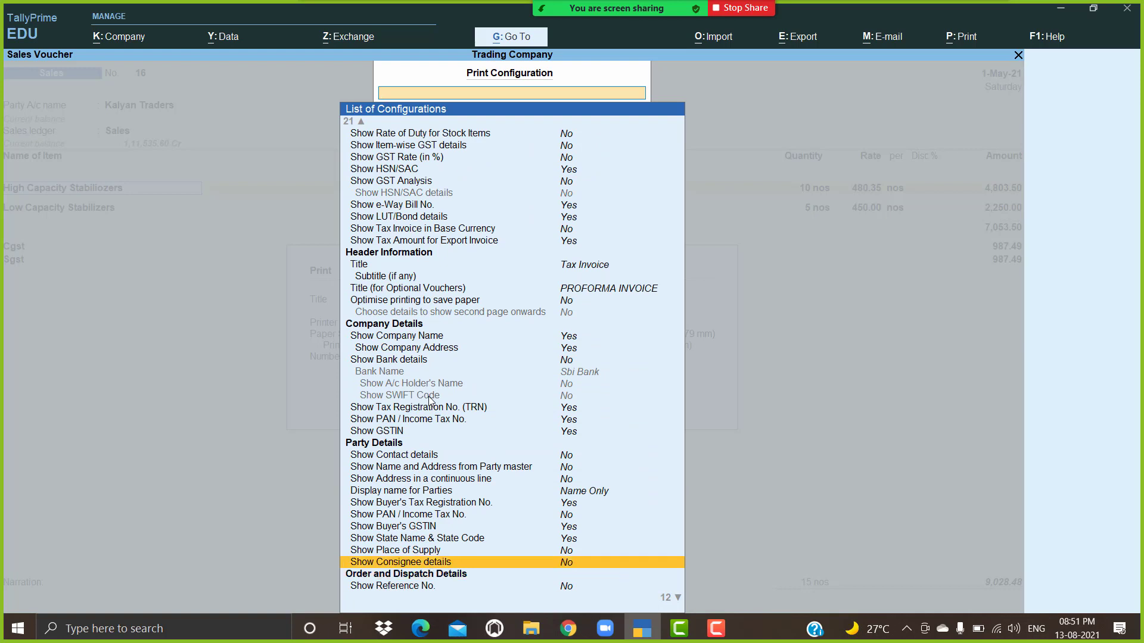
key(Return)
Step: Preview the invoice showing consignee Kalyan Godwn beside buyer Kalyan Traders, then reopen configuration
key(Escape)
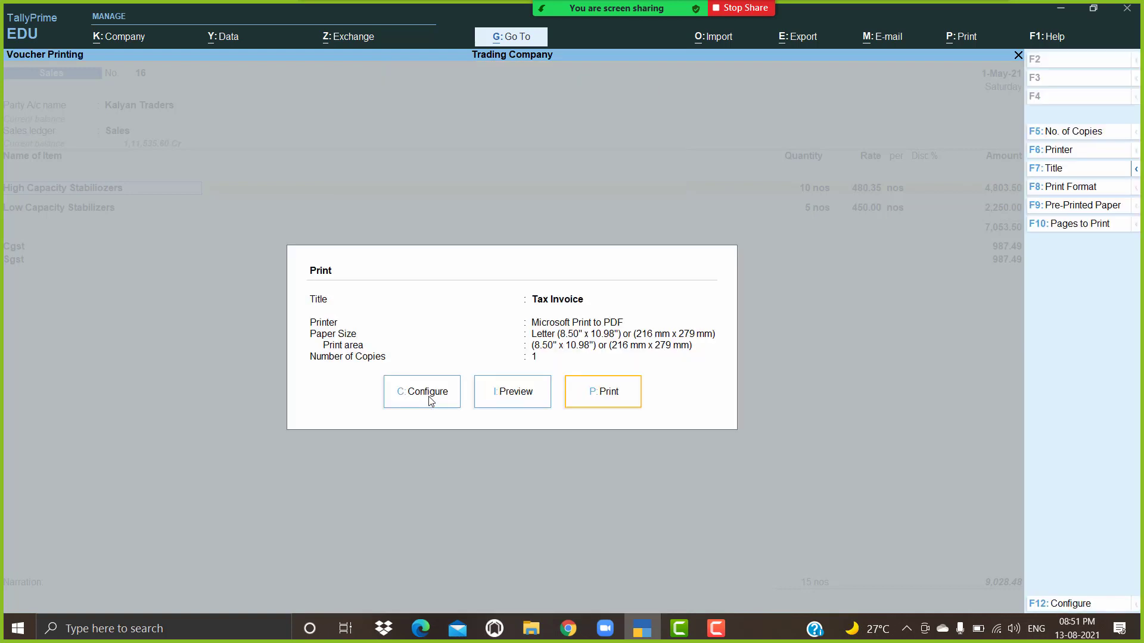
key(Left)
key(Left)
key(Right)
key(Return)
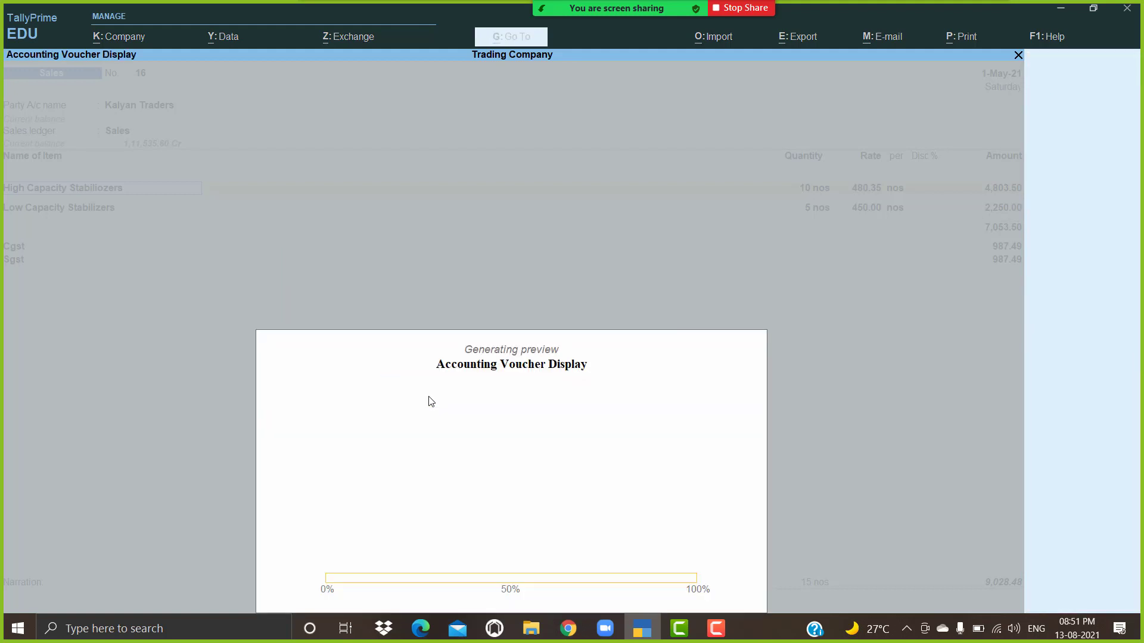
key(Return)
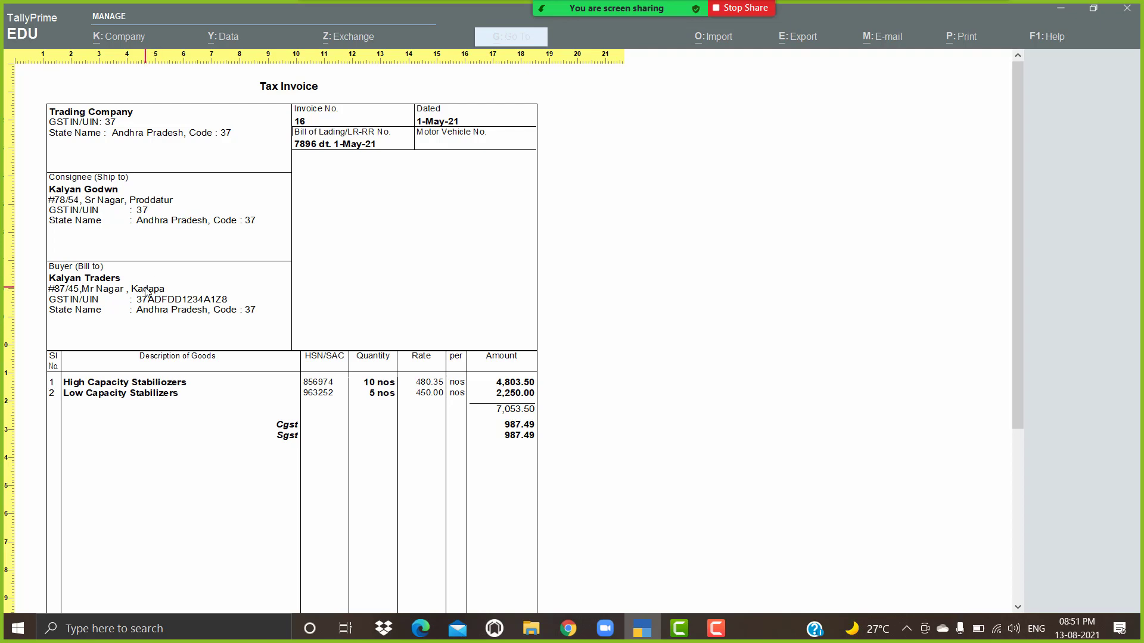
key(Escape)
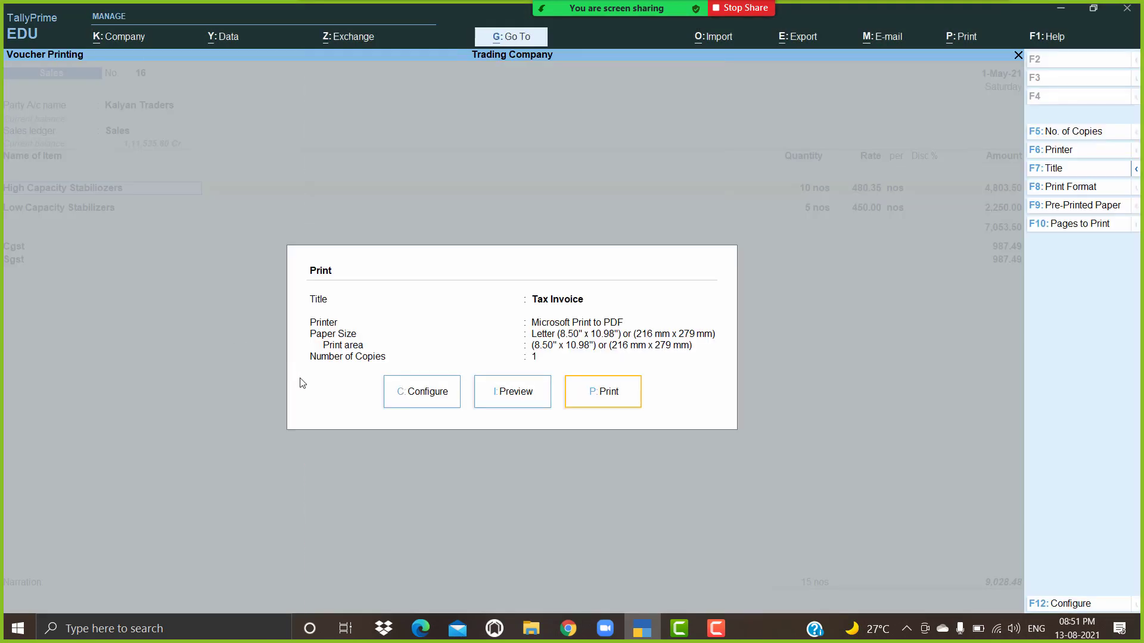
click(439, 398)
Step: Set Show Consignee details back to No and close the print configuration
key(Down)
key(Down)
key(Down)
key(Down)
key(Down)
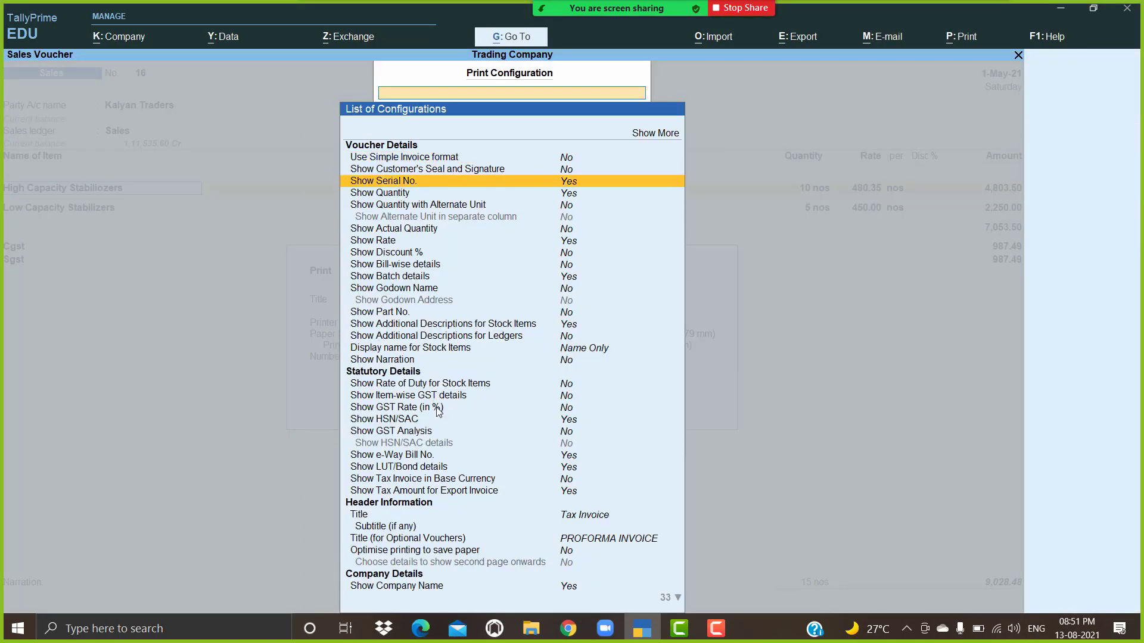
key(Down)
key(Down)
key(Down)
key(Down)
key(Down)
key(Down)
key(Down)
key(Down)
key(Down)
key(Down)
key(Down)
key(Down)
key(Down)
key(Down)
key(Down)
key(Down)
key(Down)
key(Down)
key(Down)
key(Down)
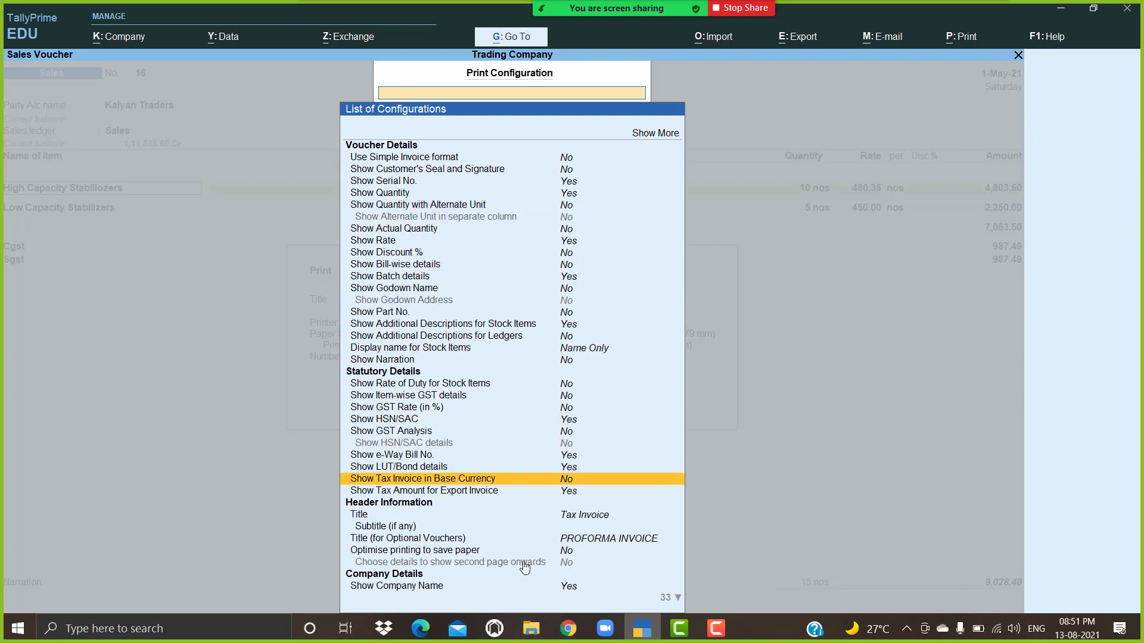
key(Down)
key(Down)
key(Down)
key(Down)
key(Down)
key(Down)
key(Down)
key(Down)
key(Down)
key(Down)
key(Down)
key(Down)
key(Down)
key(Down)
key(Down)
key(Down)
key(Down)
key(Down)
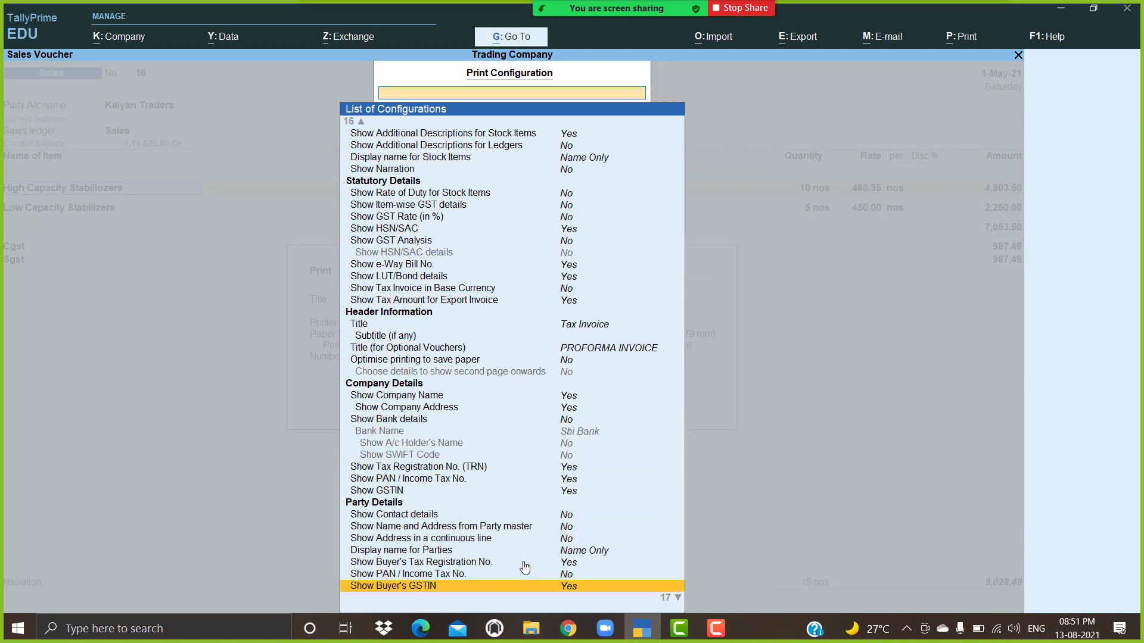
key(Down)
key(Down)
key(Down)
key(Down)
key(Down)
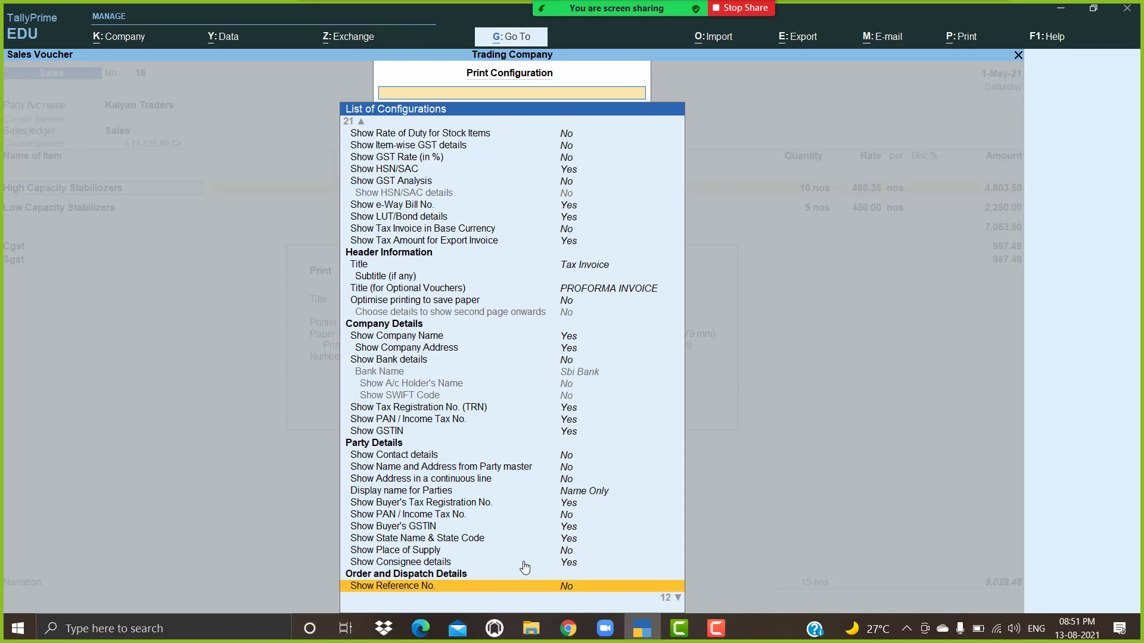
key(Up)
key(Up)
key(Return)
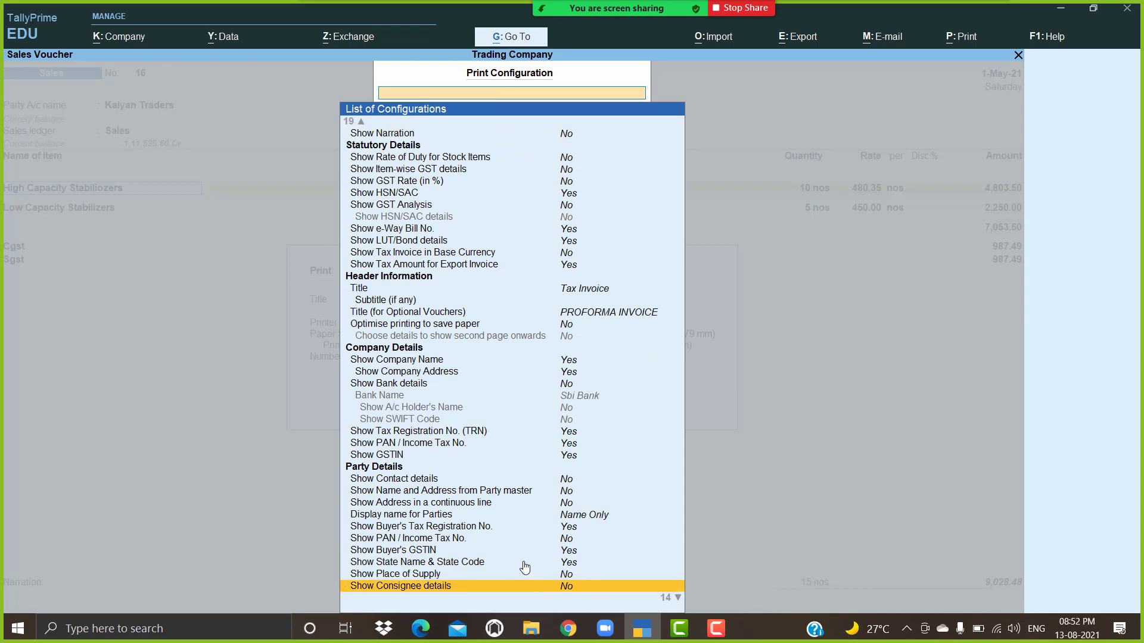
key(Escape)
Step: Preview the ₹9,028.48 Tax Invoice for Kalyan Traders without a consignee block, then close it
key(Right)
key(Right)
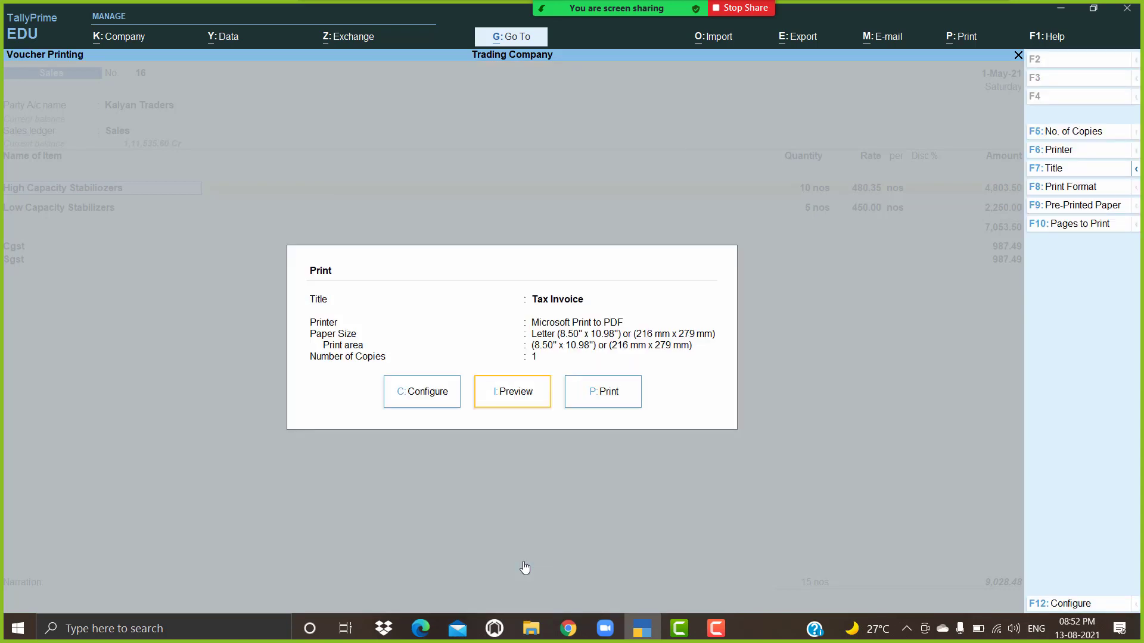
key(Return)
key(Return)
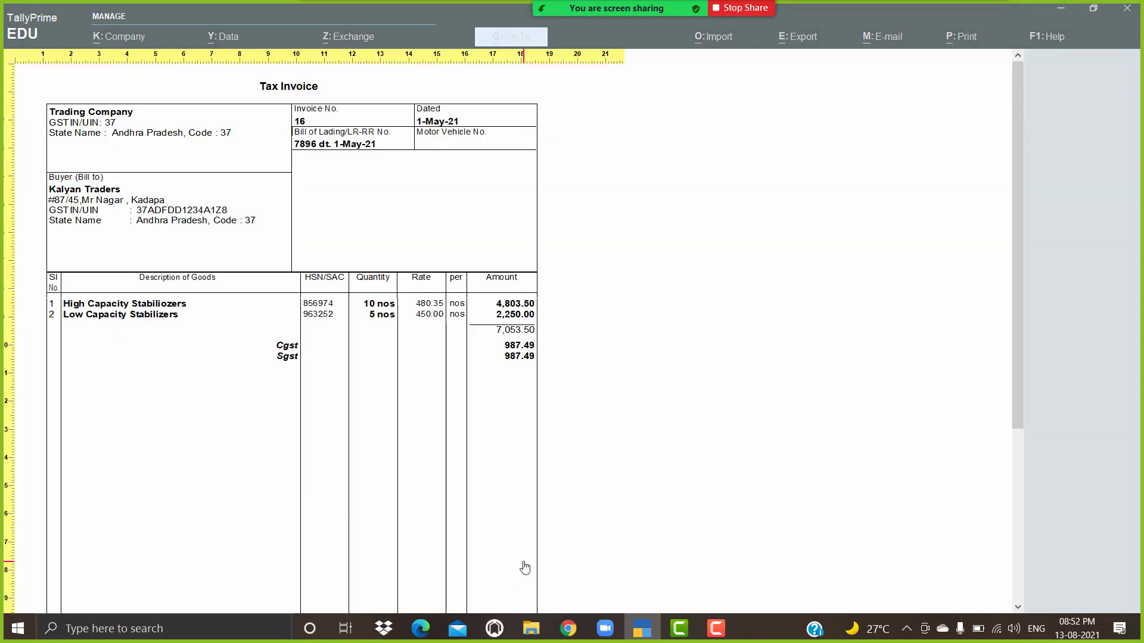
key(Return)
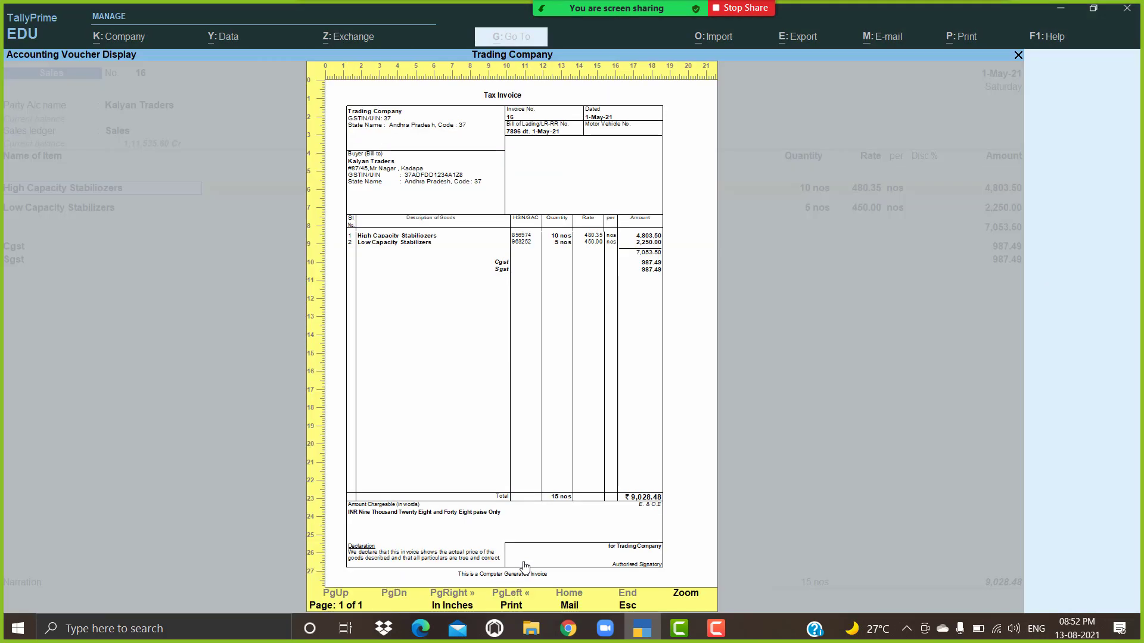
mouse_move(556, 639)
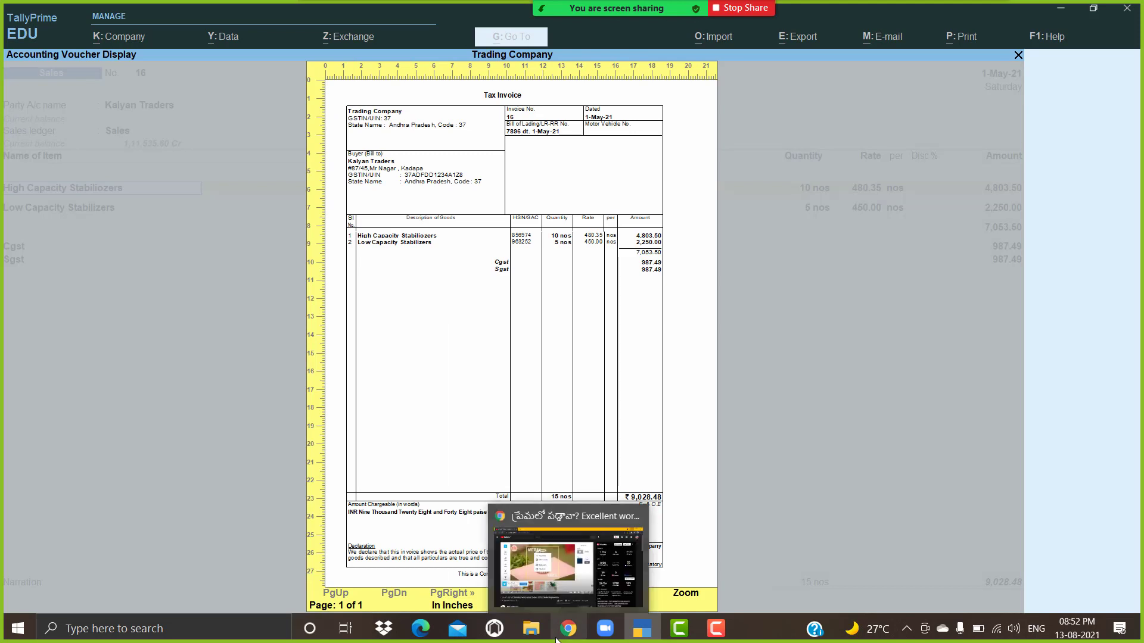
key(Return)
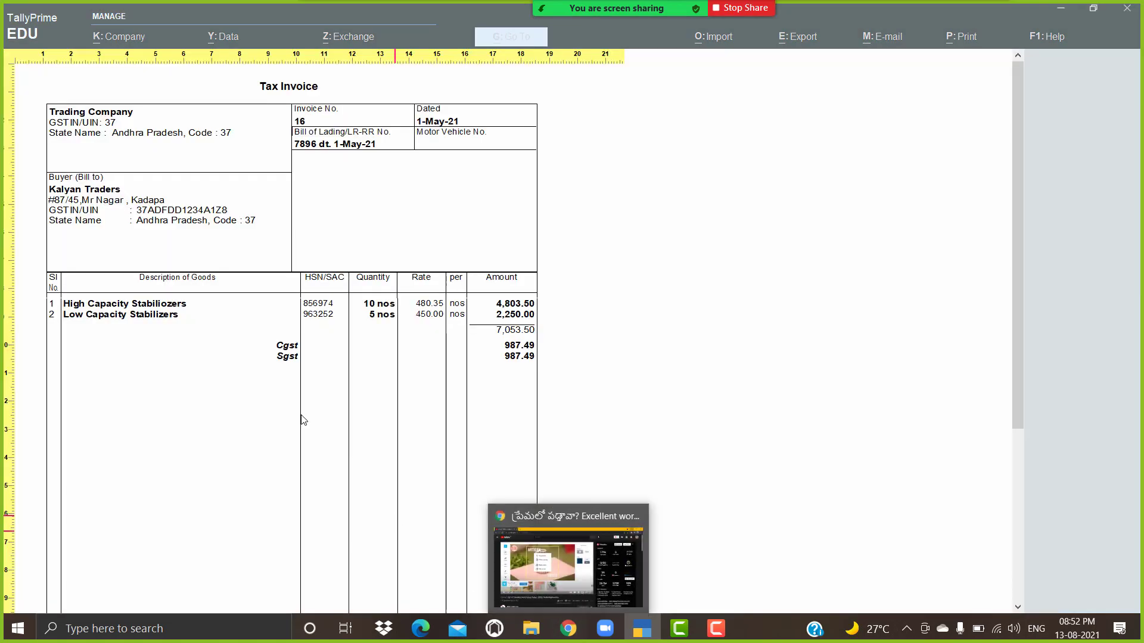
scroll(357, 370, down, 5)
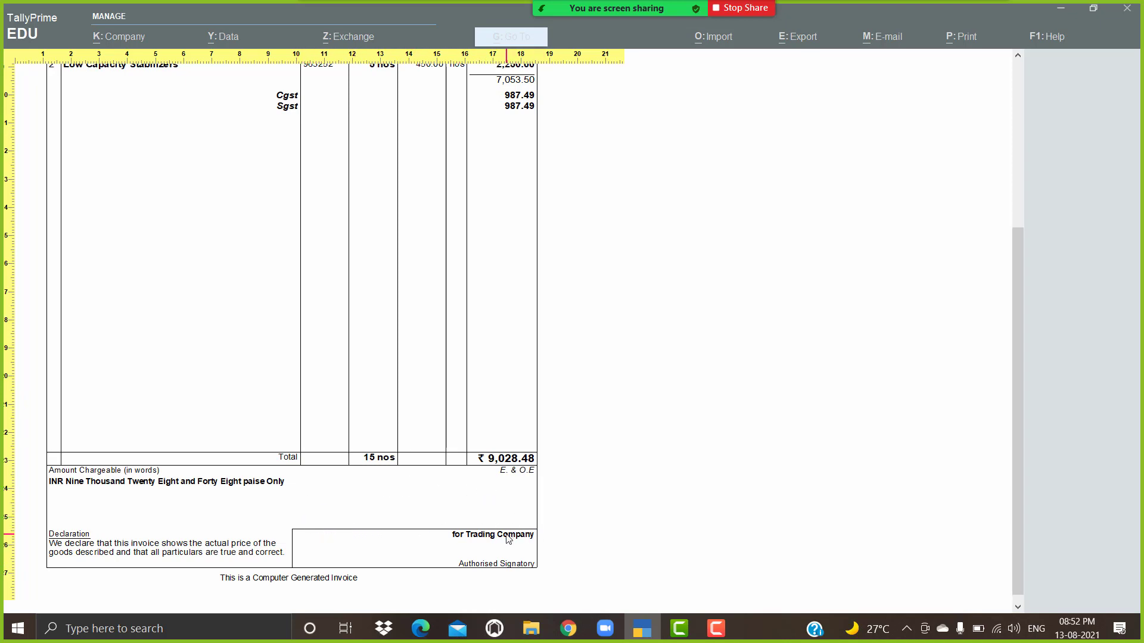
key(Escape)
key(Escape)
key(Escape)
key(Escape)
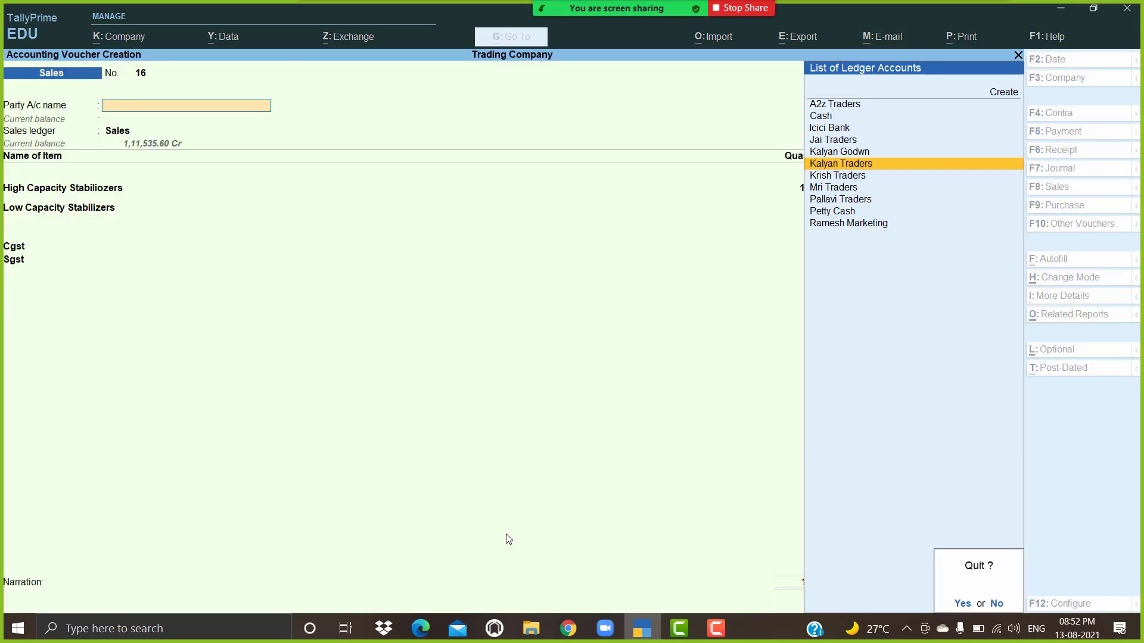
Step: Quit the voucher and start a new ledger named Sbi Bank under Bank Accounts
key(y)
key(Up)
key(Up)
key(Up)
key(Return)
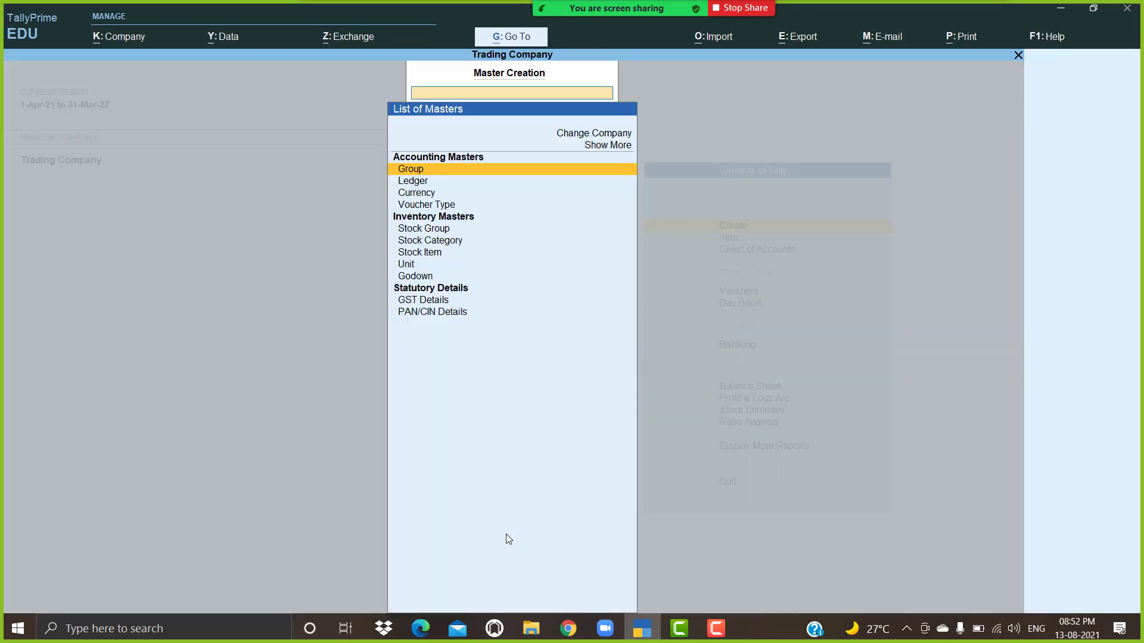
key(Down)
key(Return)
text(A)
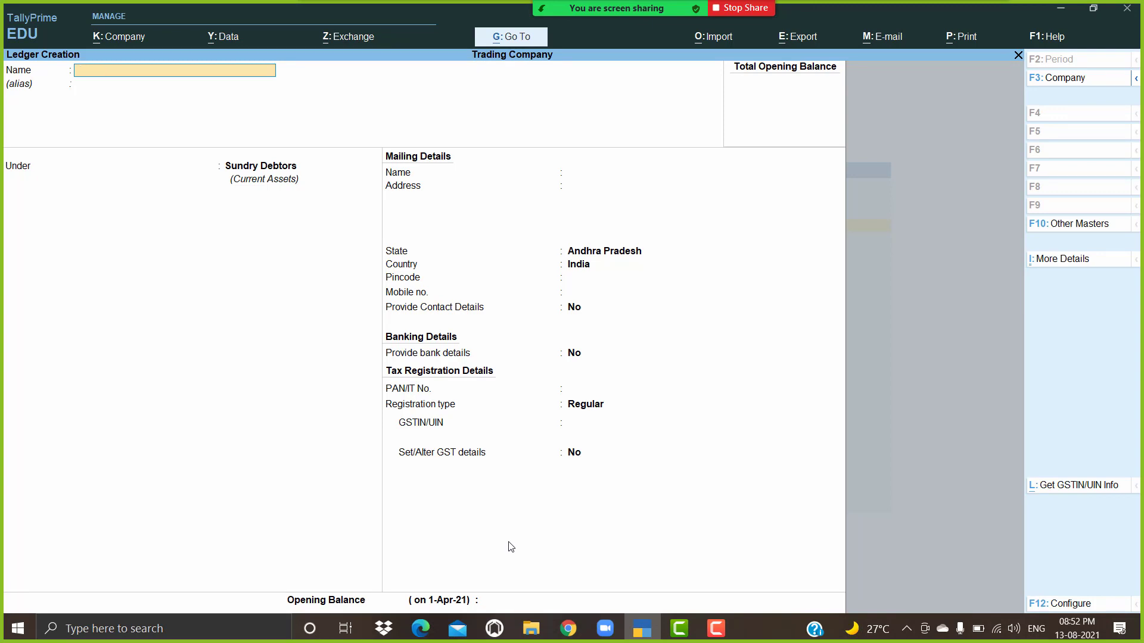
text(Sbi Abna)
key(BackSpace)
key(BackSpace)
key(BackSpace)
key(BackSpace)
text(a)
text(Ban)
key(Return)
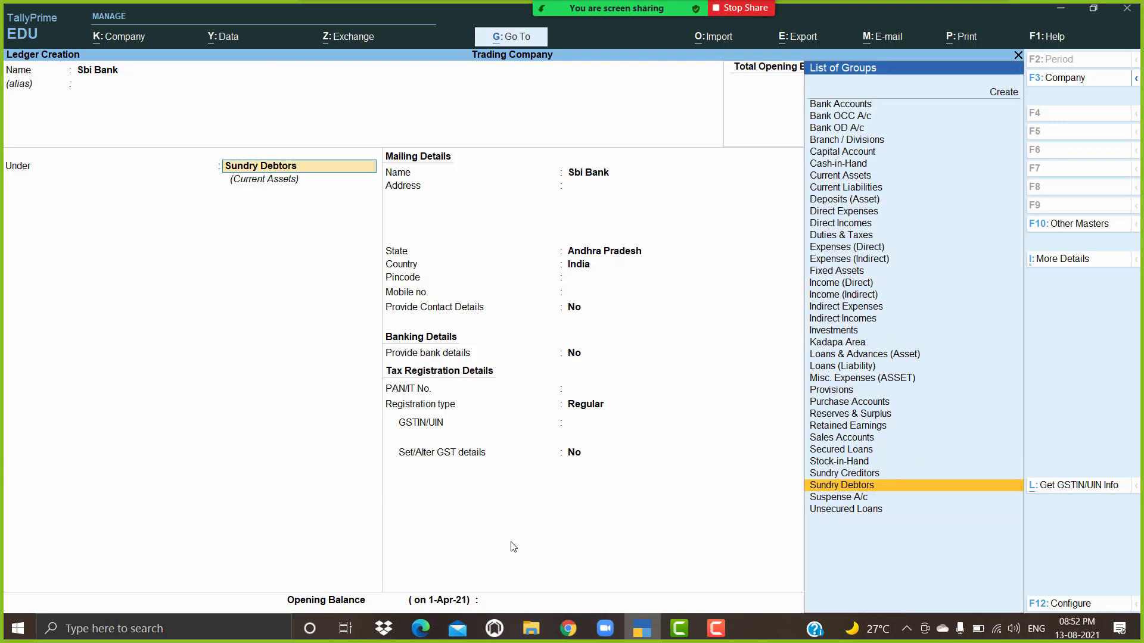
text(Ba)
key(Return)
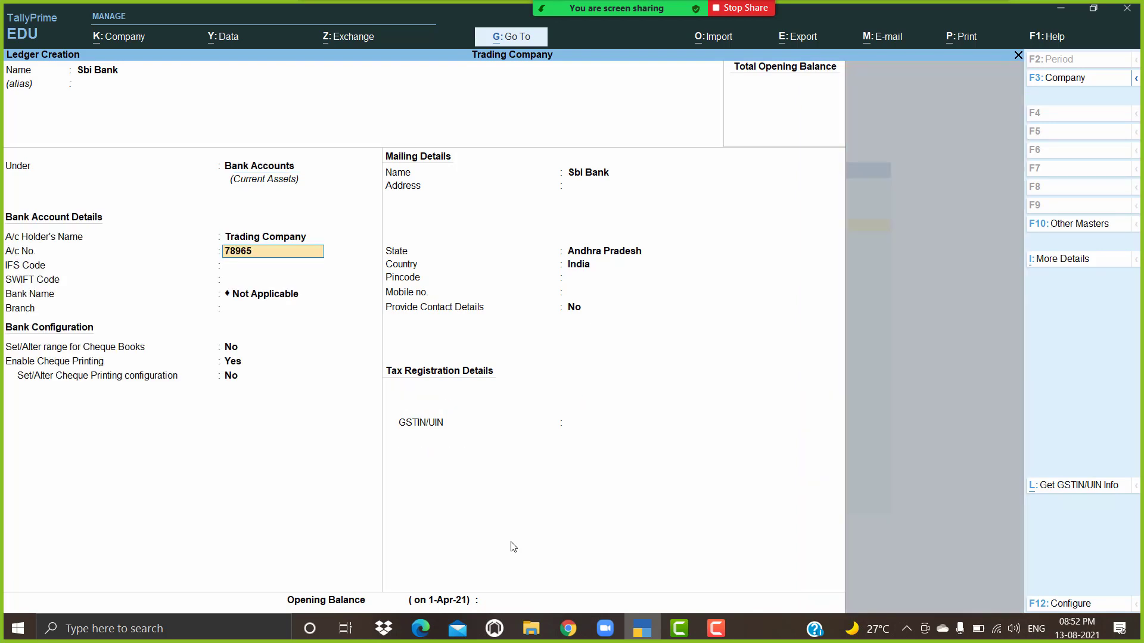
Step: Fill in the account number, IFS and SWIFT codes and Kadapa branch, then save the ledger
key(Return)
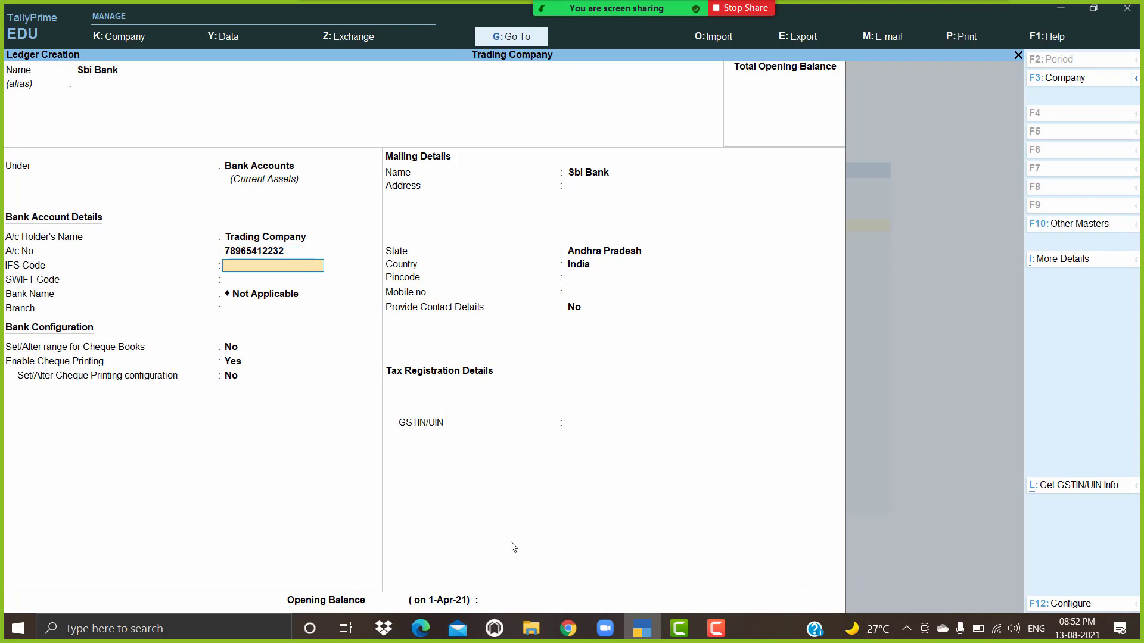
text(SBIN987456)
key(Return)
key(Return)
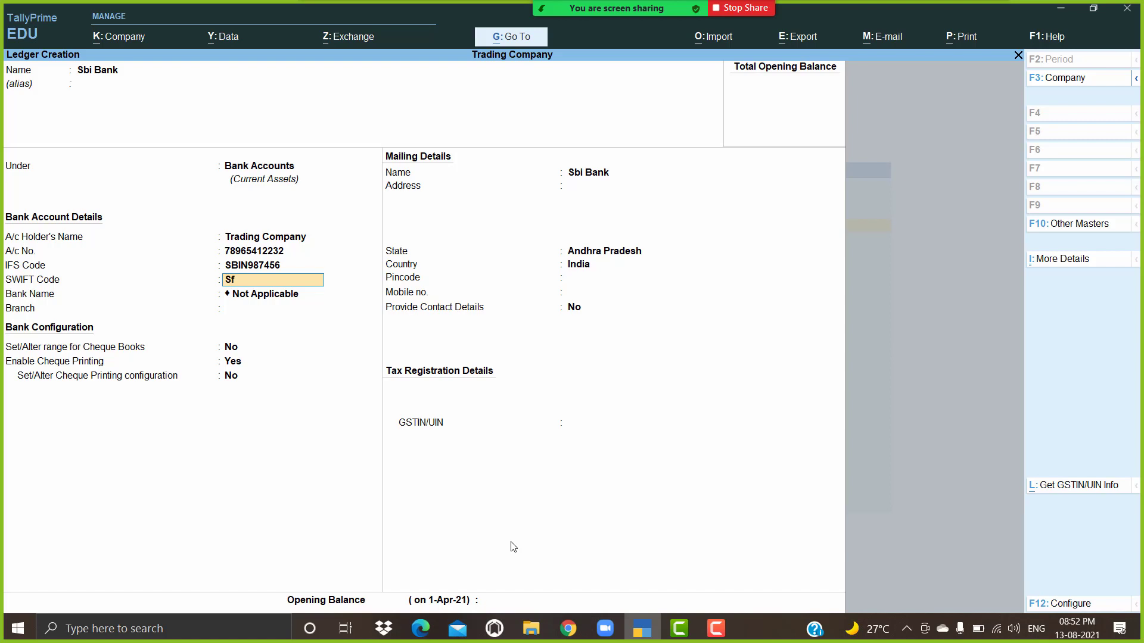
key(Return)
key(Return)
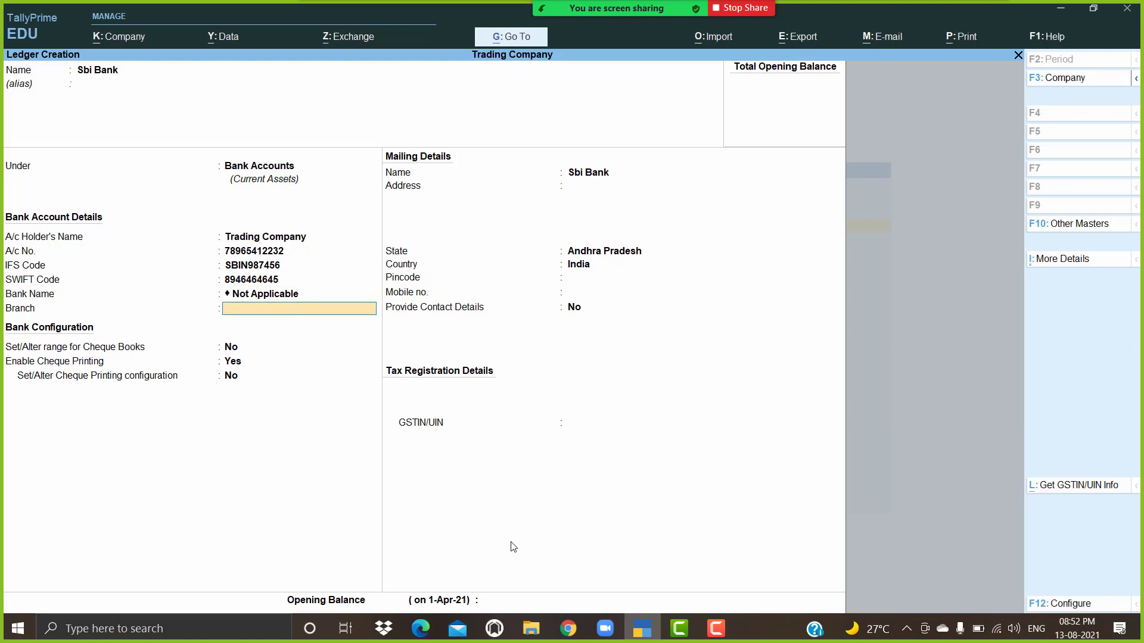
key(Return)
key(Return)
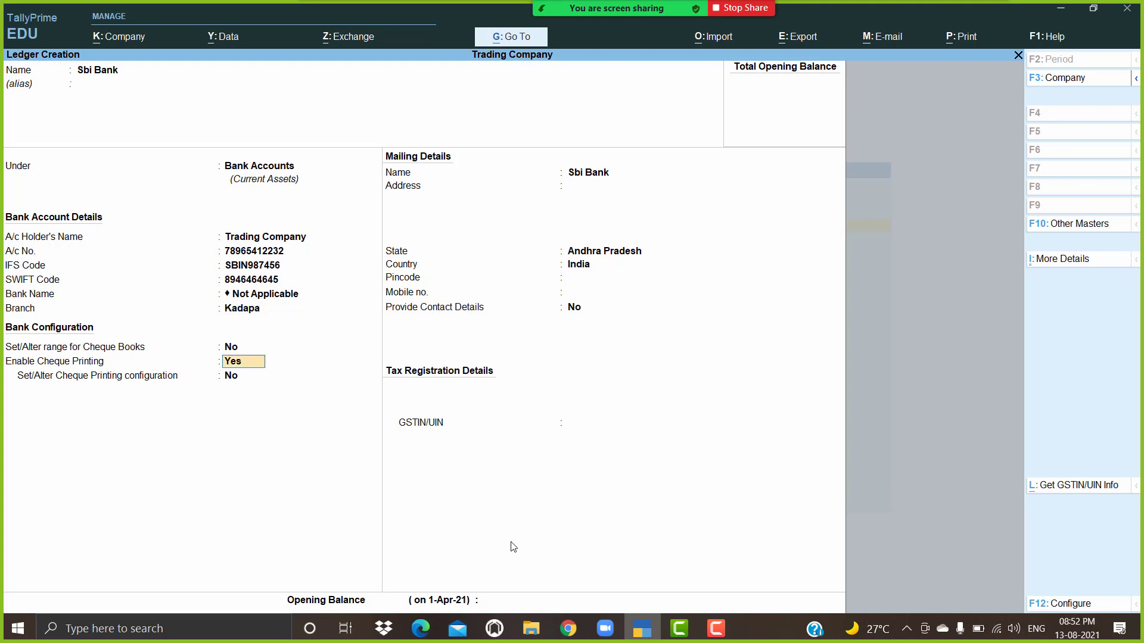
key(ctrl+a)
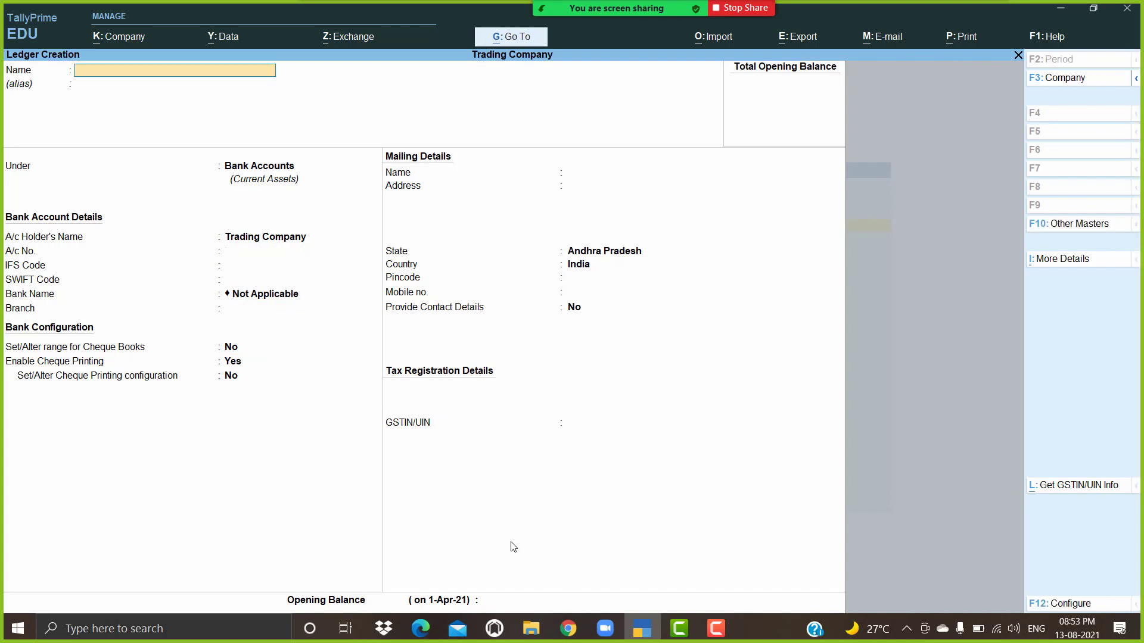
key(Escape)
key(Escape)
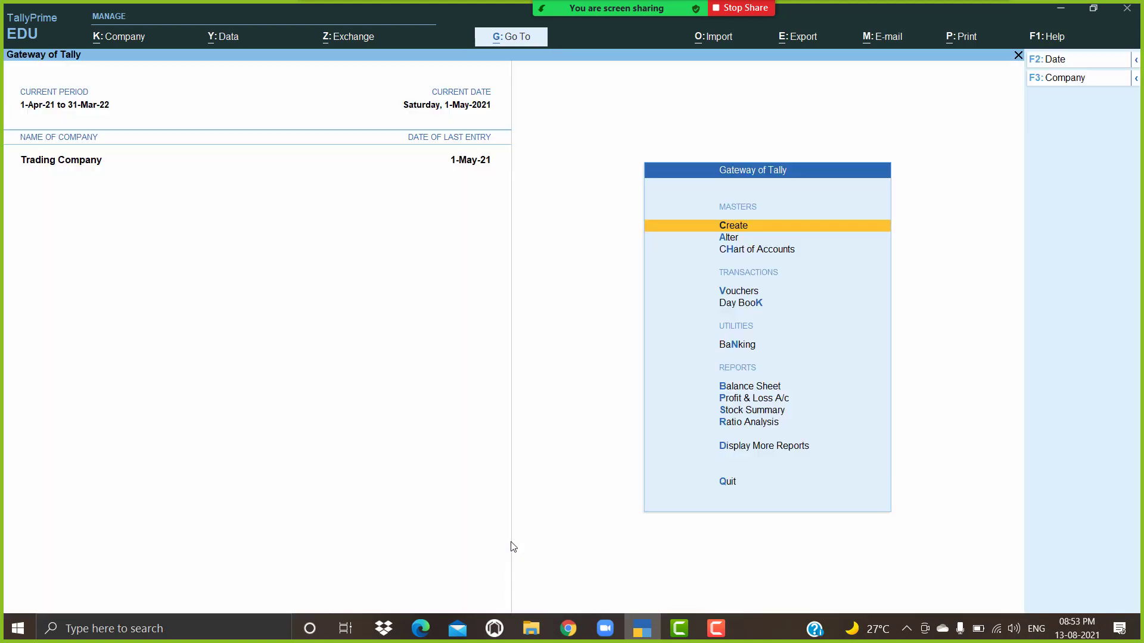
Step: Open Pallavi Traders' sales voucher 15 from the Day Book
key(Down)
key(Down)
key(Down)
key(Down)
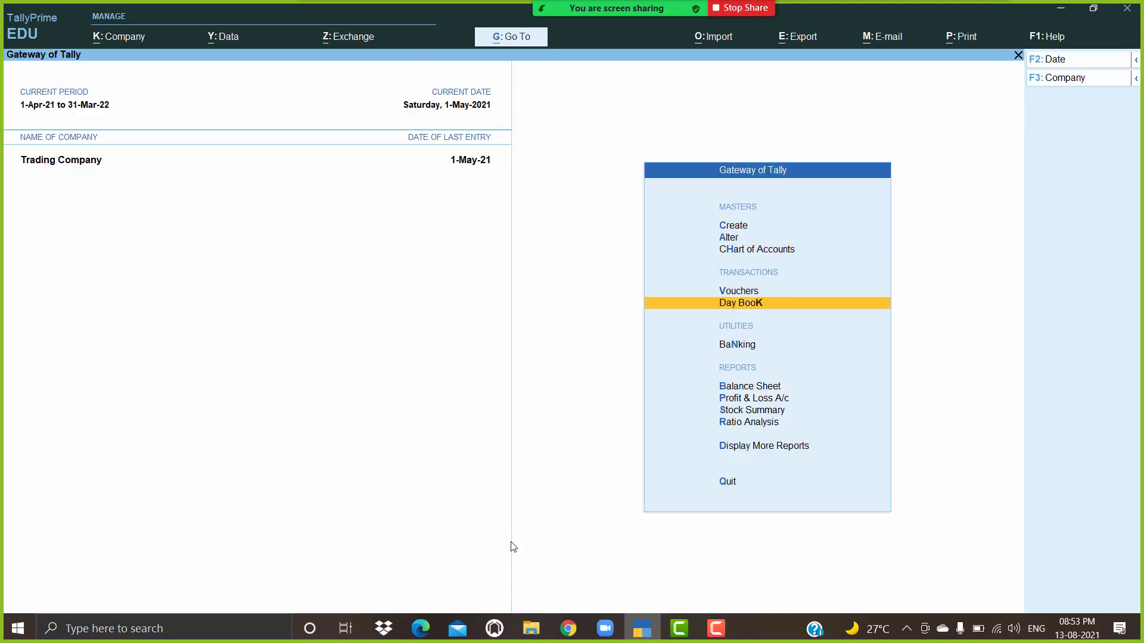
key(Return)
key(Down)
key(Down)
key(Down)
key(Down)
key(Down)
key(Down)
key(Down)
key(Down)
key(Down)
key(Down)
key(Down)
key(Down)
key(Down)
key(Down)
key(Down)
key(Down)
key(Down)
key(Down)
key(Down)
key(Down)
key(Down)
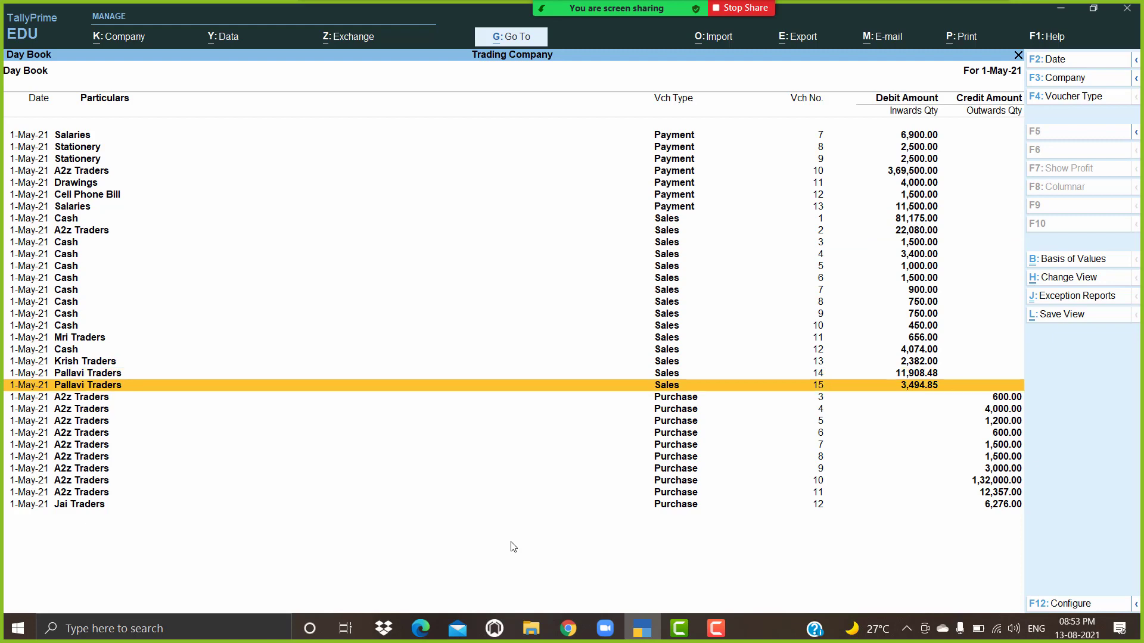
key(Return)
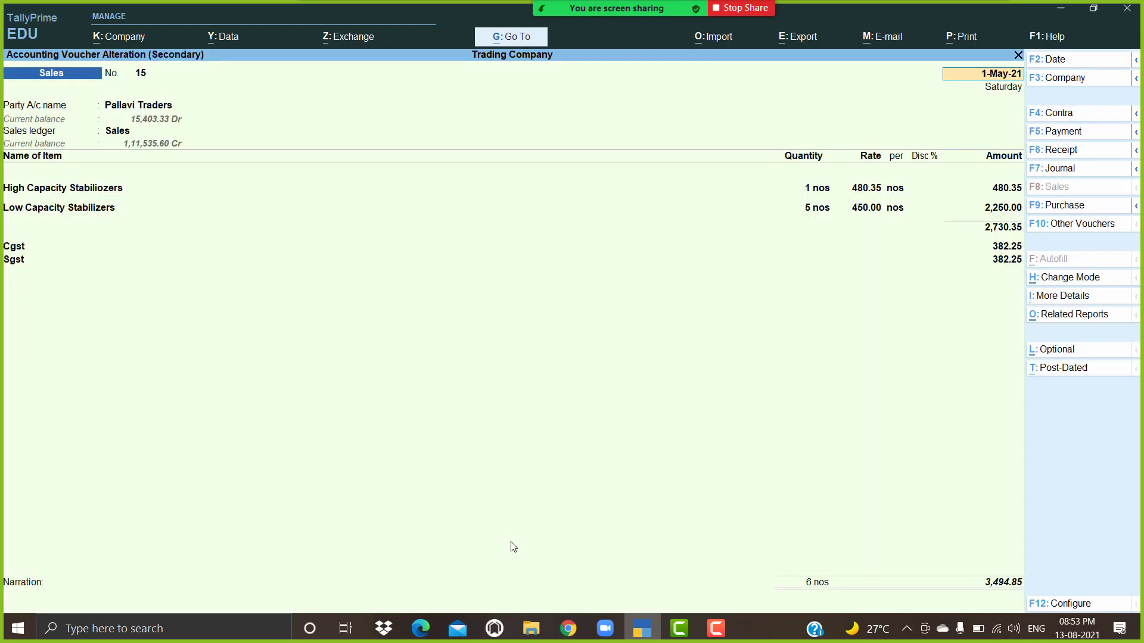
Step: Preview voucher 15's ₹3,494.85 Tax Invoice, zooming and scrolling through it
key(alt+p)
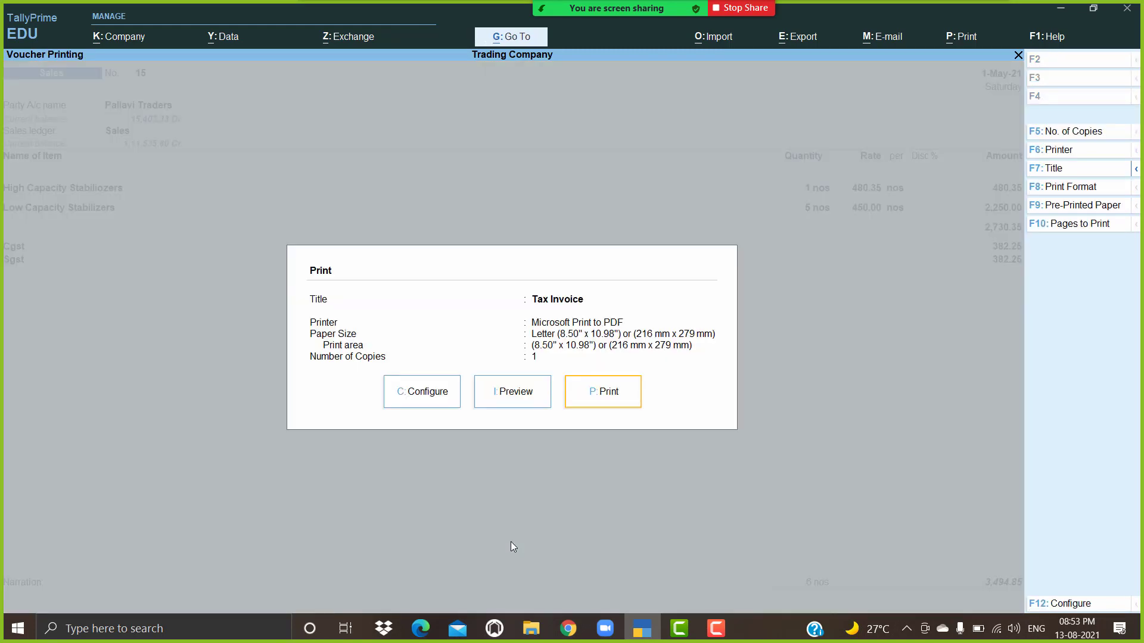
key(Left)
key(Return)
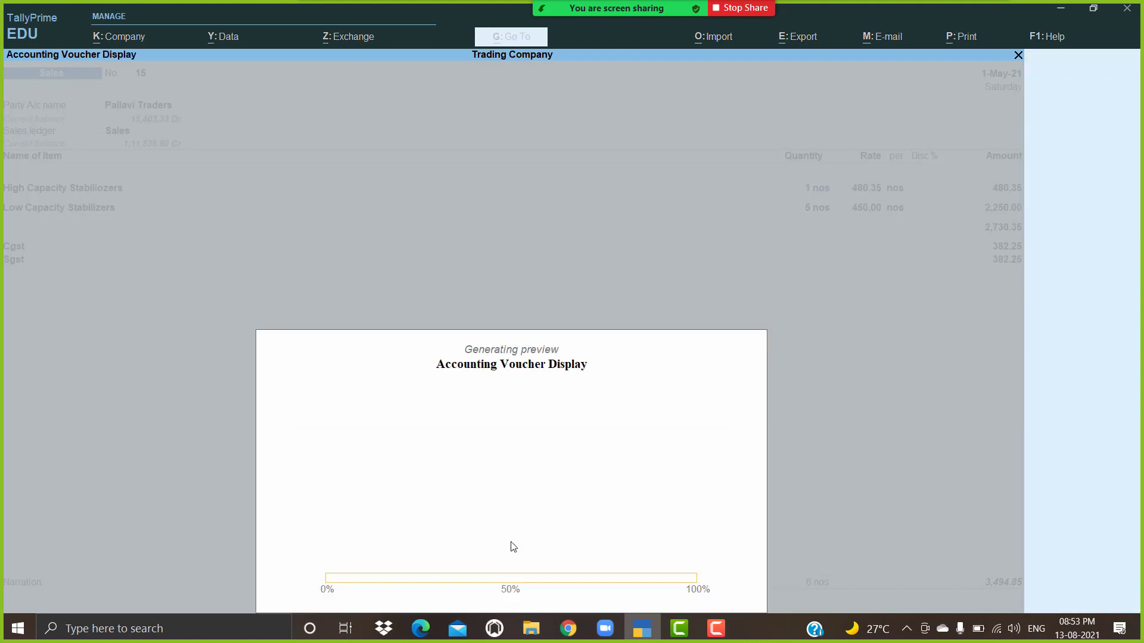
key(alt+z)
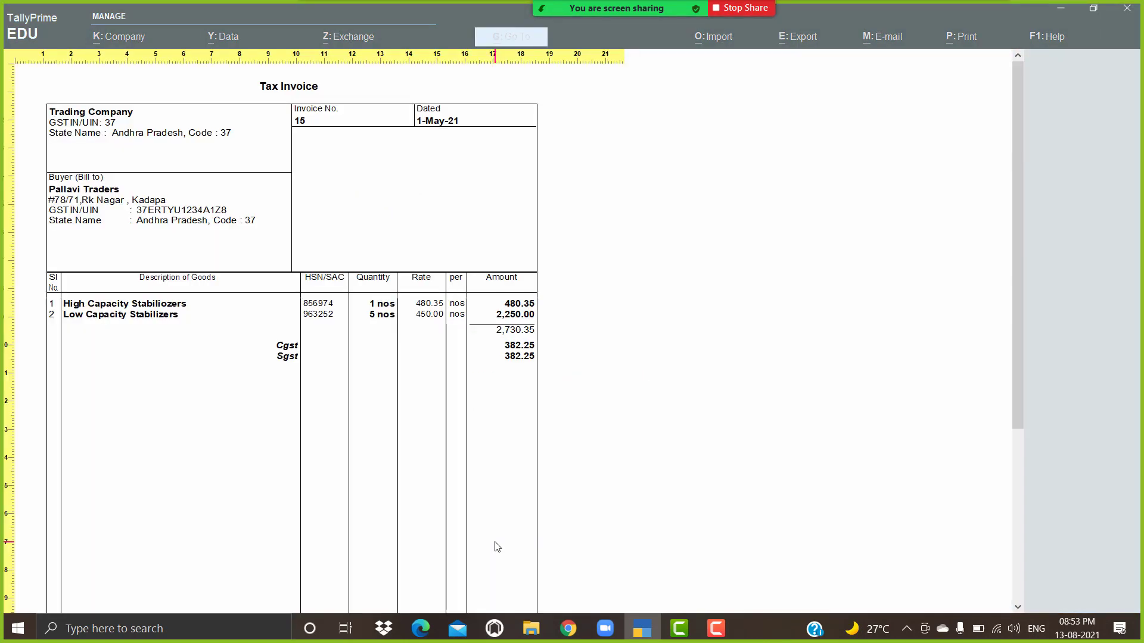
scroll(497, 547, down, 5)
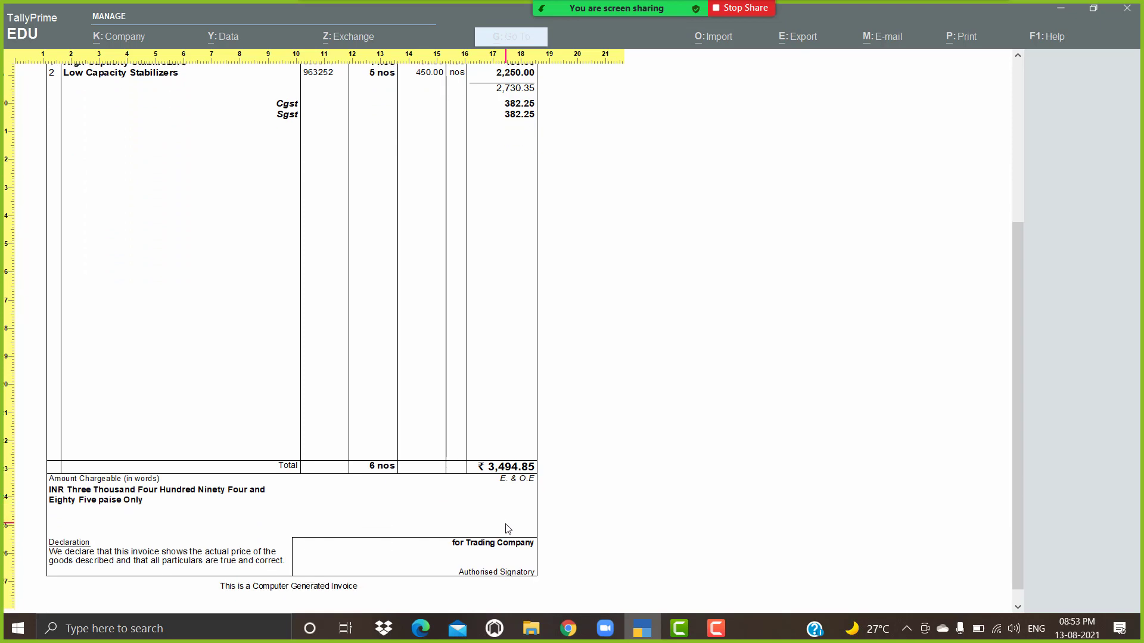
key(alt+z)
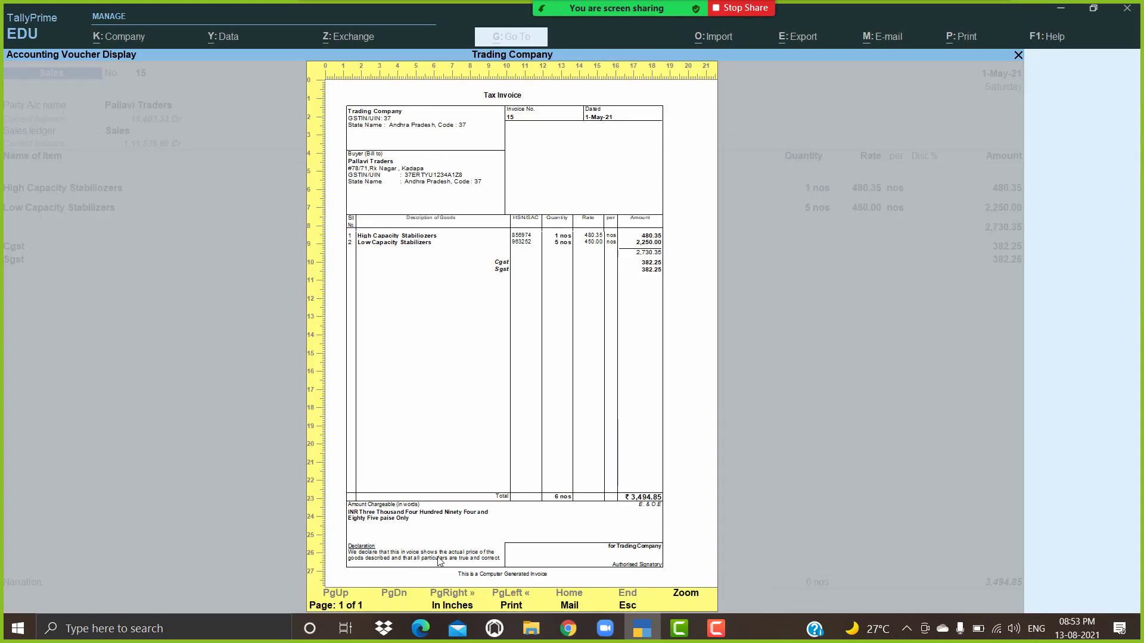
key(Escape)
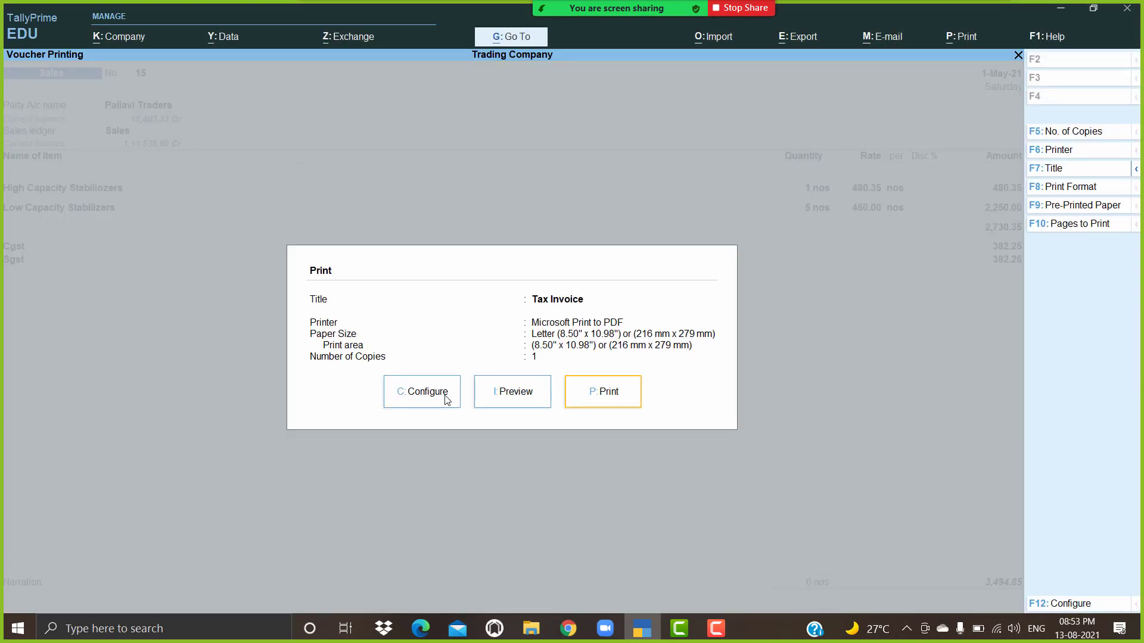
Step: Set Show Bank details to Yes in the invoice print configuration
click(447, 398)
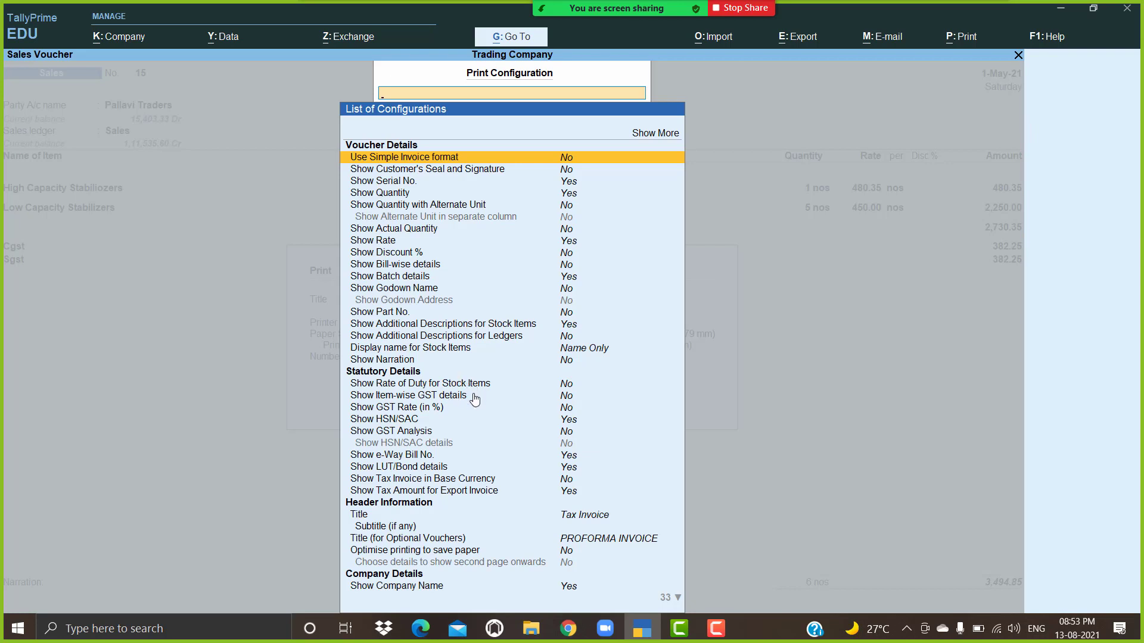
key(Down)
key(Down)
key(Down)
key(Down)
key(Down)
key(Down)
key(Down)
key(Down)
key(Down)
key(Down)
key(Down)
key(Down)
key(Down)
key(Down)
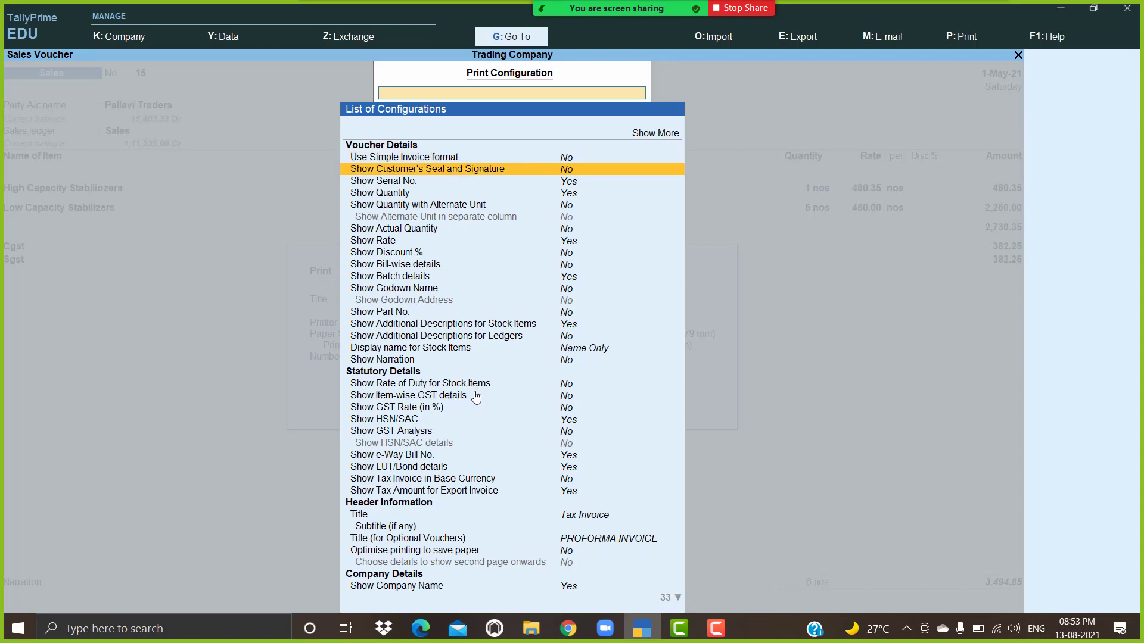
key(Down)
key(Down)
key(Down)
key(Down)
key(Down)
key(Down)
key(Down)
key(Down)
key(Down)
key(Down)
key(Down)
key(Down)
key(Down)
key(Down)
key(Down)
key(Down)
key(Down)
key(Down)
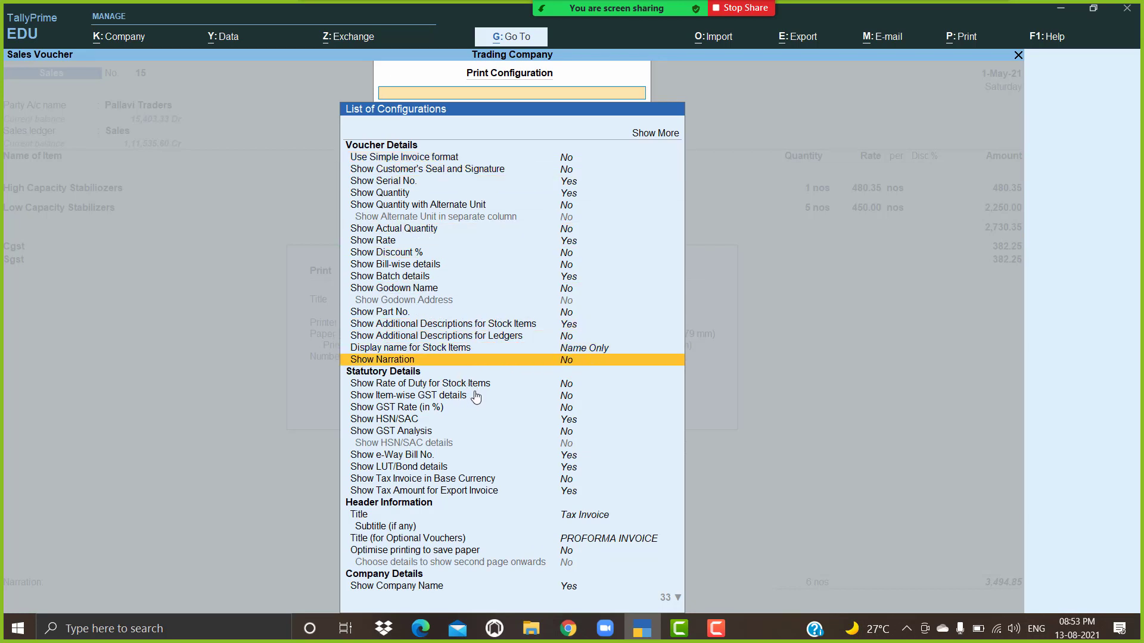
key(Down)
key(Down)
key(Down)
key(Down)
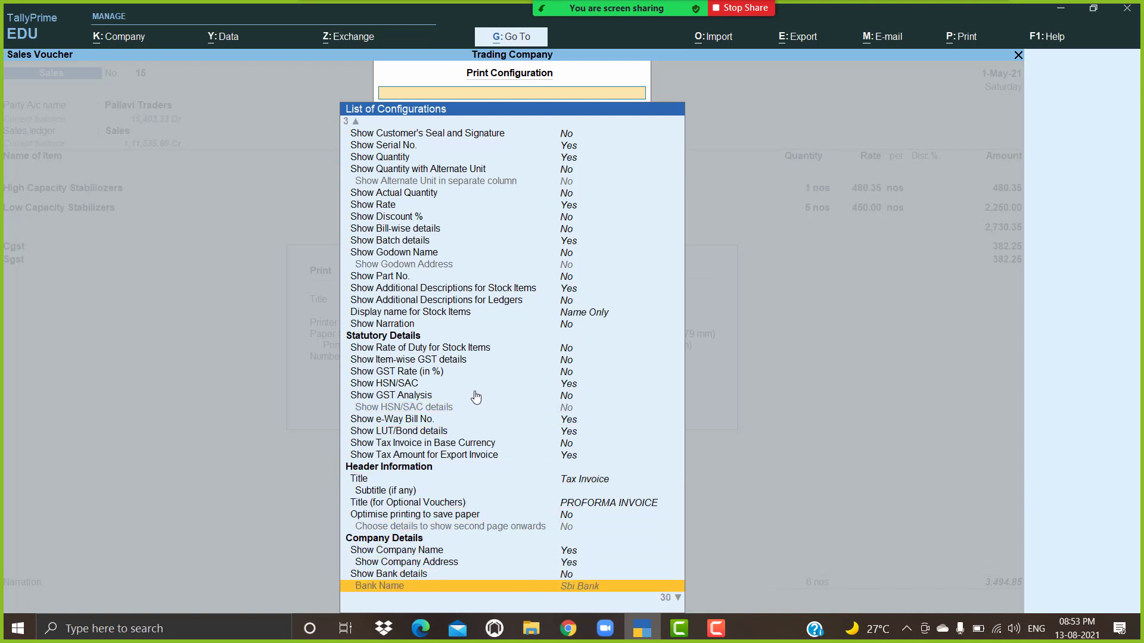
key(Up)
key(Up)
key(Up)
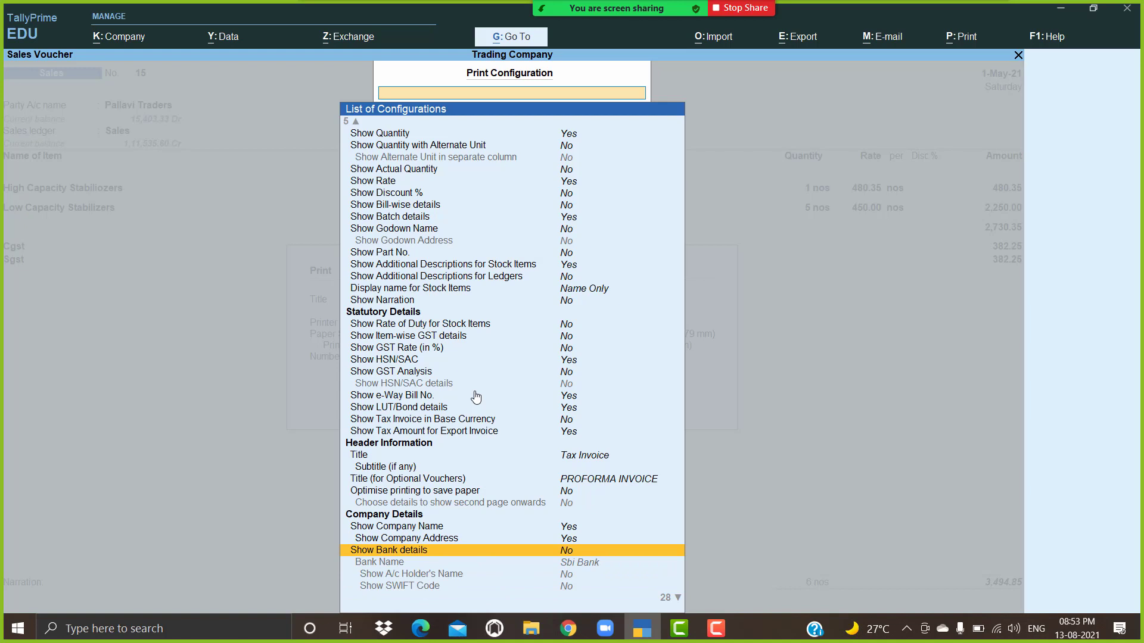
key(Return)
Step: Choose Sbi Bank as the bank name and accept the configuration
key(Down)
key(Down)
key(Down)
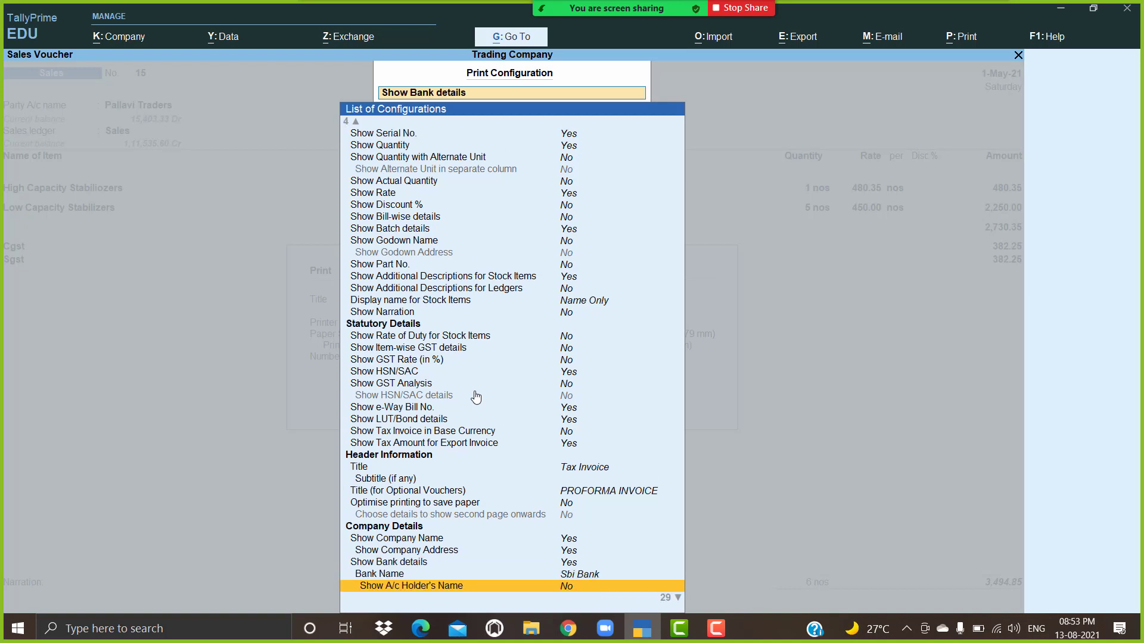
key(Up)
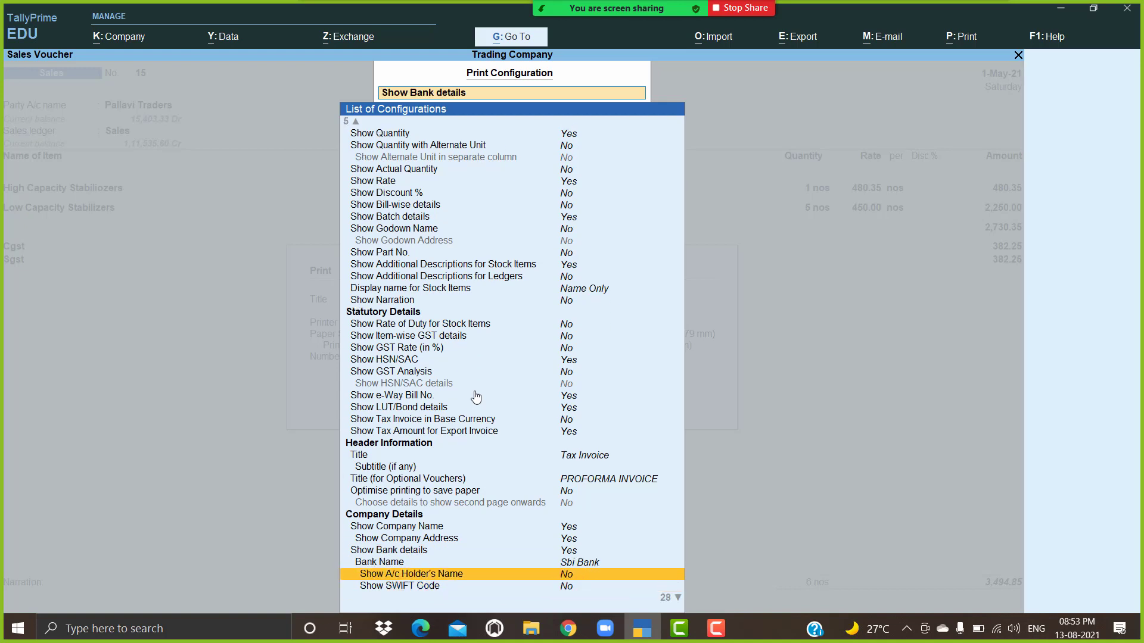
key(Up)
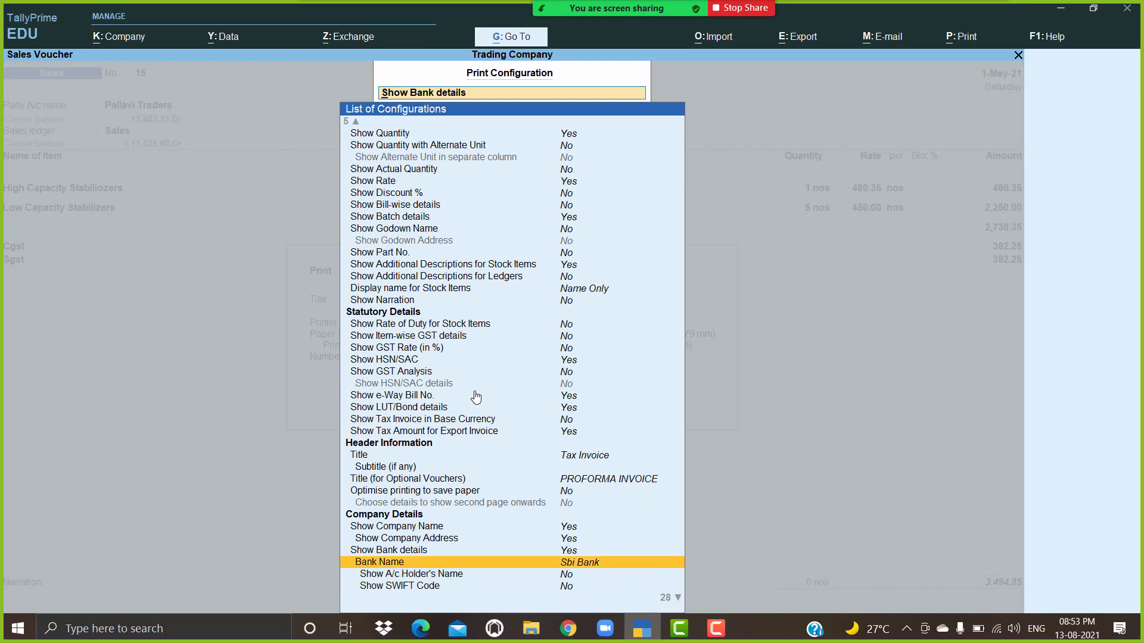
key(Return)
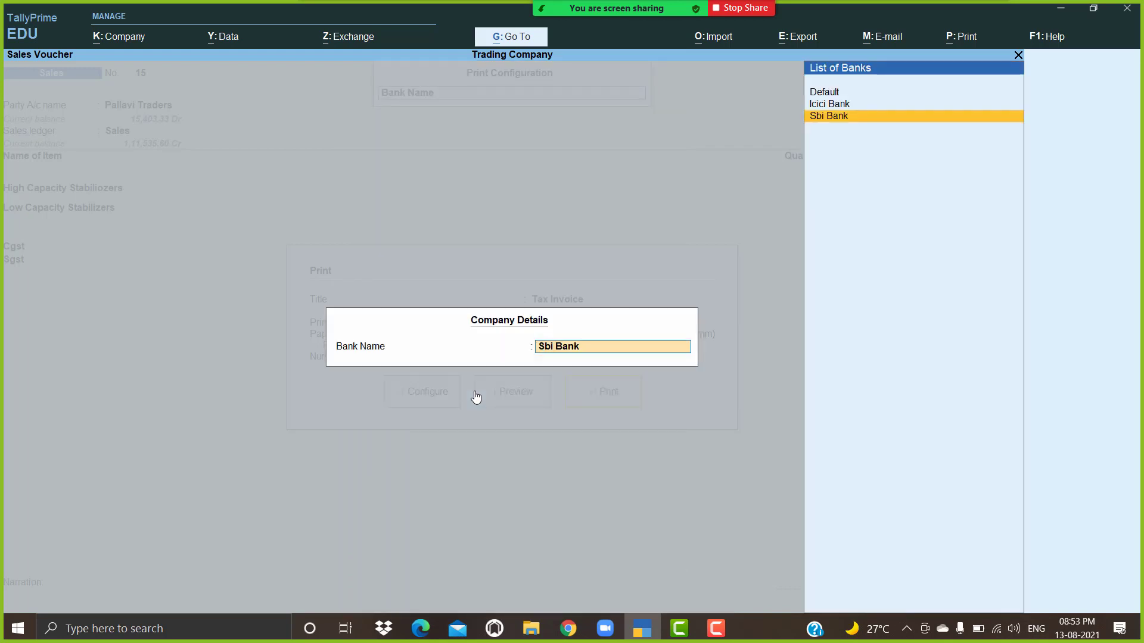
key(Up)
key(Down)
key(Up)
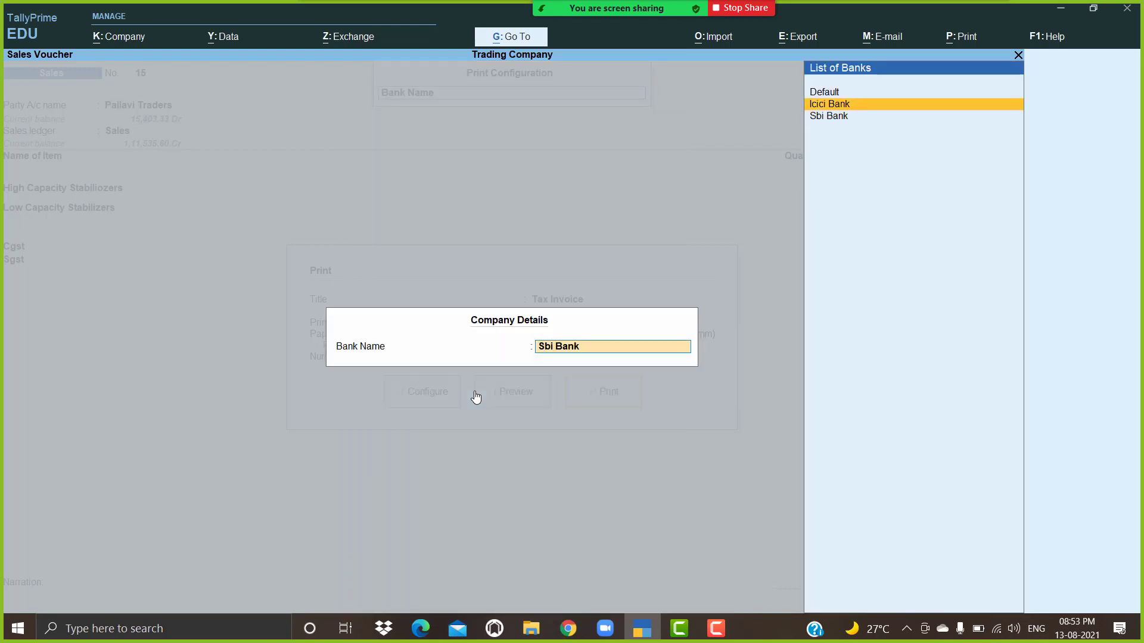
key(Down)
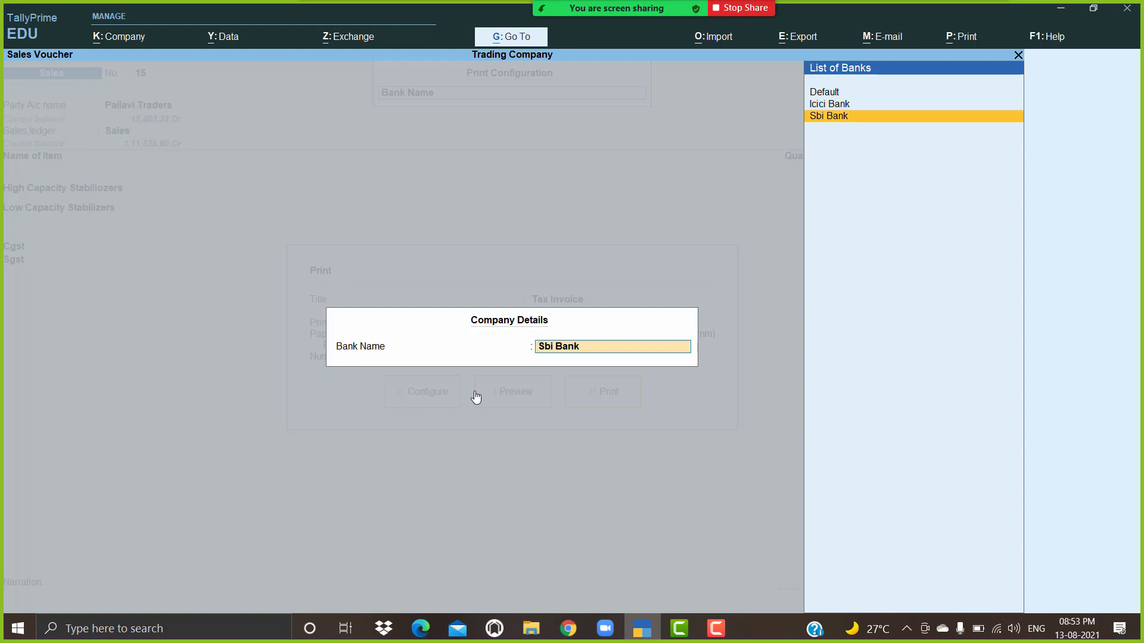
key(Up)
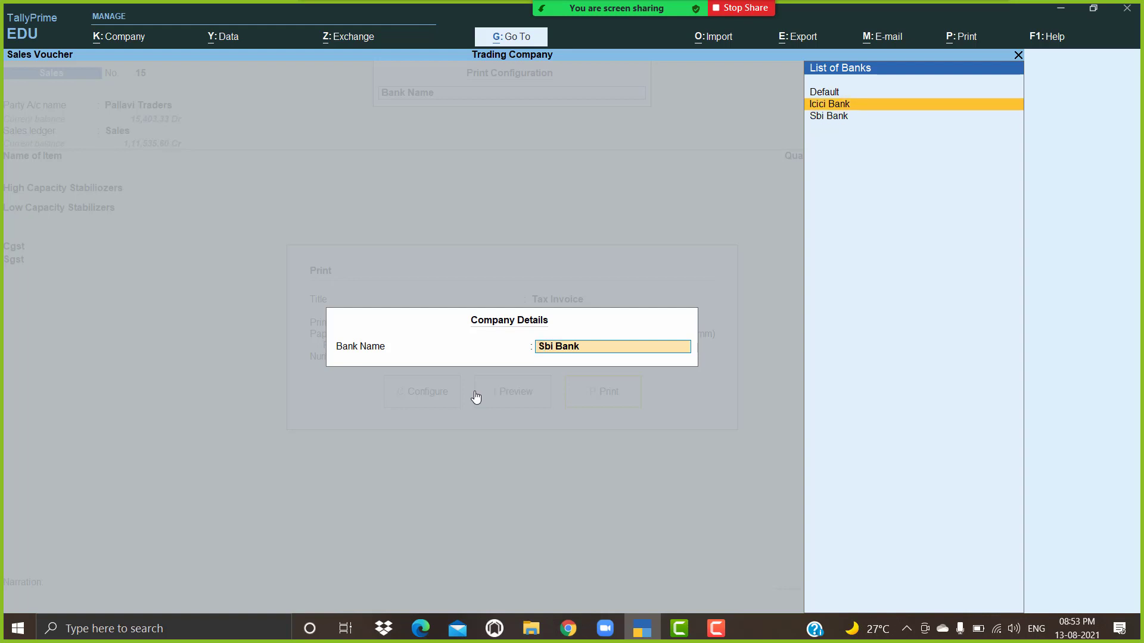
key(Down)
key(Return)
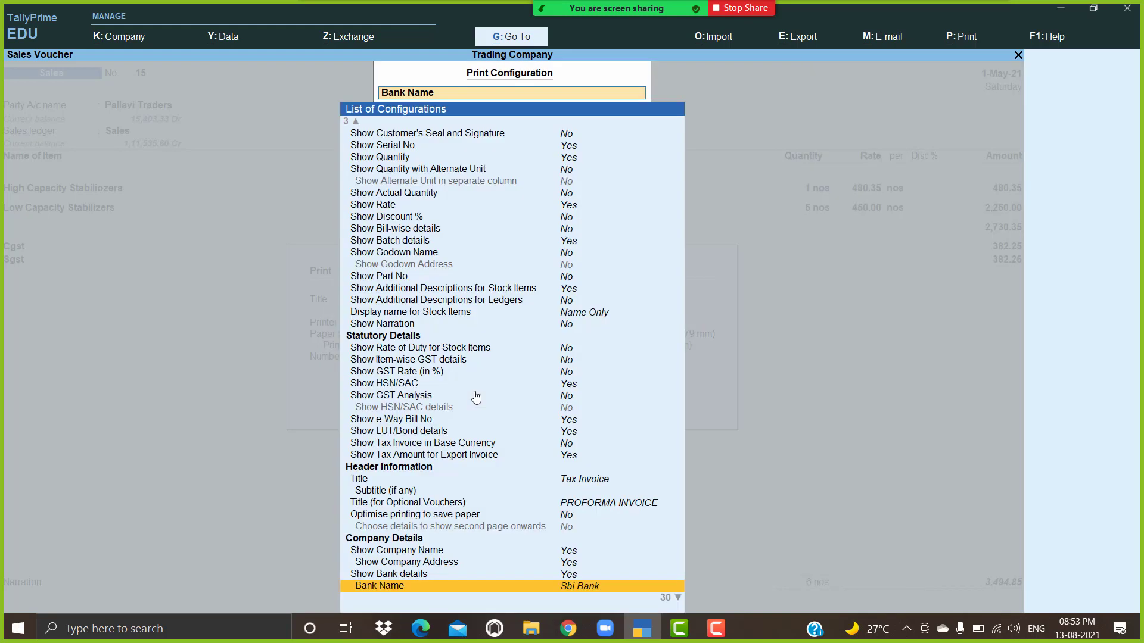
key(Escape)
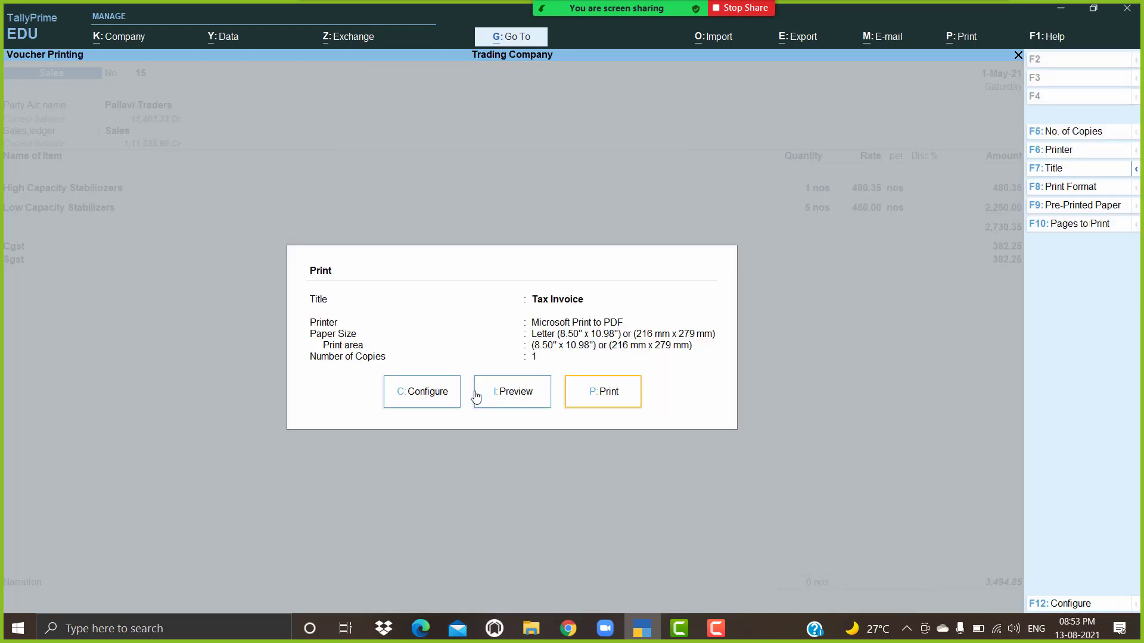
click(475, 397)
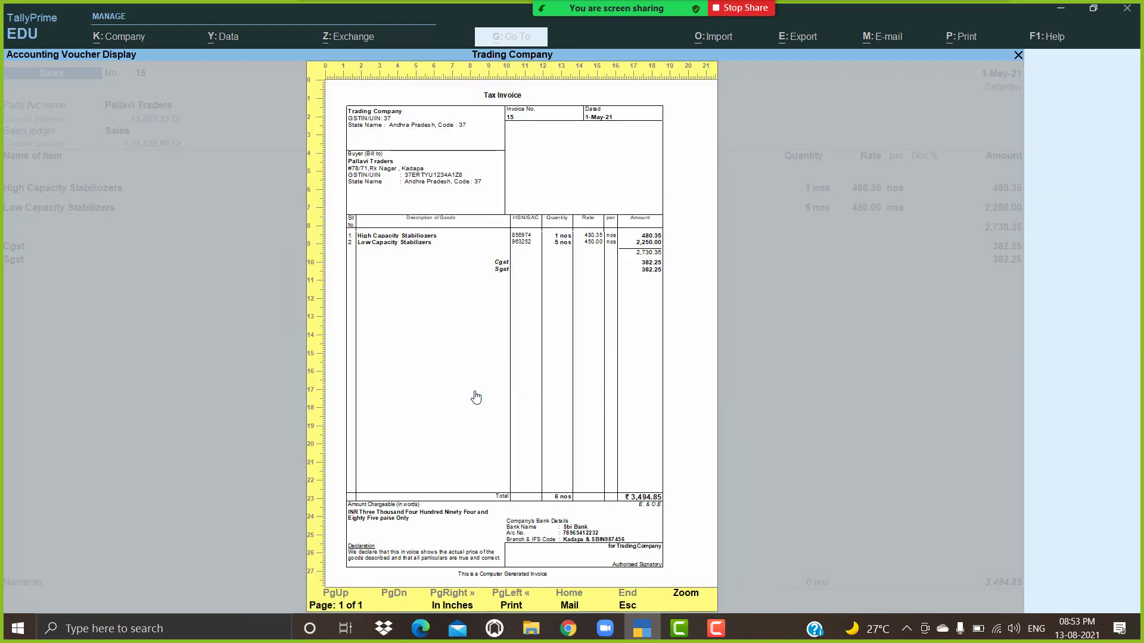
click(475, 397)
scroll(476, 386, down, 3)
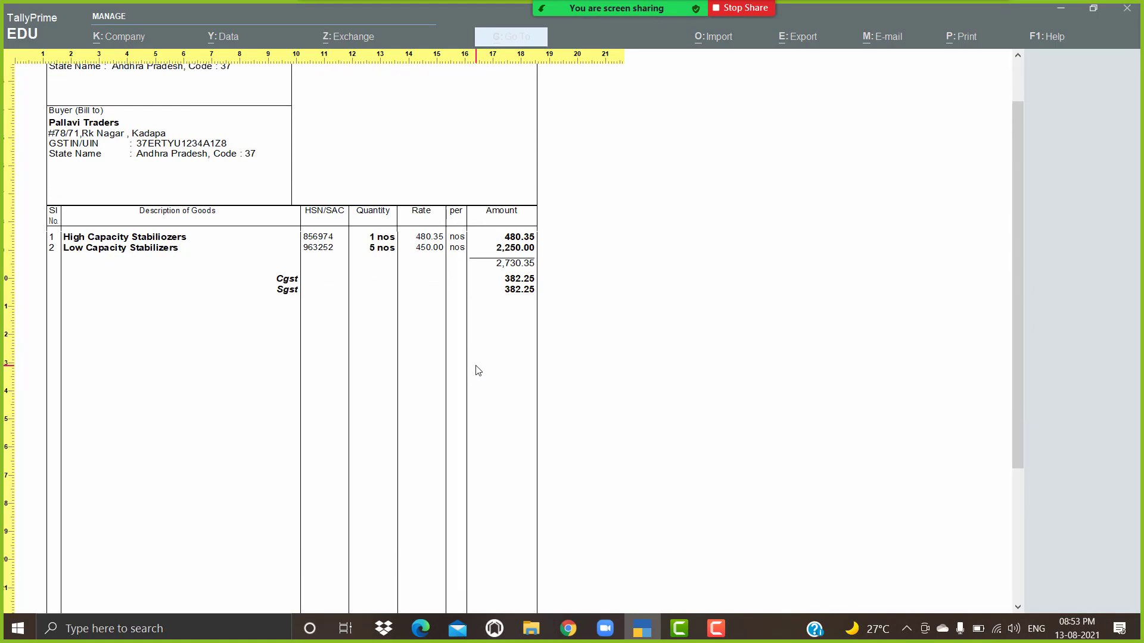
scroll(476, 371, down, 8)
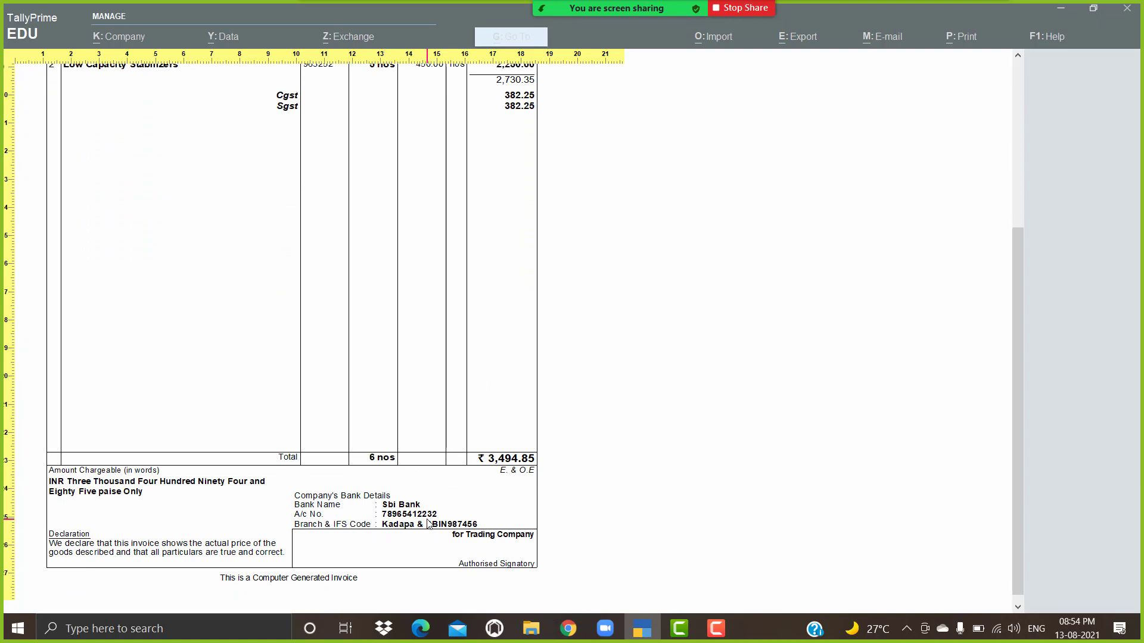
click(515, 499)
key(Escape)
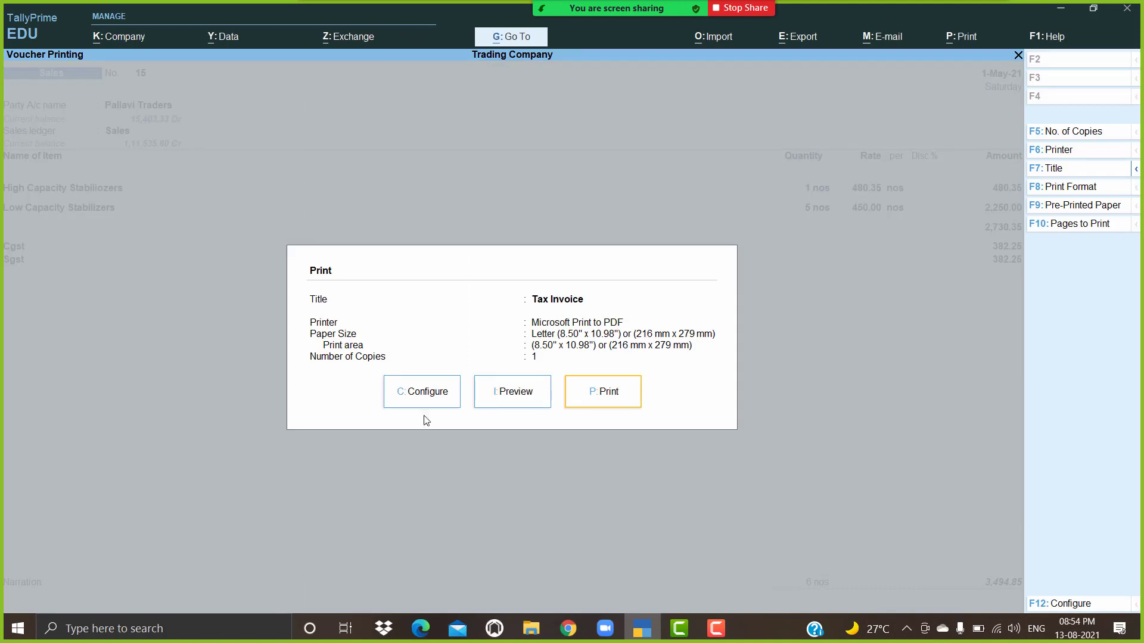
Step: Set Show Bank details to No in the print configuration
click(421, 398)
key(Down)
key(Down)
key(Down)
key(Down)
key(Down)
key(Down)
key(Down)
key(Down)
key(Down)
key(Down)
key(Down)
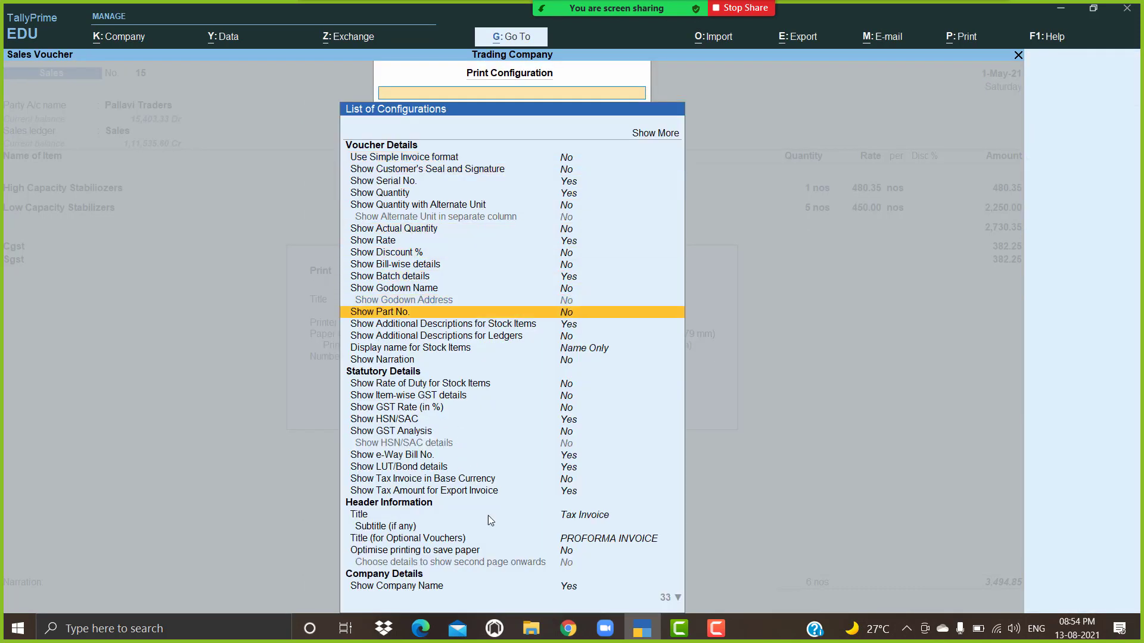
key(Down)
key(Down)
key(Down)
key(Down)
key(Down)
key(Down)
key(Down)
key(Down)
key(Down)
key(Down)
key(Down)
key(Down)
key(Down)
key(Down)
key(Down)
key(Down)
key(Down)
key(Down)
key(Down)
key(Down)
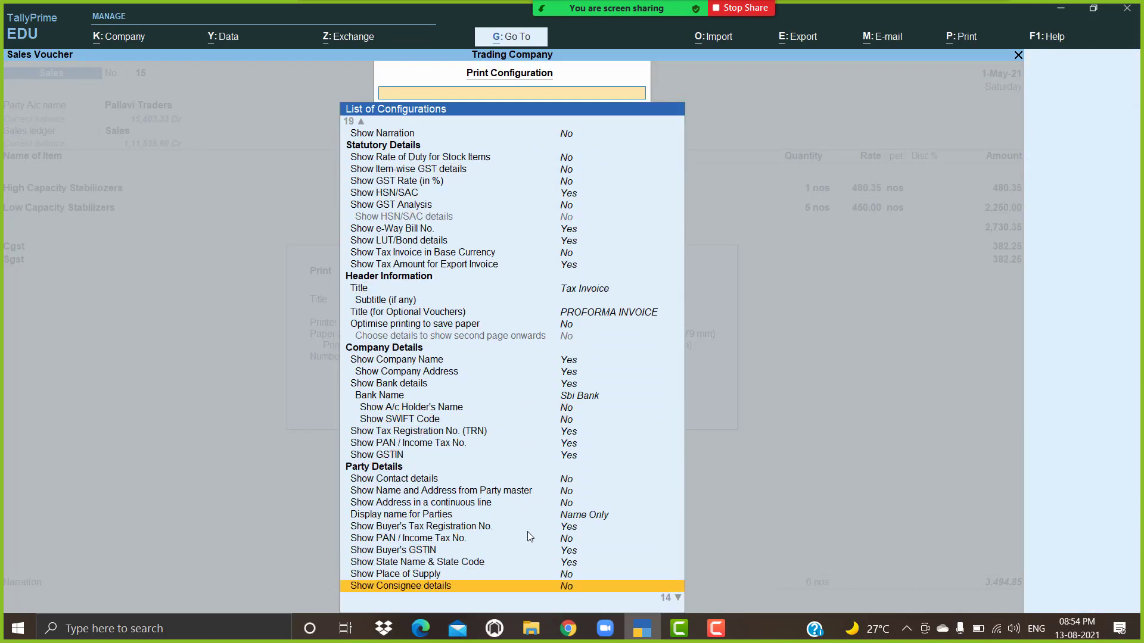
key(Down)
key(Down)
key(Down)
key(Down)
key(Down)
key(Down)
key(Down)
key(Down)
key(Down)
key(Down)
key(Down)
key(Down)
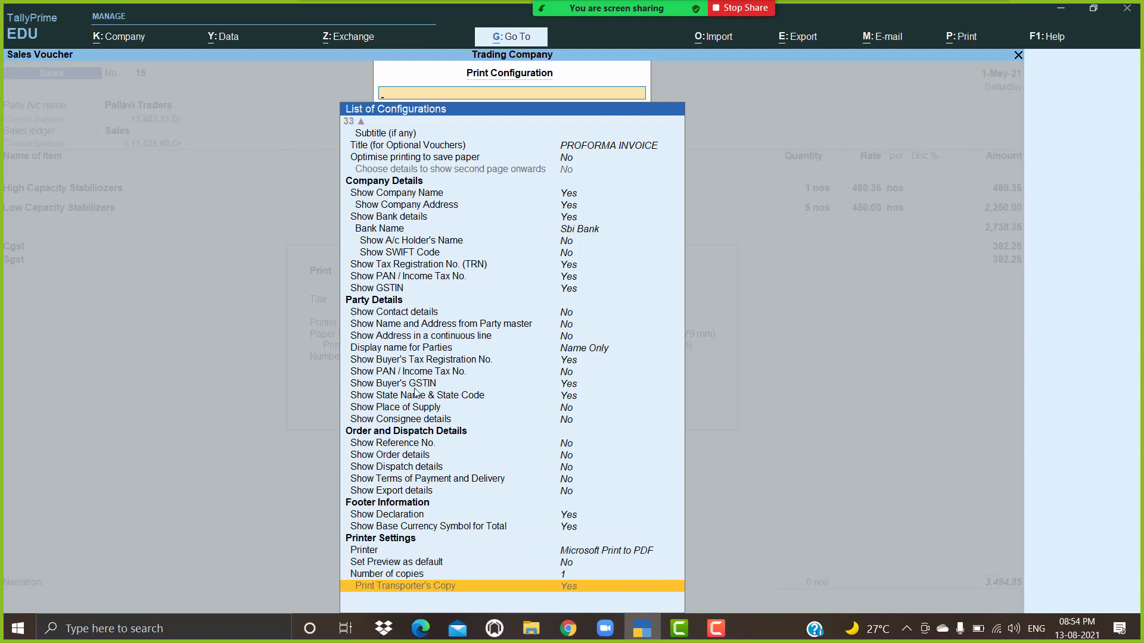
click(565, 223)
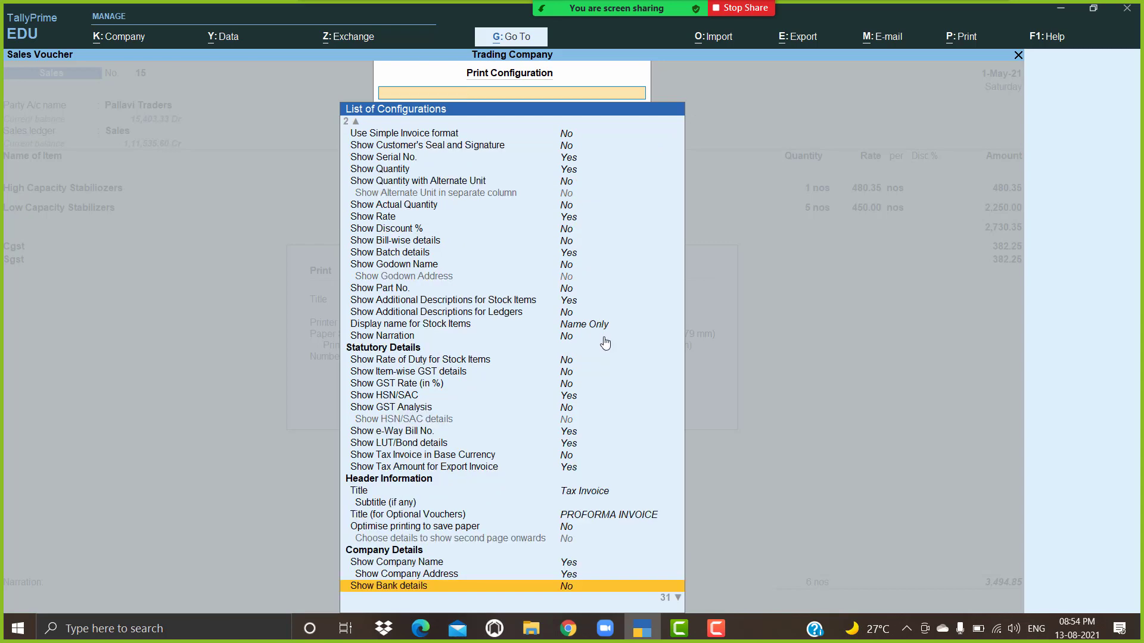
key(Escape)
Step: Preview the Tax Invoice to confirm the bank block is gone
key(i)
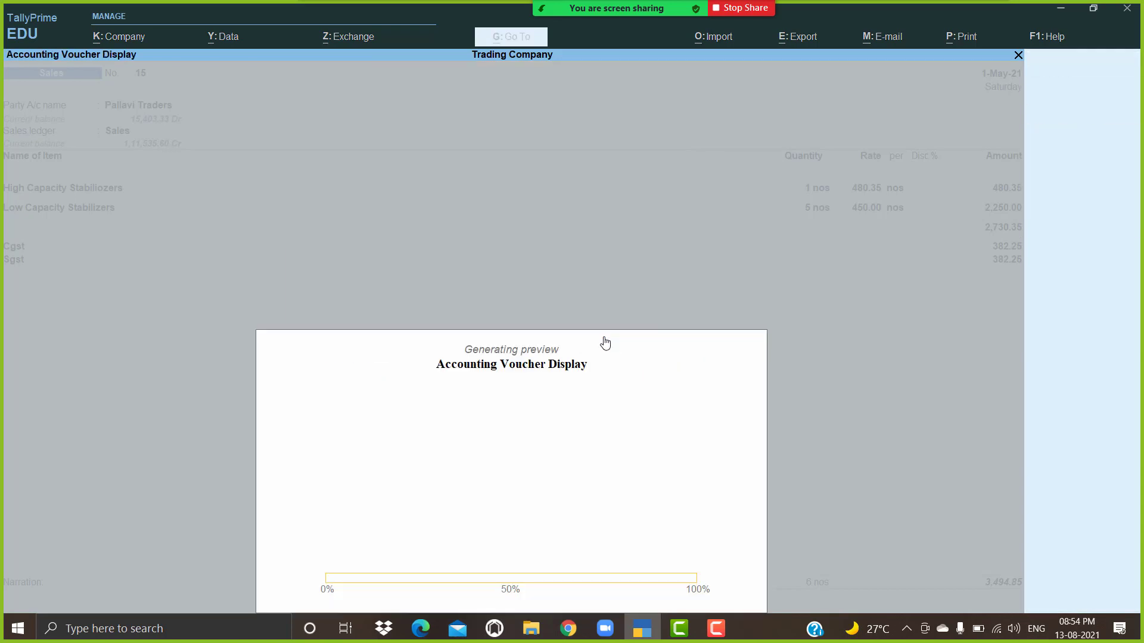
click(604, 343)
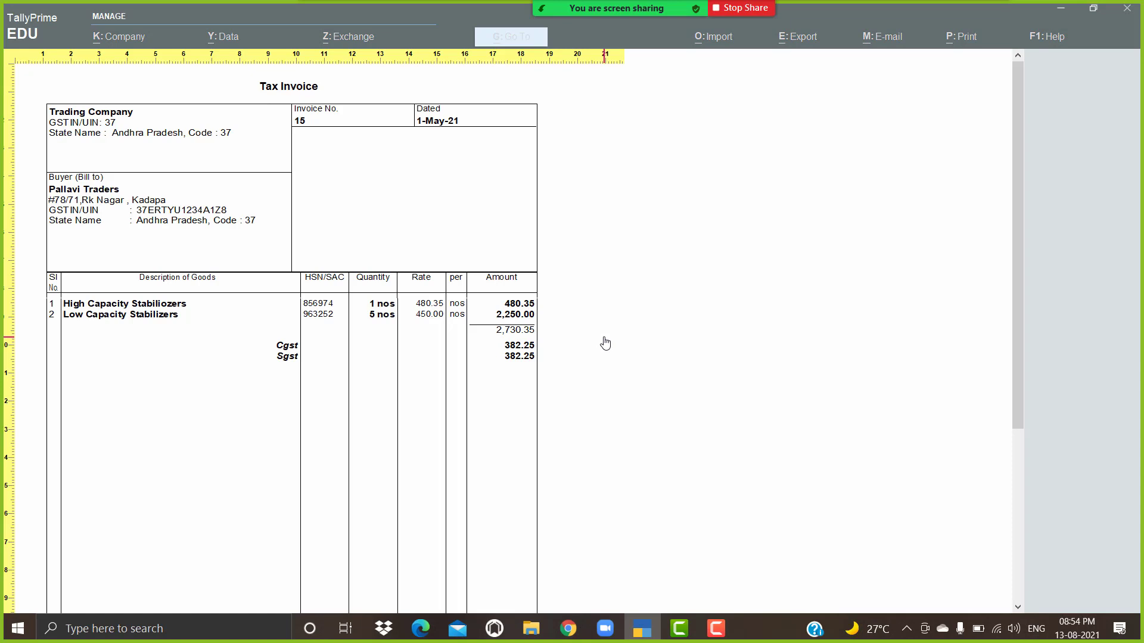
scroll(604, 344, down, 5)
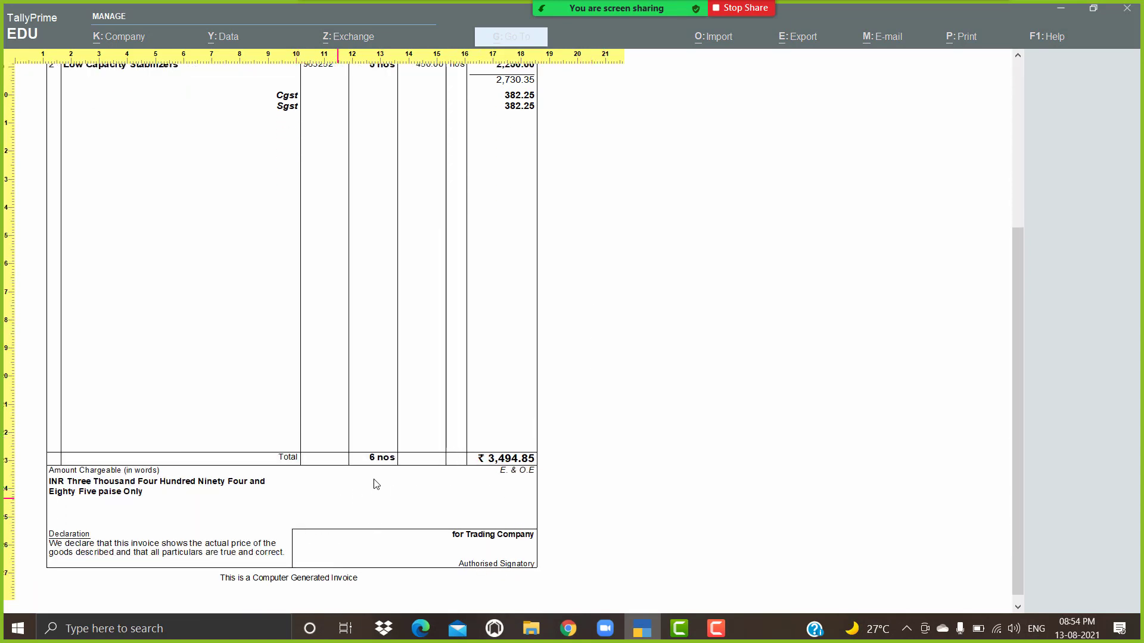
click(582, 482)
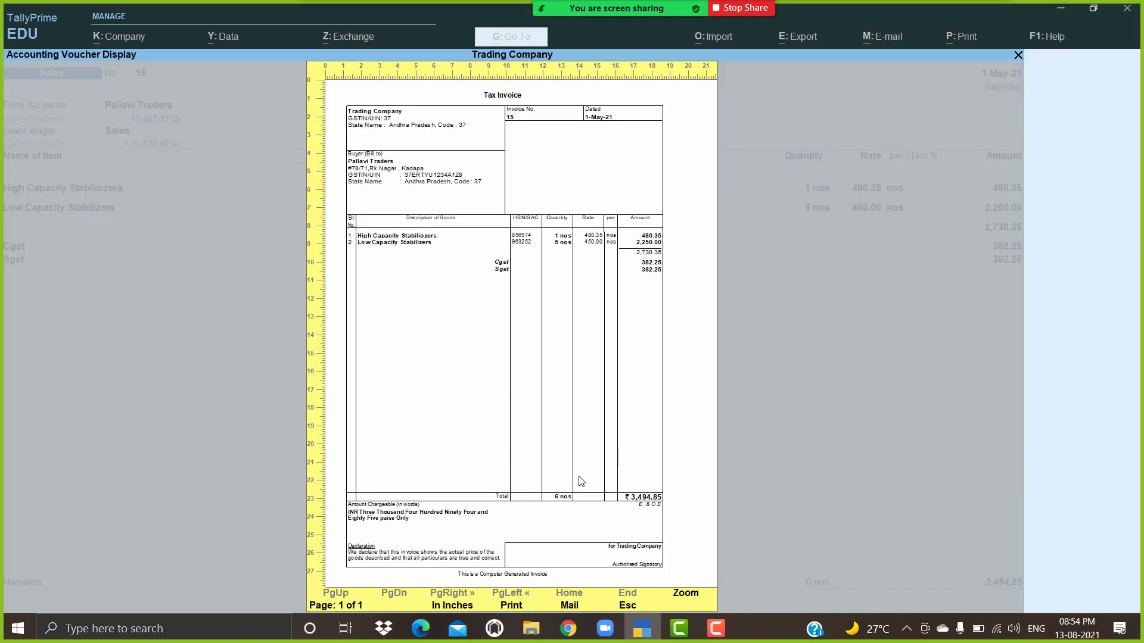
key(Escape)
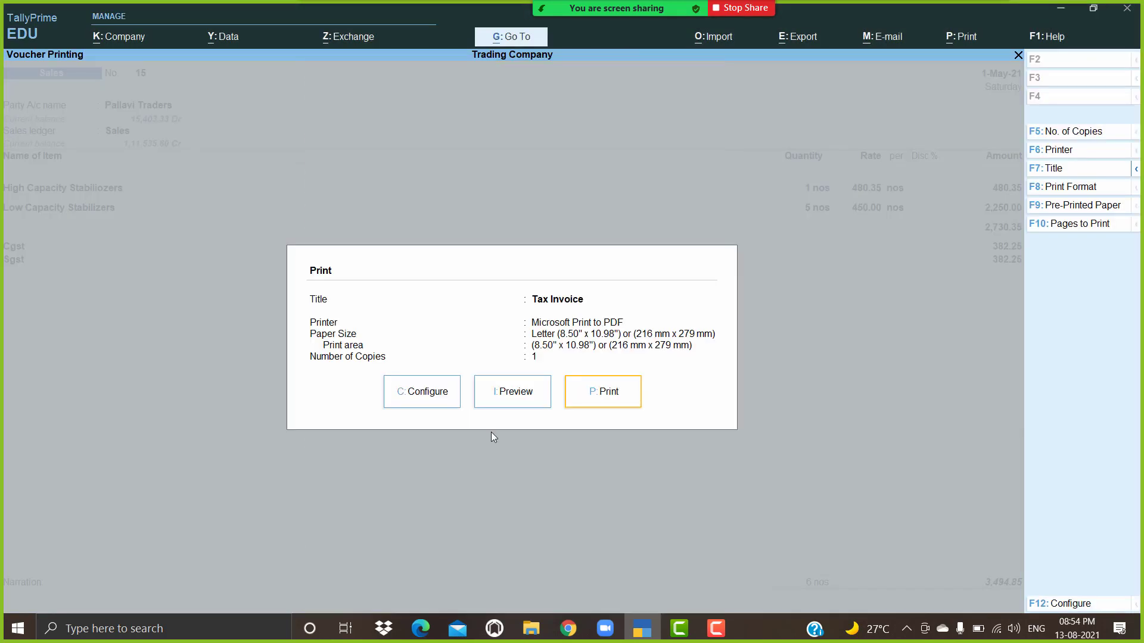
Step: Preview the invoice once more, then accept voucher 15 and leave the Day Book
click(521, 402)
key(Escape)
key(Escape)
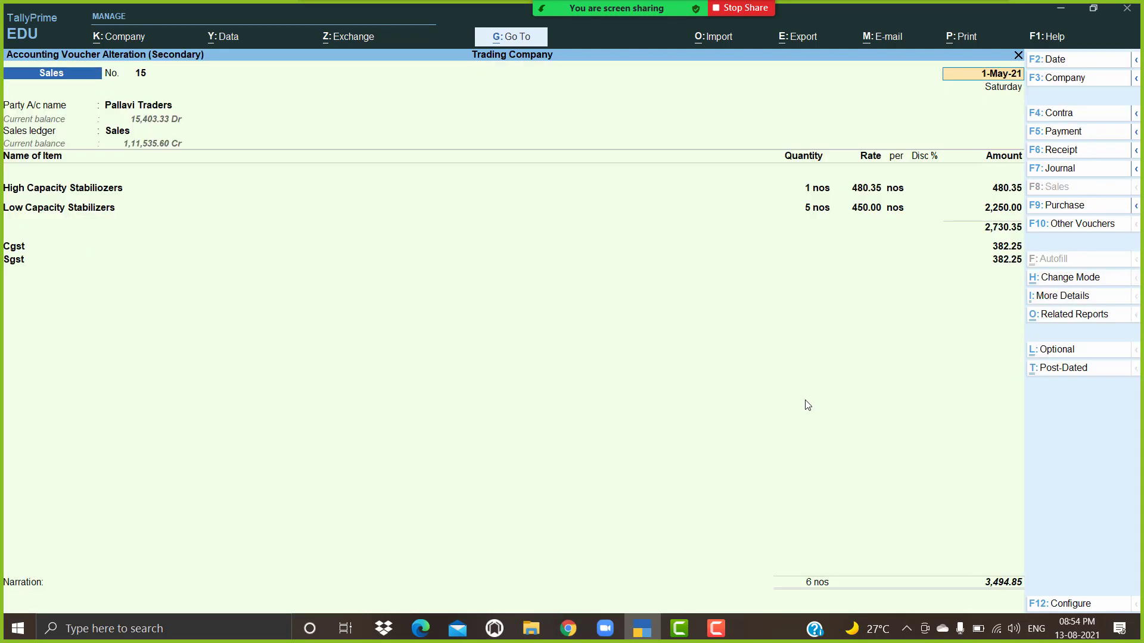
key(ctrl)
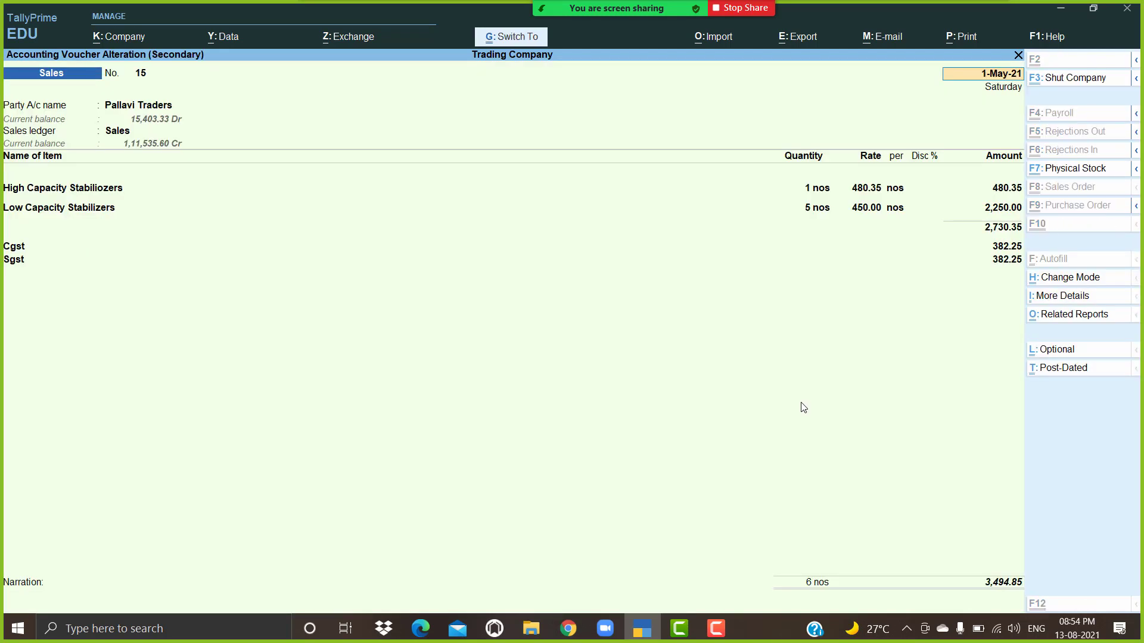
key(ctrl+a)
key(Escape)
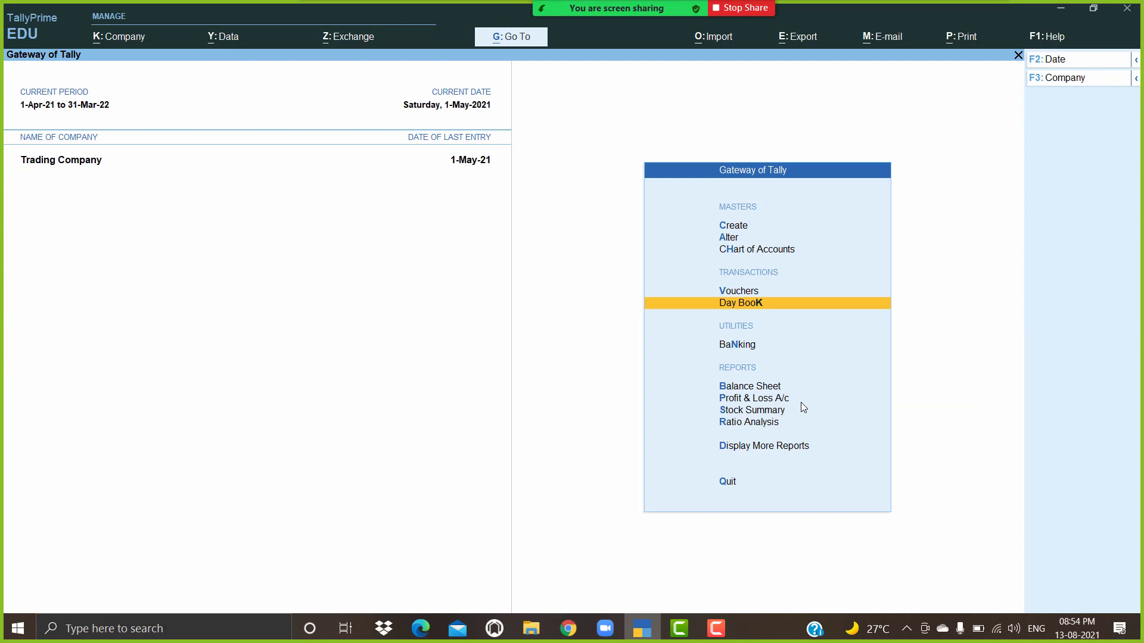
Step: Start sales voucher 16 with Pallavi Traders as the party
key(v)
key(Down)
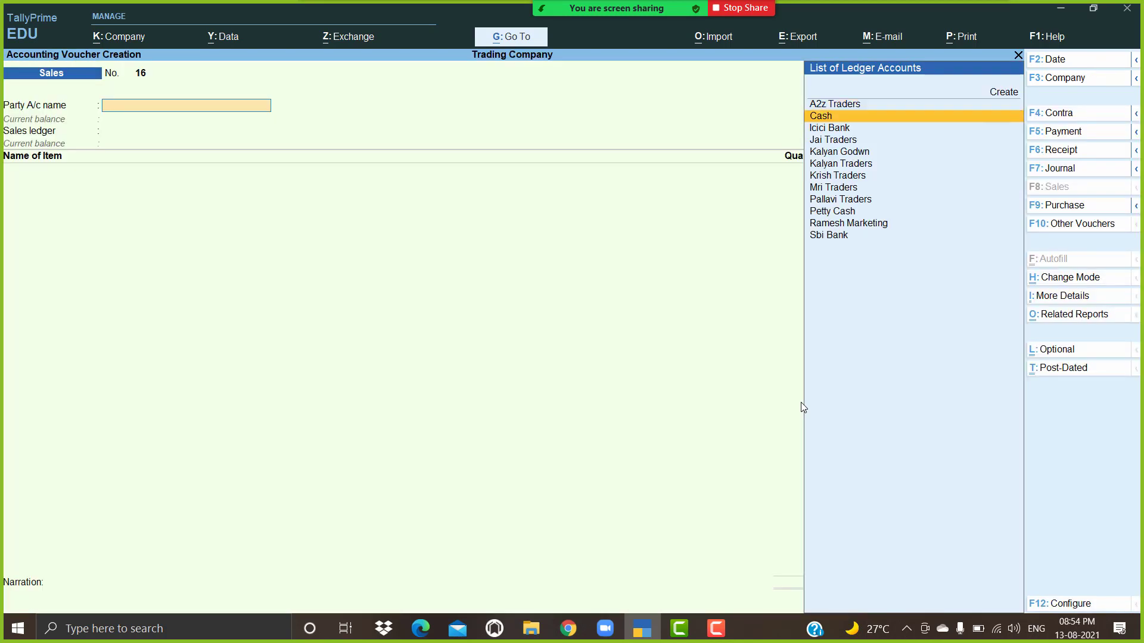
key(Up)
text(P)
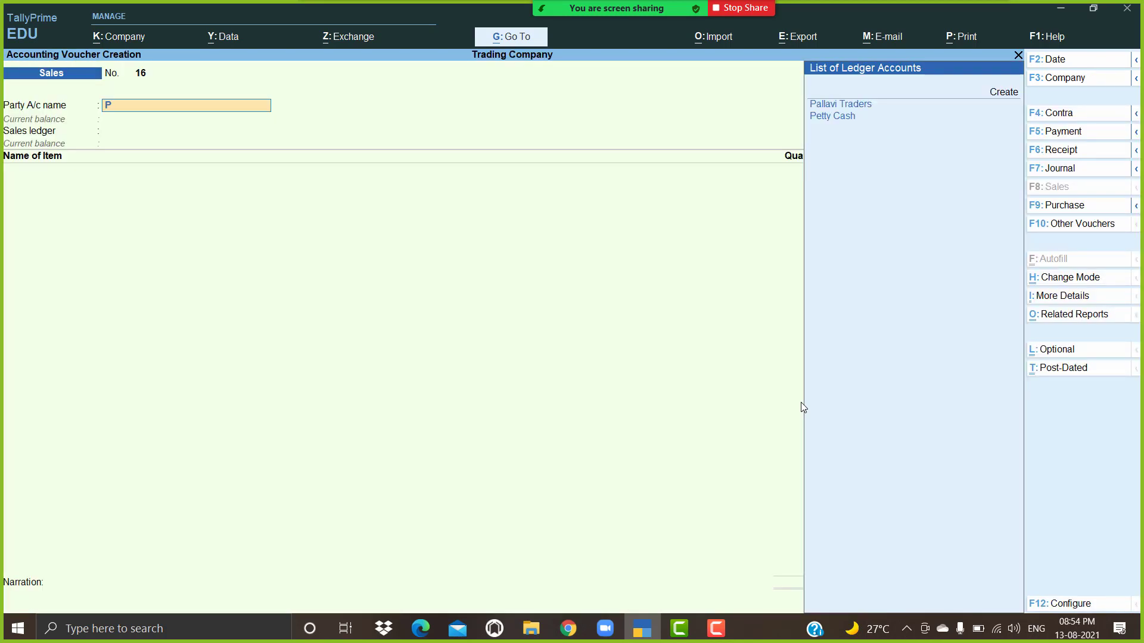
key(Return)
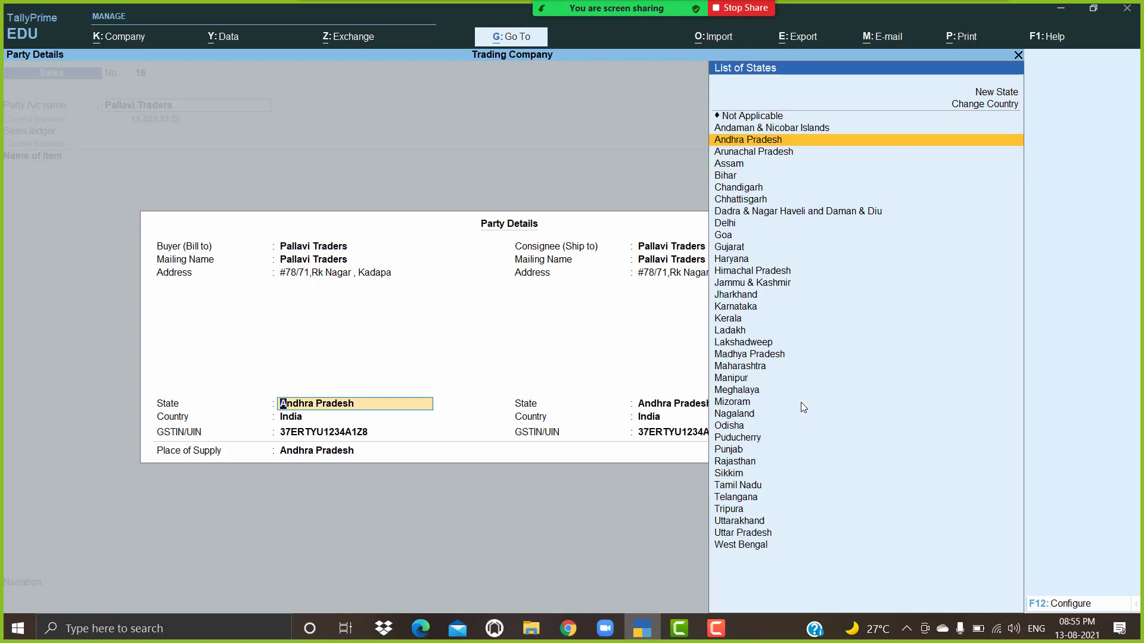
key(ctrl+a)
key(Return)
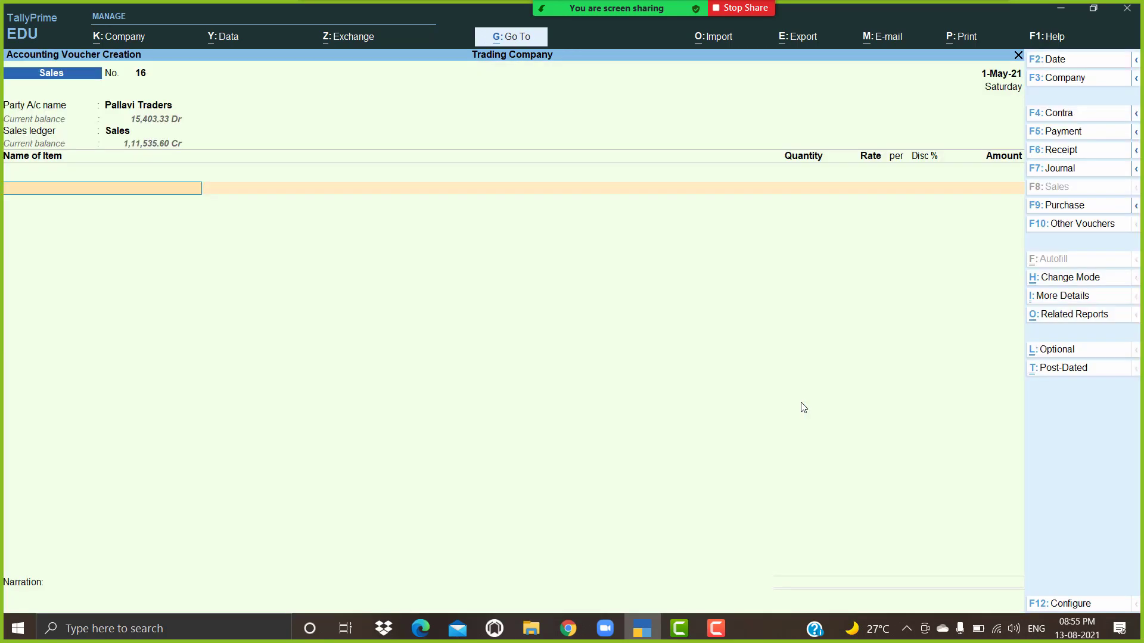
Step: Add Rice as the first item: 10 pk at 1,500, amount 15,000
key(Down)
key(Down)
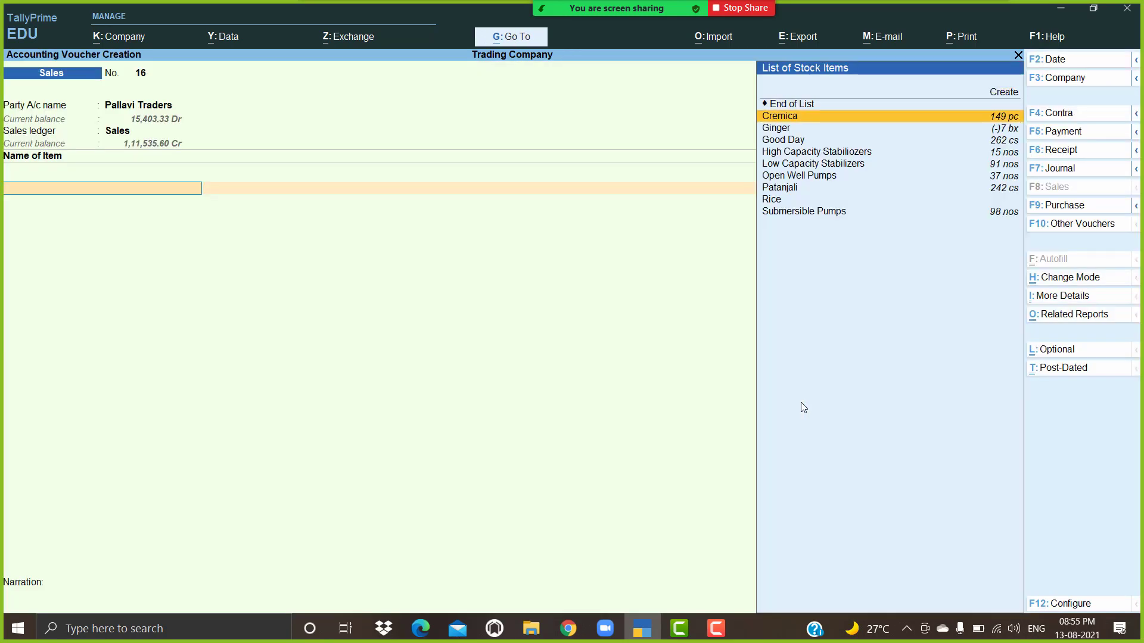
key(Down)
key(Down)
key(Down)
key(Down)
key(Down)
key(Down)
key(Down)
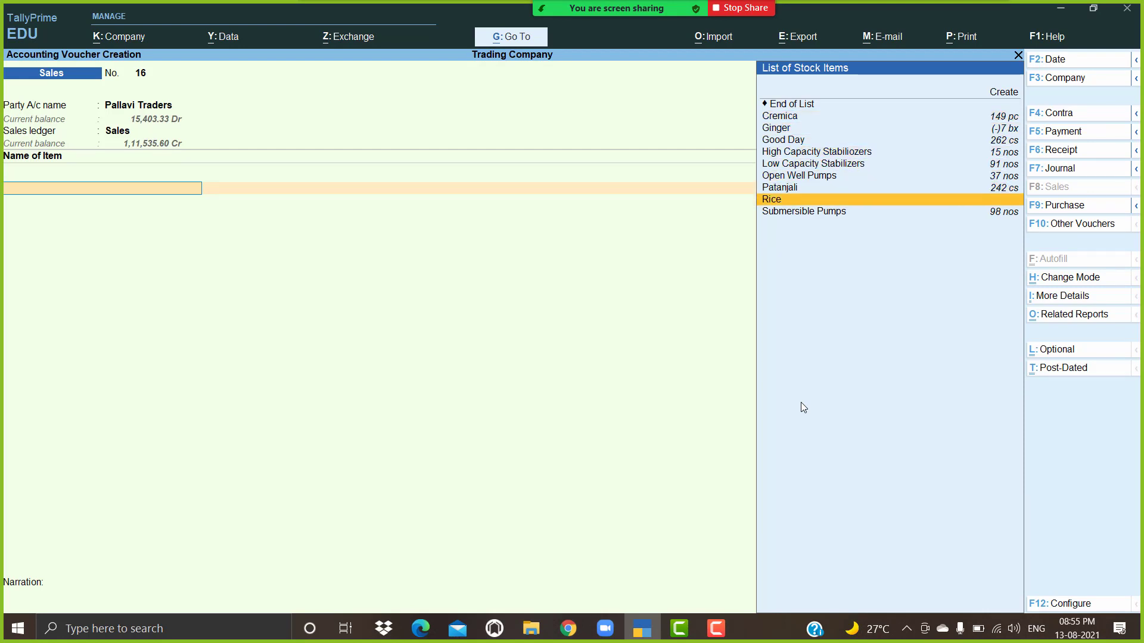
key(Return)
text(10)
key(Return)
key(Return)
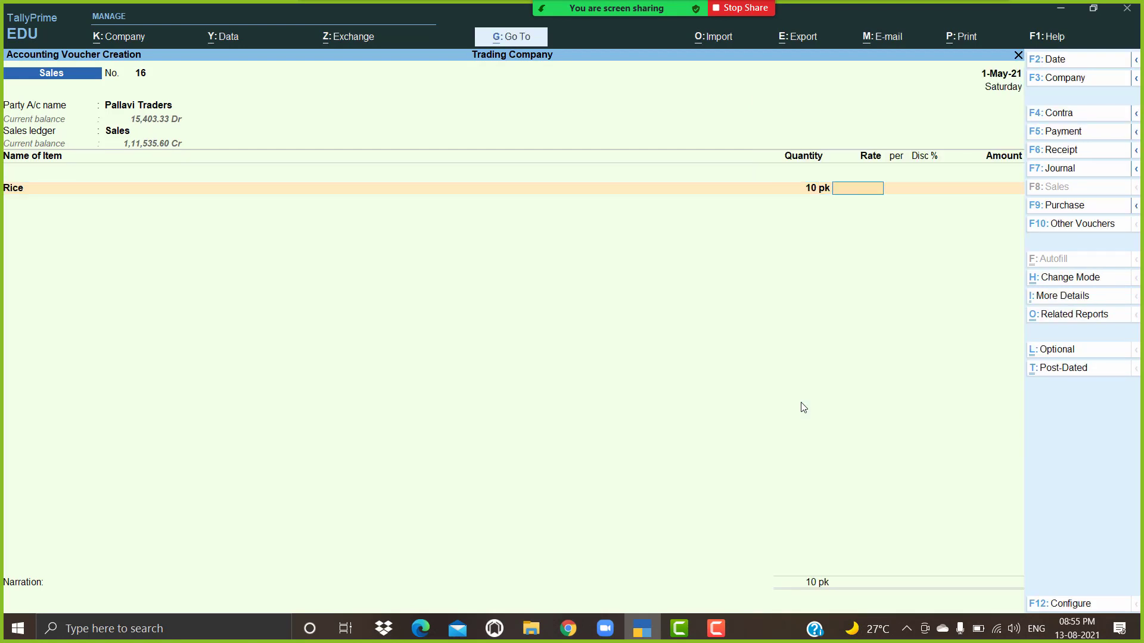
text(1,500)
key(Return)
key(Return)
key(Return)
key(Return)
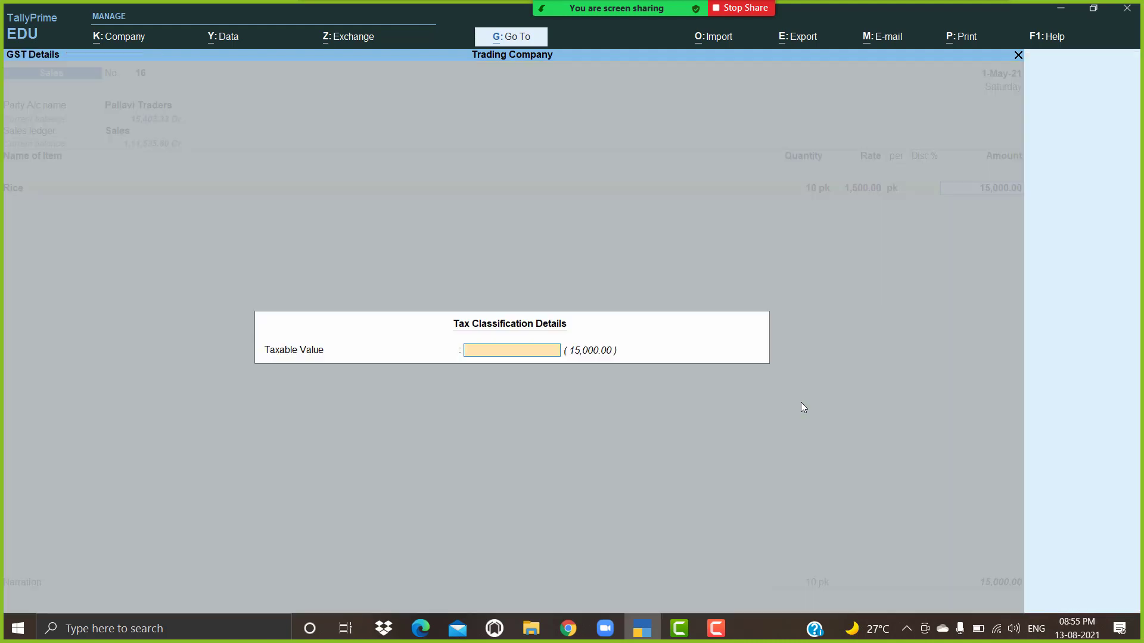
key(Return)
key(Down)
key(Down)
key(Down)
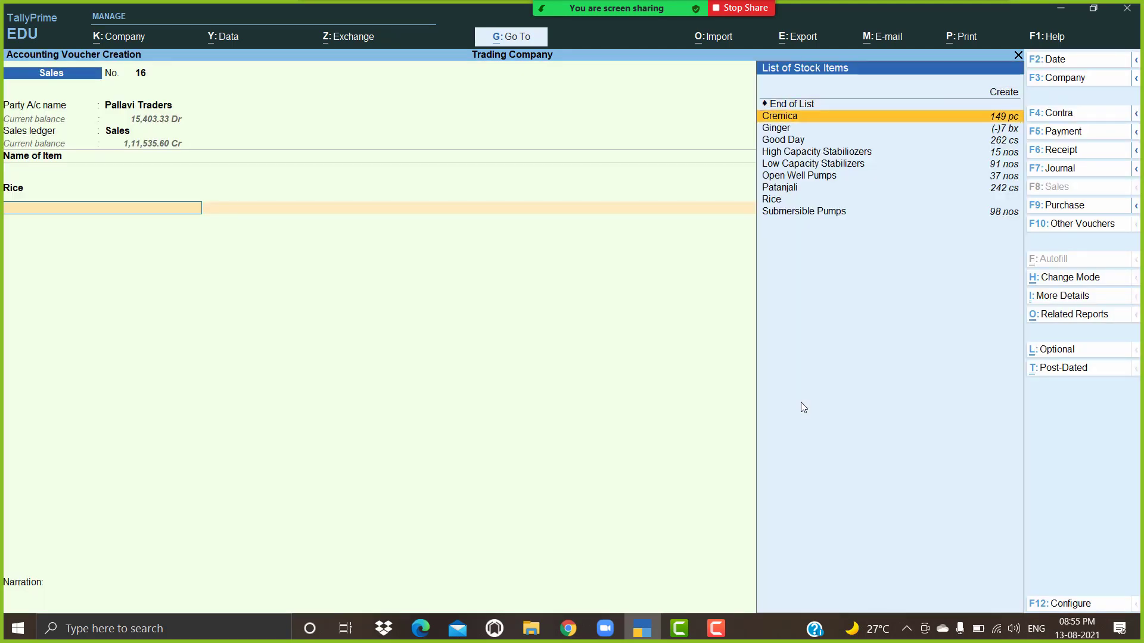
Step: Drop Patanjali from the second line and begin creating a new stock item instead
key(Down)
key(Down)
key(Down)
key(Down)
key(Down)
key(Return)
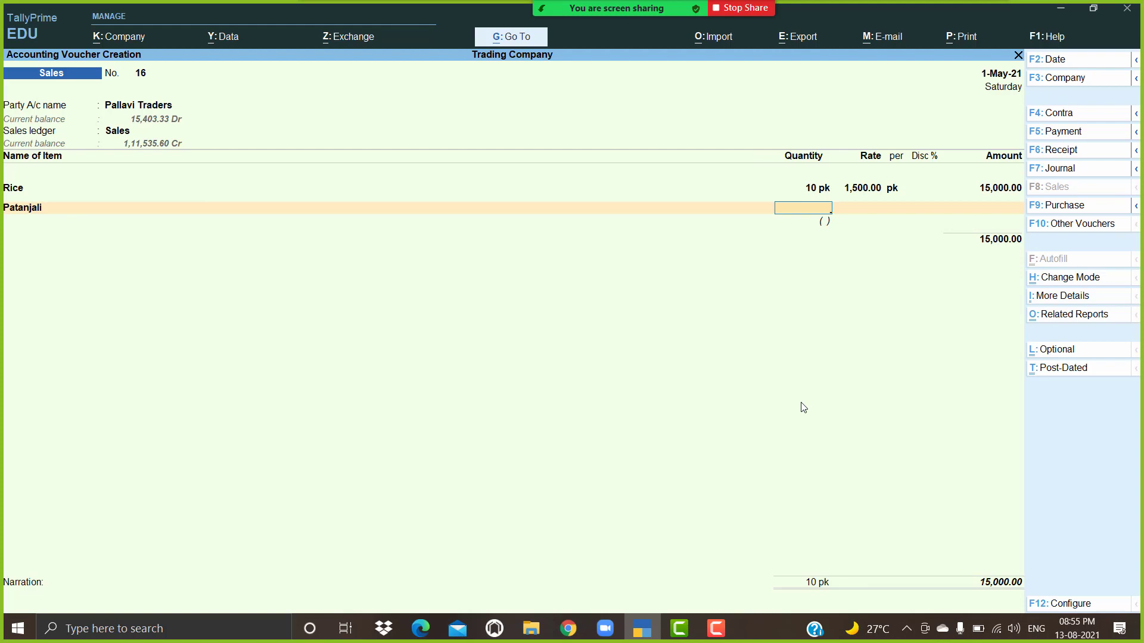
key(Return)
key(BackSpace)
key(BackSpace)
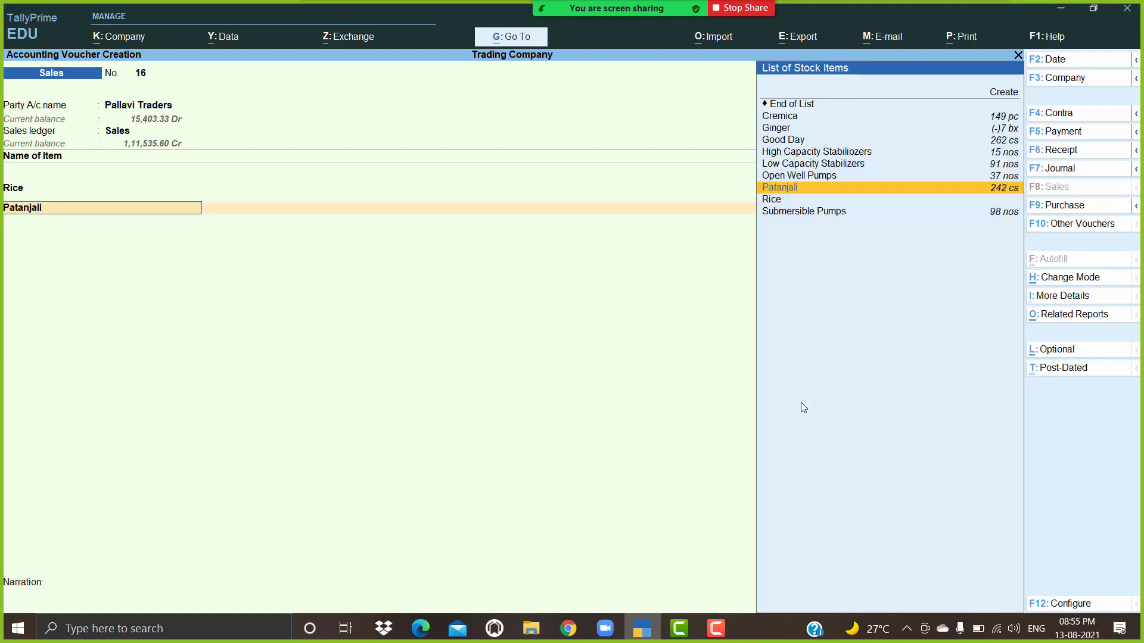
key(alt+c)
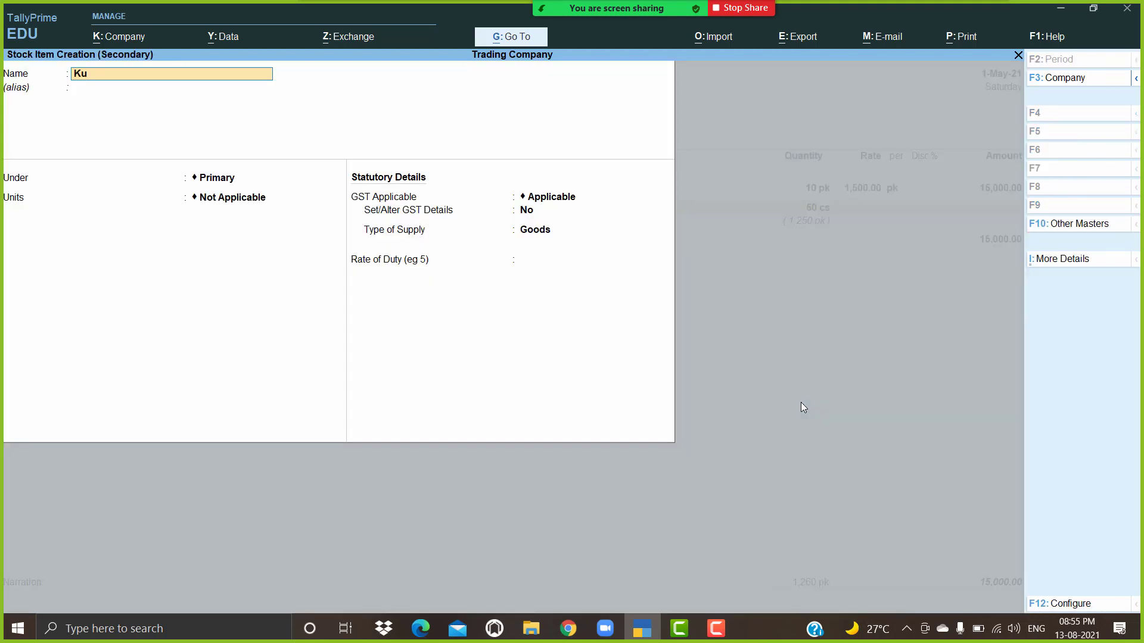
Step: Create the new stock item Kunkum with pk as its unit
key(Return)
key(Return)
key(Return)
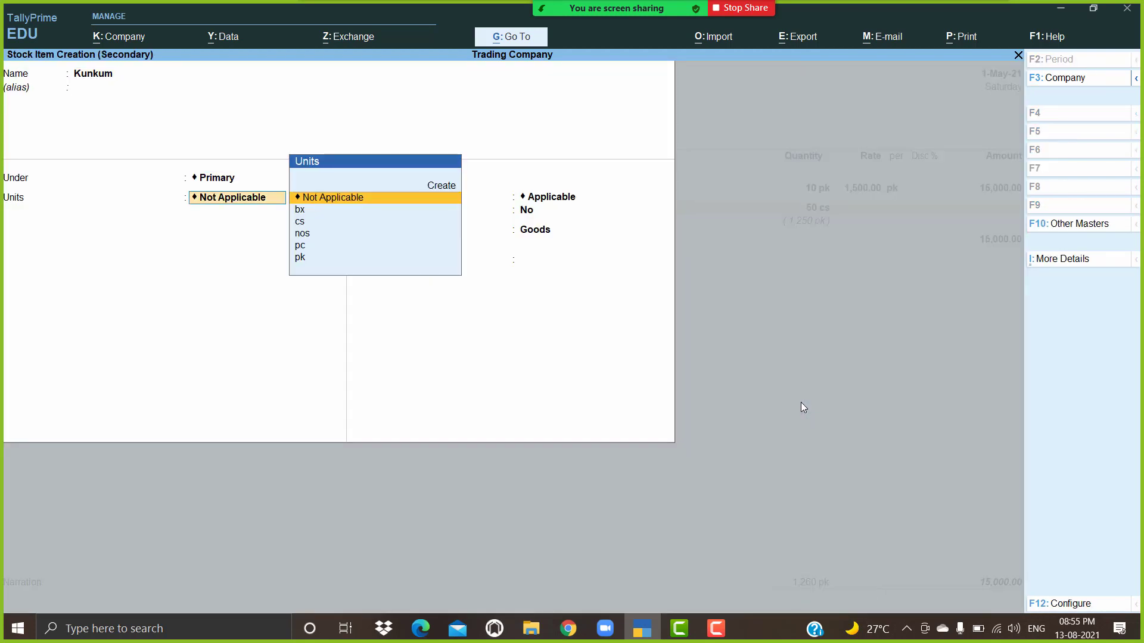
key(Down)
key(Down)
key(Down)
key(Down)
key(Return)
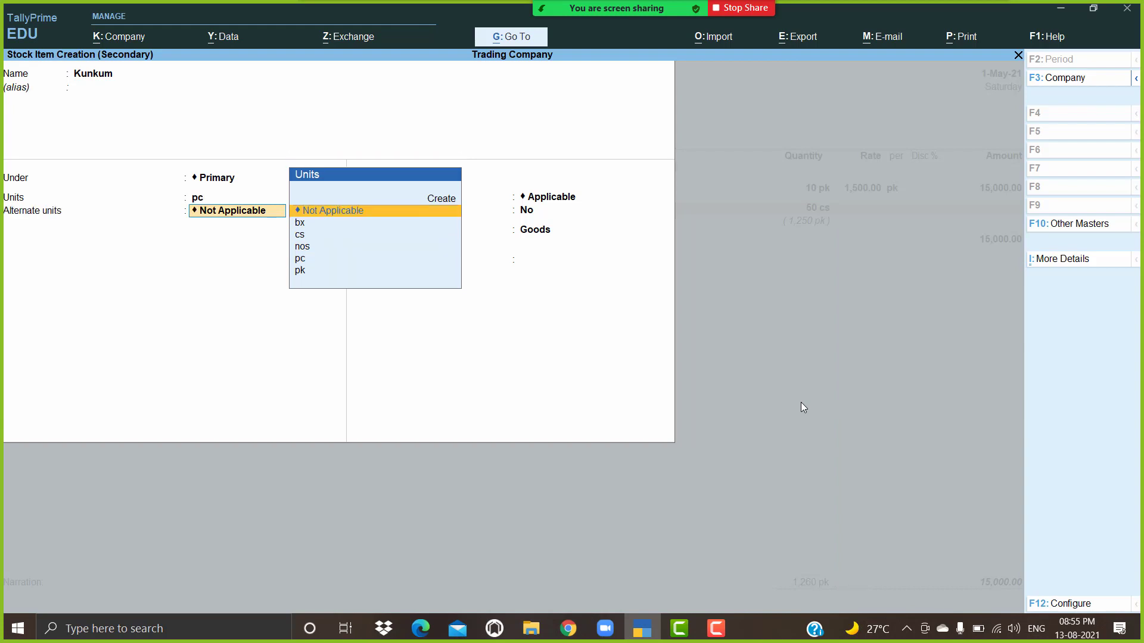
key(BackSpace)
key(Down)
key(Return)
Step: Set Kunkum's GST taxability to Exempt
key(Return)
key(Return)
key(y)
key(Return)
key(Return)
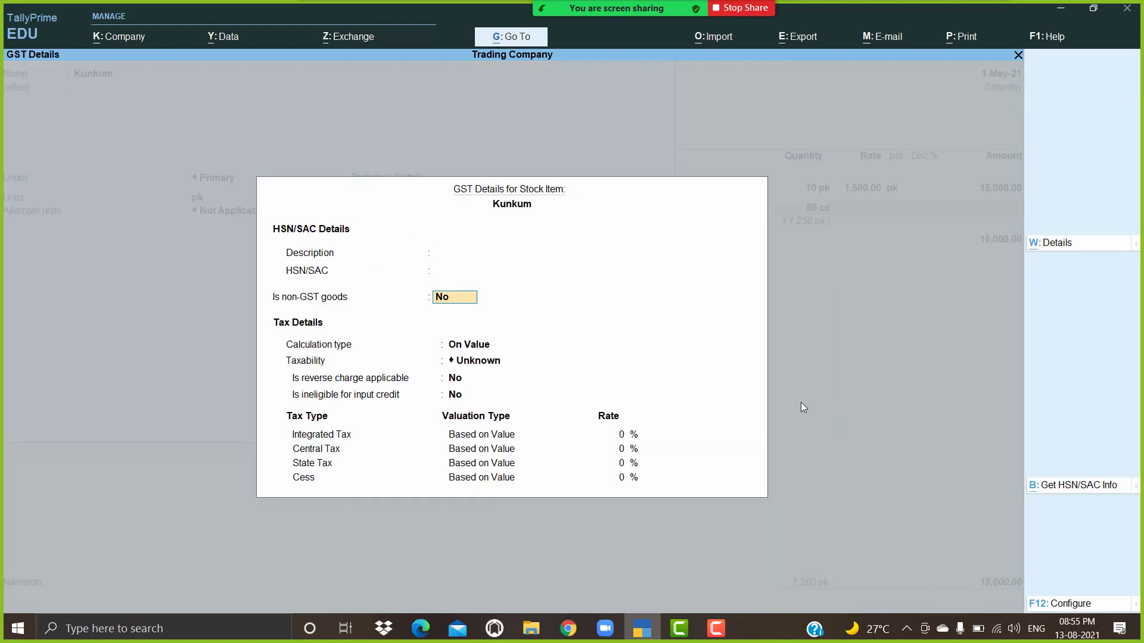
key(Return)
key(Return)
key(Down)
key(Down)
key(Down)
key(Up)
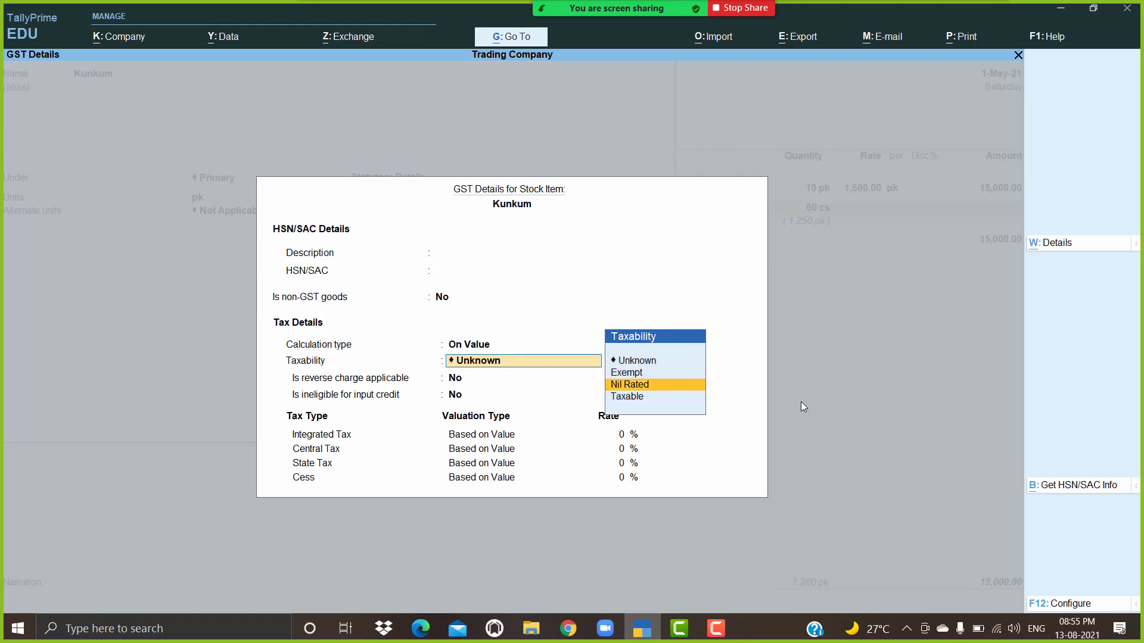
key(Up)
key(Escape)
Step: Enter HSN code 789654 in Kunkum's GST details and save the item
key(BackSpace)
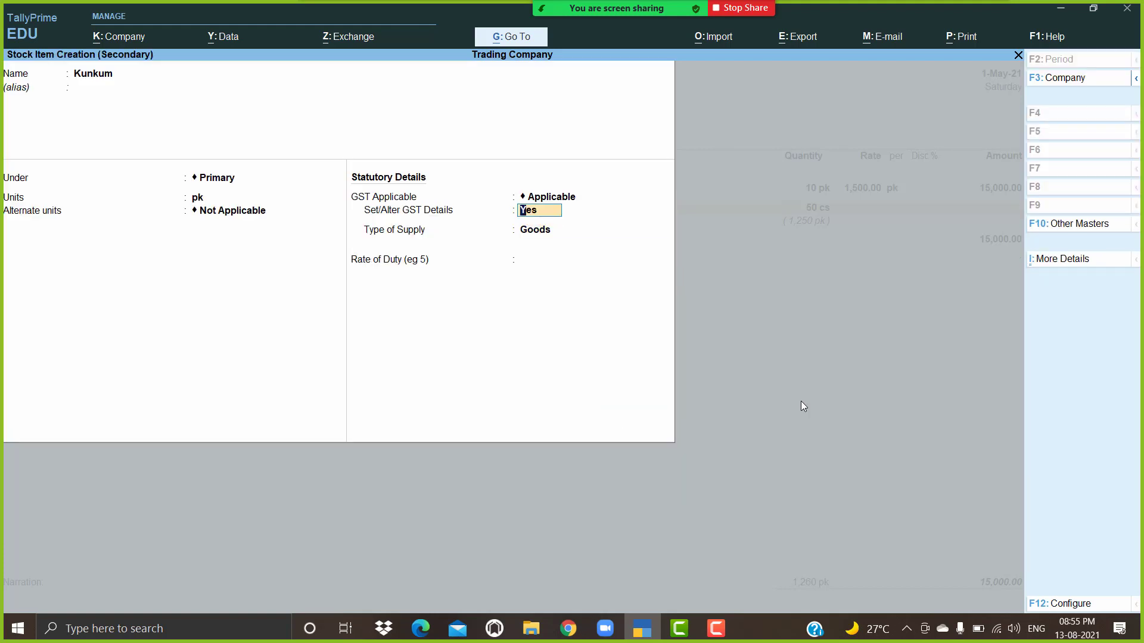
key(Return)
text(789654)
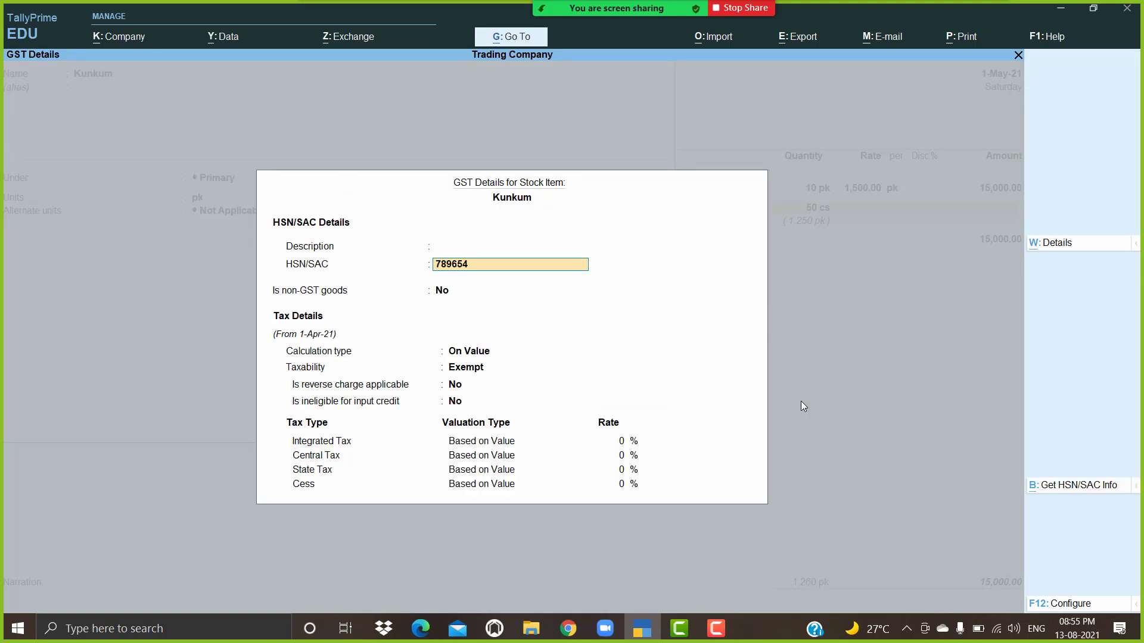
key(Return)
key(Return)
key(ctrl+a)
key(Return)
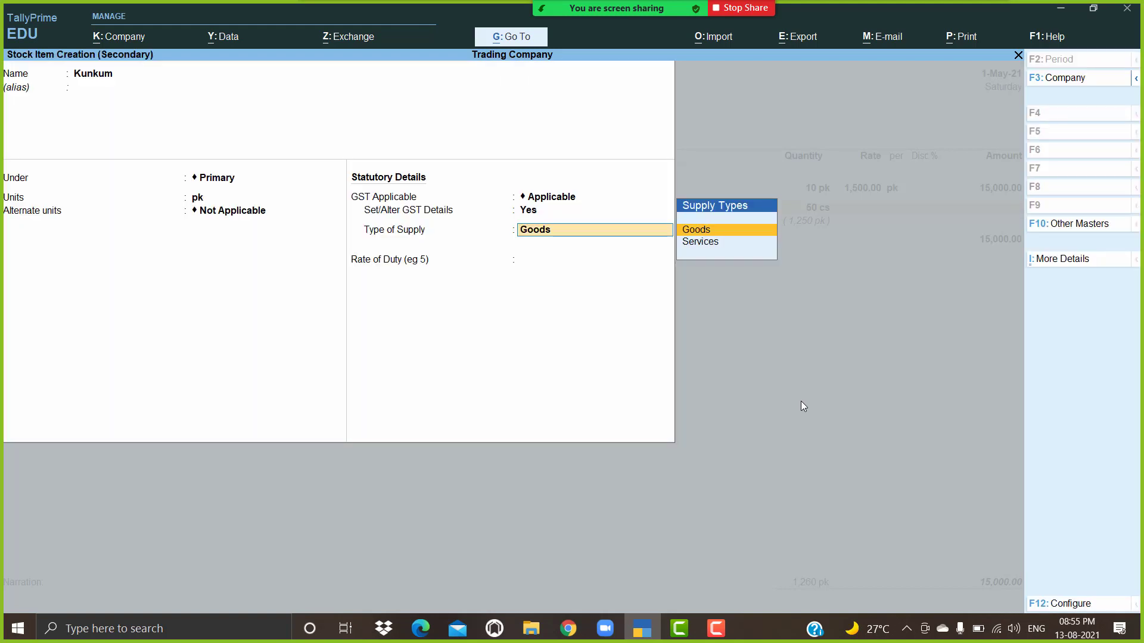
key(BackSpace)
key(Return)
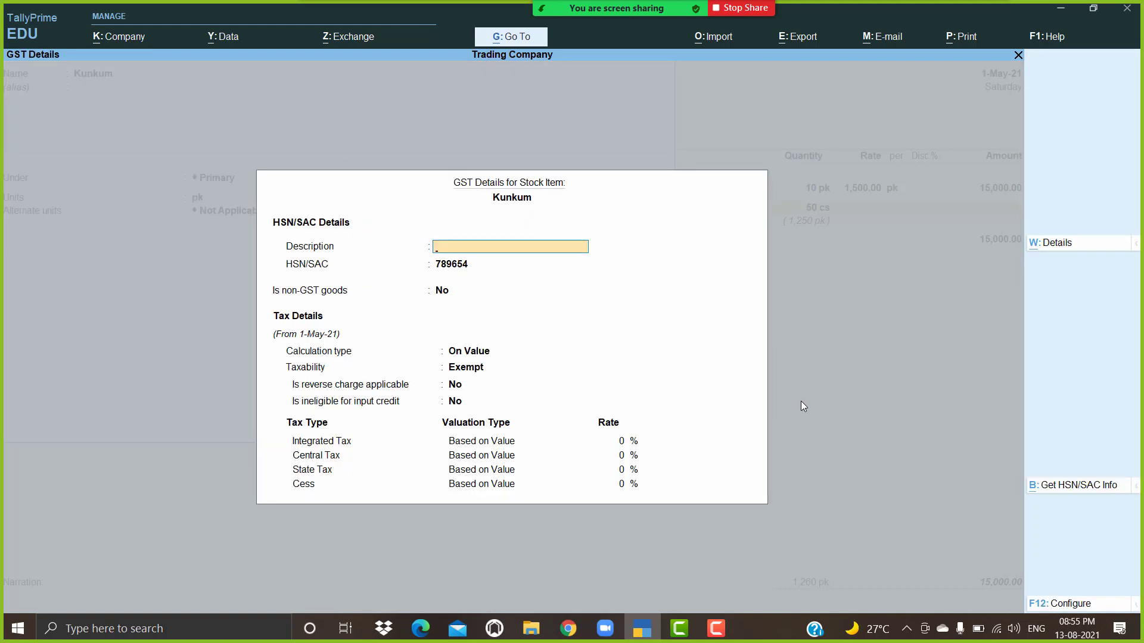
key(ctrl+a)
key(ctrl+a)
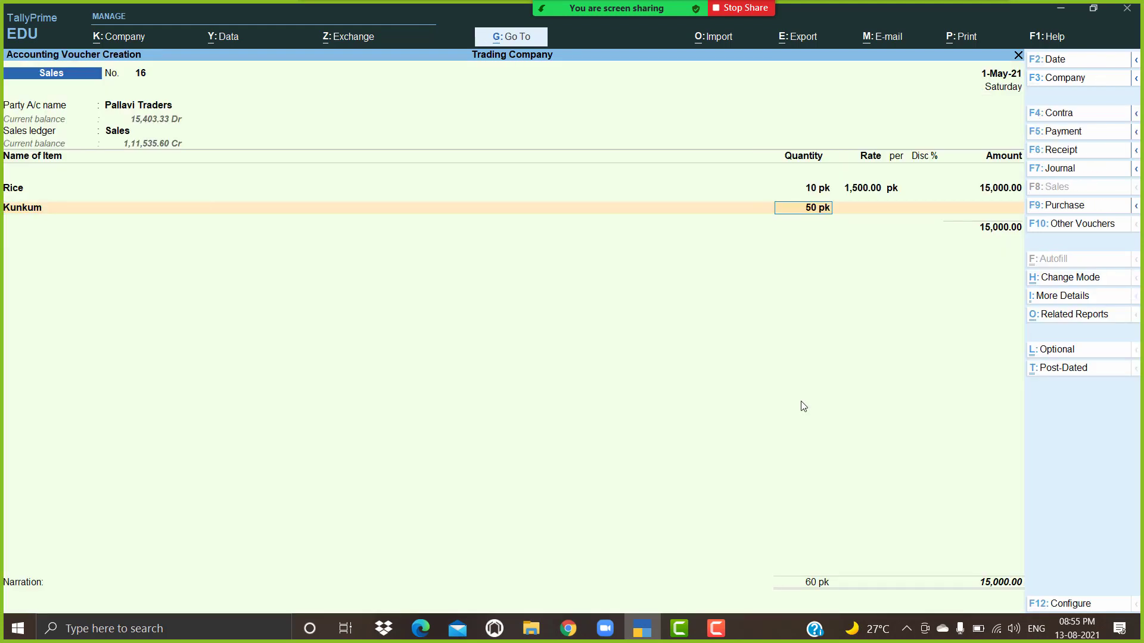
Step: Bill 50 pk of Kunkum at 30, then bring up the voucher's print options
key(Return)
text(30)
key(Return)
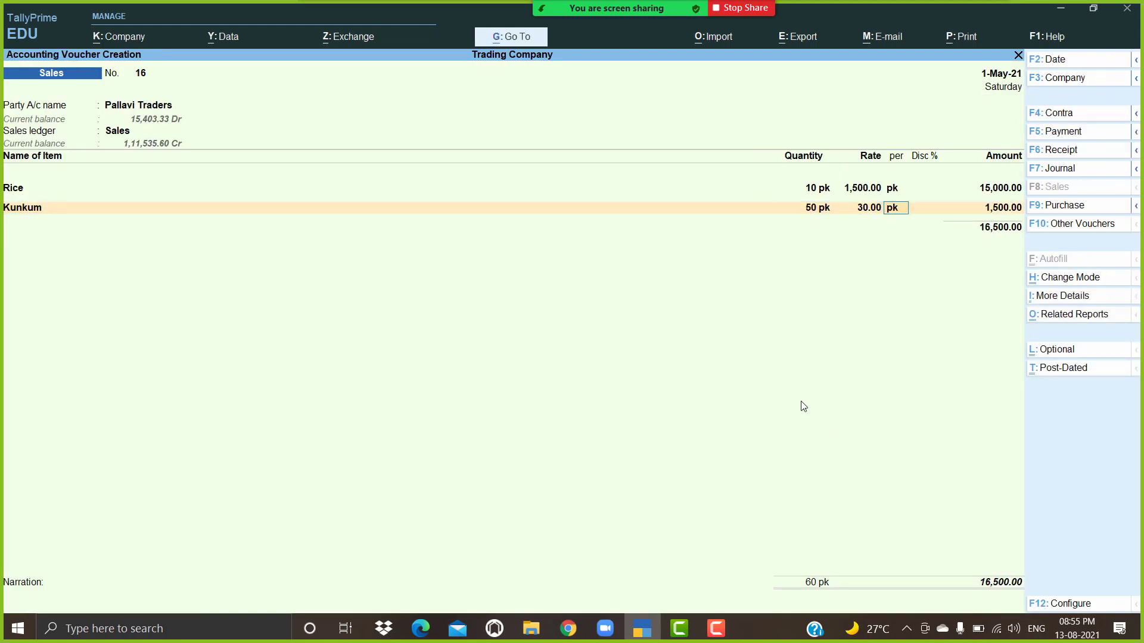
key(Return)
key(Return)
key(Return)
key(Return)
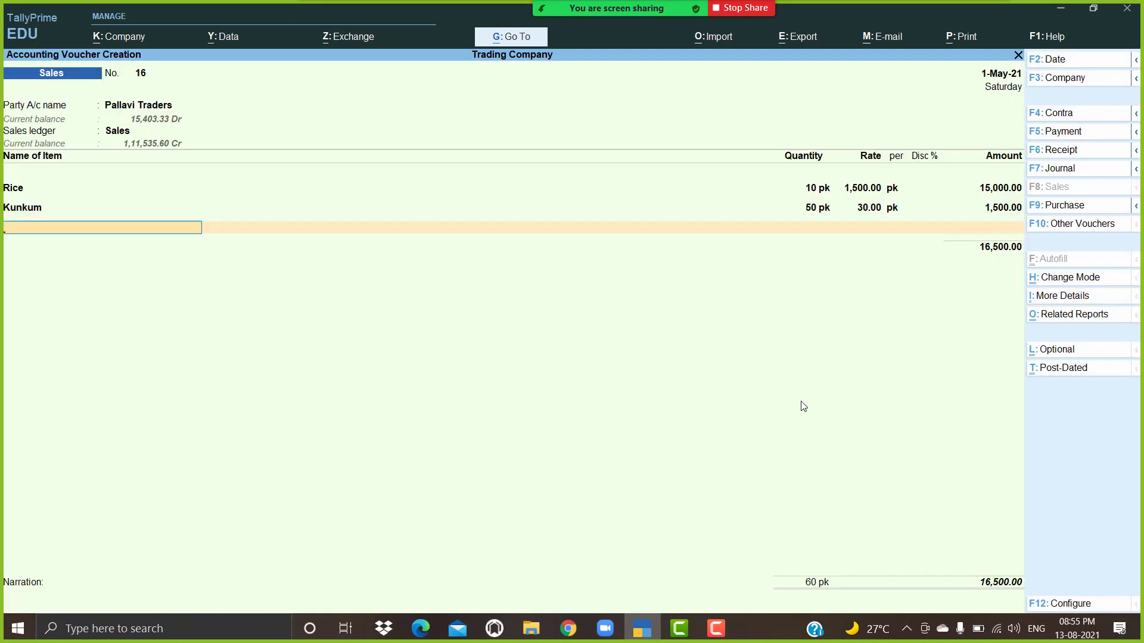
key(Return)
key(alt+p)
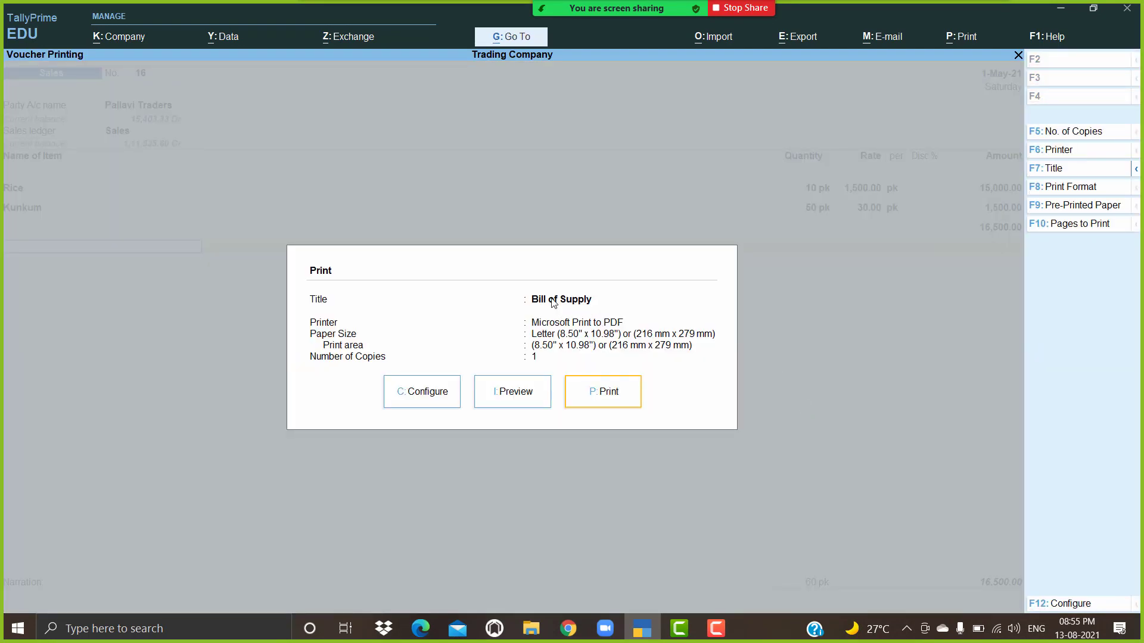
Step: Preview the Bill of Supply for Rice and Kunkum totalling 16,500, then return to the voucher
click(530, 400)
key(Return)
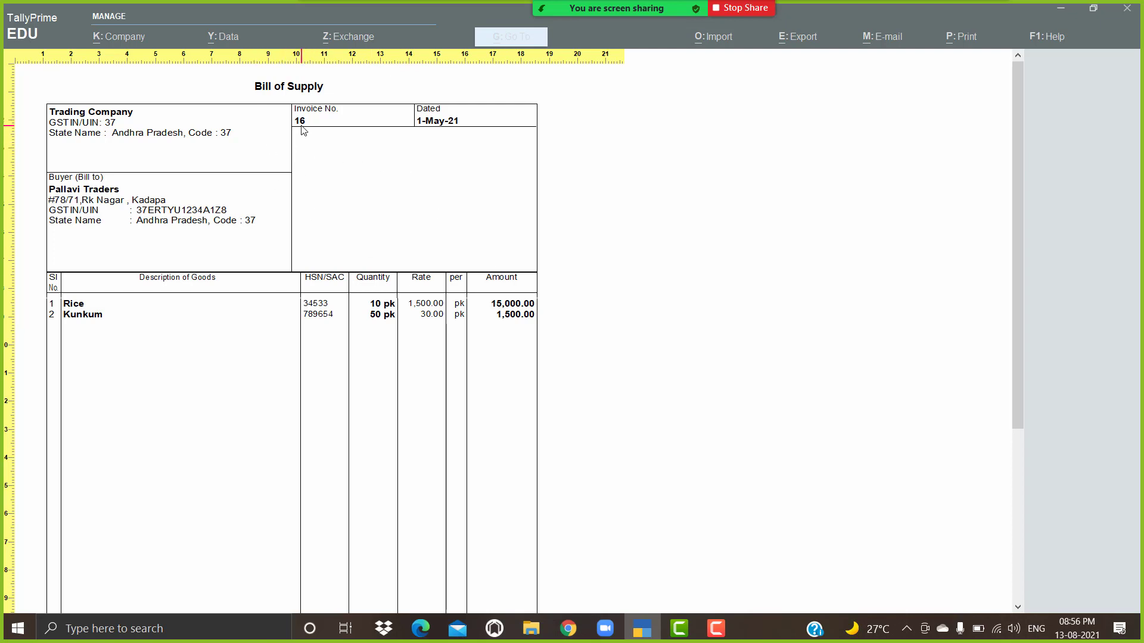
scroll(467, 257, down, 5)
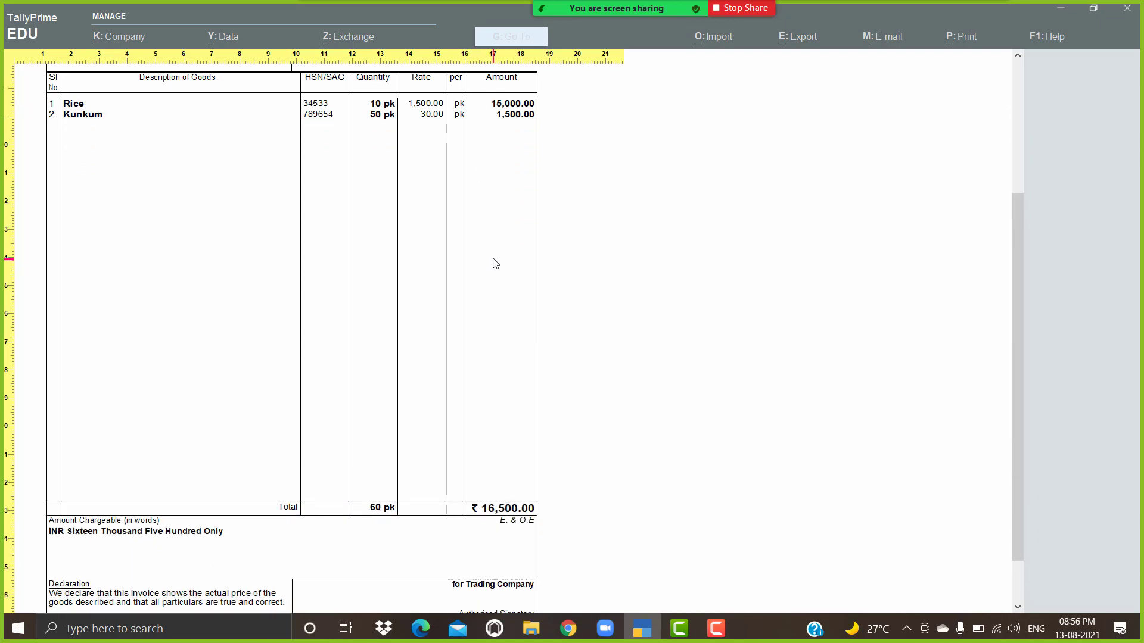
key(Escape)
key(Escape)
key(Escape)
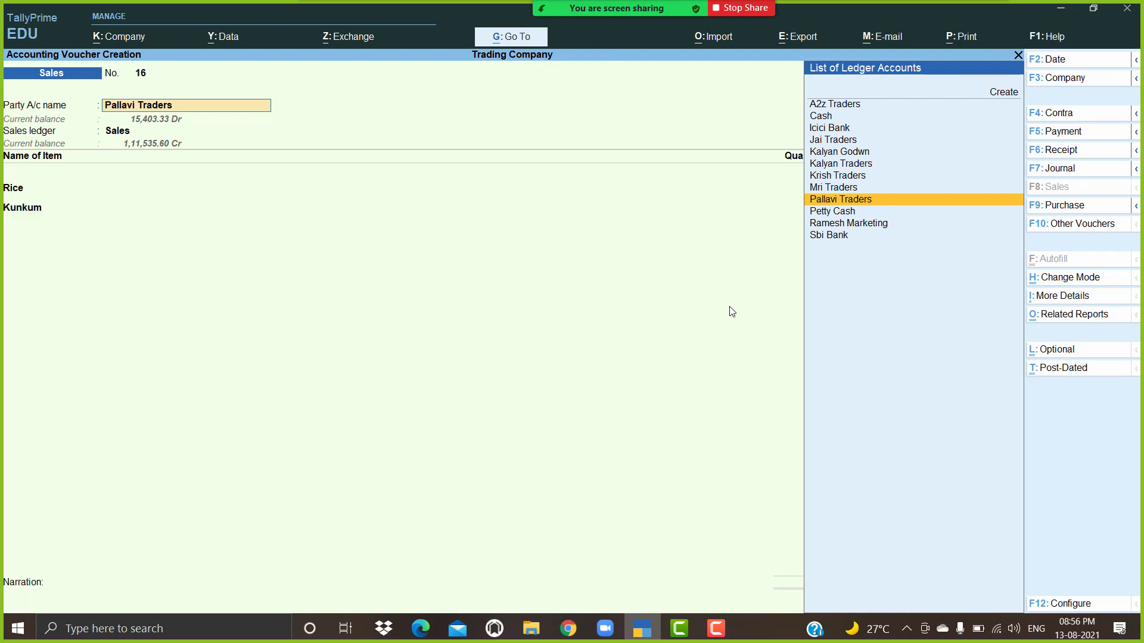
Step: Quit the unsaved draft voucher and start a fresh sales voucher
key(Return)
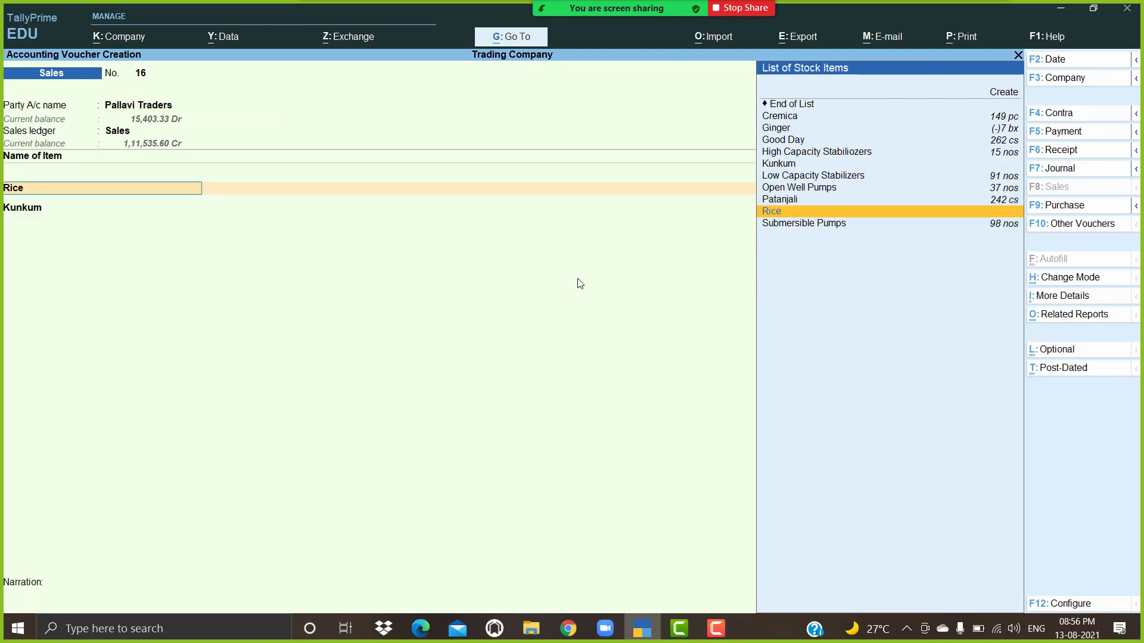
key(Escape)
key(Escape)
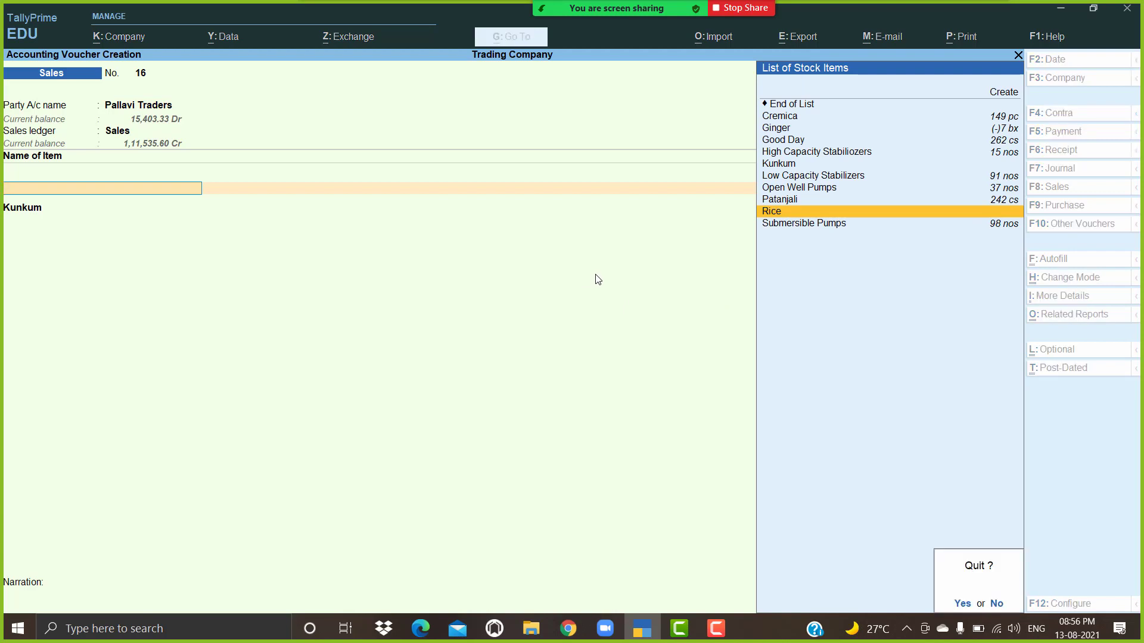
key(y)
key(Return)
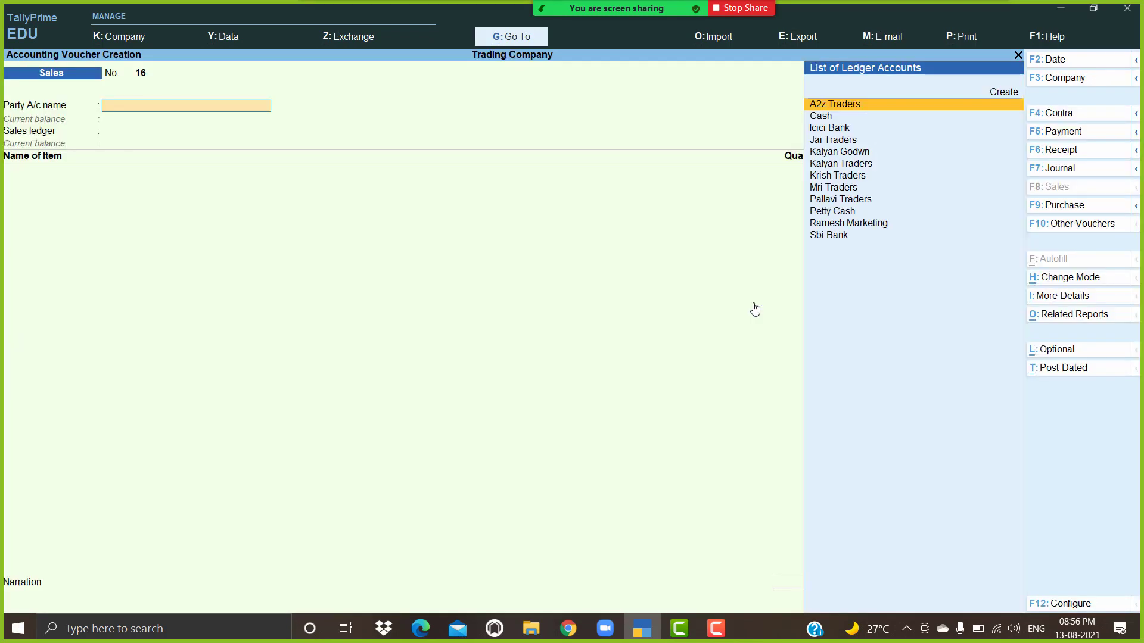
Step: Choose Pallavi Traders as the party and Sales as the sales ledger
text(P)
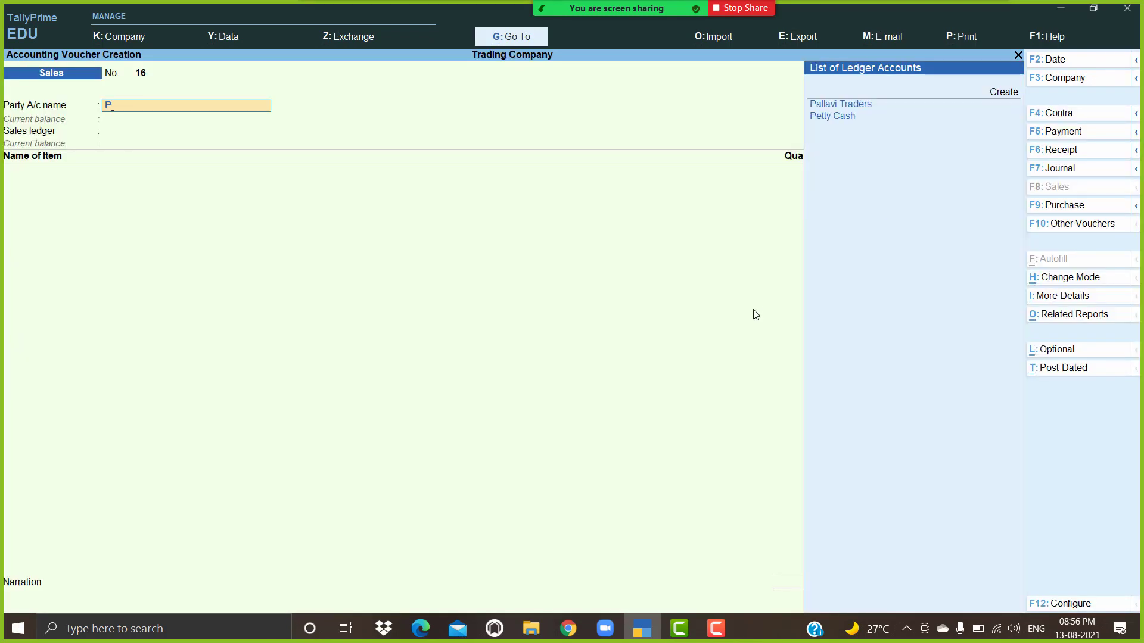
key(Return)
key(ctrl+a)
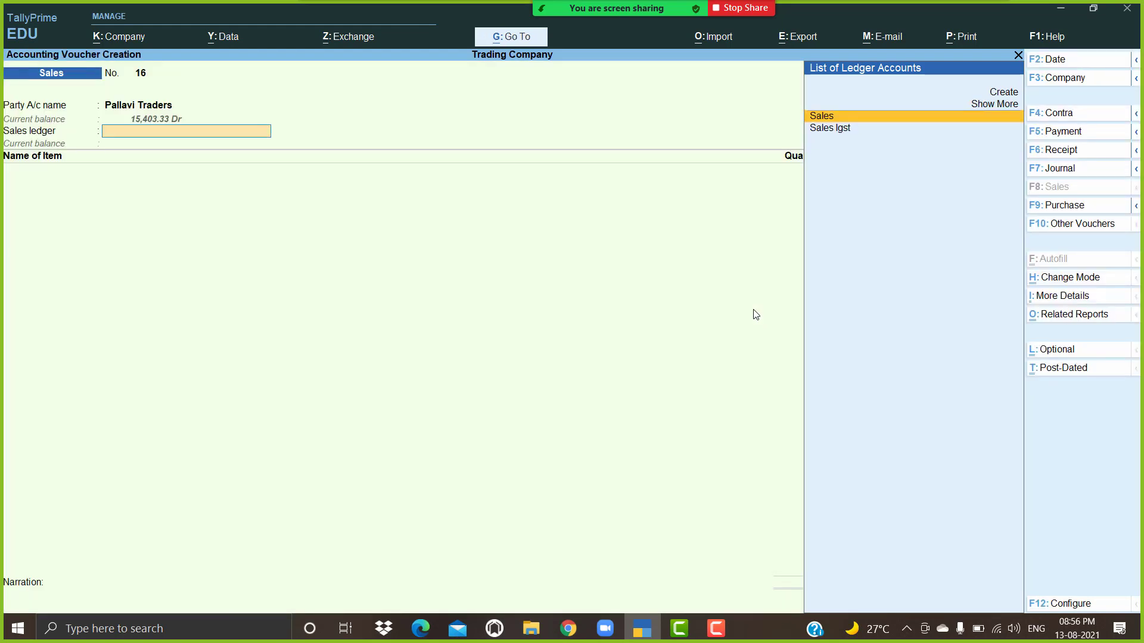
key(Return)
key(ctrl+a)
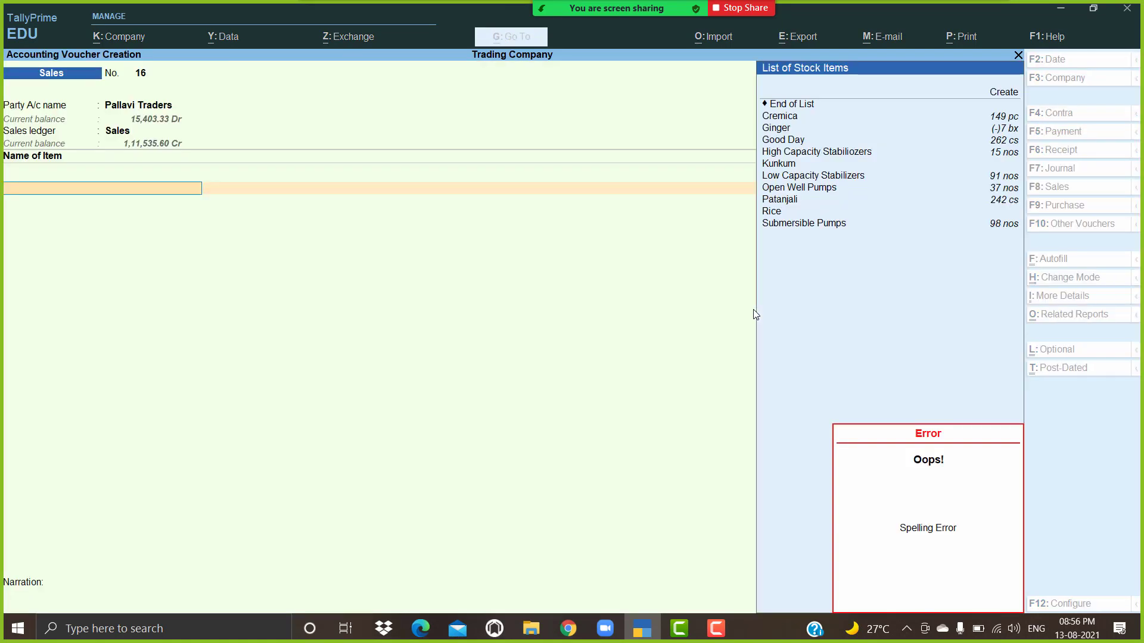
Step: Add High Capacity Stabiliozers, 1 nos at a rate of 500
key(Down)
key(Down)
key(Down)
key(Down)
key(Return)
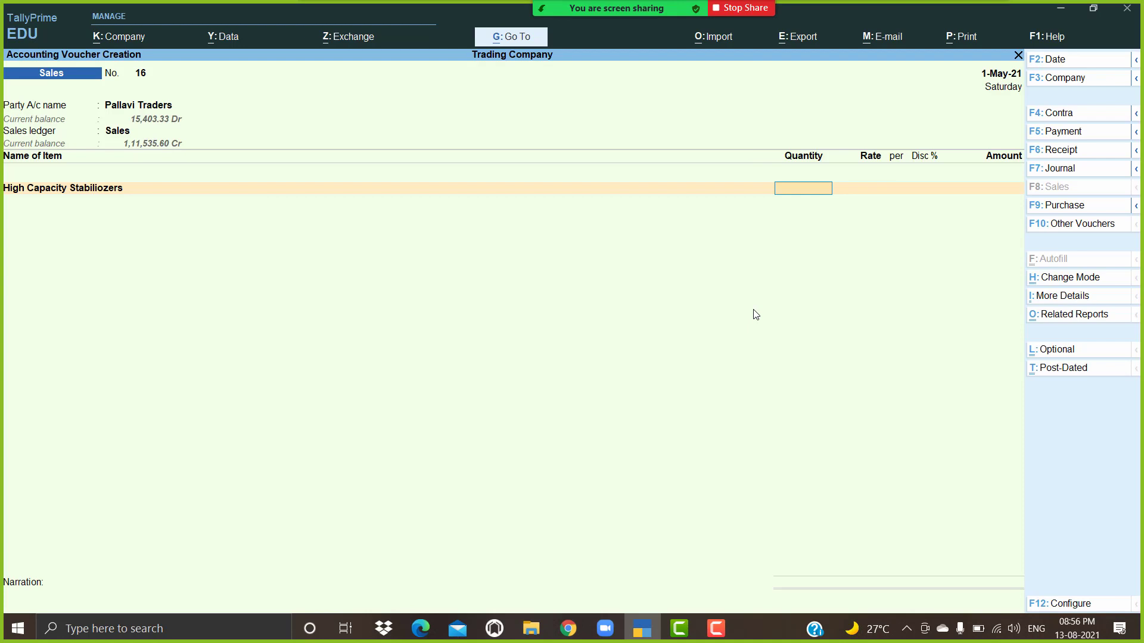
text(1)
key(Return)
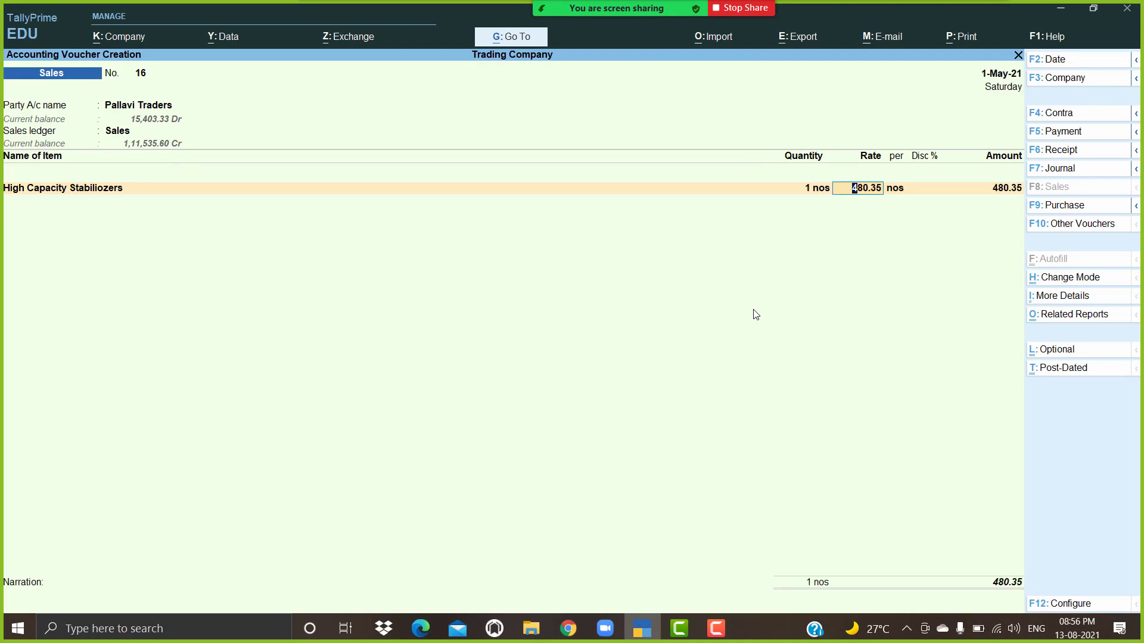
text(500)
key(Return)
Step: Set 'Use Discount column in invoices' to No in Company Features
click(114, 40)
click(155, 251)
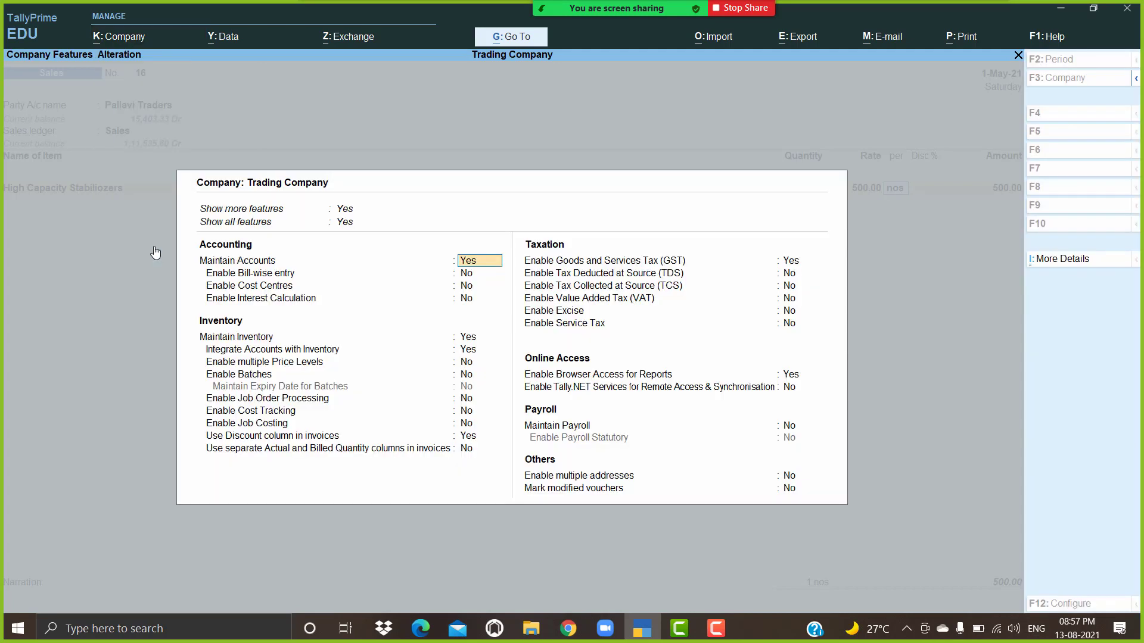
click(467, 441)
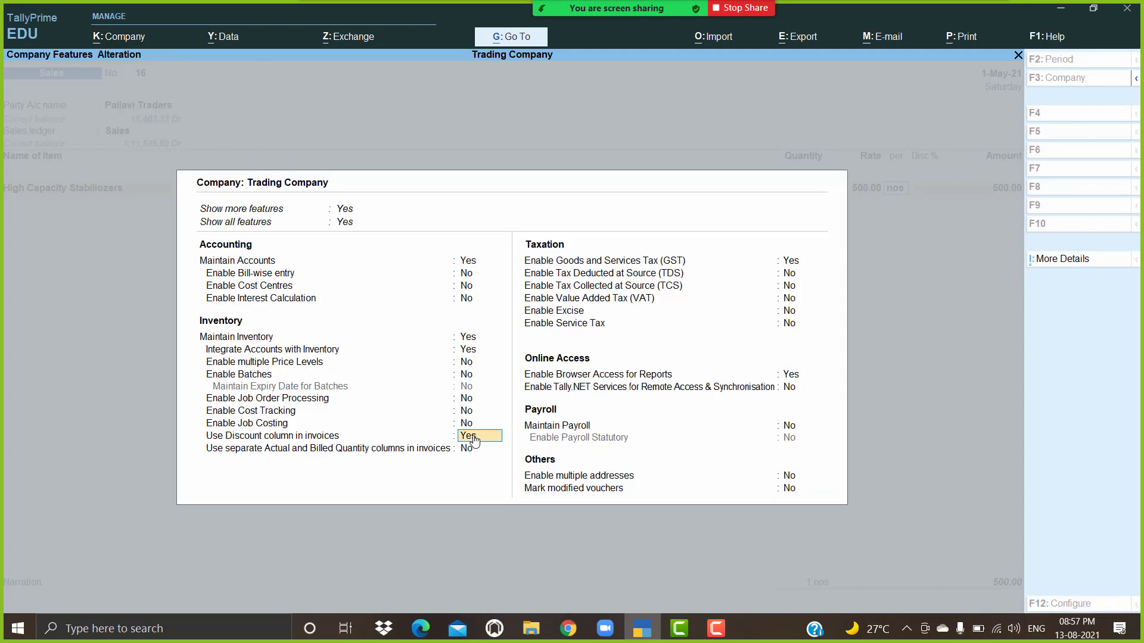
key(n)
key(Return)
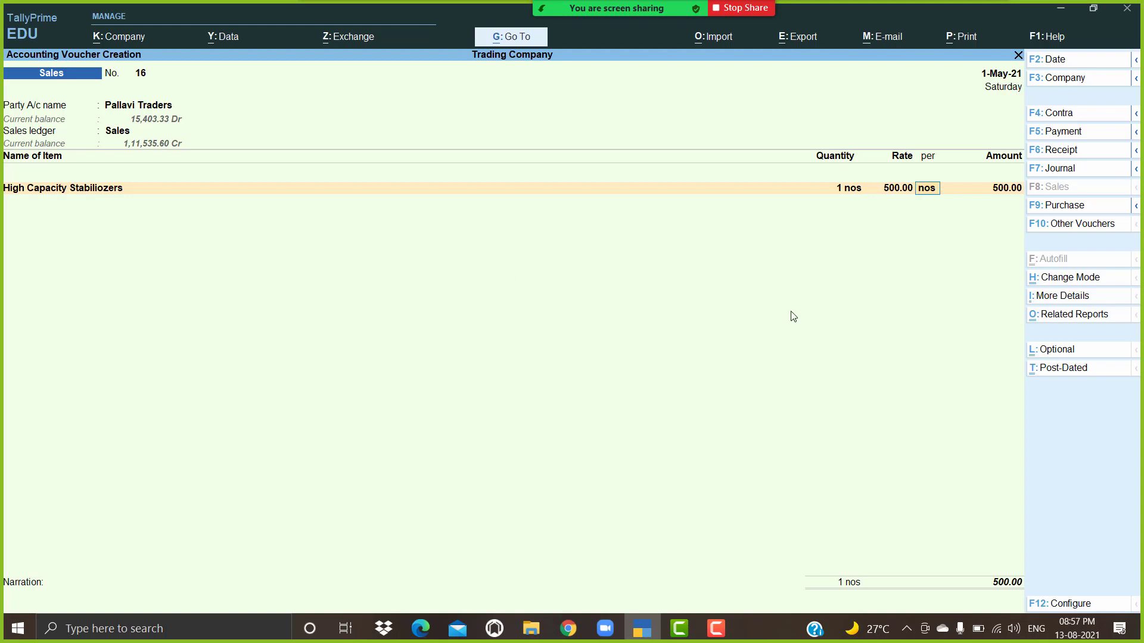
Step: Set 'Provide Rate Inclusive of Tax for Stock Items' to Yes in the voucher configuration
click(1068, 603)
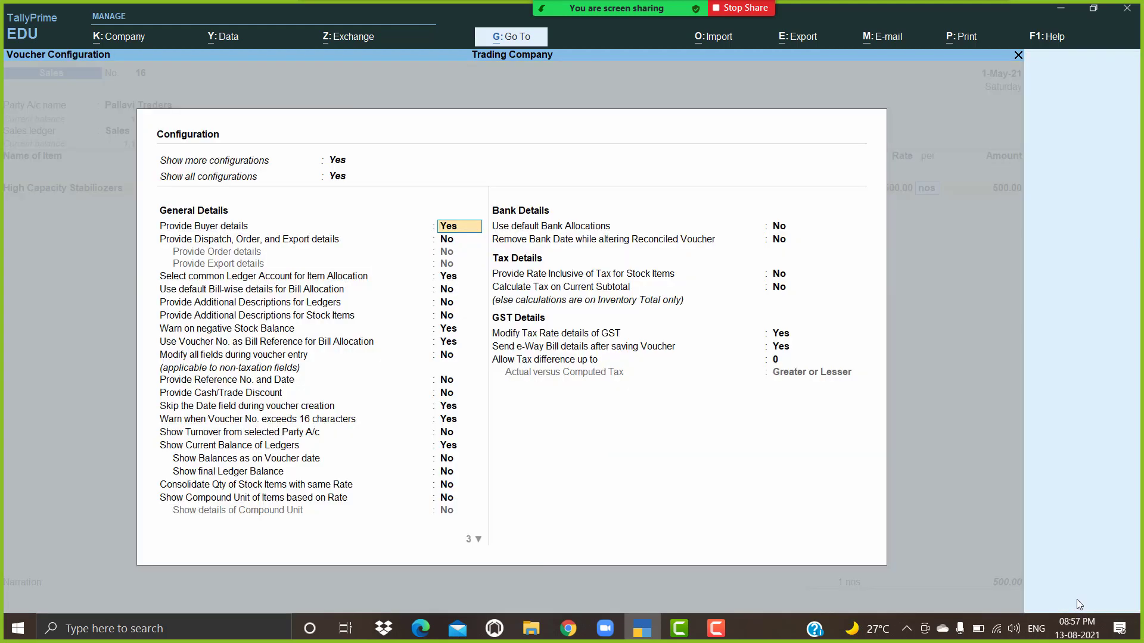
click(545, 279)
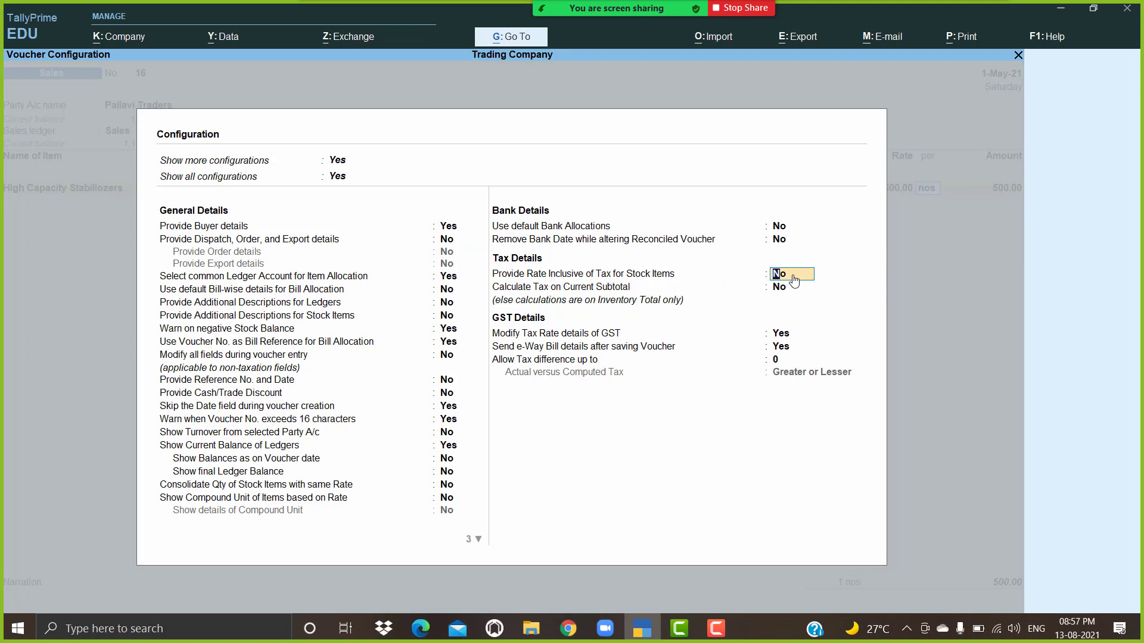
text(y)
key(Return)
key(ctrl+a)
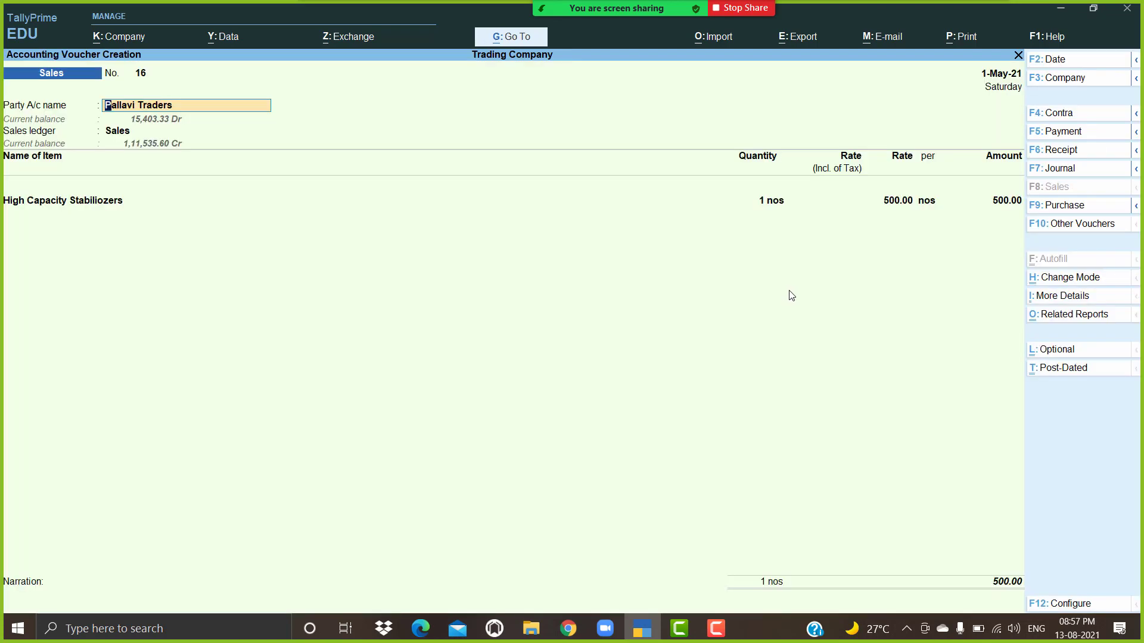
Step: Enter 500.00 as the Rate (Incl. of Tax) for High Capacity Stabiliozers, yielding 390.63 net
click(832, 201)
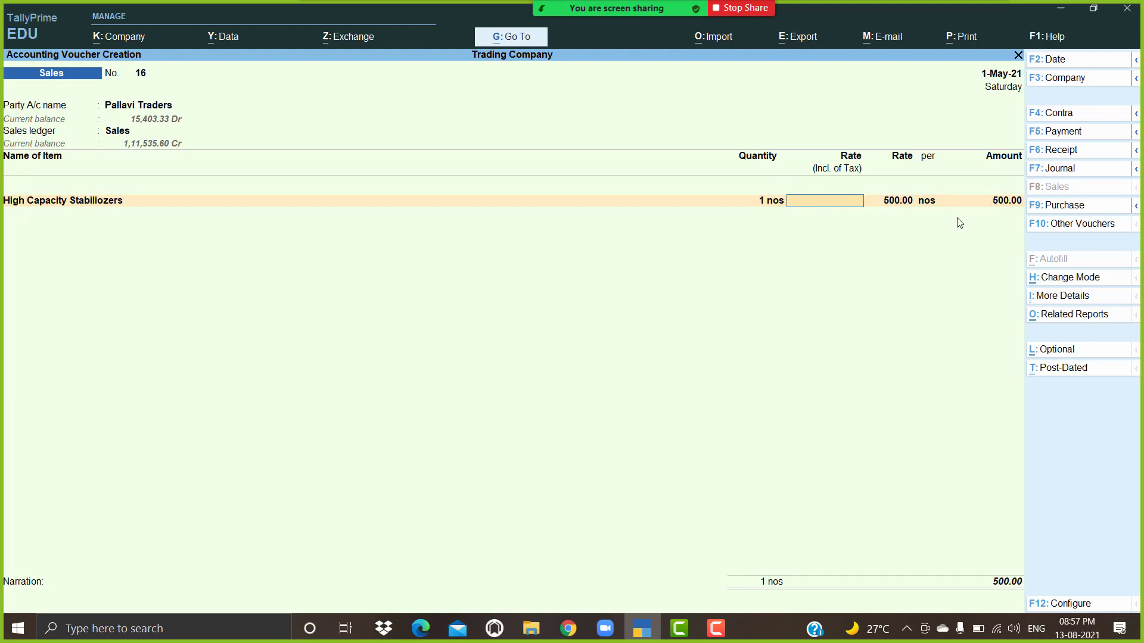
key(Return)
key(BackSpace)
key(Return)
key(BackSpace)
key(BackSpace)
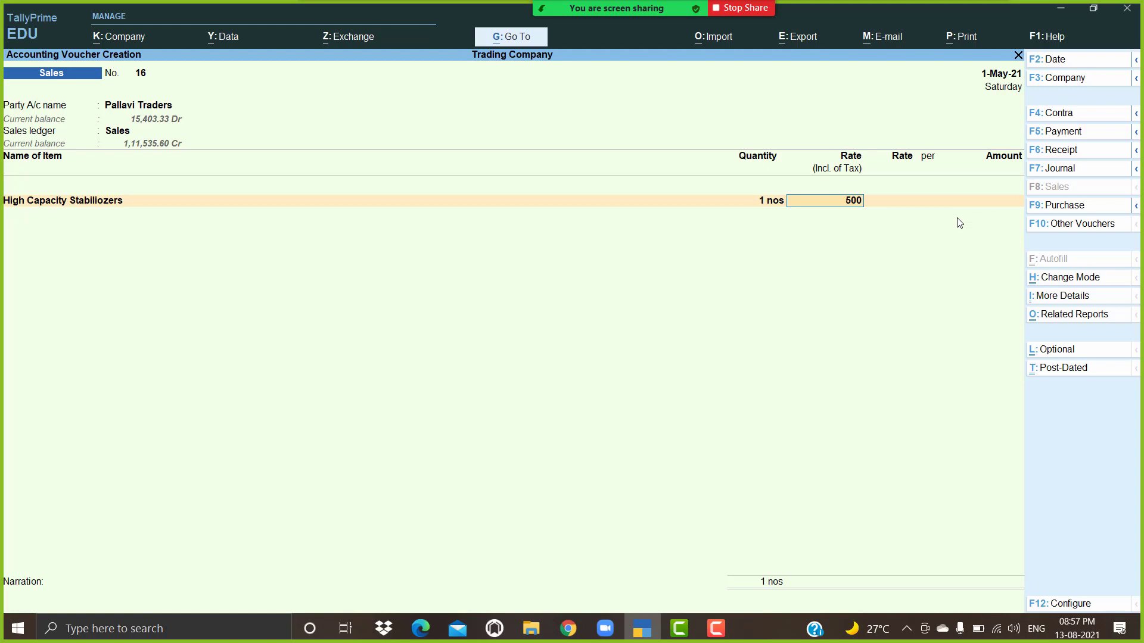
key(Return)
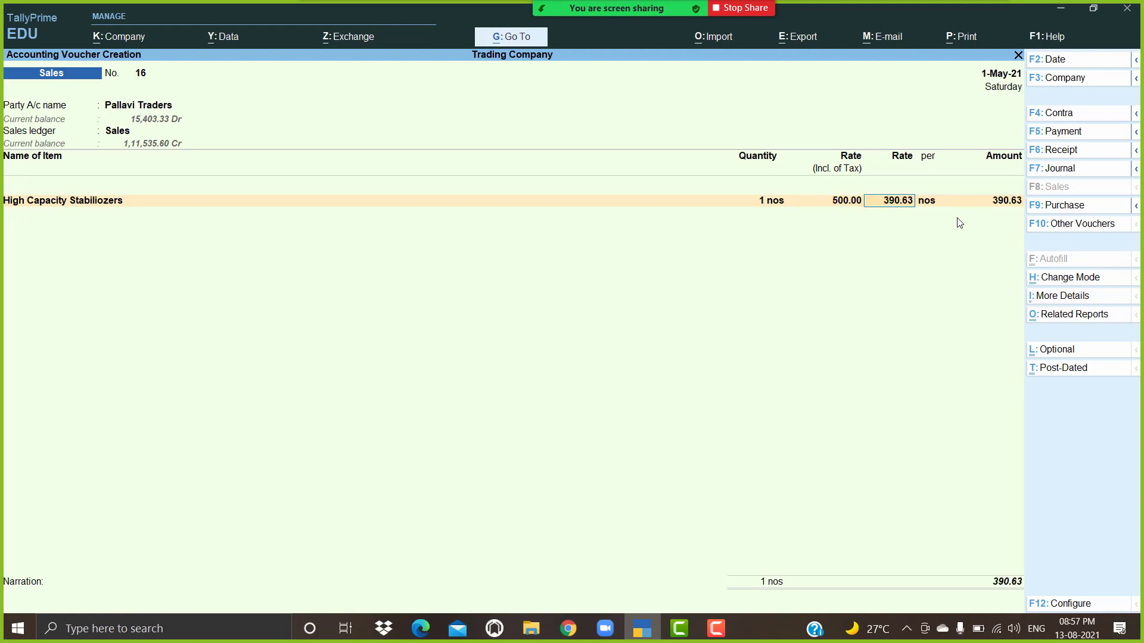
key(Return)
key(Return)
key(Return)
key(Return)
Step: Add Cgst and Sgst as tax ledger lines on the voucher
key(Return)
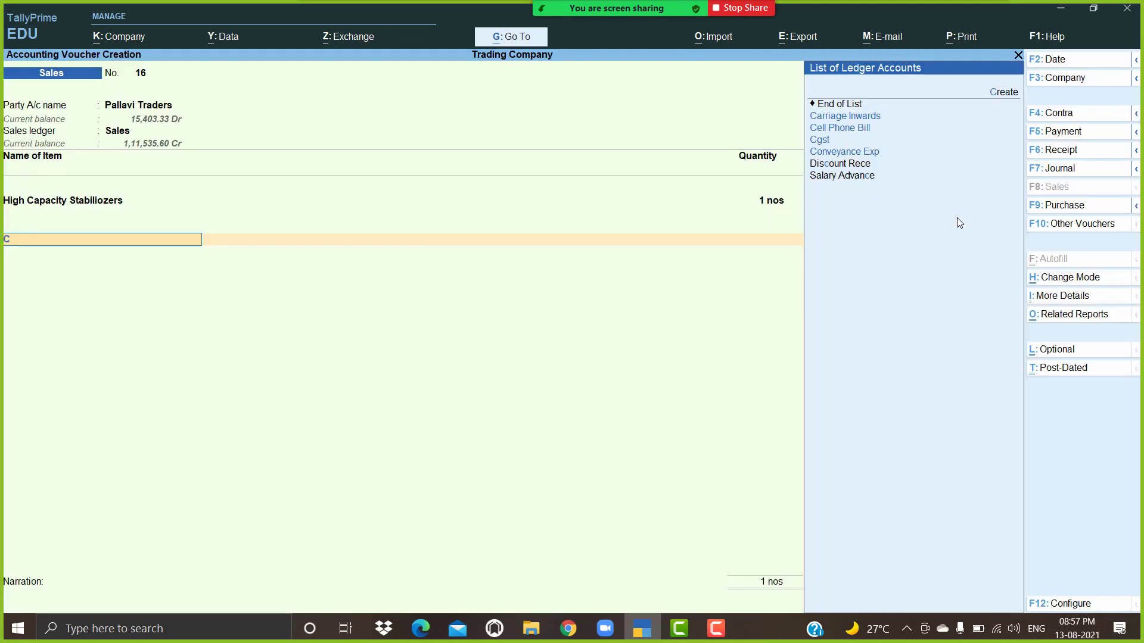
text(cg)
key(Return)
key(Return)
text(sg)
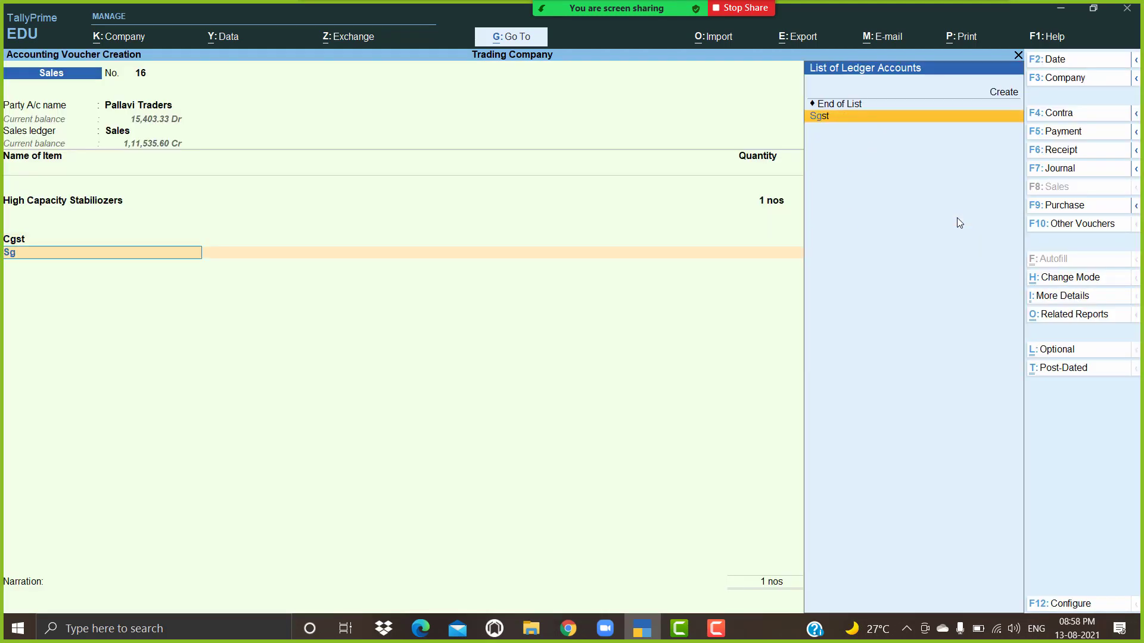
key(Return)
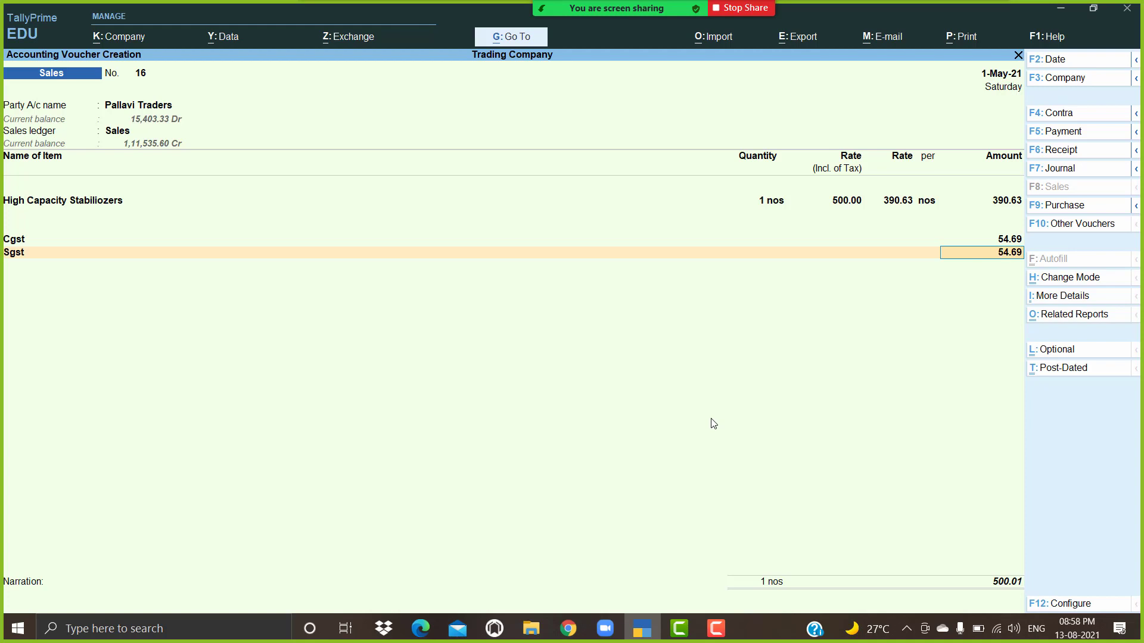
Step: Change the tax-inclusive rate to 1,000, giving 781.25 net and 109.38 per tax
key(Up)
key(Up)
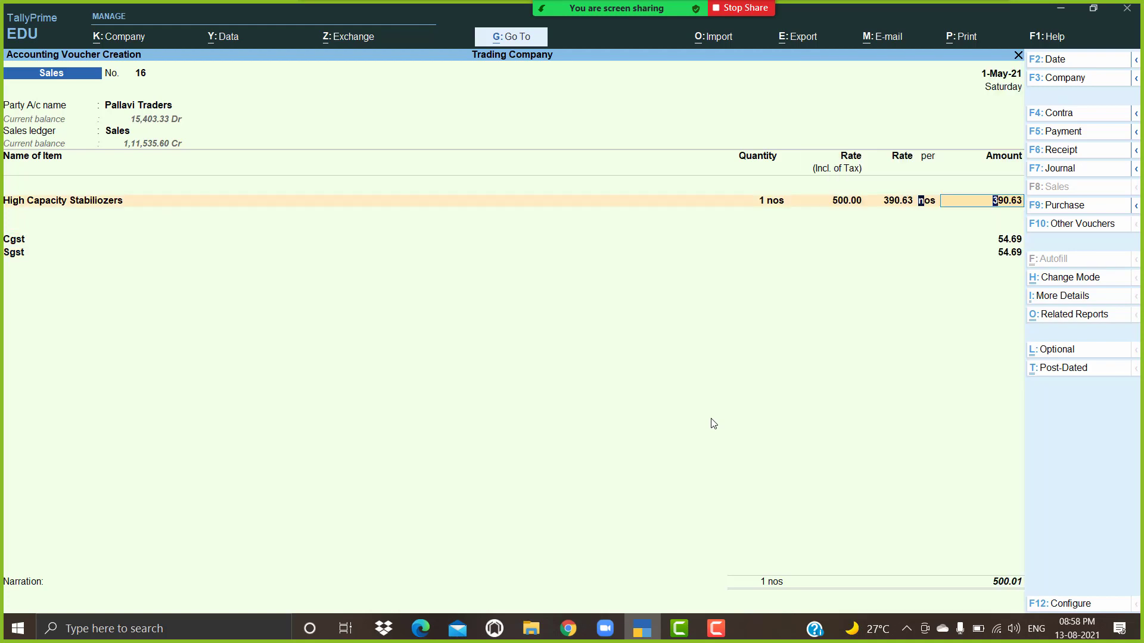
key(BackSpace)
key(BackSpace)
key(BackSpace)
text(1000)
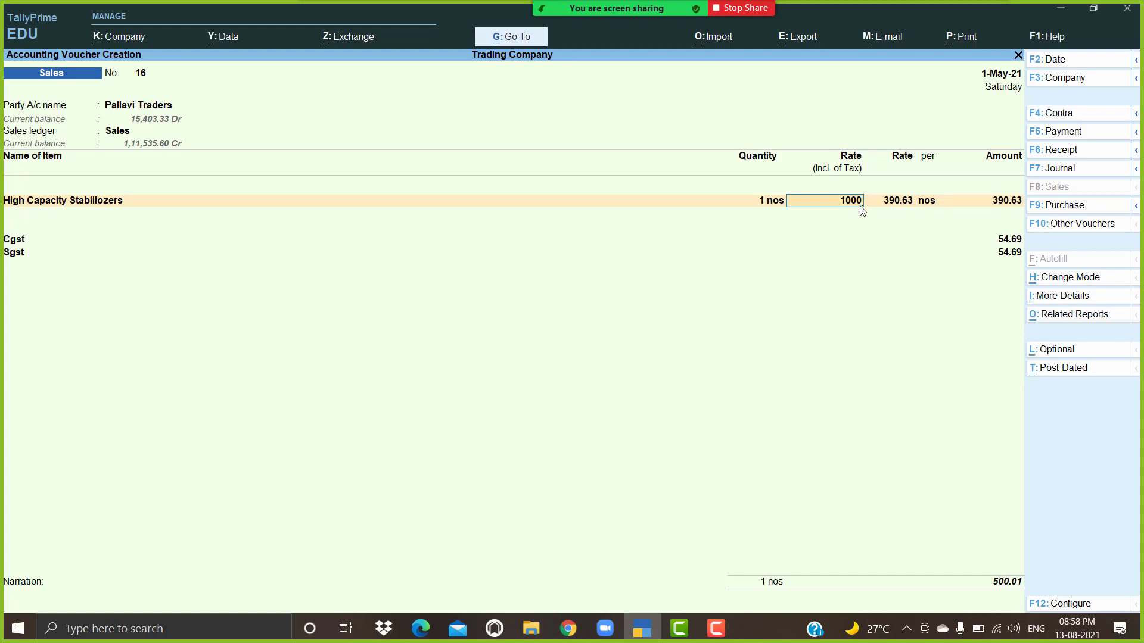
key(Return)
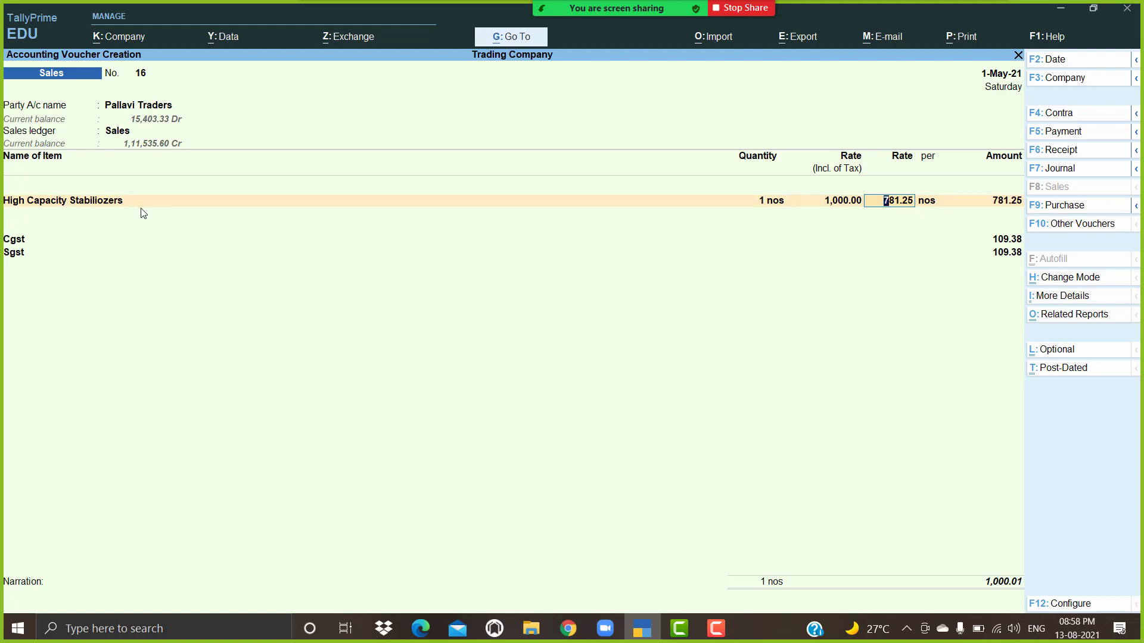
click(102, 206)
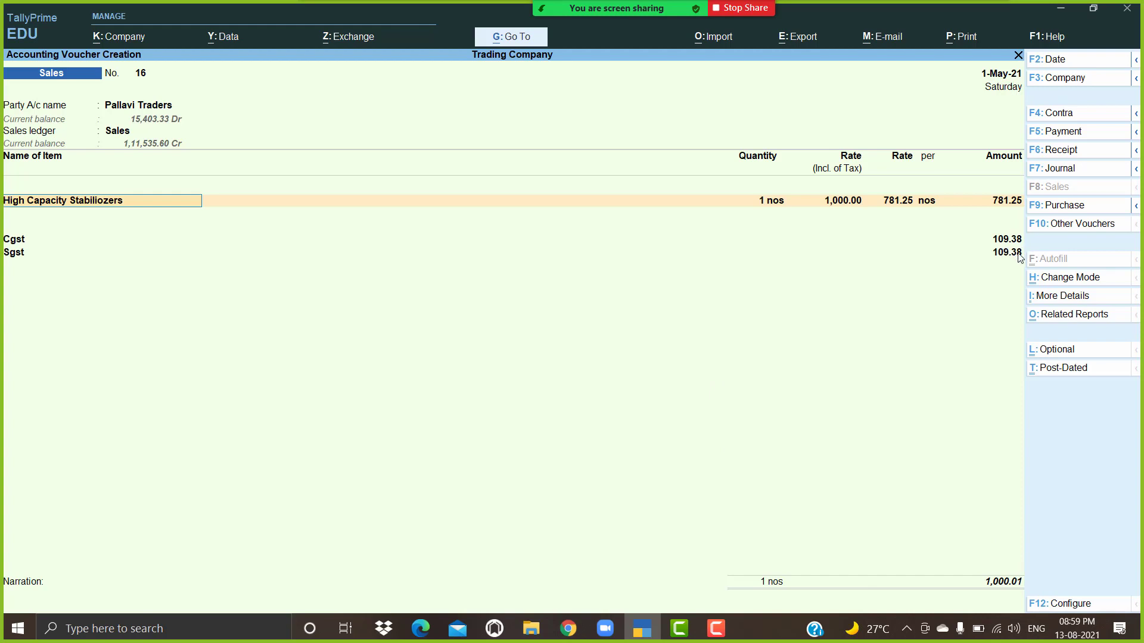
Step: Open Voucher Printing for the 1,000.01 sales voucher, titled Tax Invoice
key(Return)
key(Return)
key(Return)
key(Return)
key(Return)
key(Return)
key(Return)
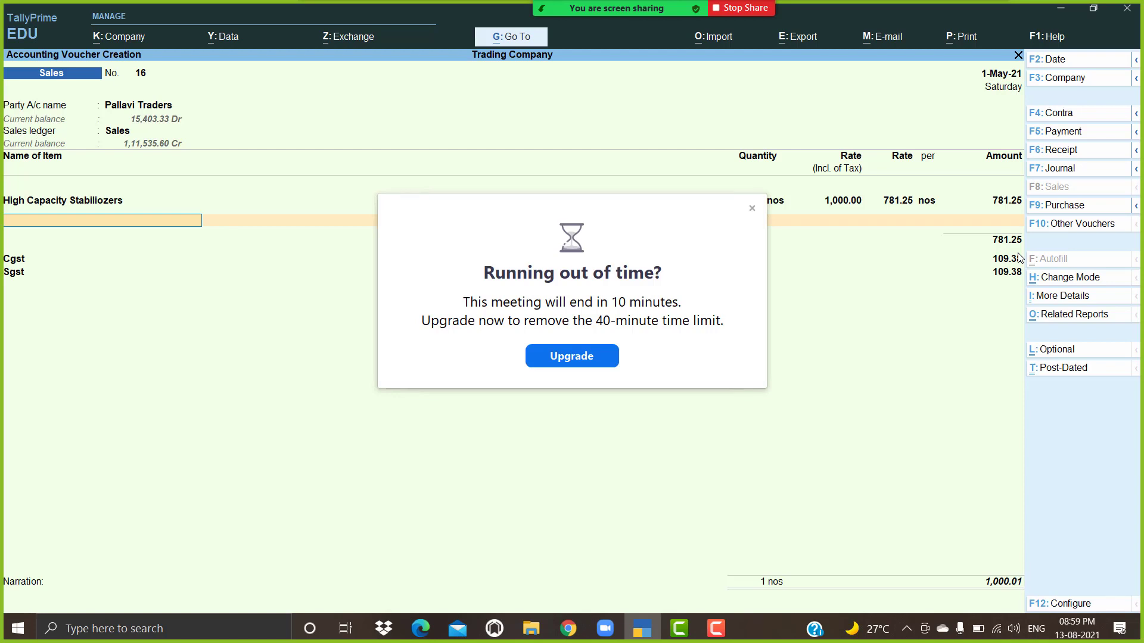
click(749, 210)
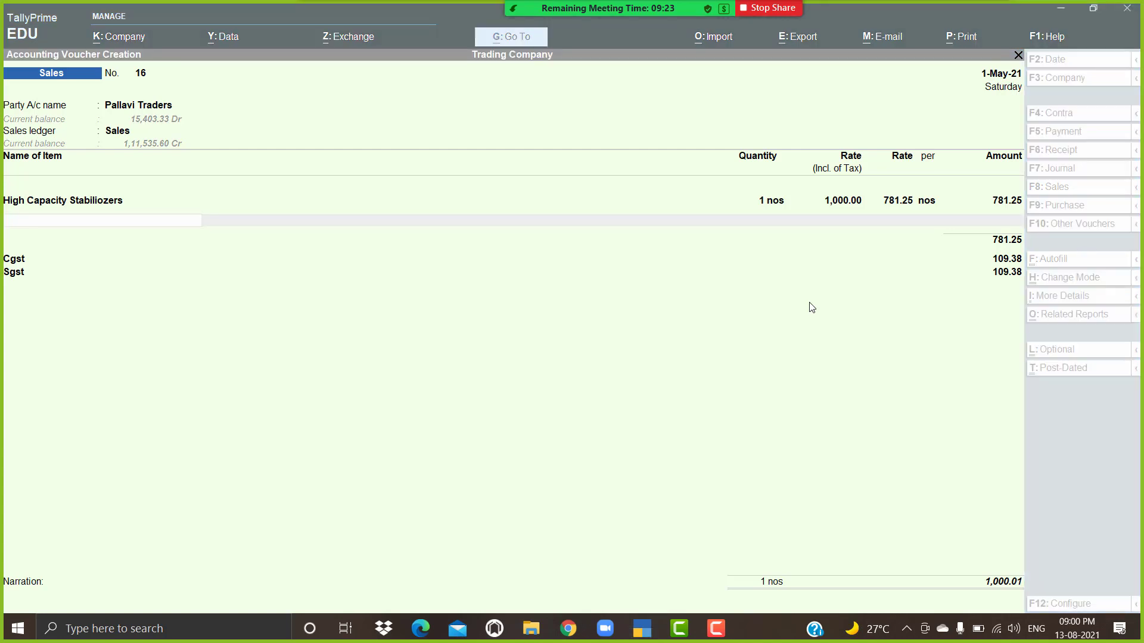
click(795, 296)
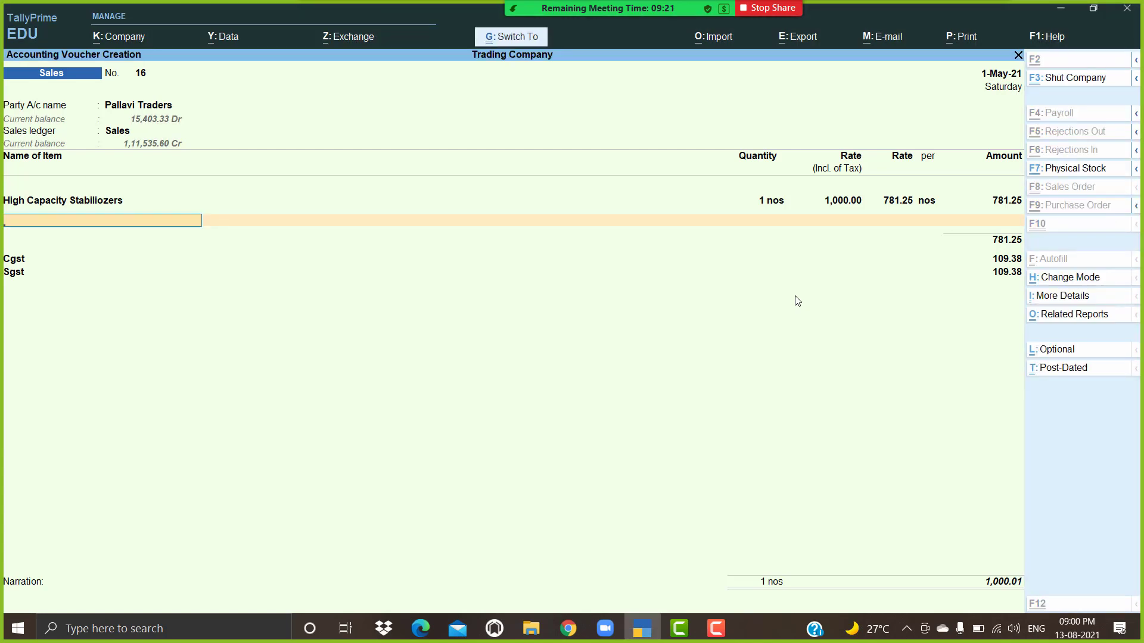
key(ctrl+p)
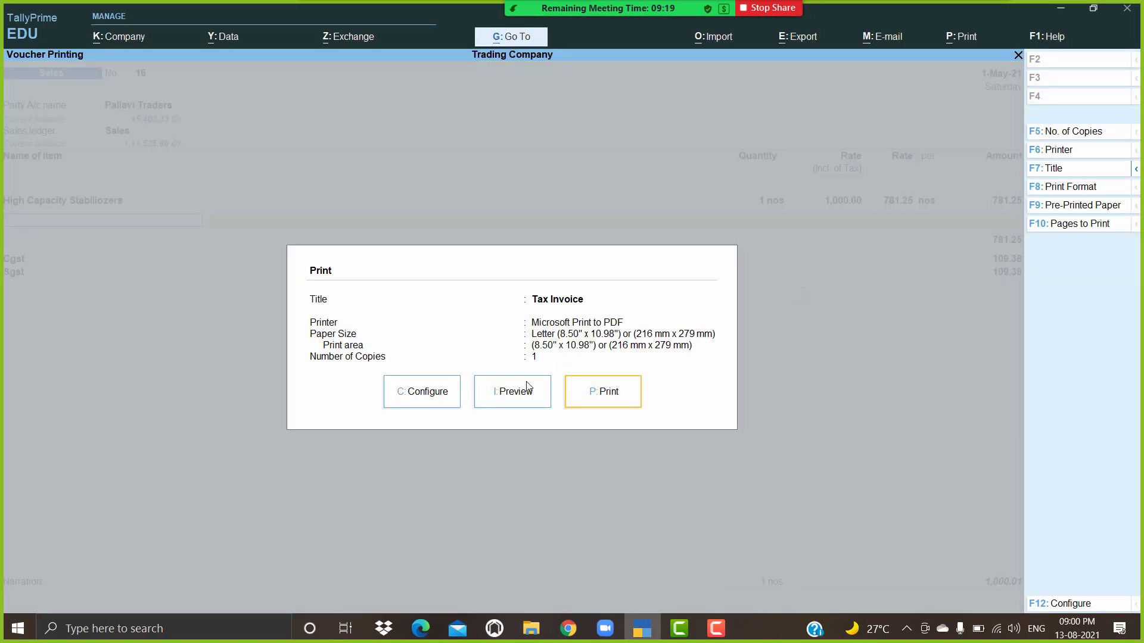
Step: Preview the Tax Invoice at full size, scroll through it, then show the whole page
click(503, 391)
click(548, 396)
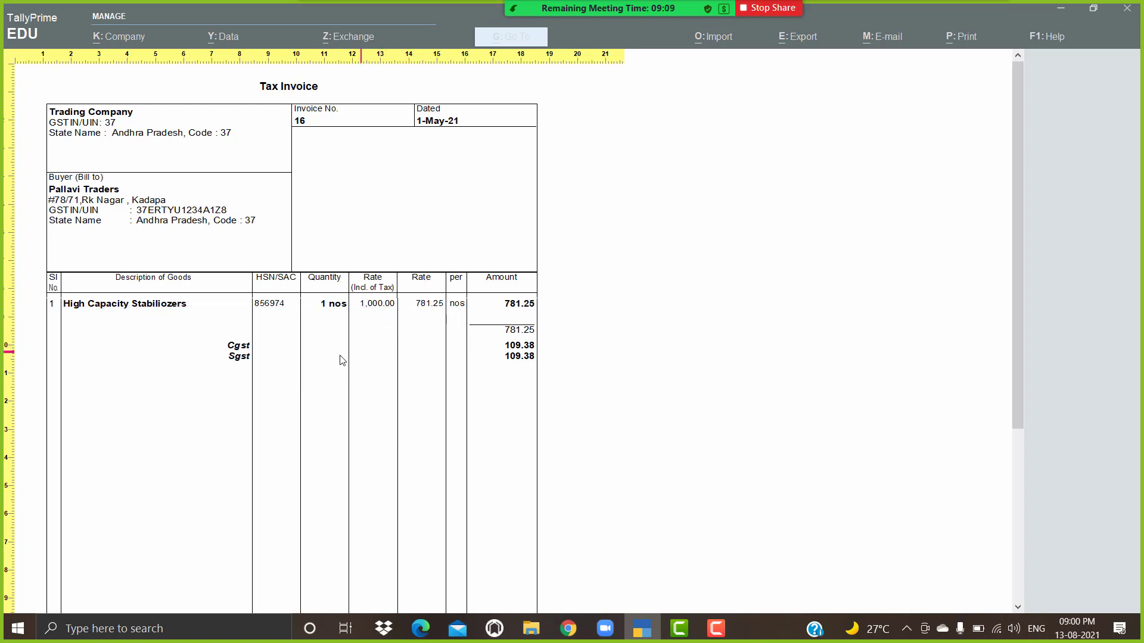
scroll(506, 362, down, 8)
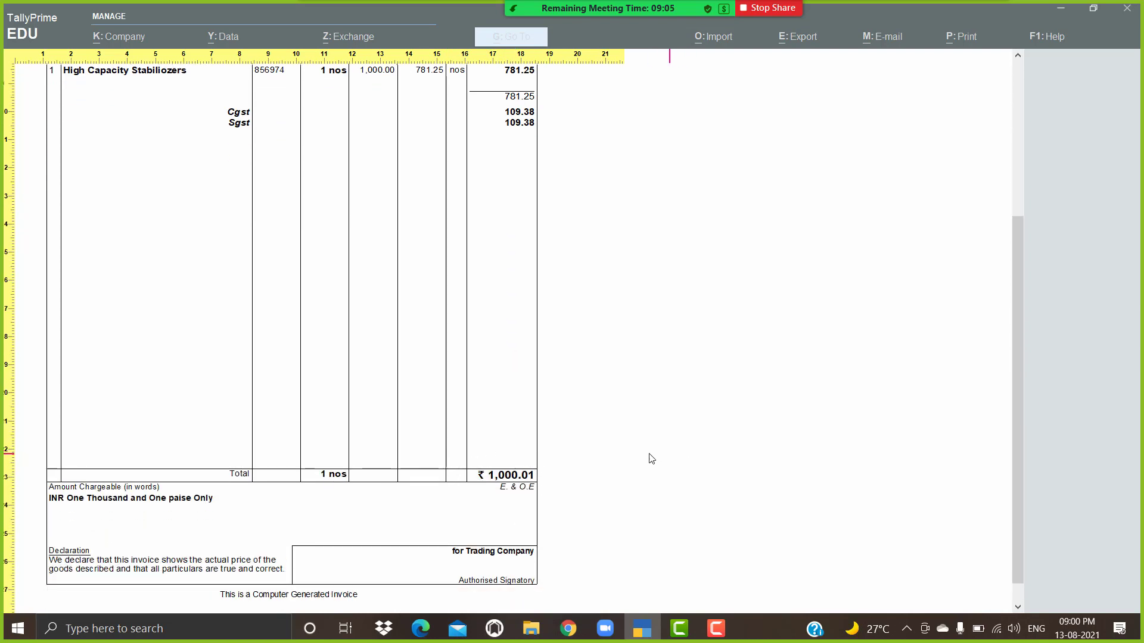
scroll(635, 457, up, 8)
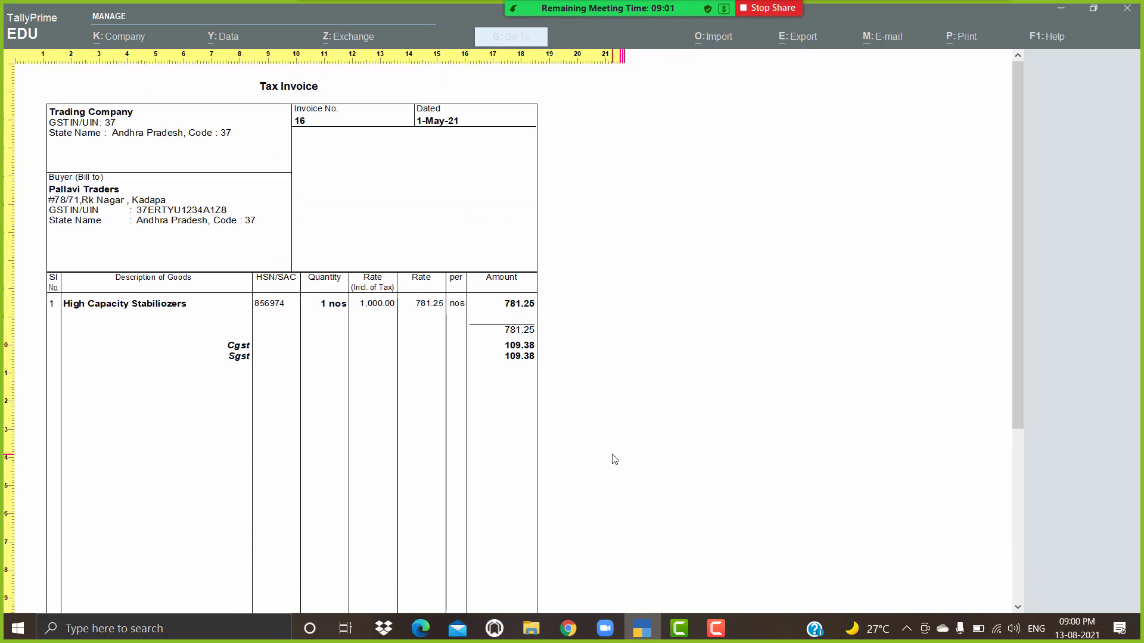
key(alt+z)
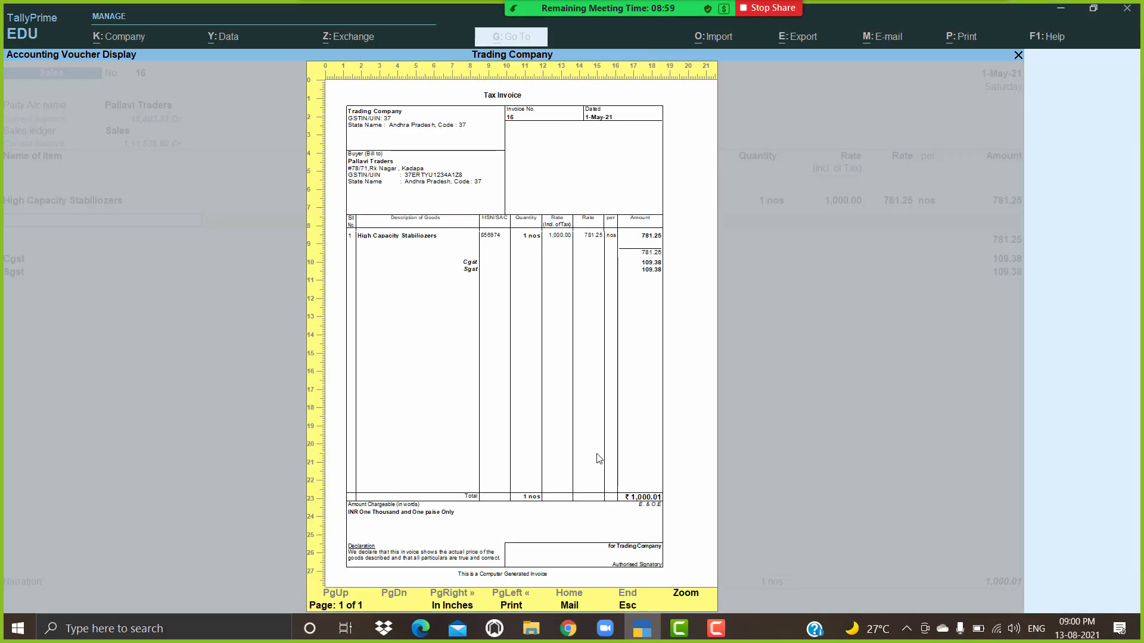
Step: Close the preview and print options, then quit the voucher to Gateway of Tally
key(Escape)
key(Escape)
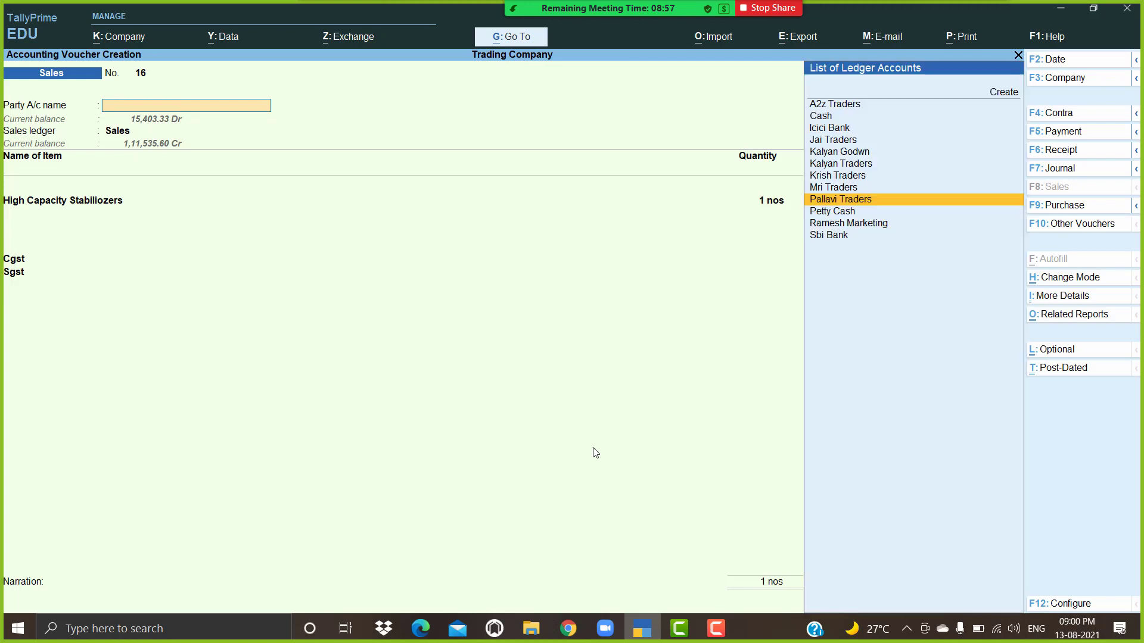
key(Escape)
key(y)
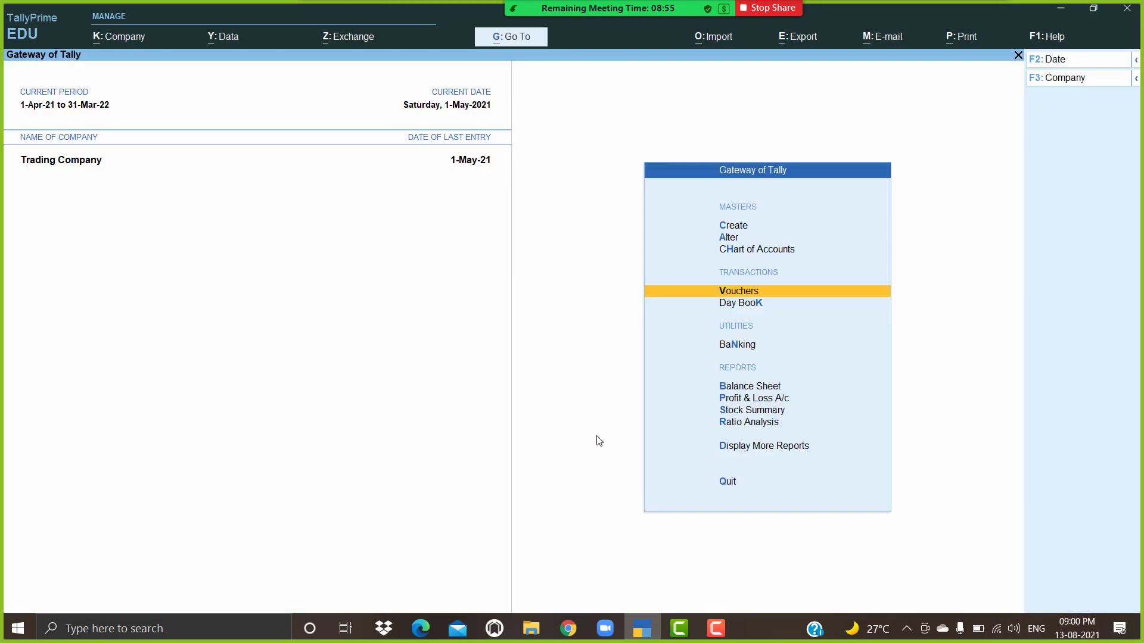